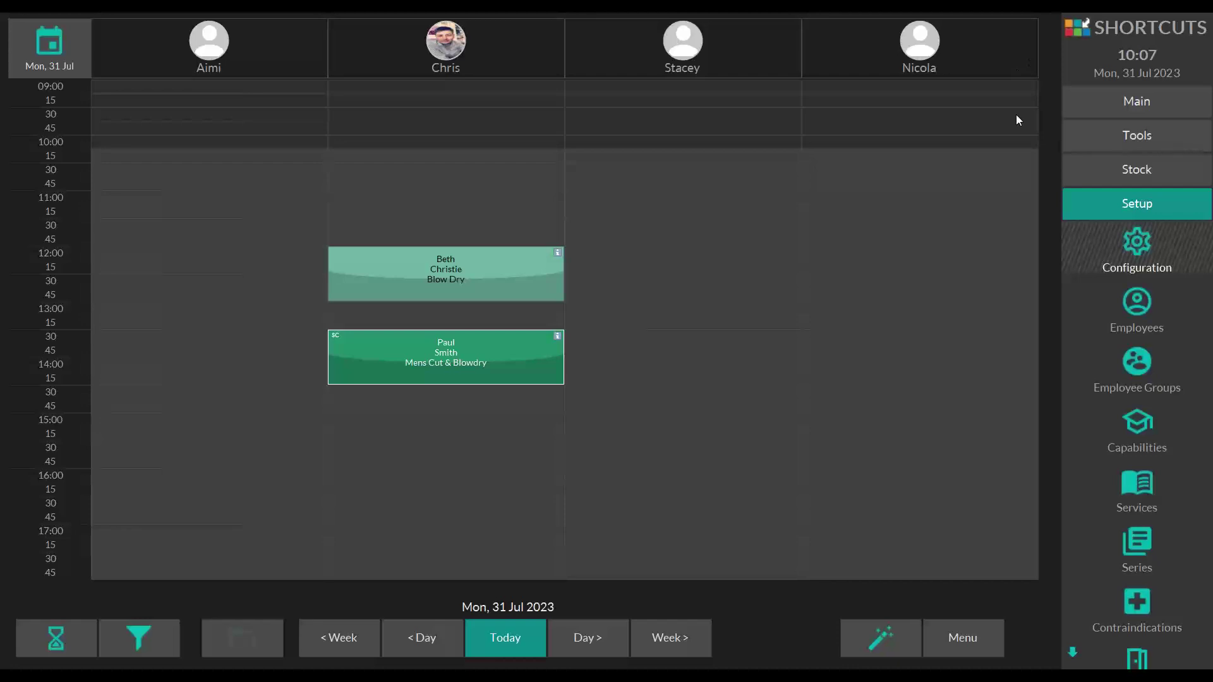
- Go to Setup > Configuration to show the Point Of Sale Setup sales options
left_click(1116, 207)
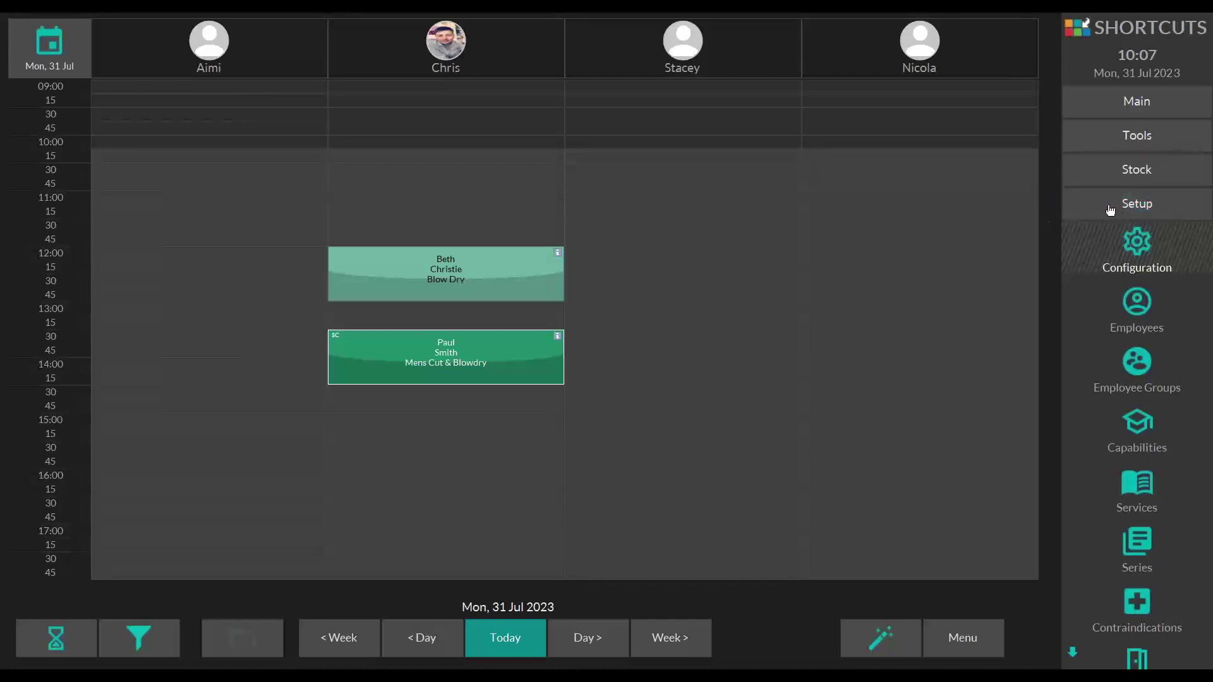
left_click(1138, 252)
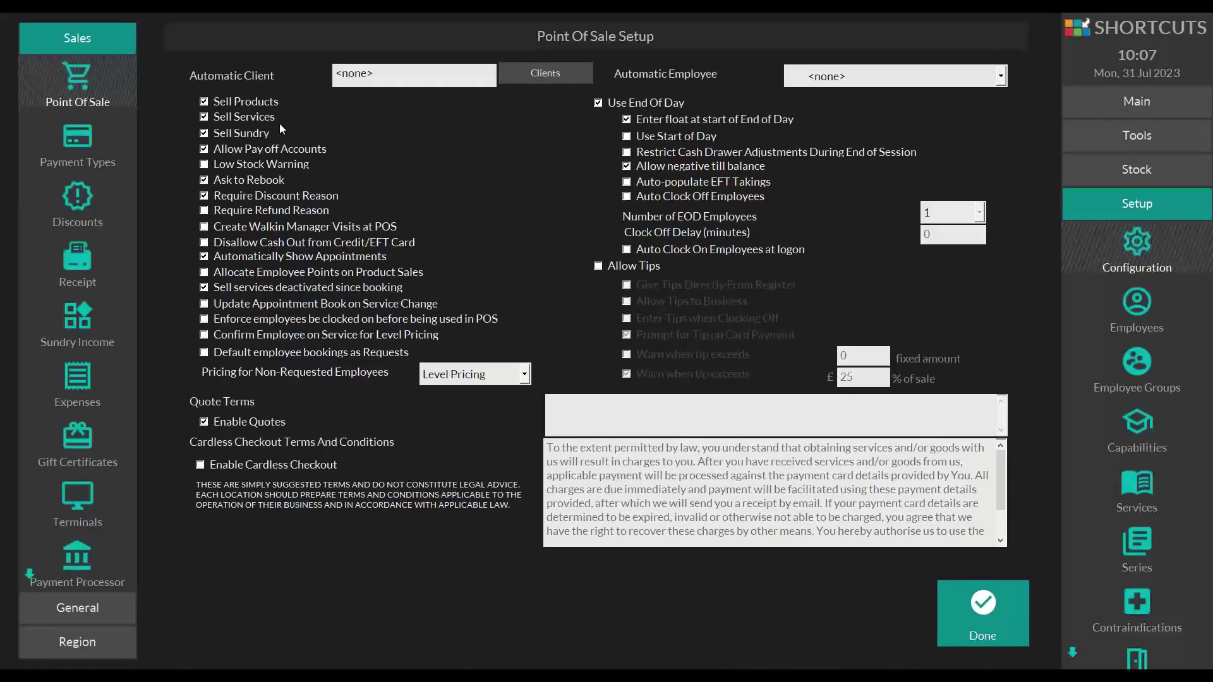
- Add a new discount reason named CHRIS CODE under Discounts
left_click(82, 210)
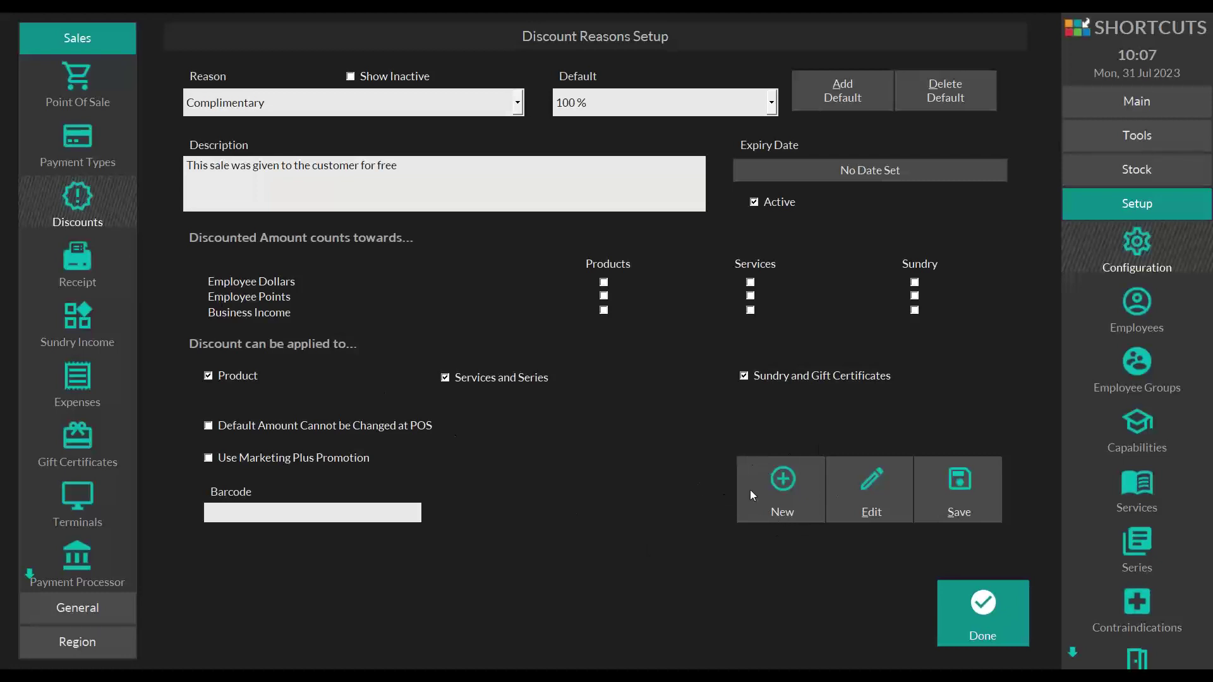
left_click(780, 505)
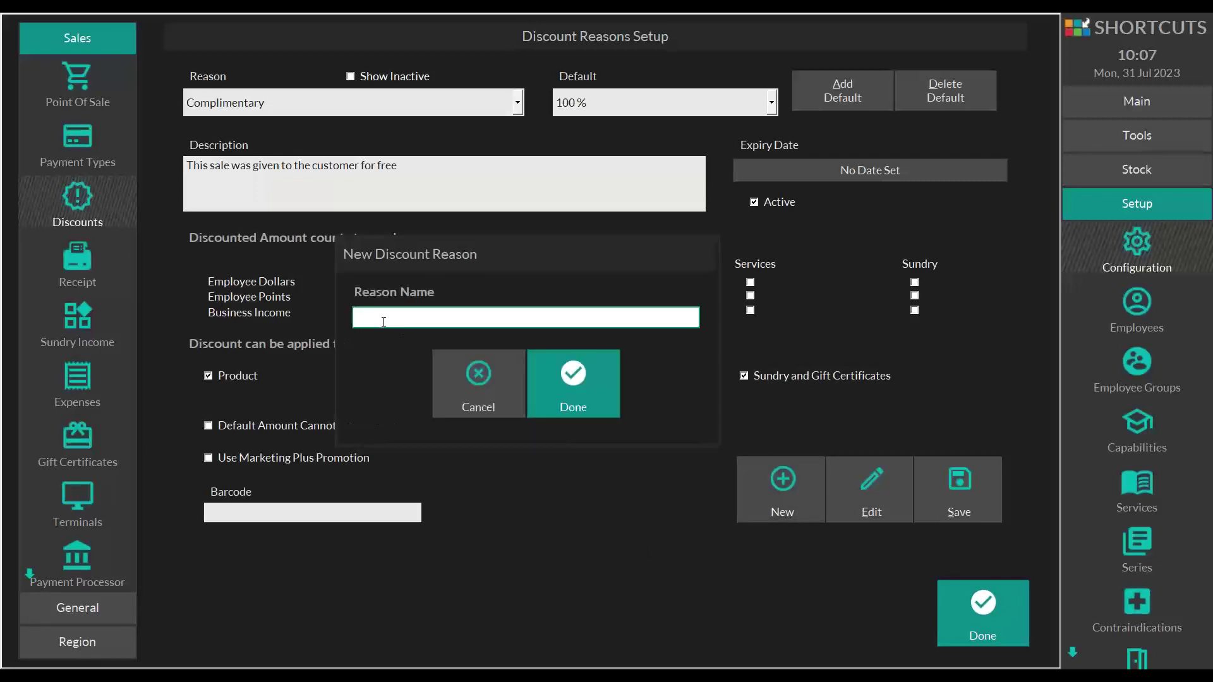
type("CHRIS Cust")
key("BackSpace")
key("BackSpace")
key("BackSpace")
type("ODE")
left_click(573, 383)
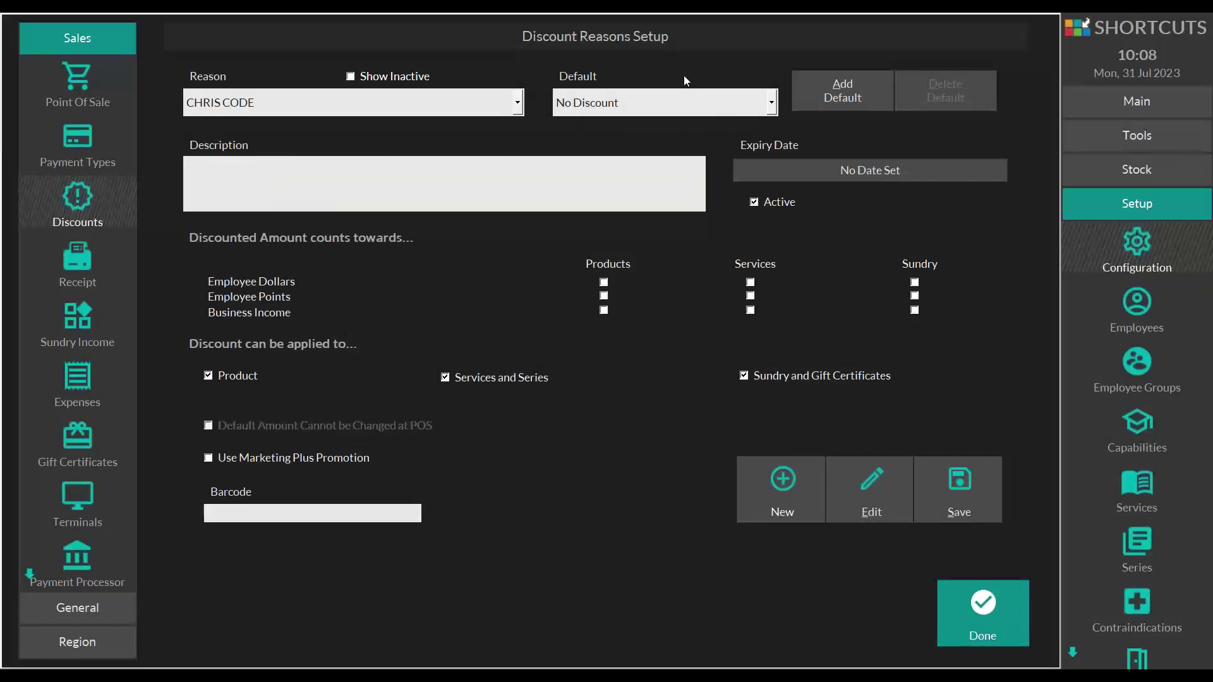
- Switch the CHRIS CODE default from No Discount to Fixed Amount, cancelling the 10 amount entry
left_click(772, 102)
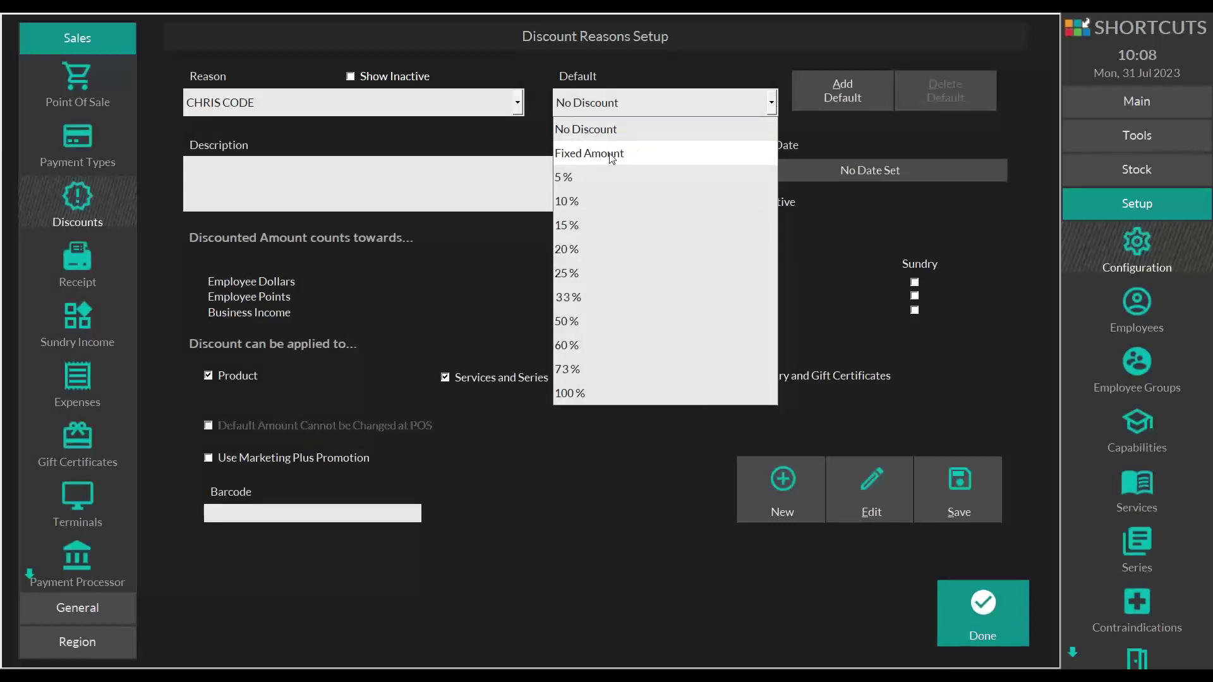
left_click(611, 154)
left_click(454, 295)
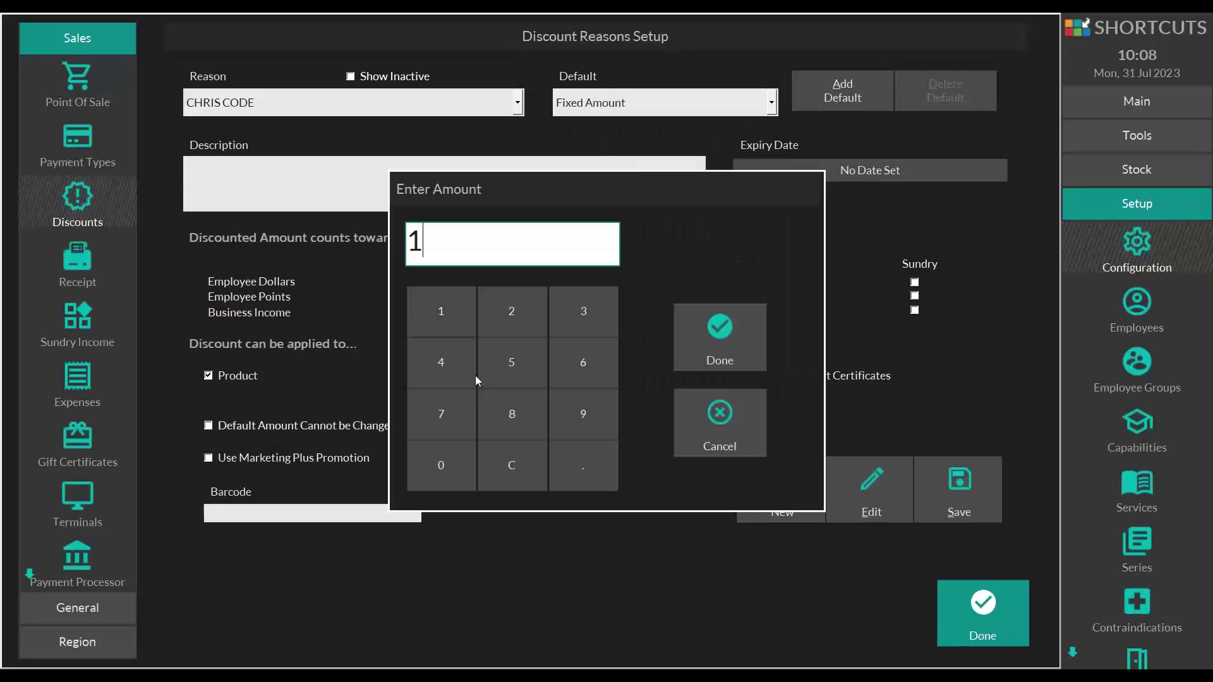
left_click(443, 457)
left_click(702, 425)
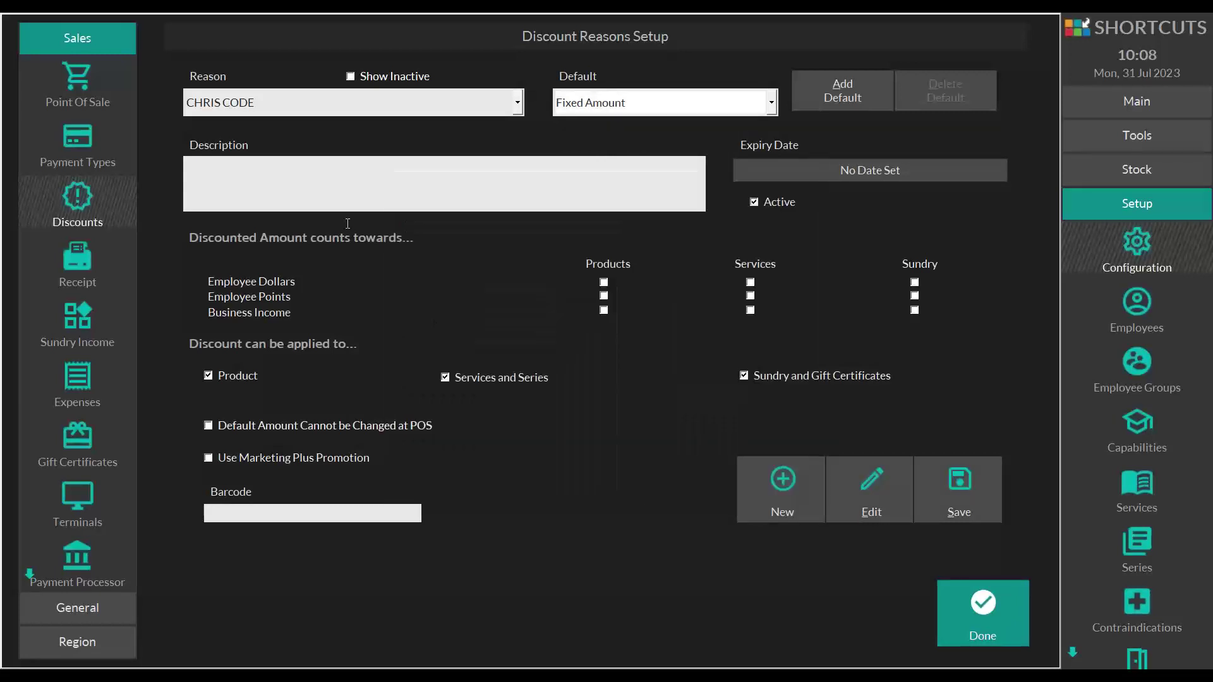
left_click(752, 102)
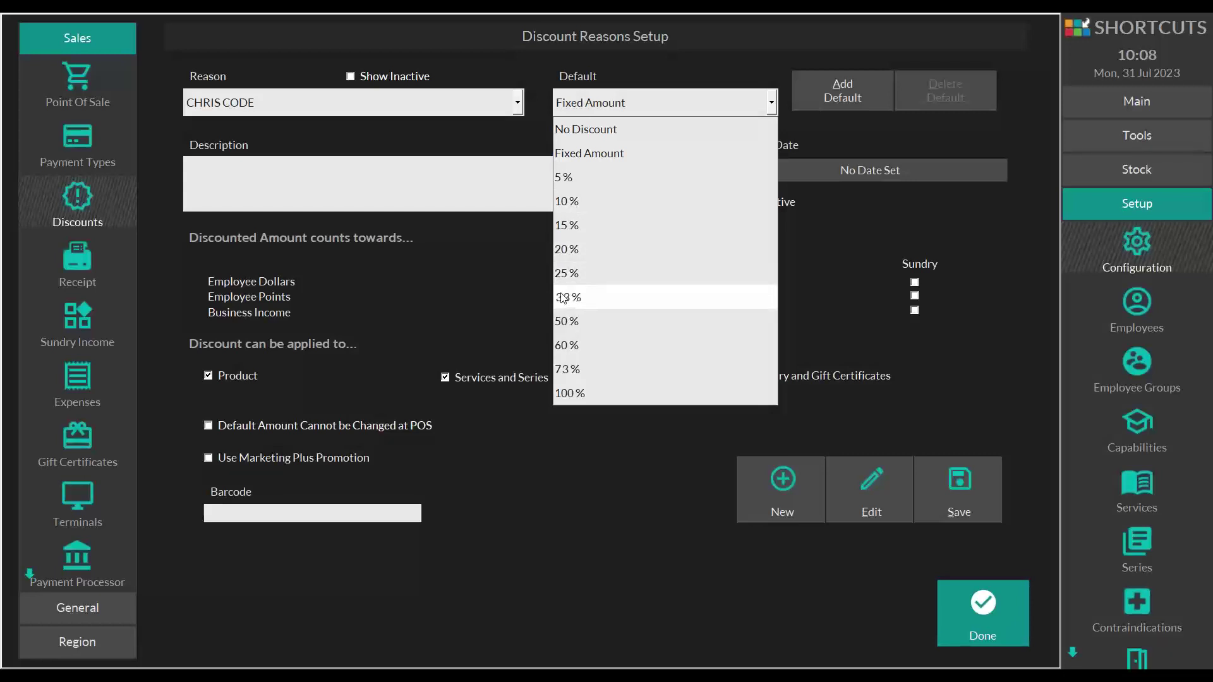
left_click(474, 295)
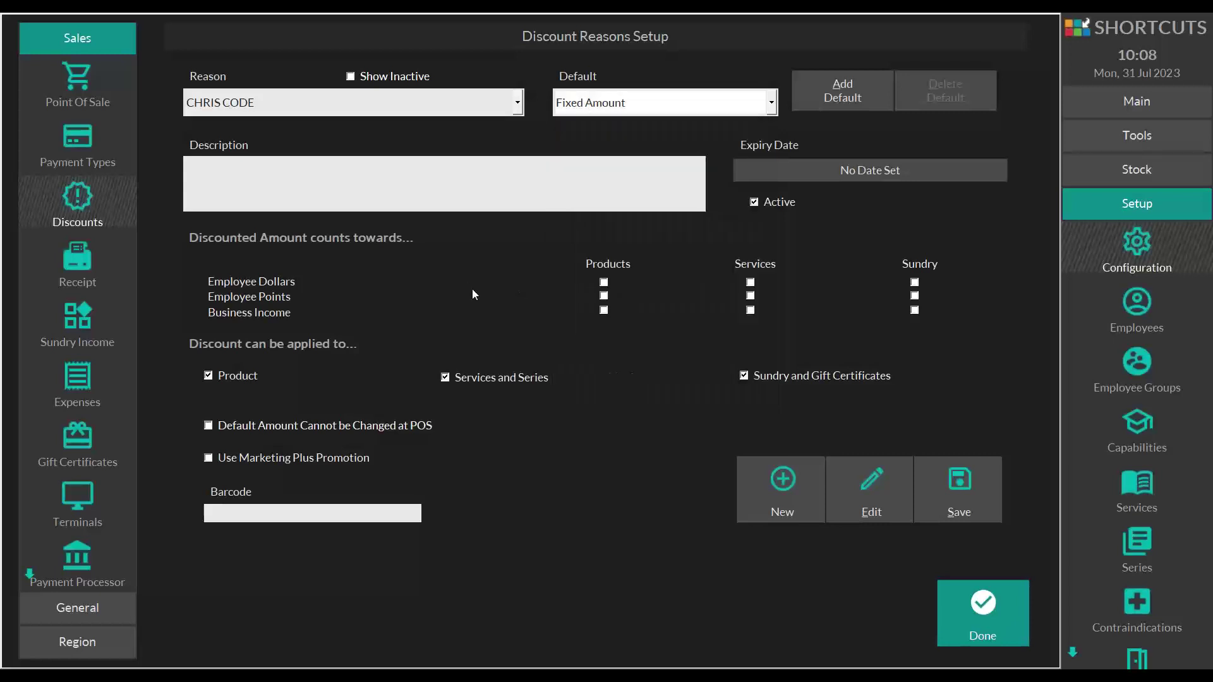
- Add a 30 % default discount and stop CHRIS CODE applying to products
left_click(845, 102)
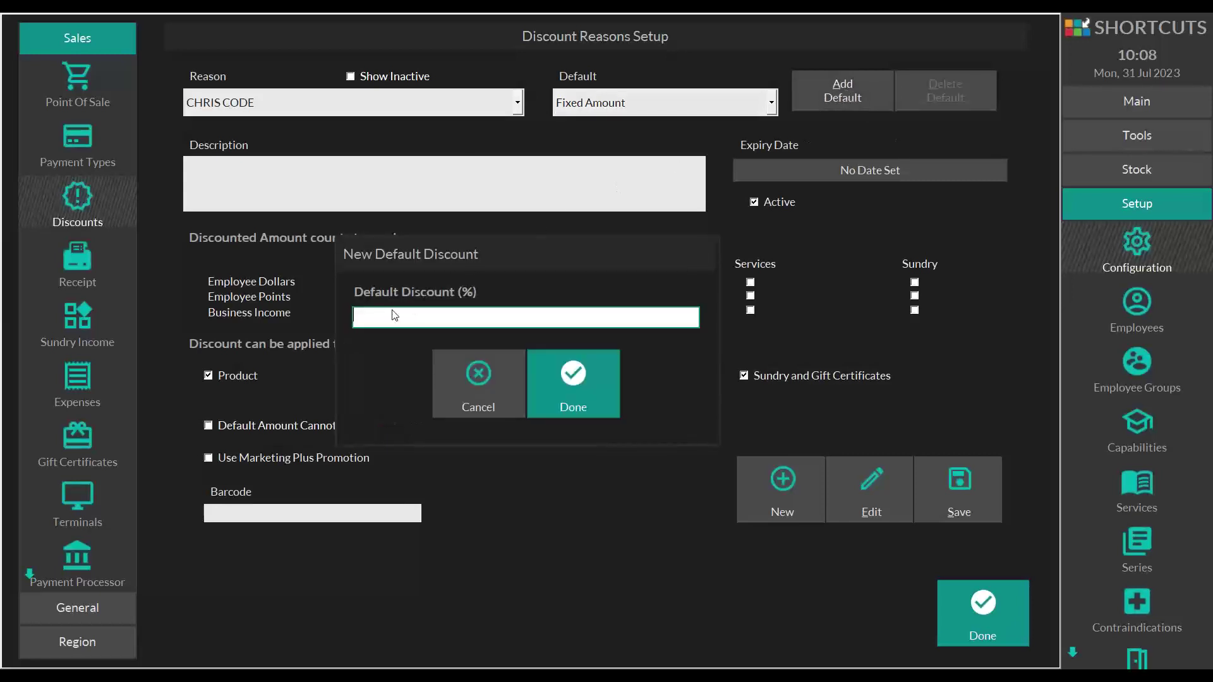
type("30")
left_click(576, 376)
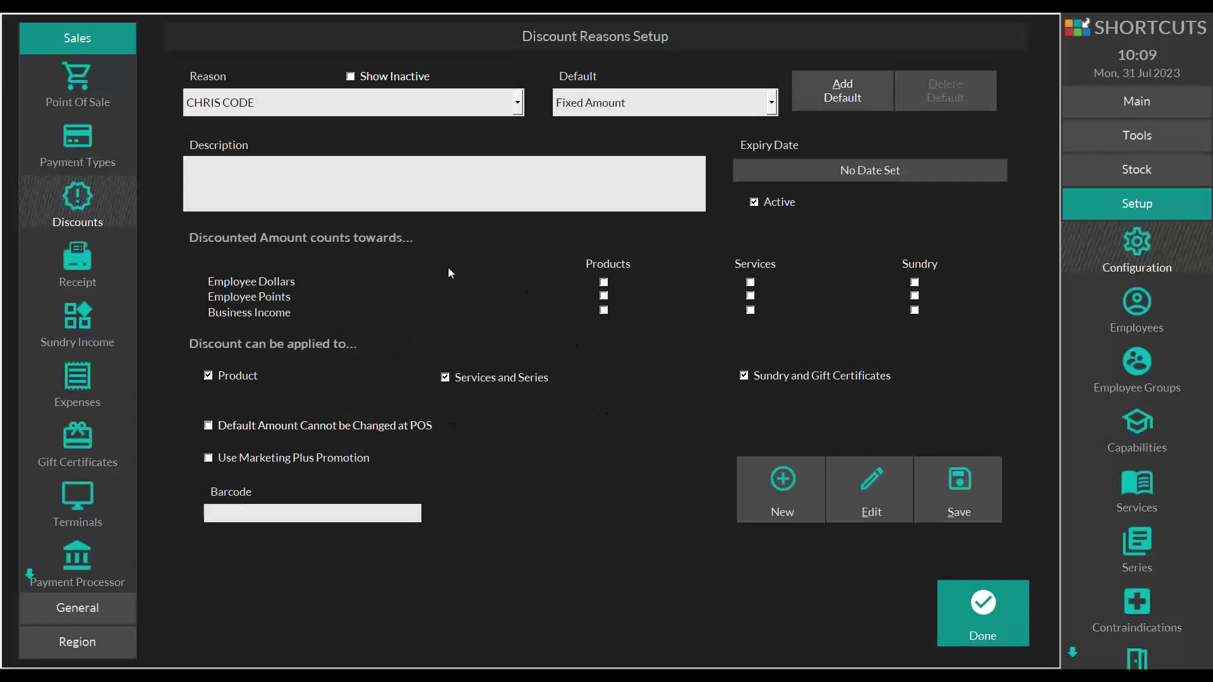
left_click(209, 374)
- Make 30 % the CHRIS CODE default, lock it at POS, and save the discount reason
left_click(707, 112)
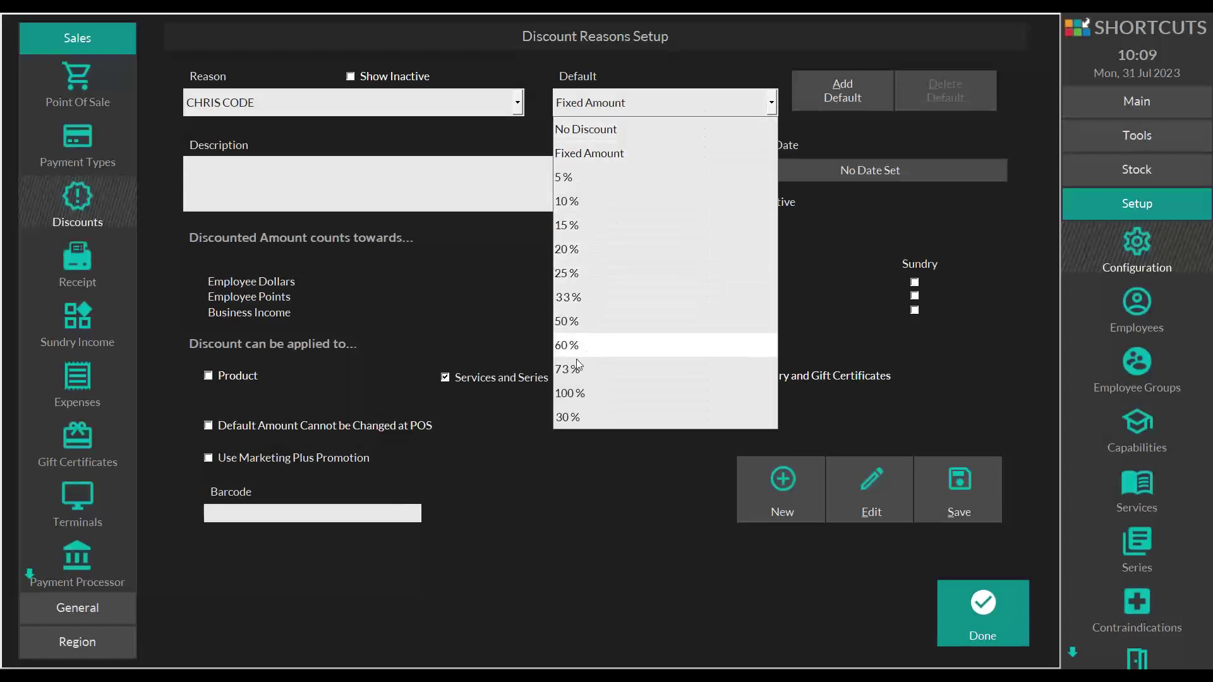
left_click(569, 417)
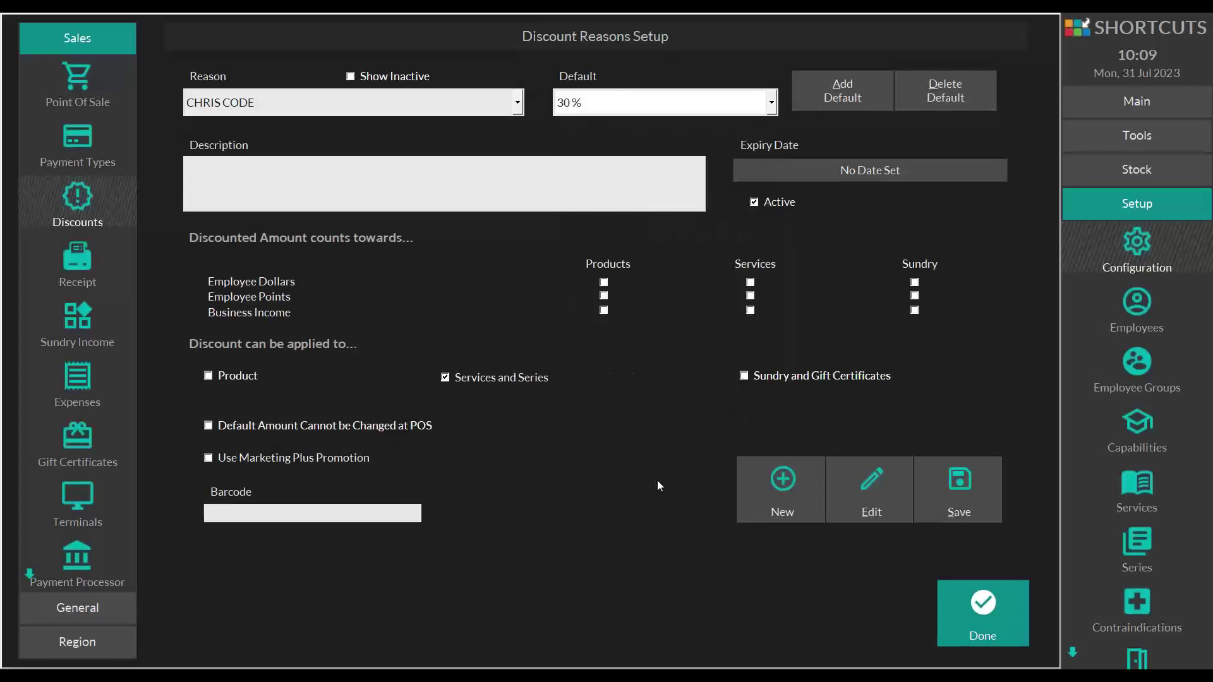
left_click(248, 427)
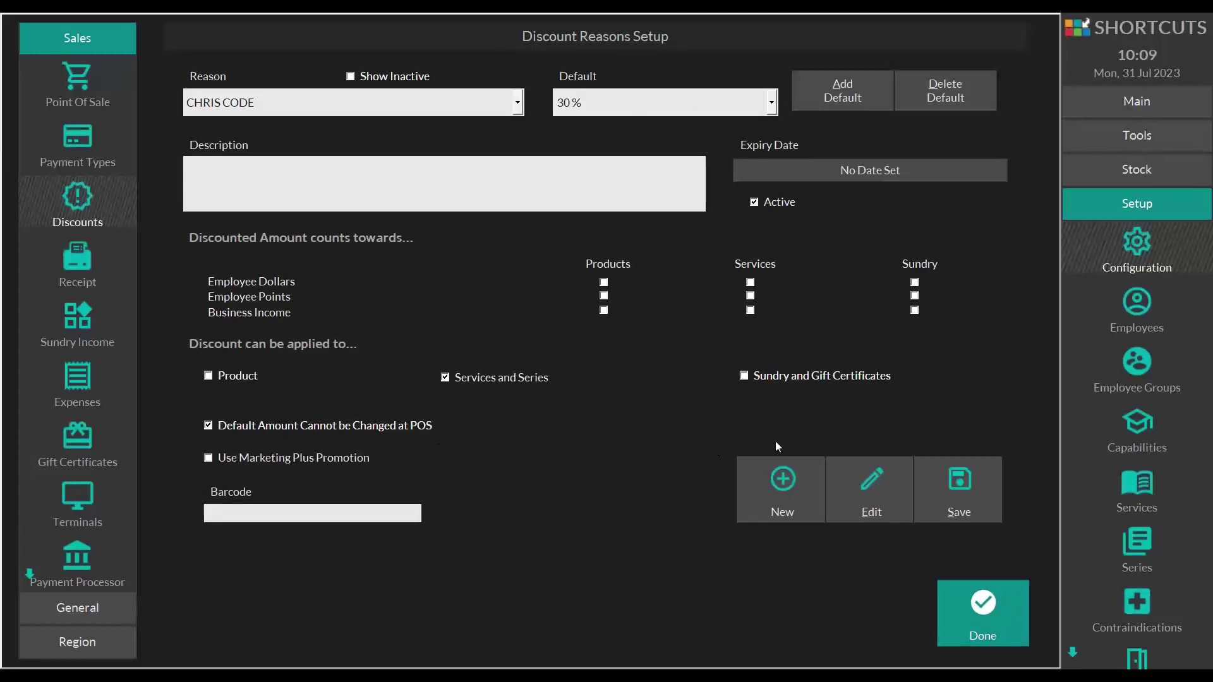
left_click(965, 480)
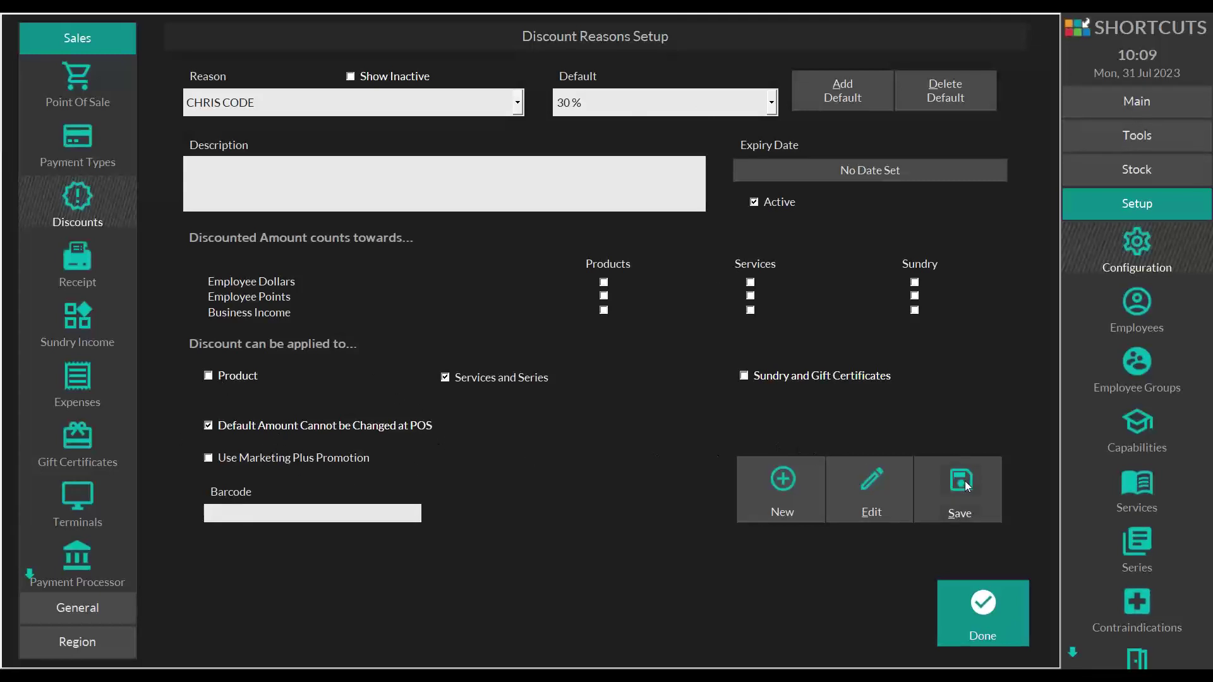
left_click(968, 596)
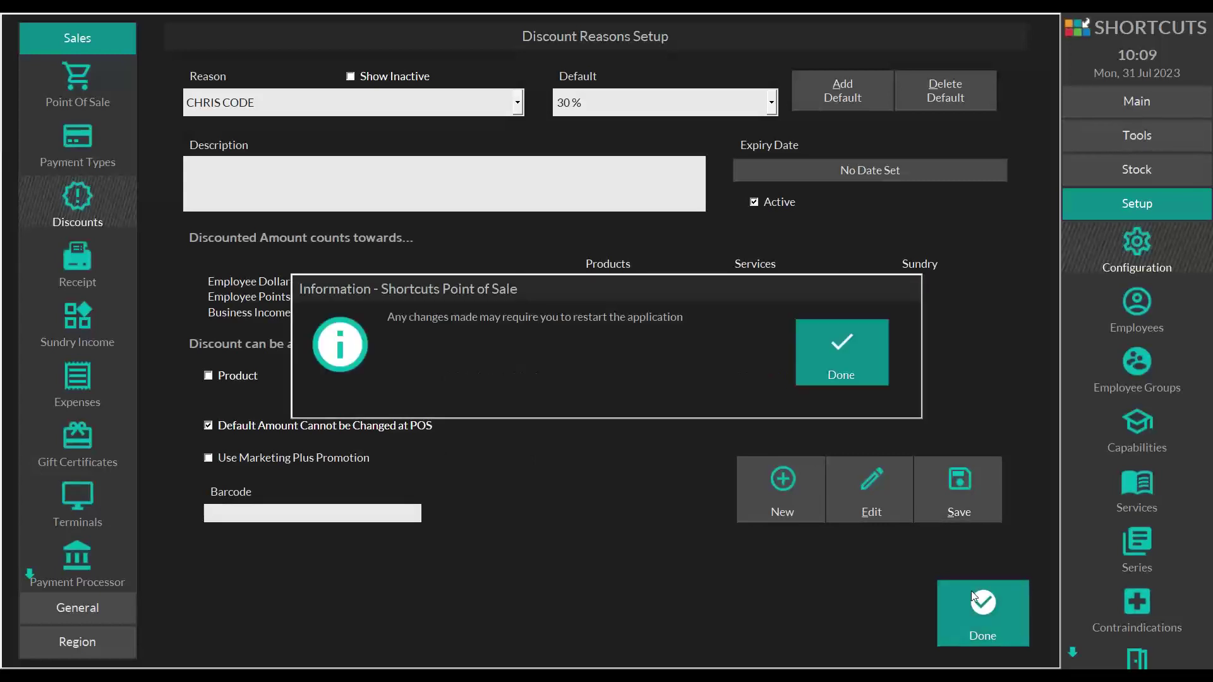
- Dismiss the restart notice and return to the Mon 31 Jul 2023 appointment book
left_click(830, 349)
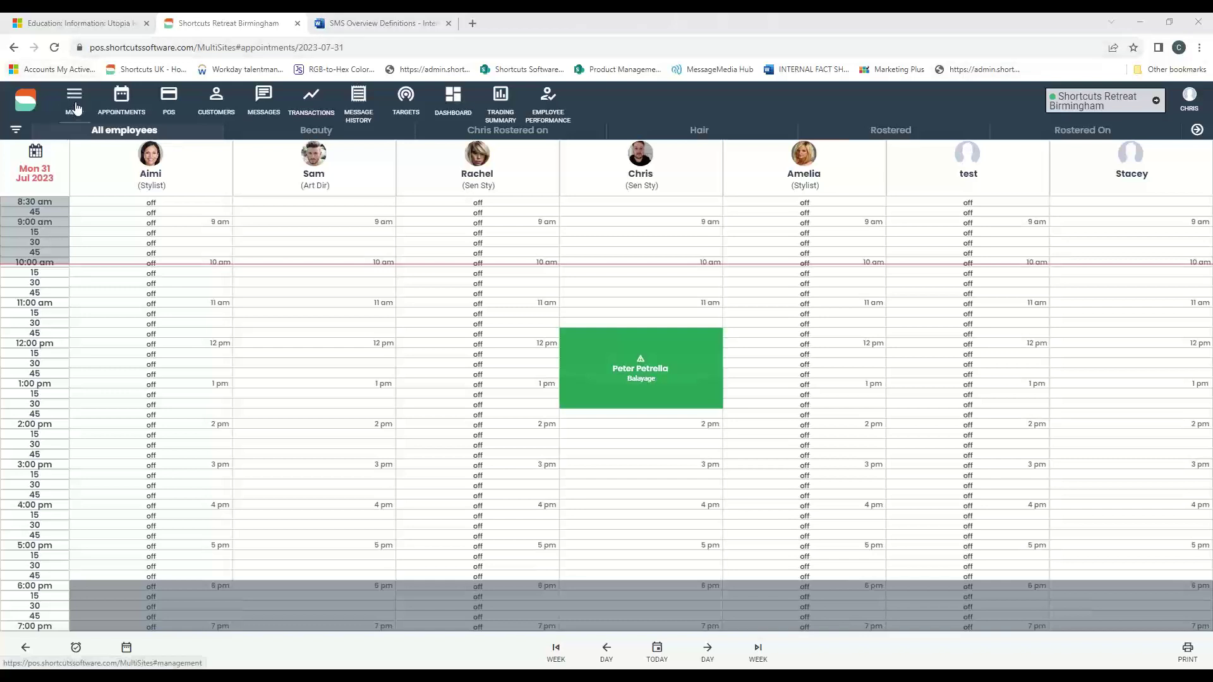
- Close the education tab and view the Employee role's staff and permissions under Business settings > Roles
left_click(146, 23)
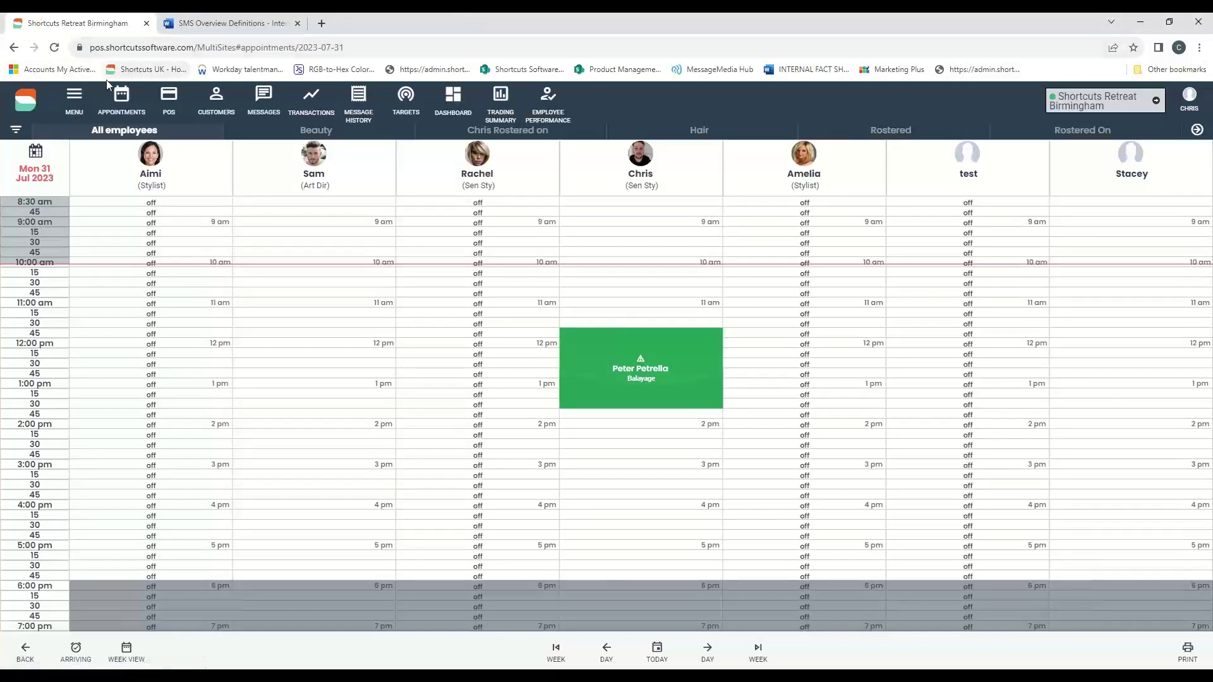
left_click(83, 101)
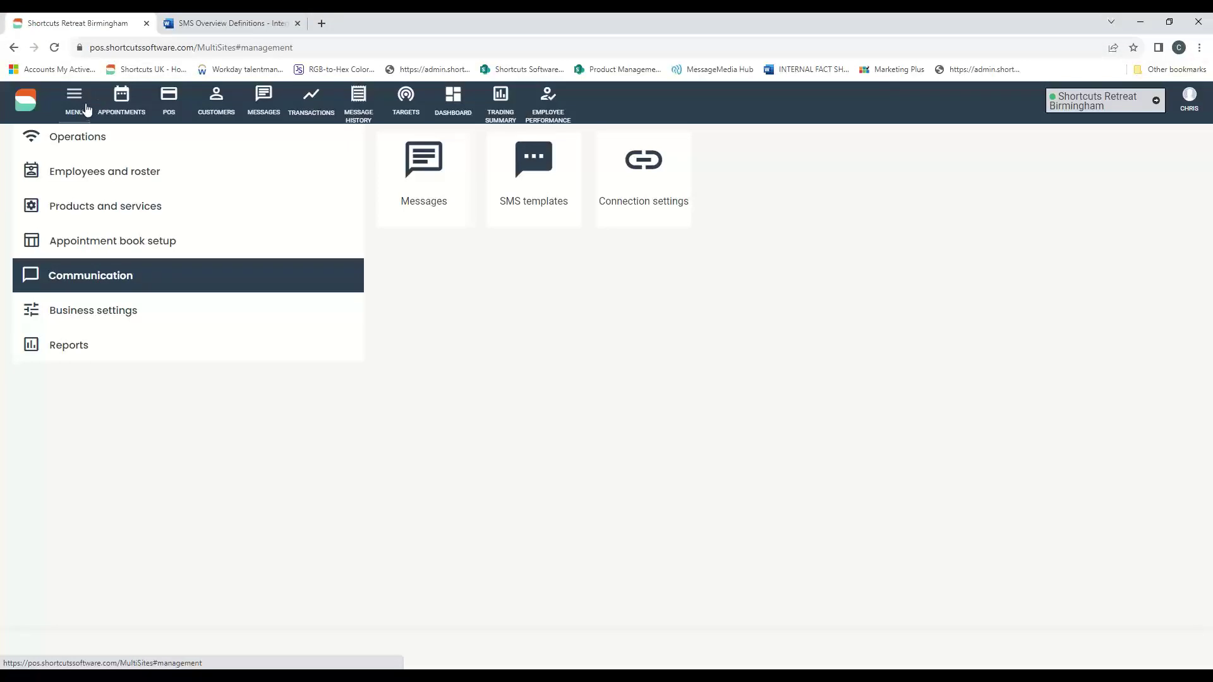
left_click(78, 319)
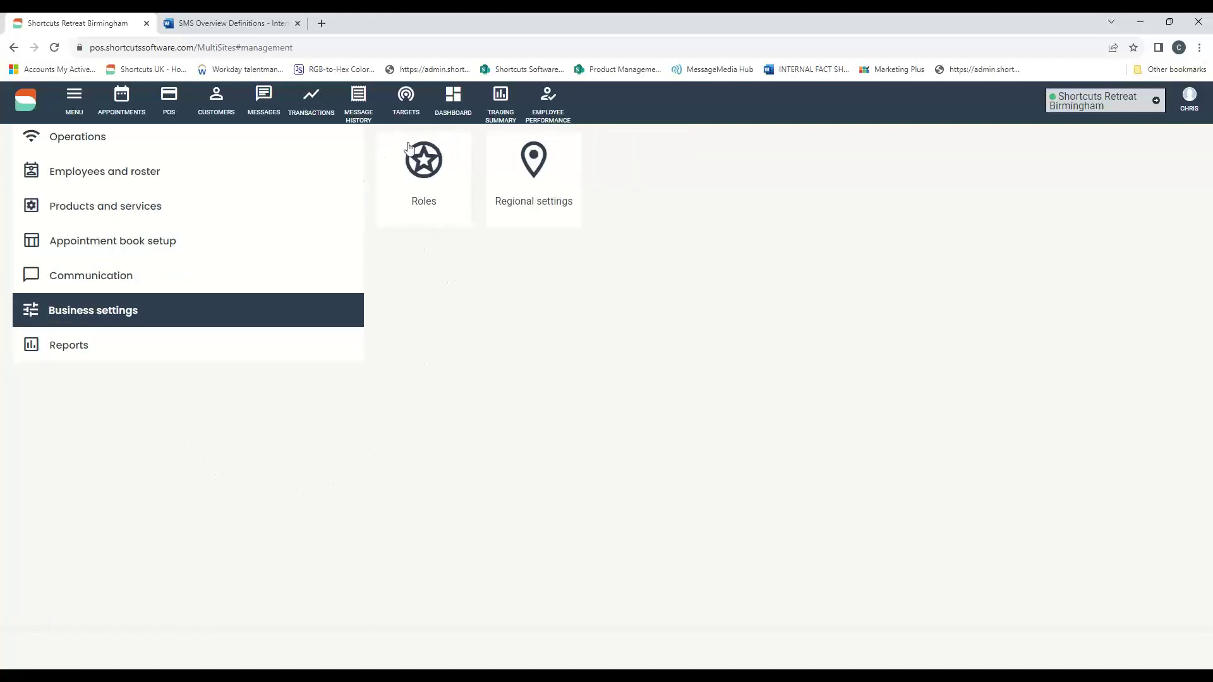
left_click(427, 181)
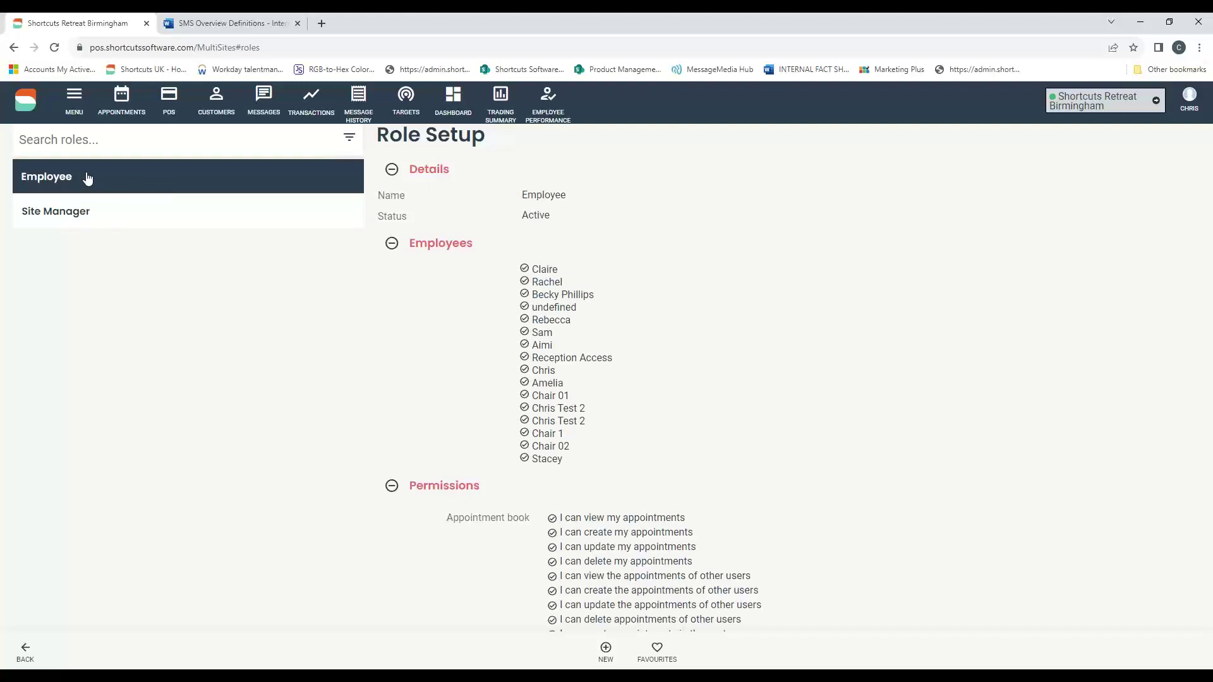
left_click(66, 181)
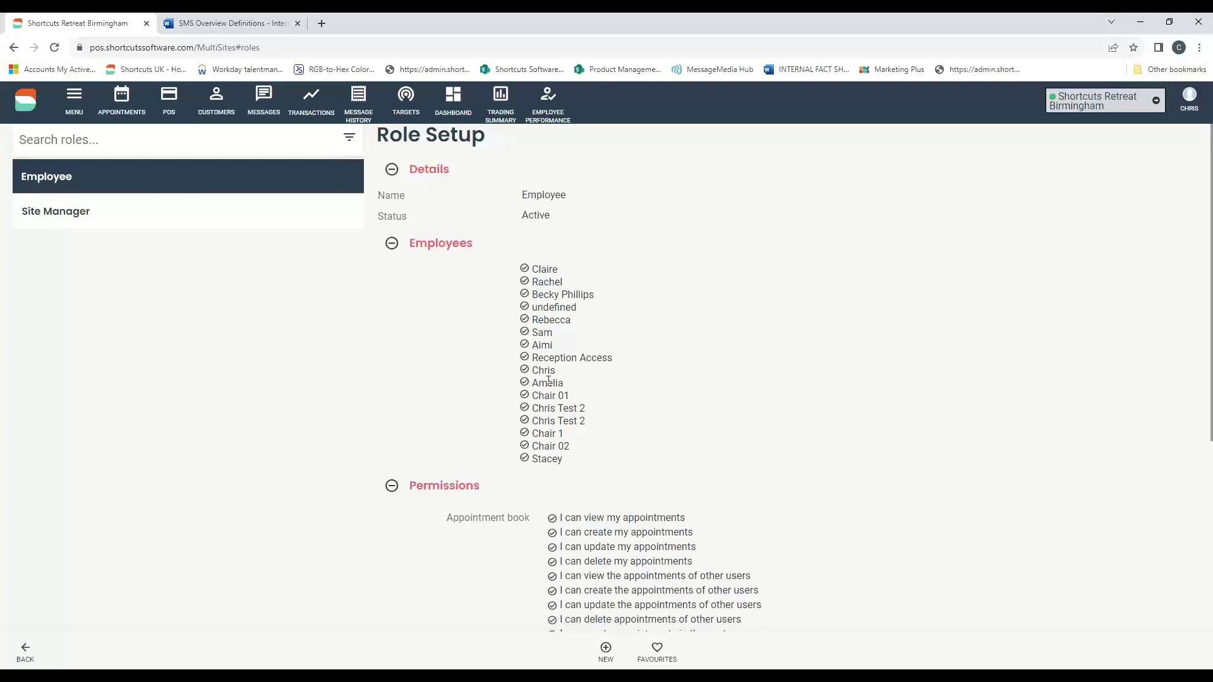
scroll(896, 292, "down", 3)
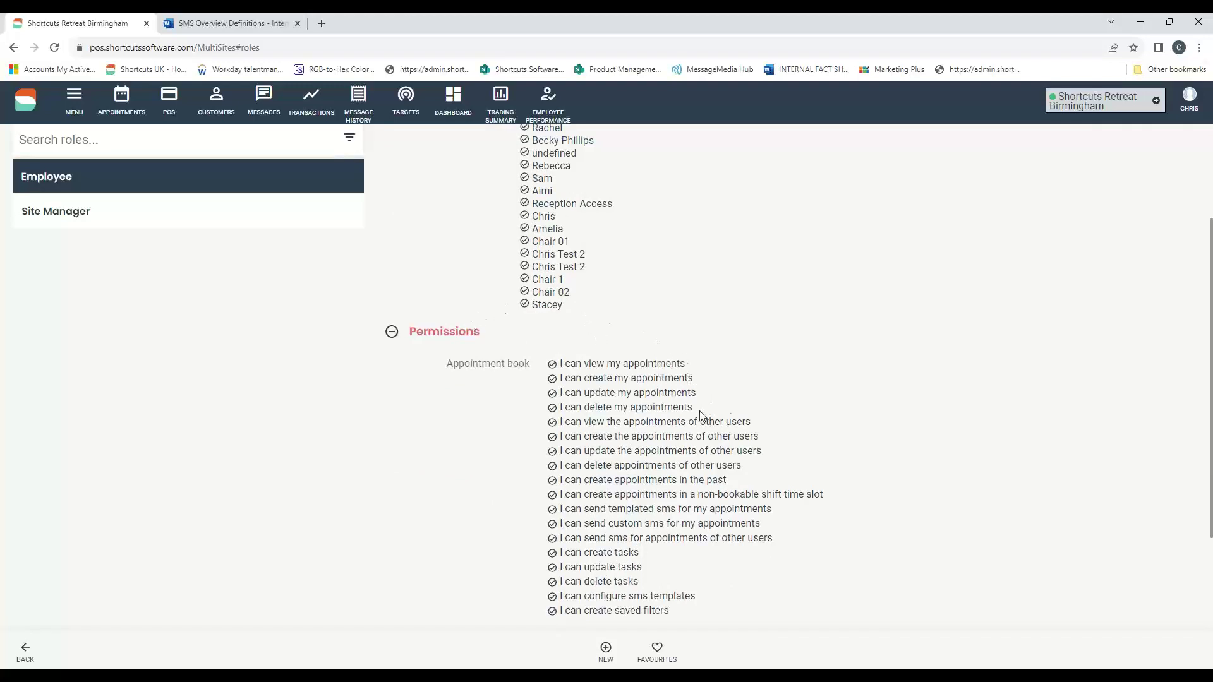
left_click(467, 340)
scroll(988, 317, "down", 3)
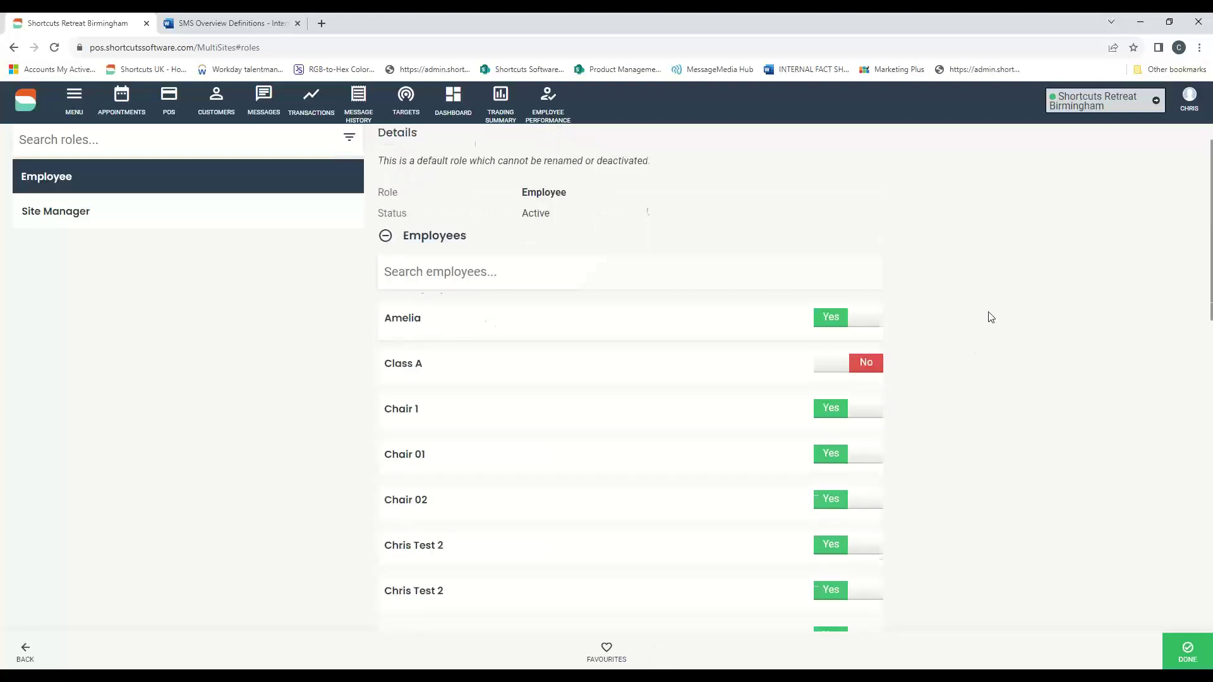
right_click(991, 317)
left_click(980, 306)
scroll(981, 307, "down", 6)
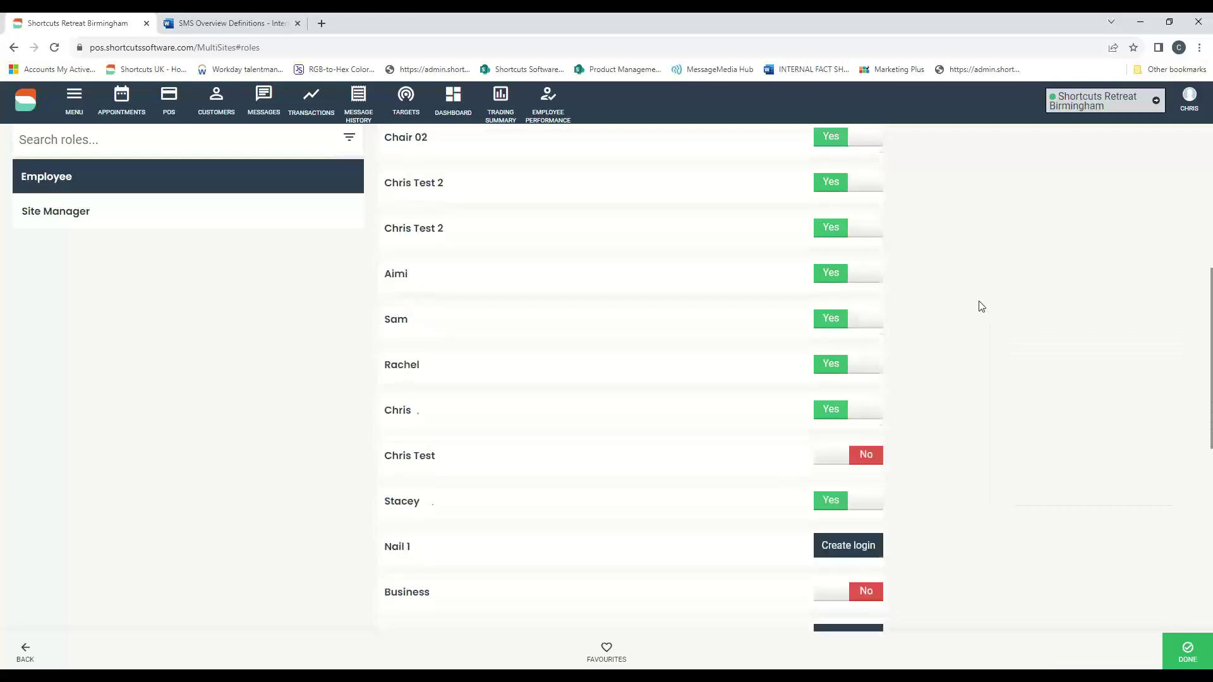
scroll(981, 306, "down", 3)
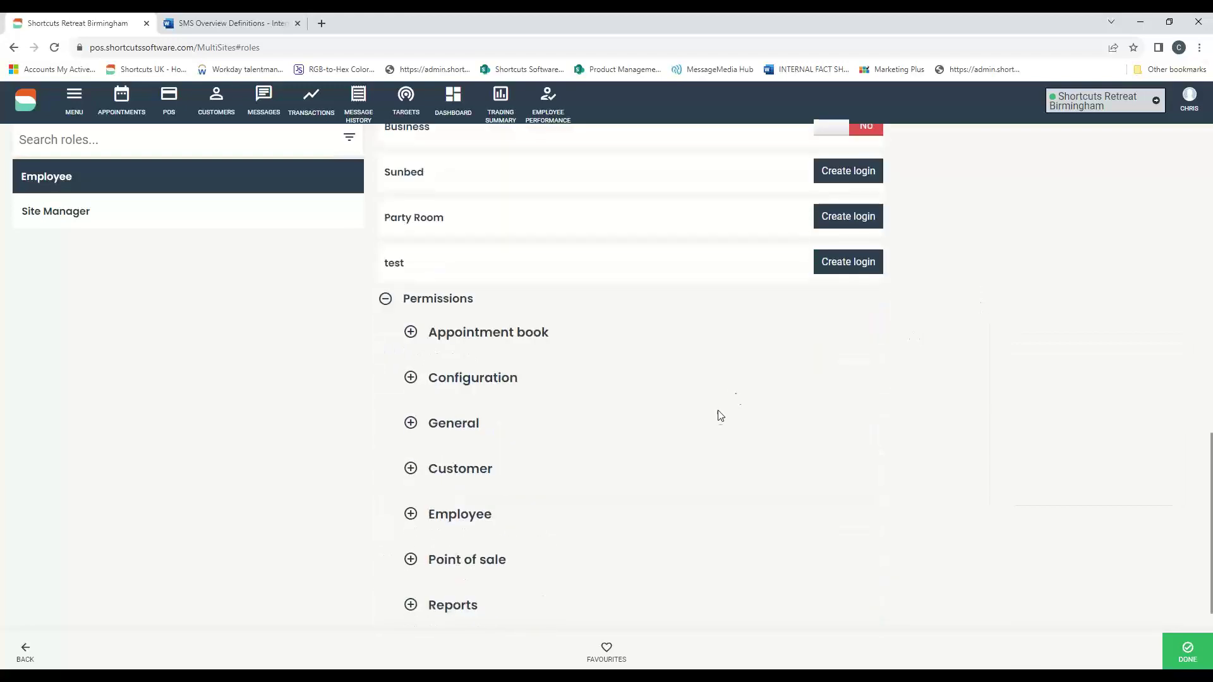
scroll(701, 428, "down", 1)
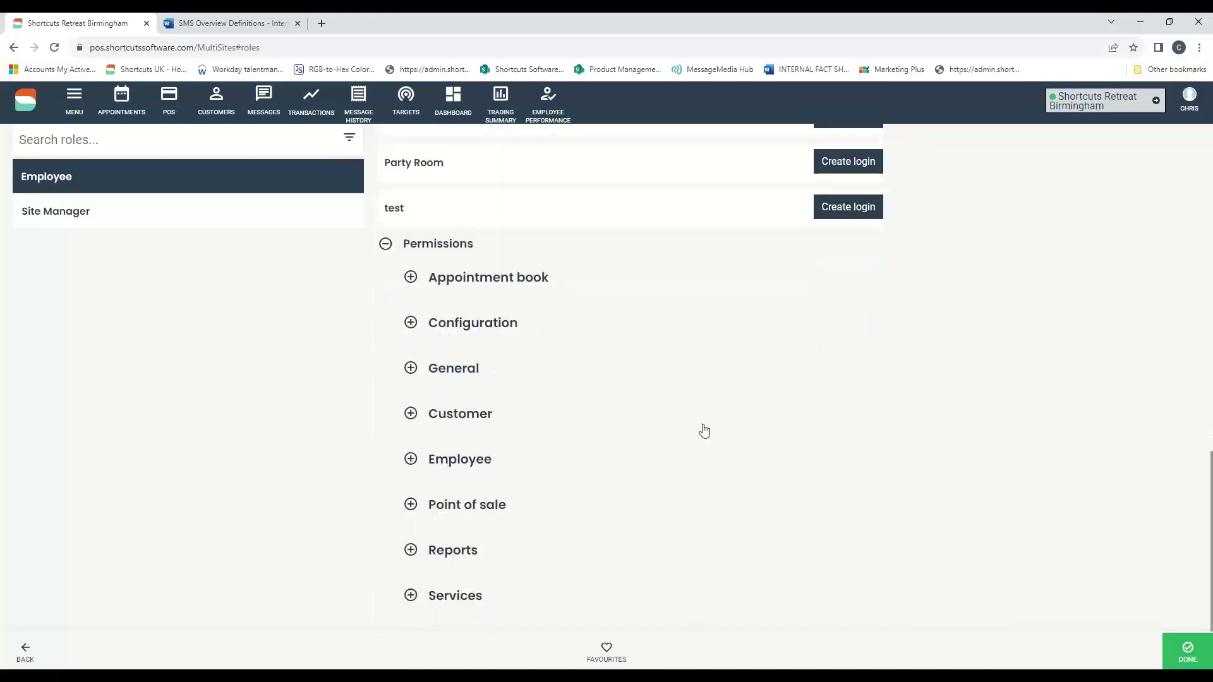
left_click(417, 331)
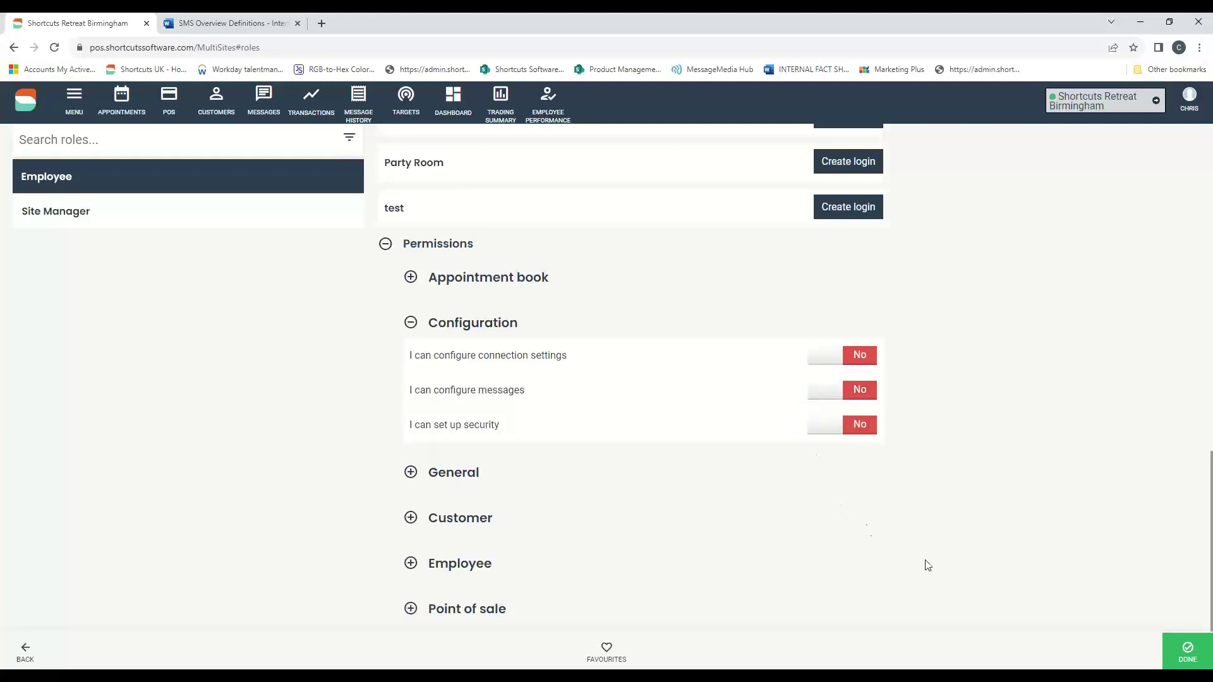
left_click(1176, 650)
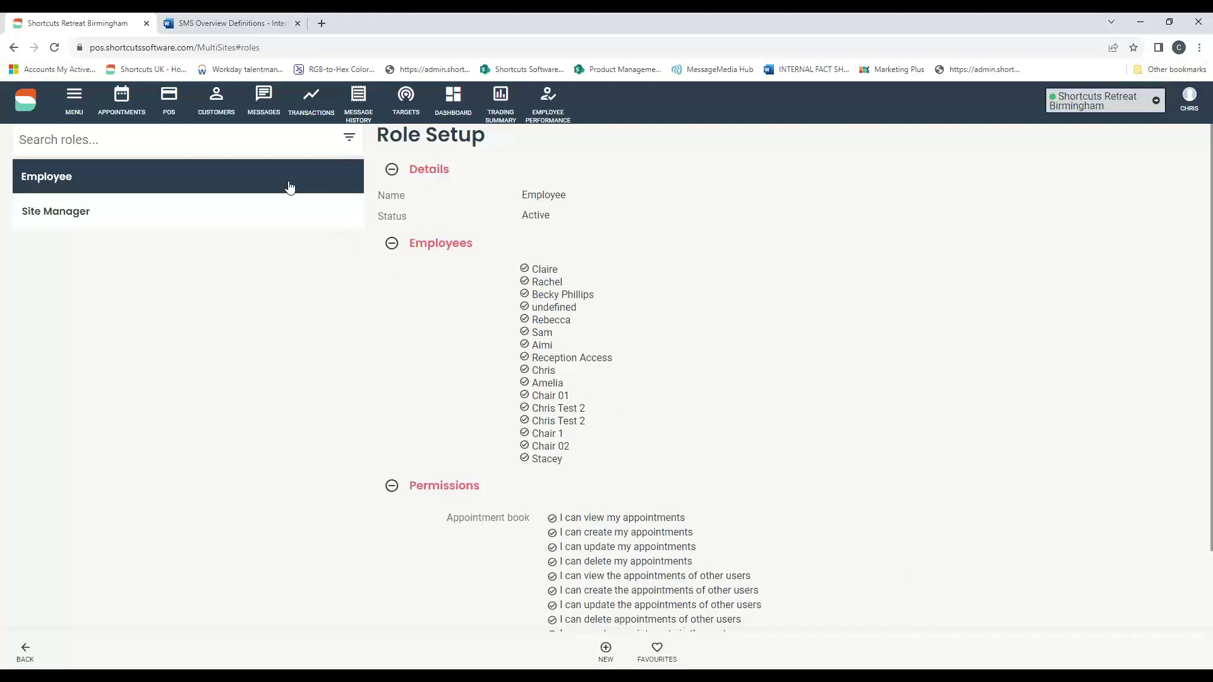
- Load the Customer Console Start page showing a 4.29 rating and £237.50 July online bookings
left_click(279, 48)
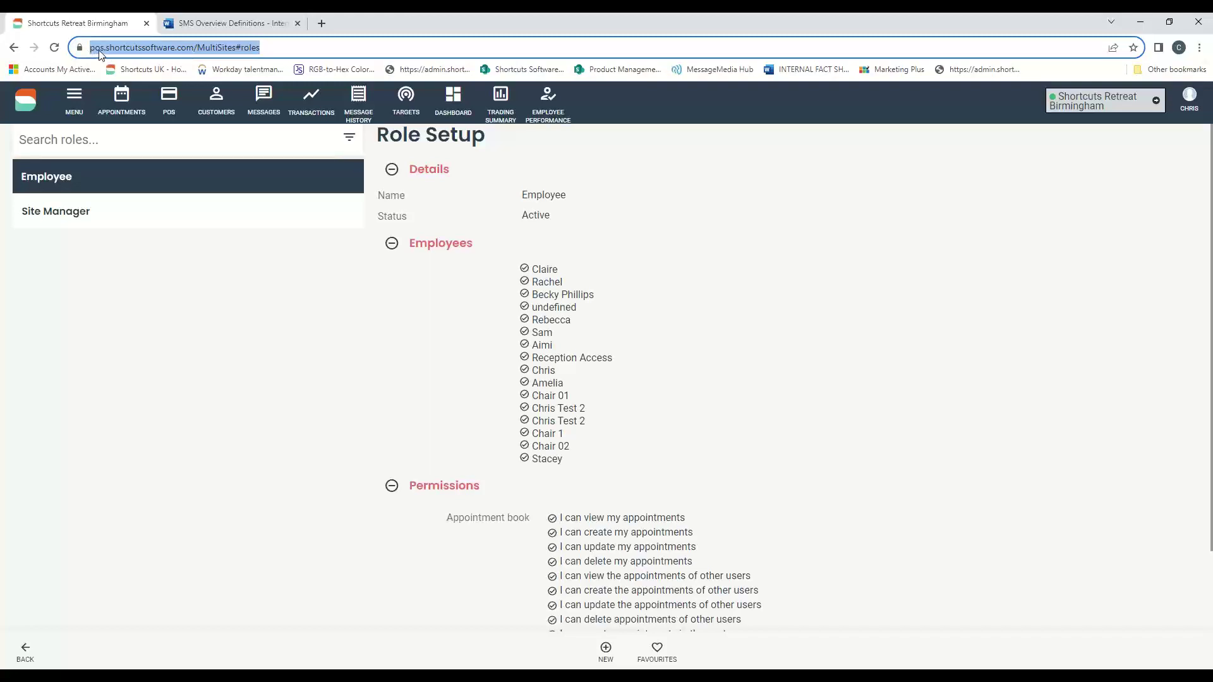
left_click(977, 295)
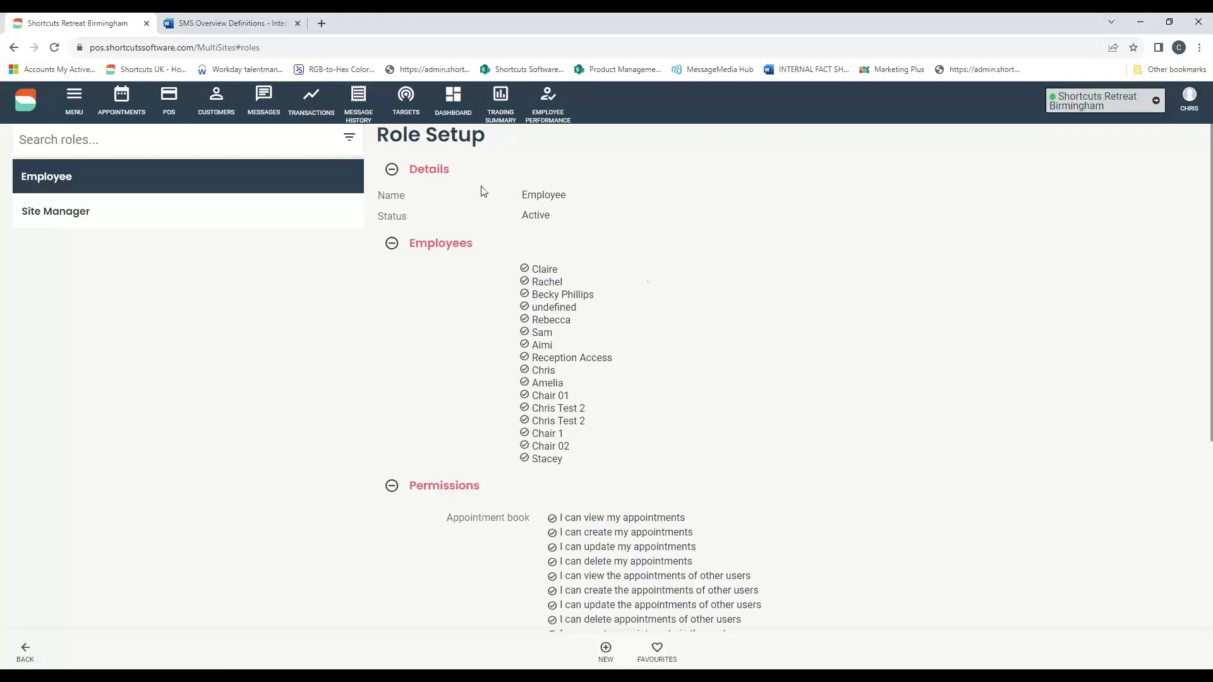
left_click(1205, 59)
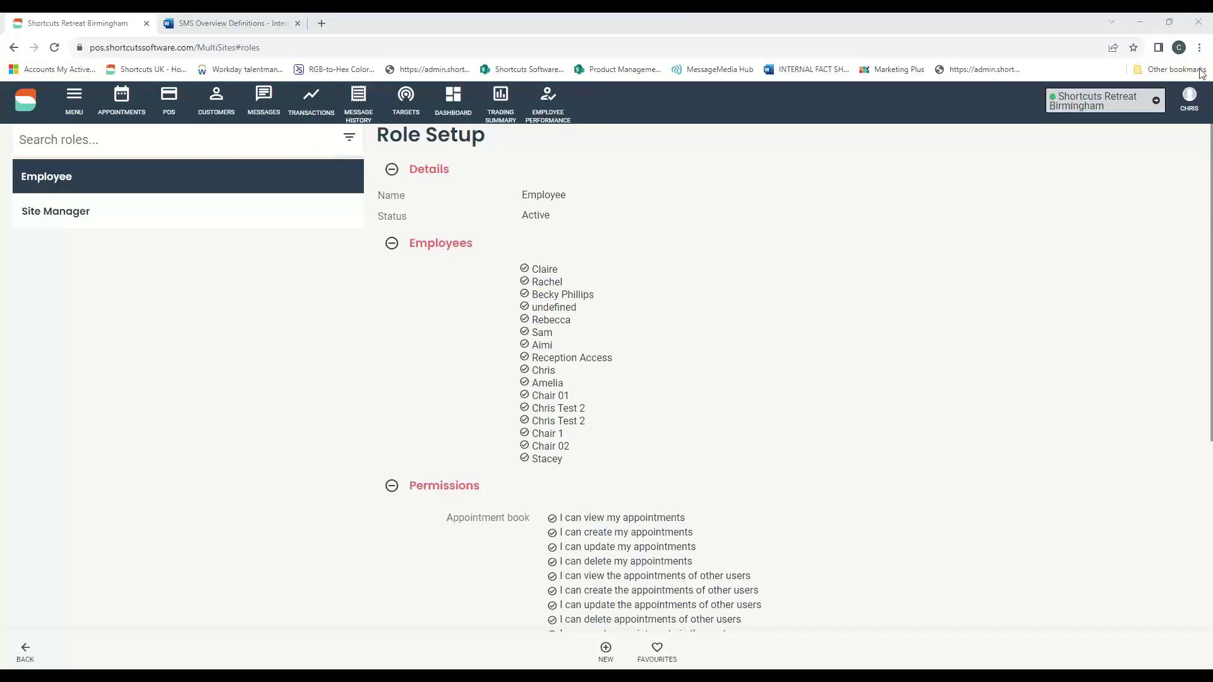
left_click(1062, 105)
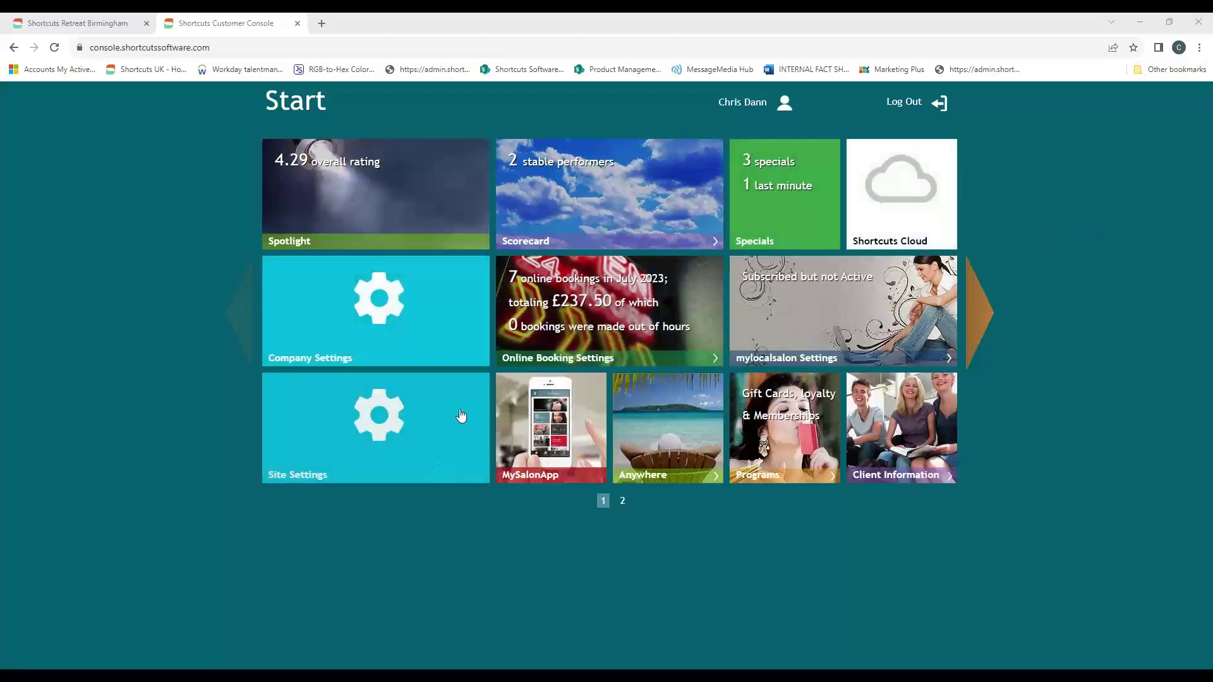
- Choose the Site Settings tile on the Customer Console Start page
left_click(375, 415)
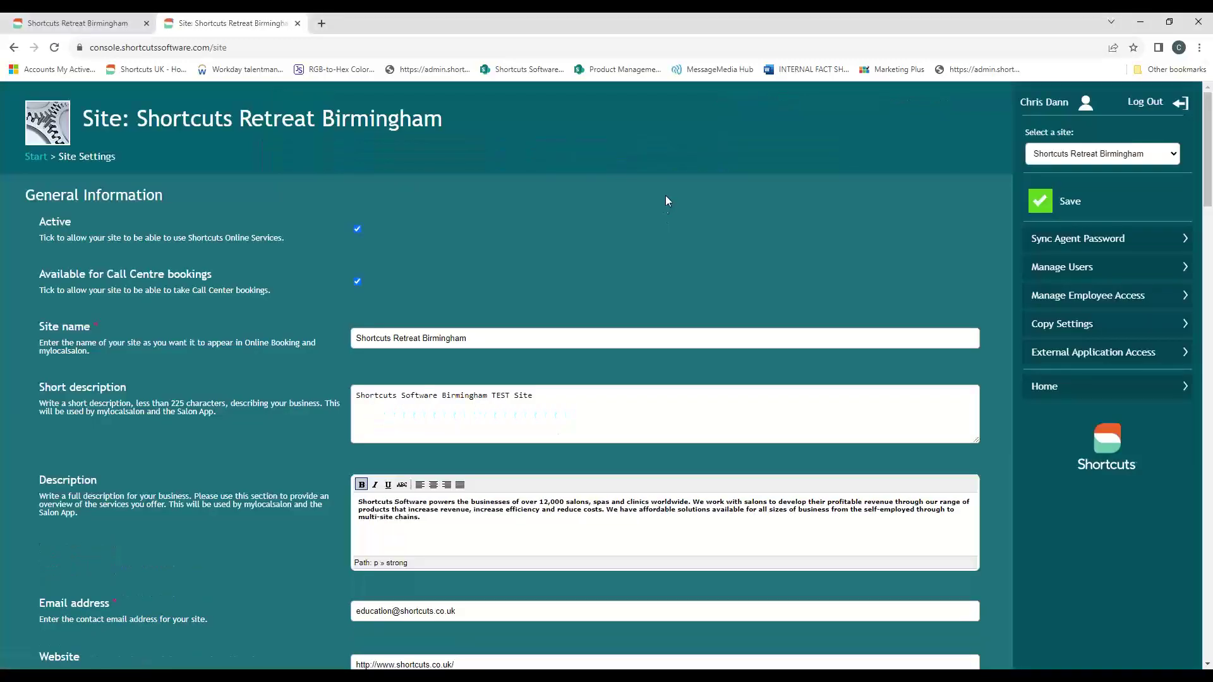
- Highlight the Website, Facebook, Instagram and Twitter URLs in Shortcuts Retreat Birmingham's site settings
scroll(669, 197, "down", 7)
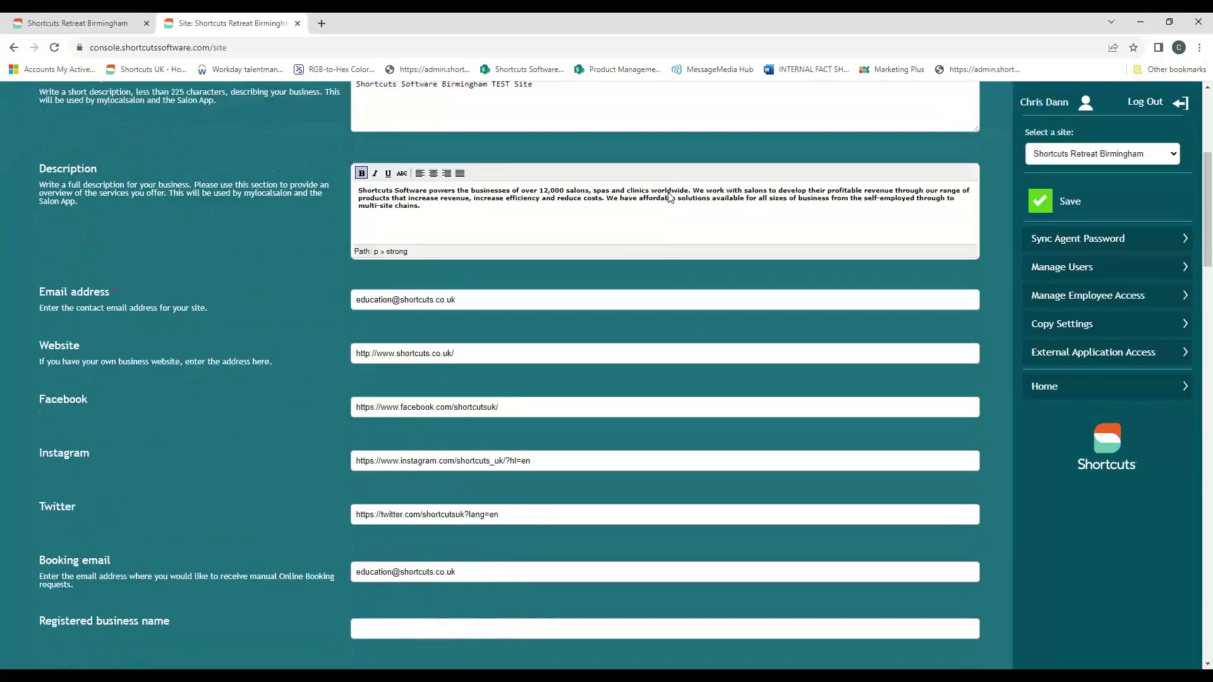
scroll(670, 196, "down", 1)
scroll(674, 198, "up", 1)
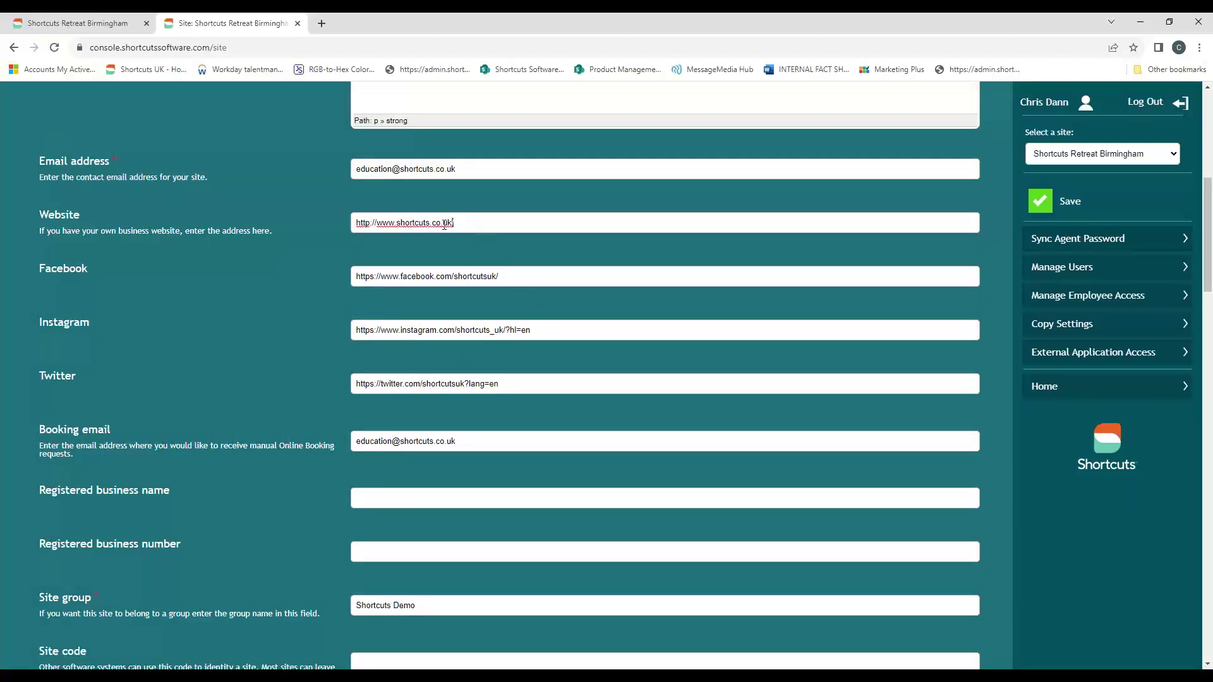
left_click_drag(455, 223, 353, 222)
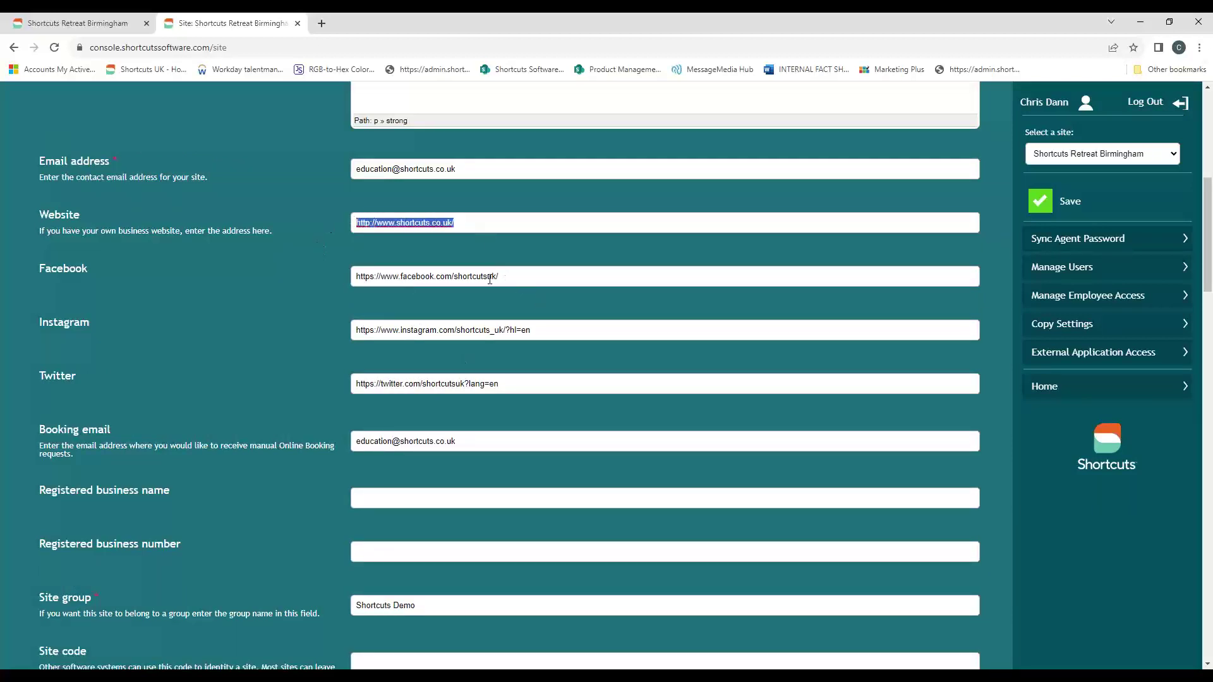
left_click_drag(505, 277, 403, 304)
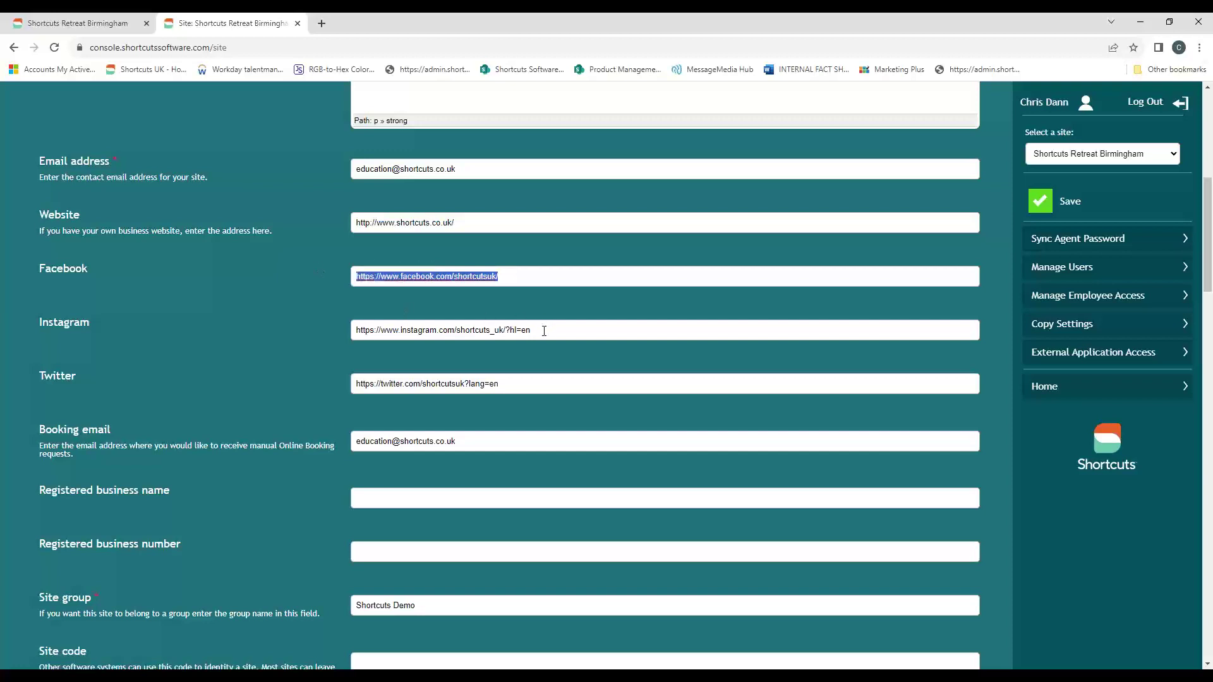
left_click_drag(545, 331, 327, 330)
left_click_drag(499, 384, 358, 369)
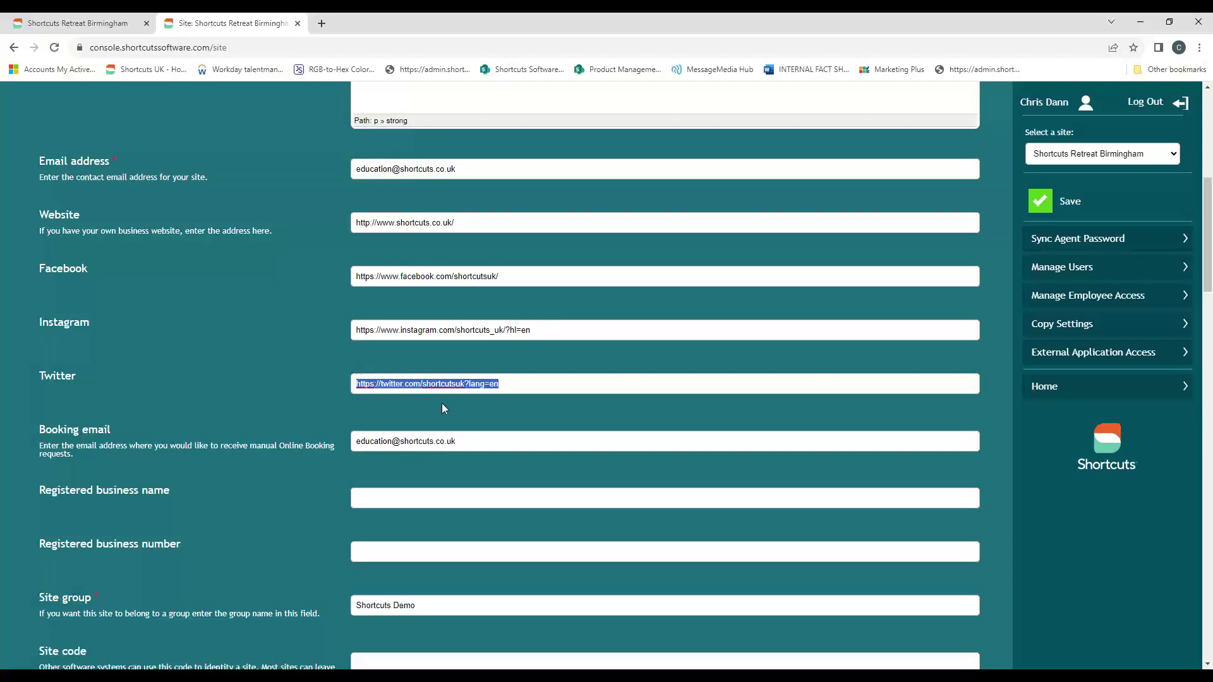
left_click_drag(468, 223, 335, 213)
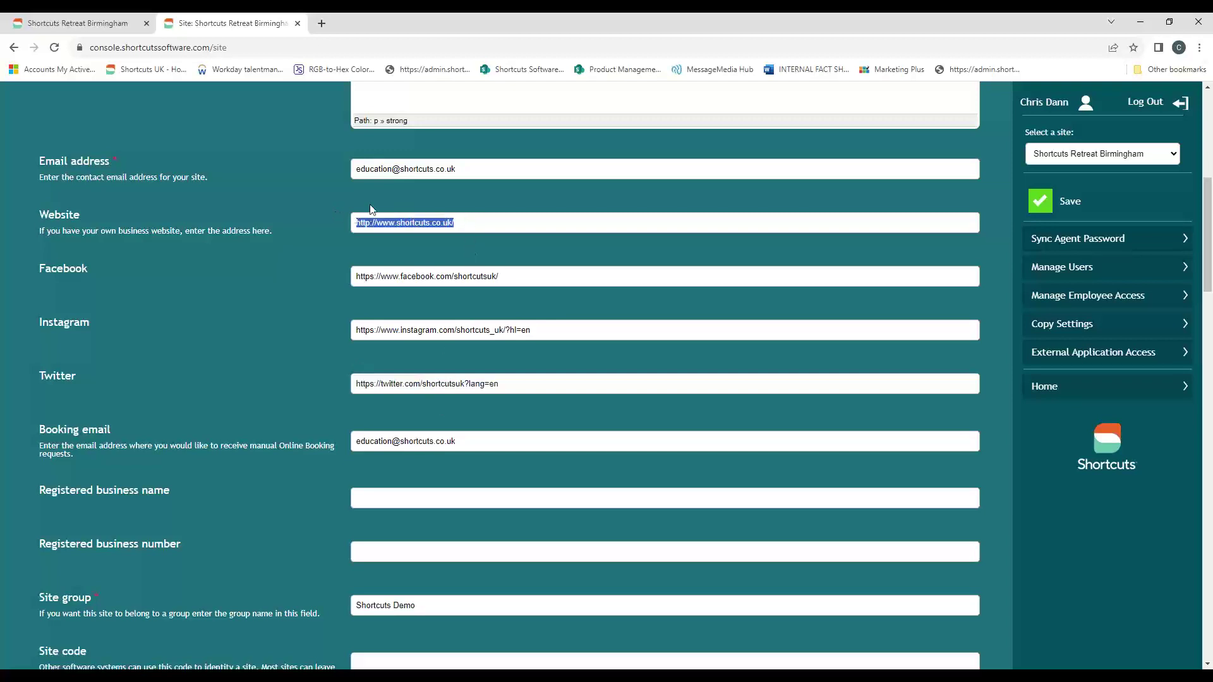
left_click(1027, 64)
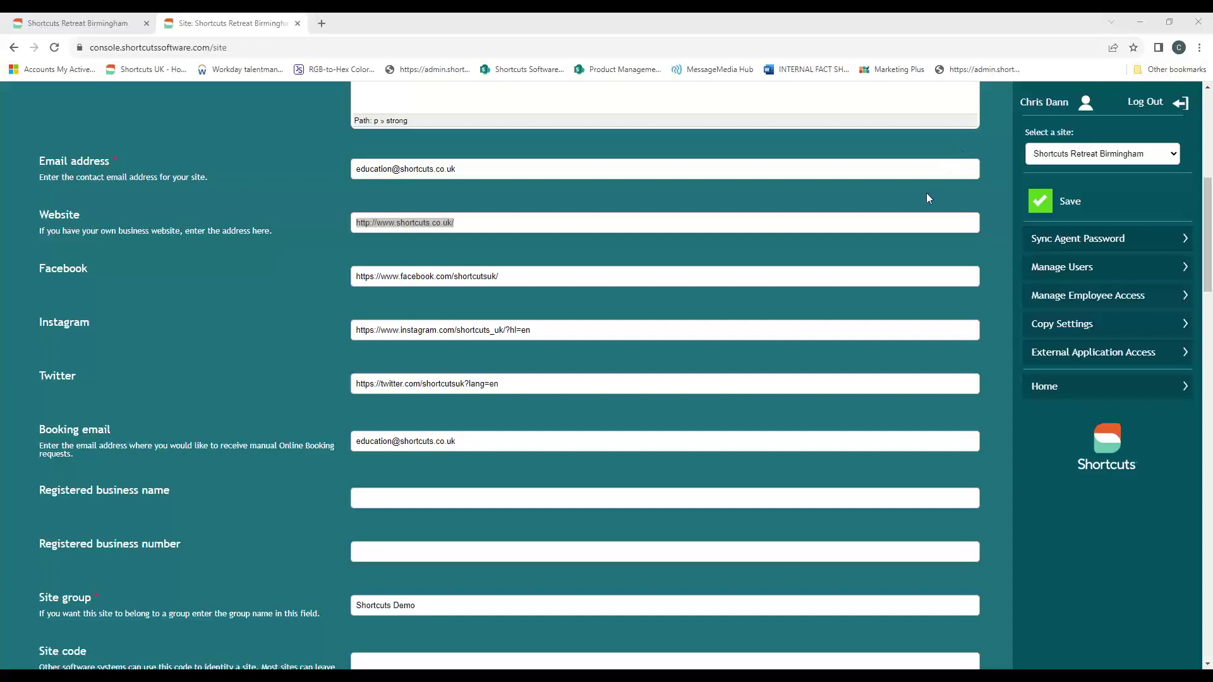
scroll(839, 199, "down", 8)
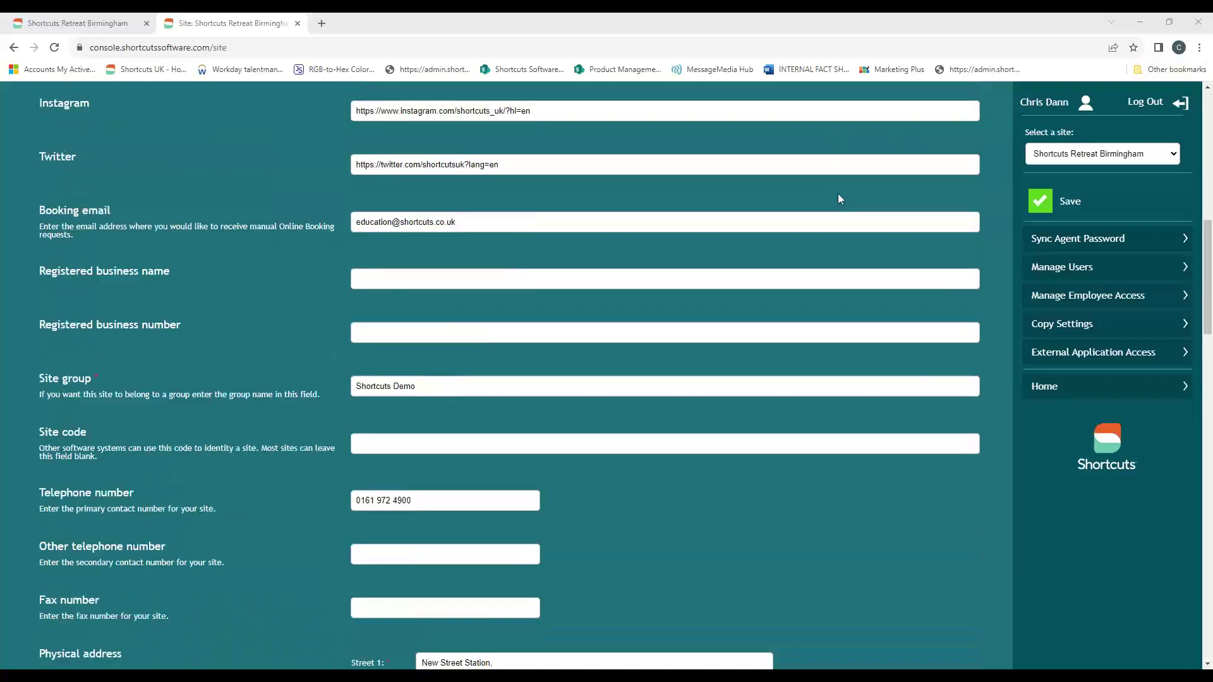
scroll(839, 199, "down", 2)
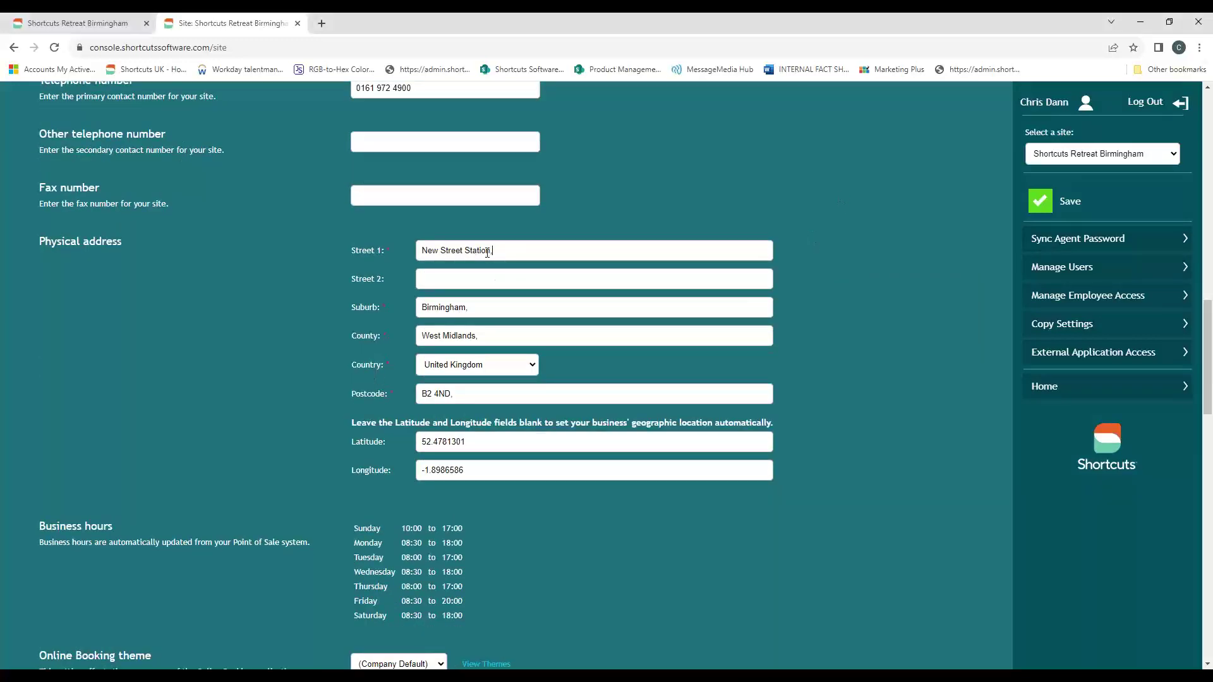
left_click_drag(494, 251, 392, 252)
left_click_drag(491, 308, 390, 308)
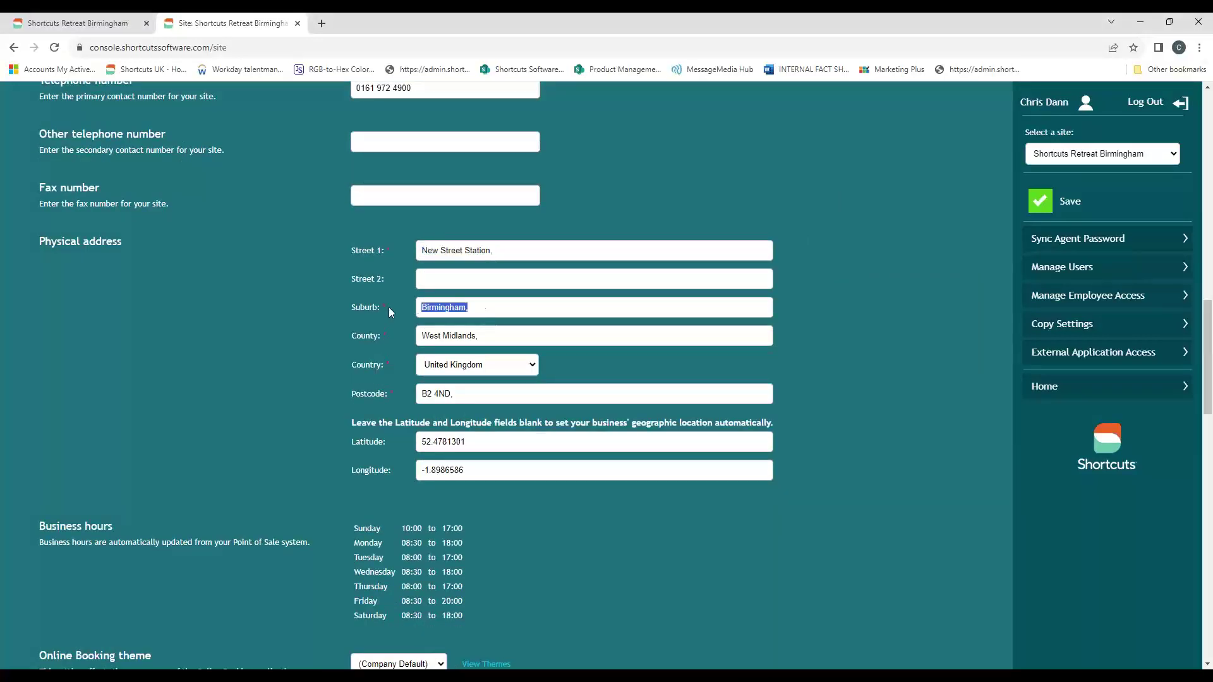
scroll(455, 201, "up", 1)
left_click_drag(443, 152, 295, 161)
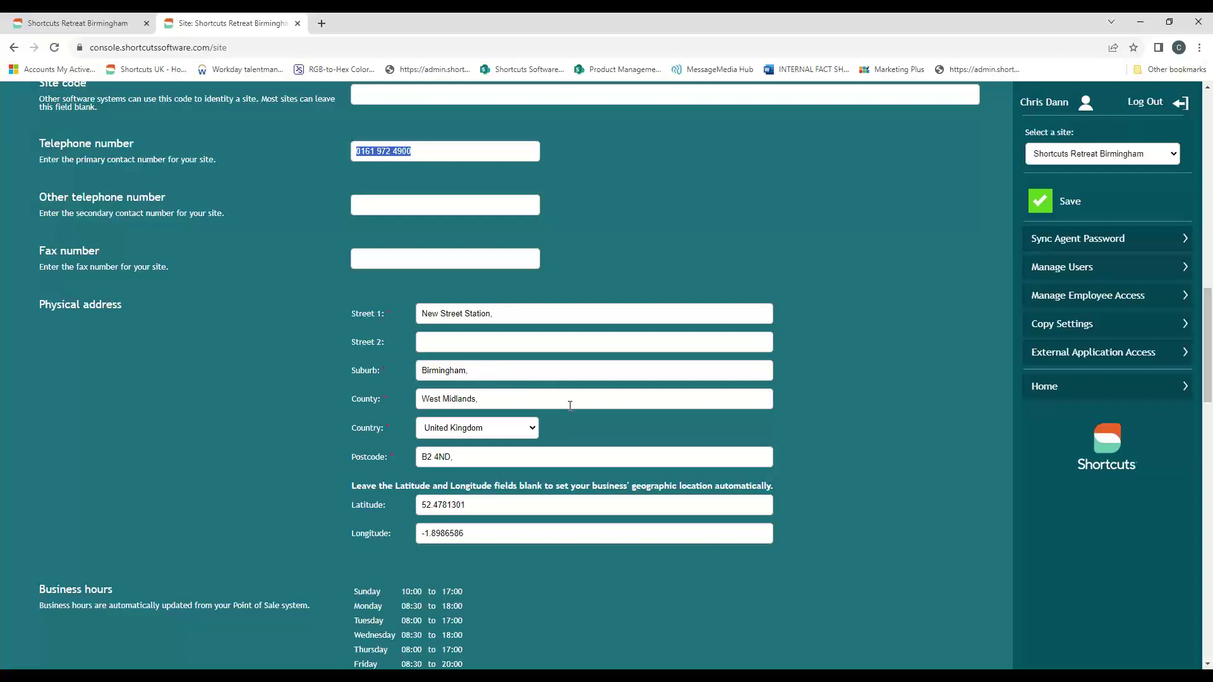
scroll(651, 216, "down", 20)
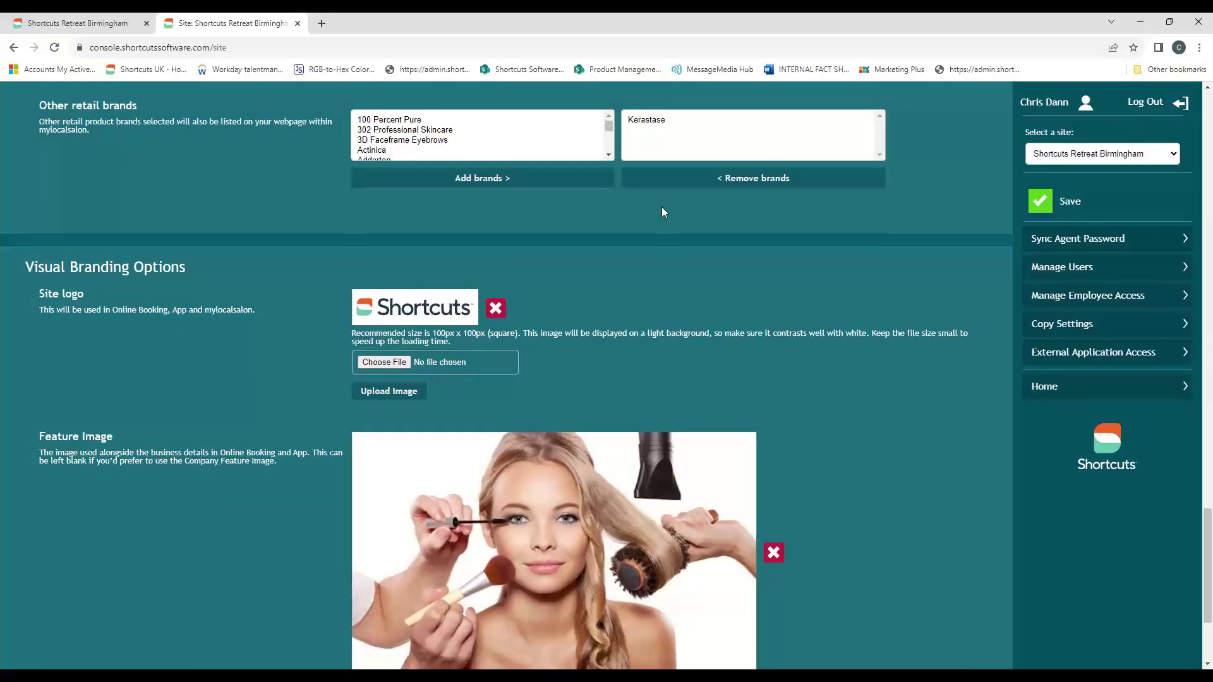
- Save the Birmingham site settings, then return to the top of the page
scroll(666, 208, "down", 2)
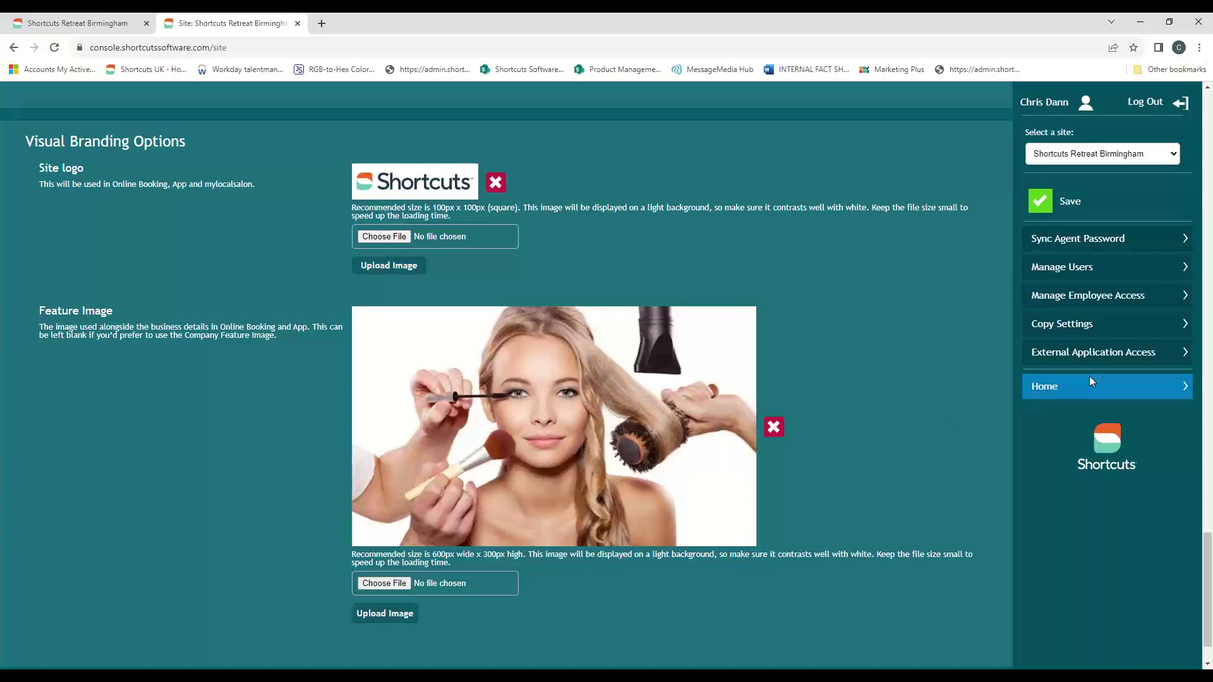
left_click(1049, 204)
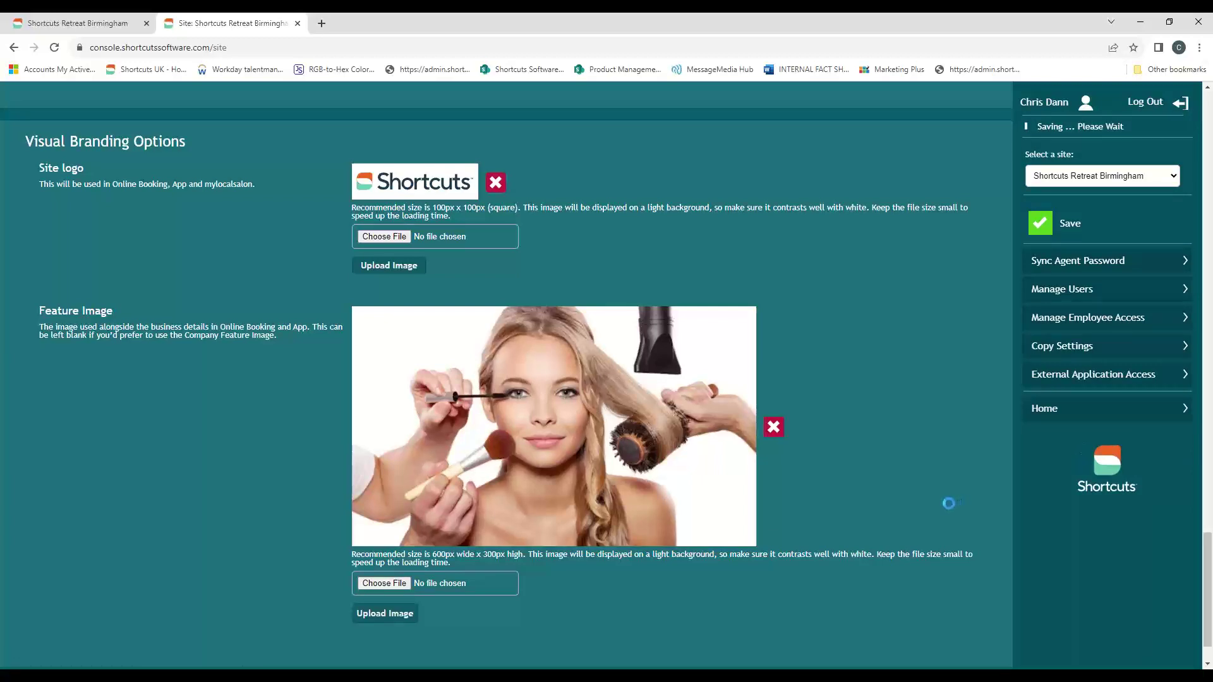
left_click_drag(92, 48, 239, 48)
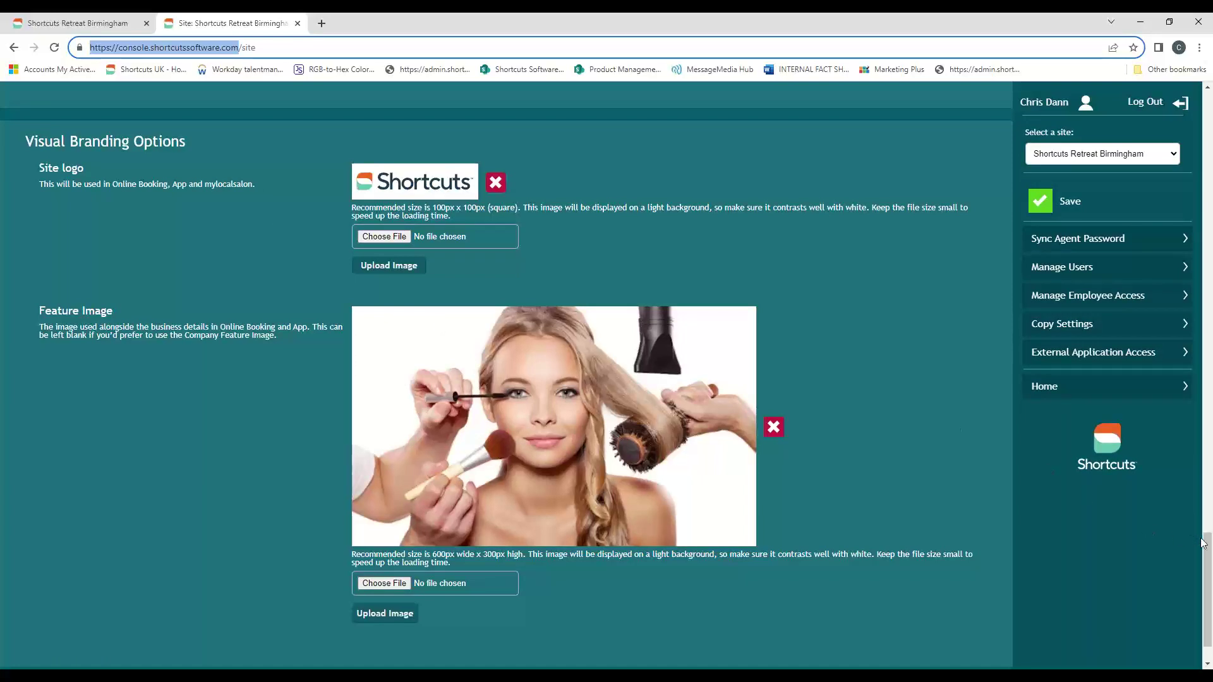
left_click_drag(1205, 544, 1200, 316)
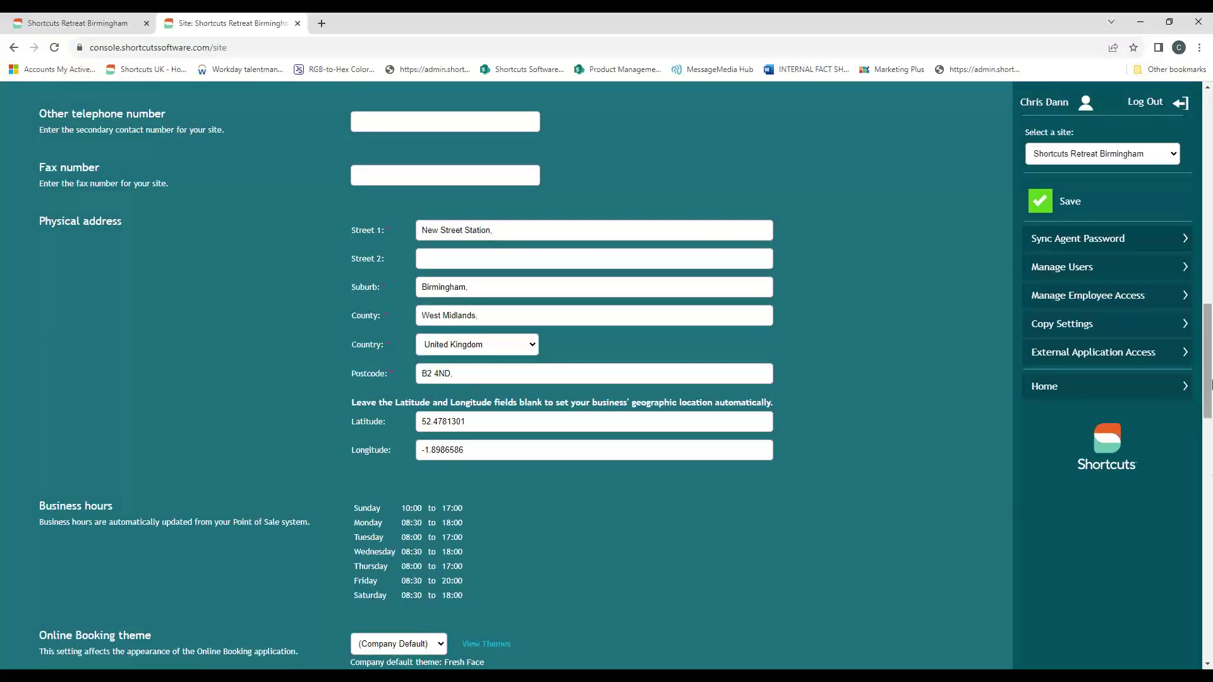
scroll(386, 179, "up", 8)
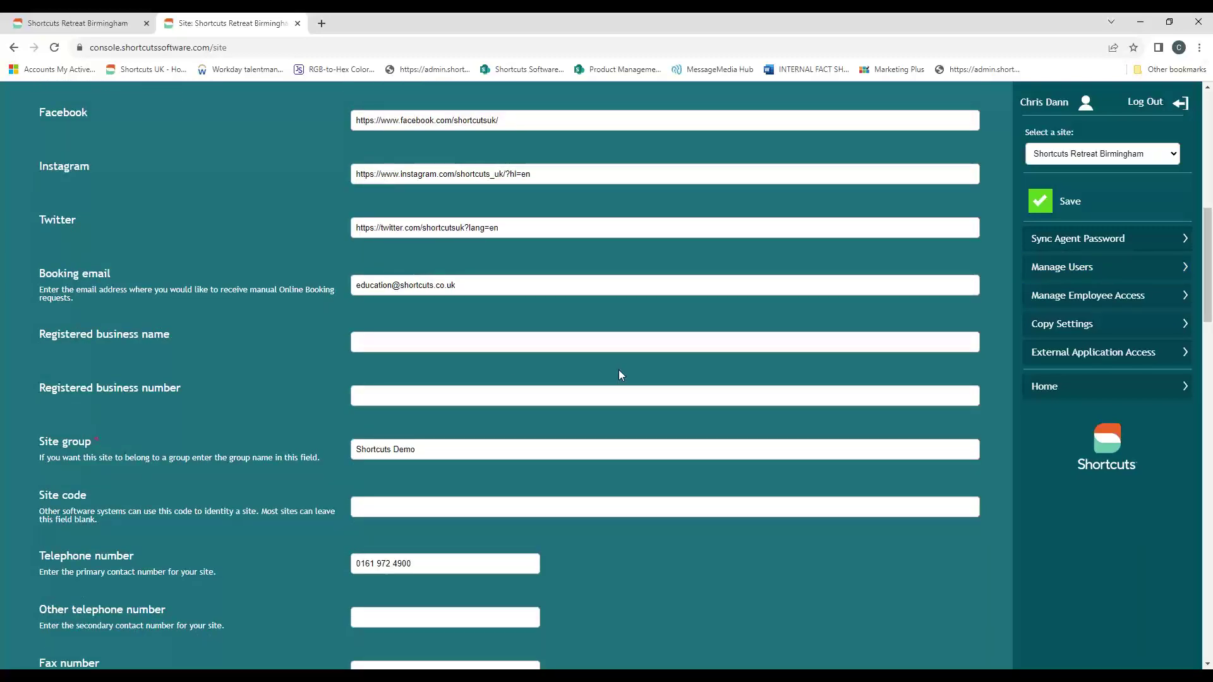
scroll(665, 380, "up", 7)
scroll(666, 378, "up", 3)
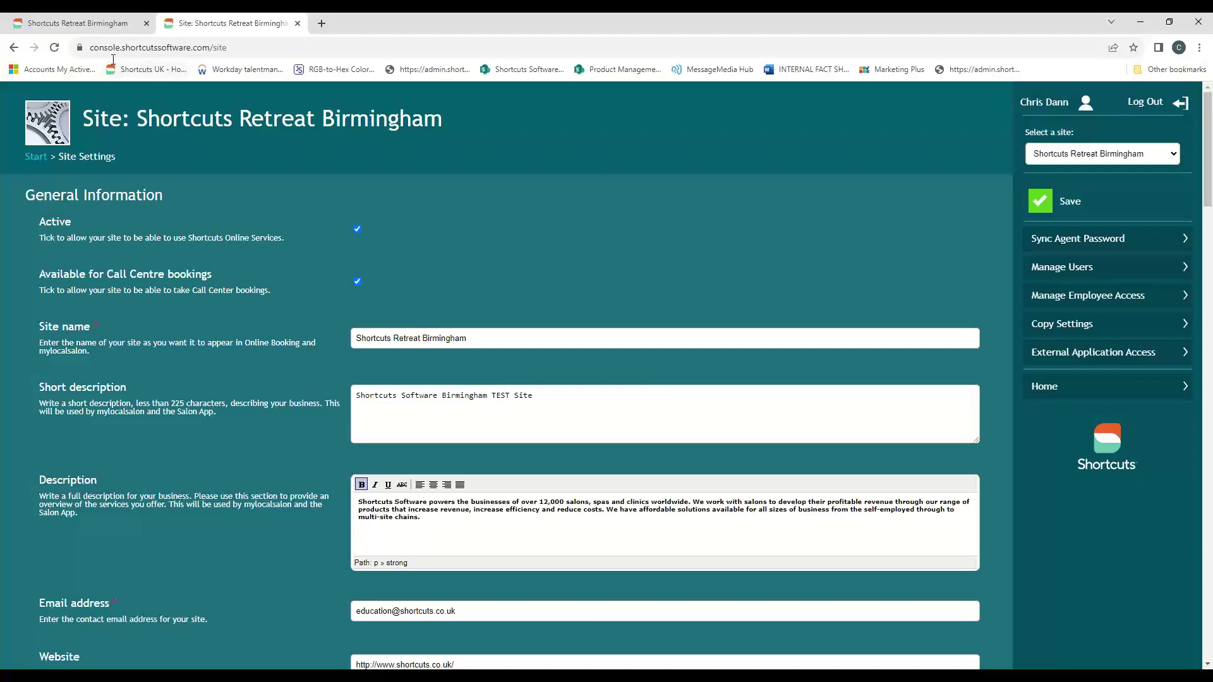
- On the Point of Sale tab, show MESSAGES and review the One-time and Ongoing campaign headings
left_click(98, 25)
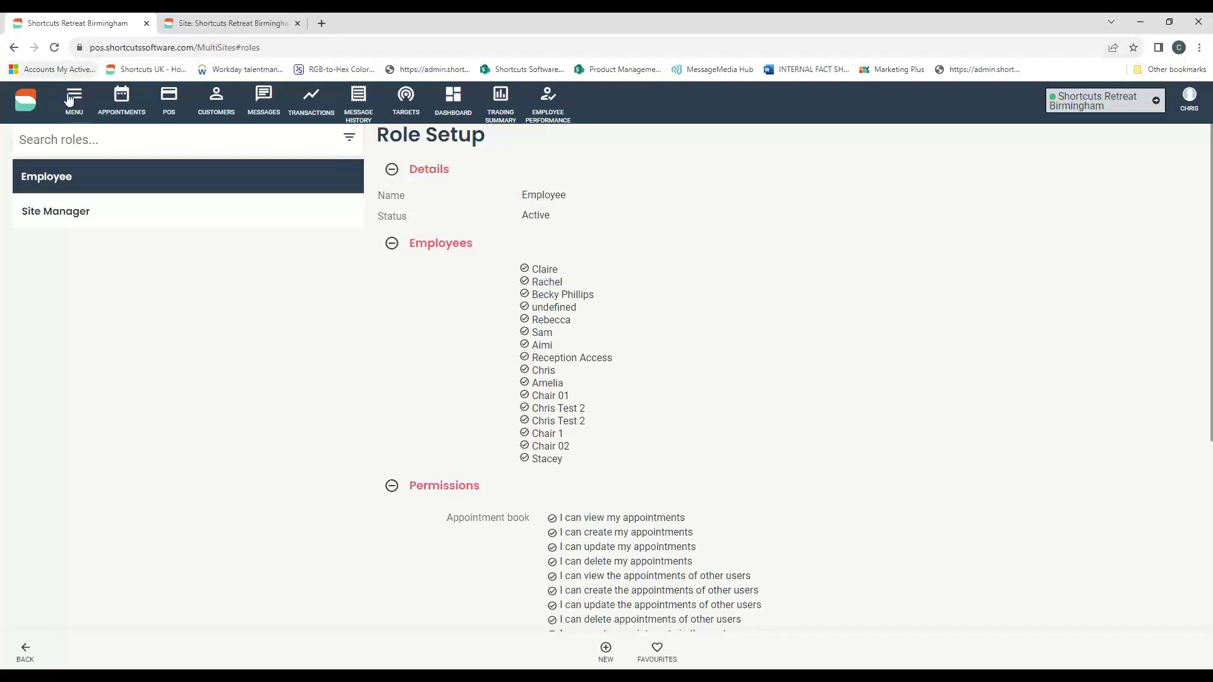
left_click(264, 105)
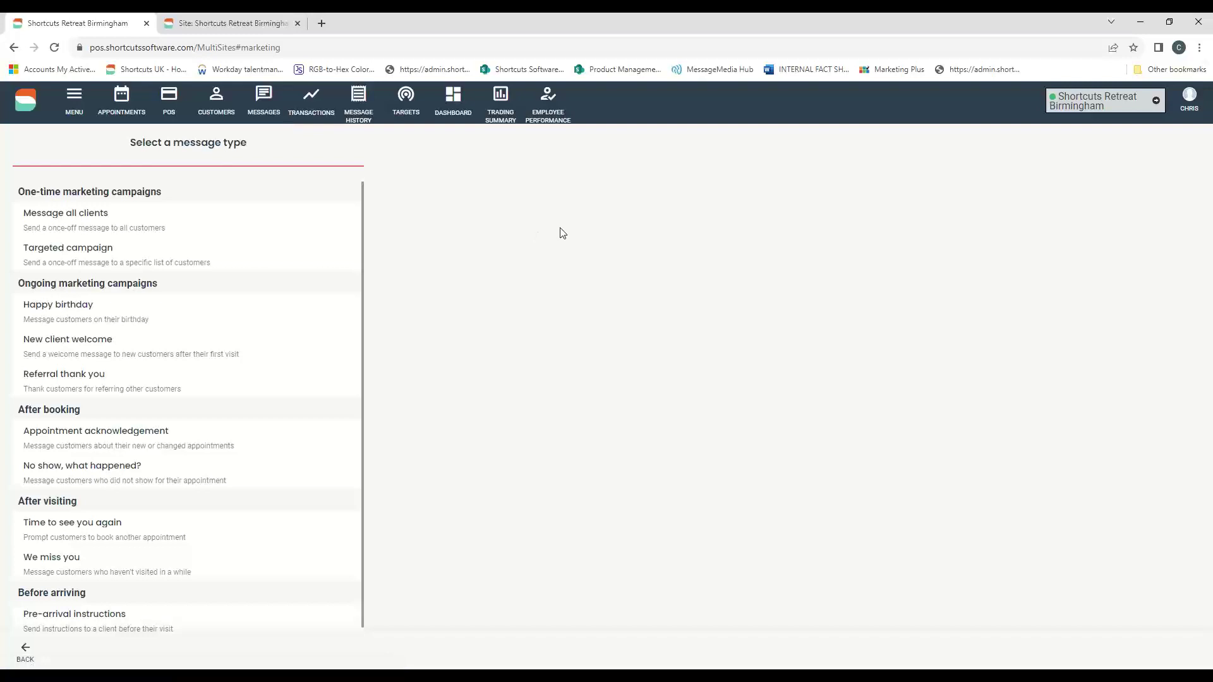
left_click_drag(18, 191, 239, 237)
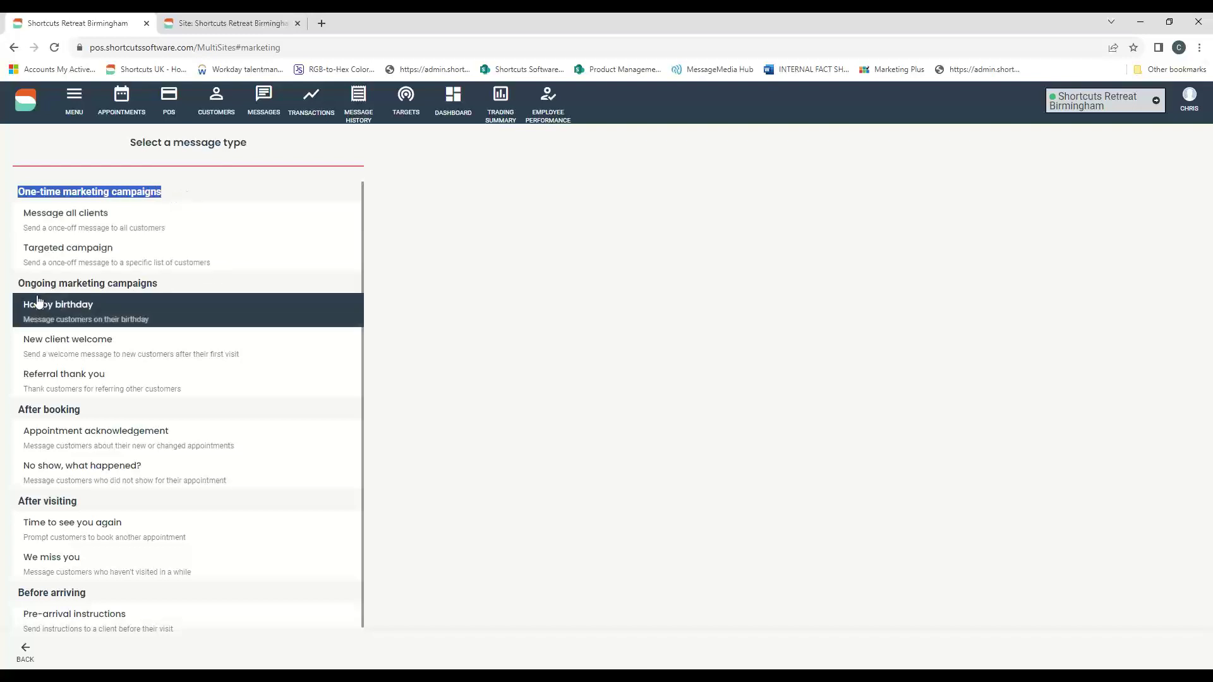
left_click_drag(19, 285, 347, 298)
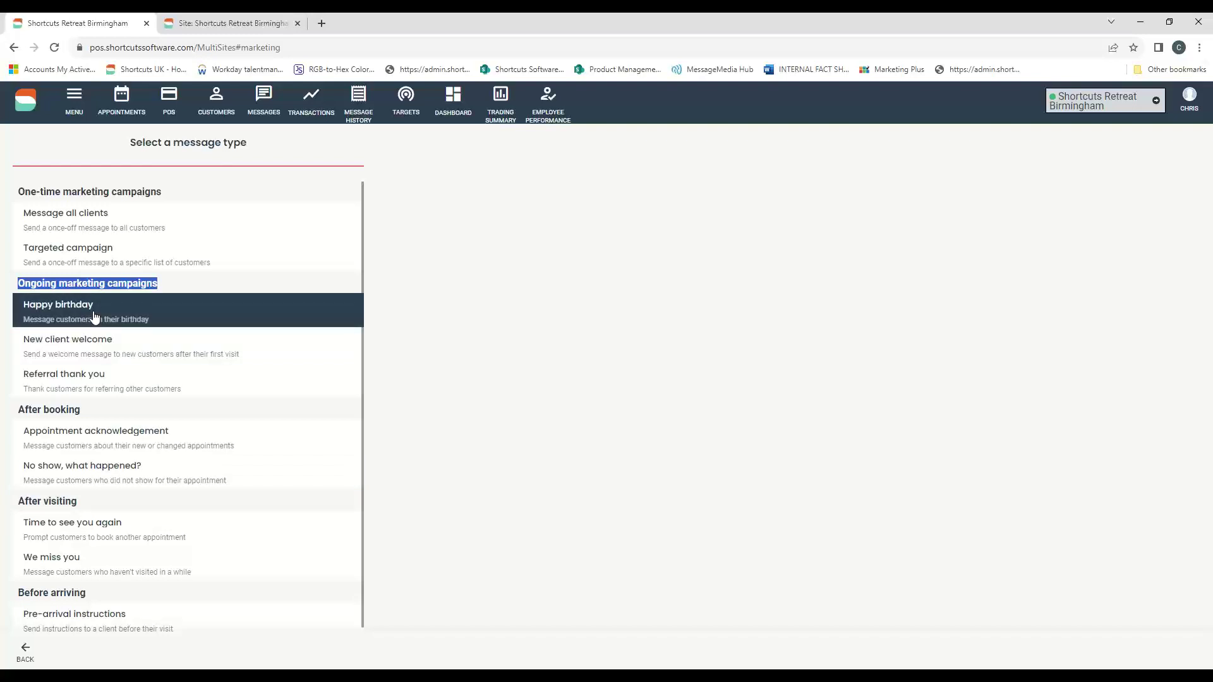
left_click(487, 362)
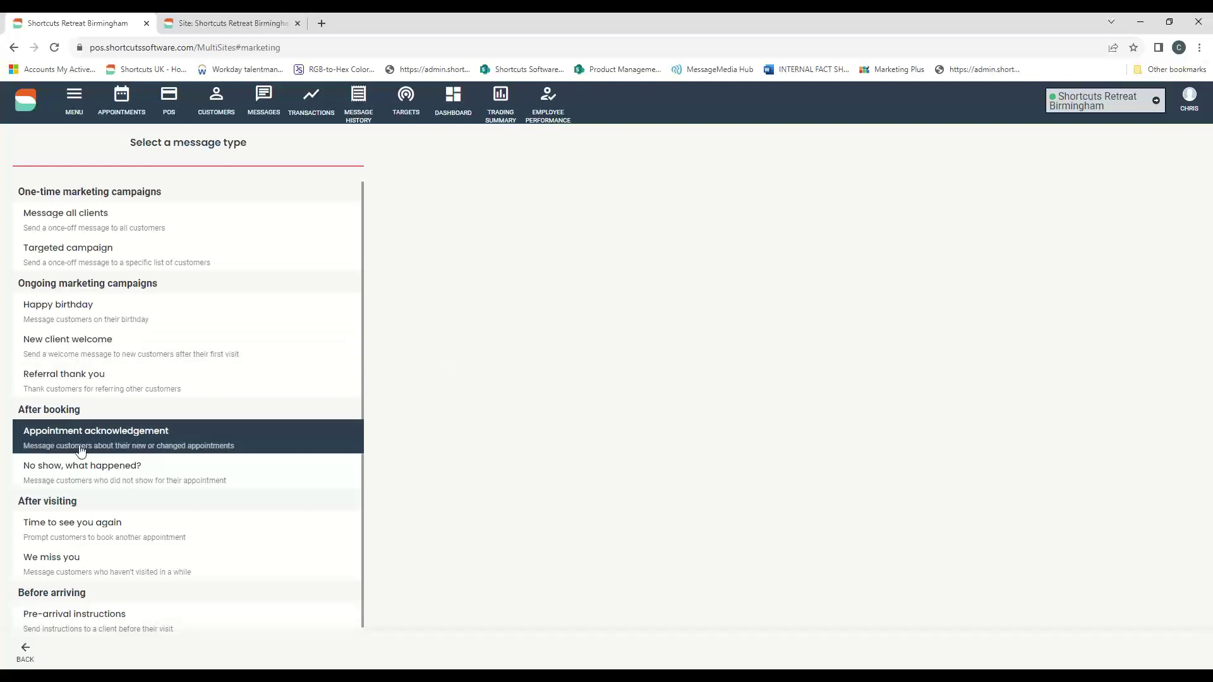
- Open Appointment acknowledgement and leave its send schedule at 30 Minutes after booking changes
left_click(38, 444)
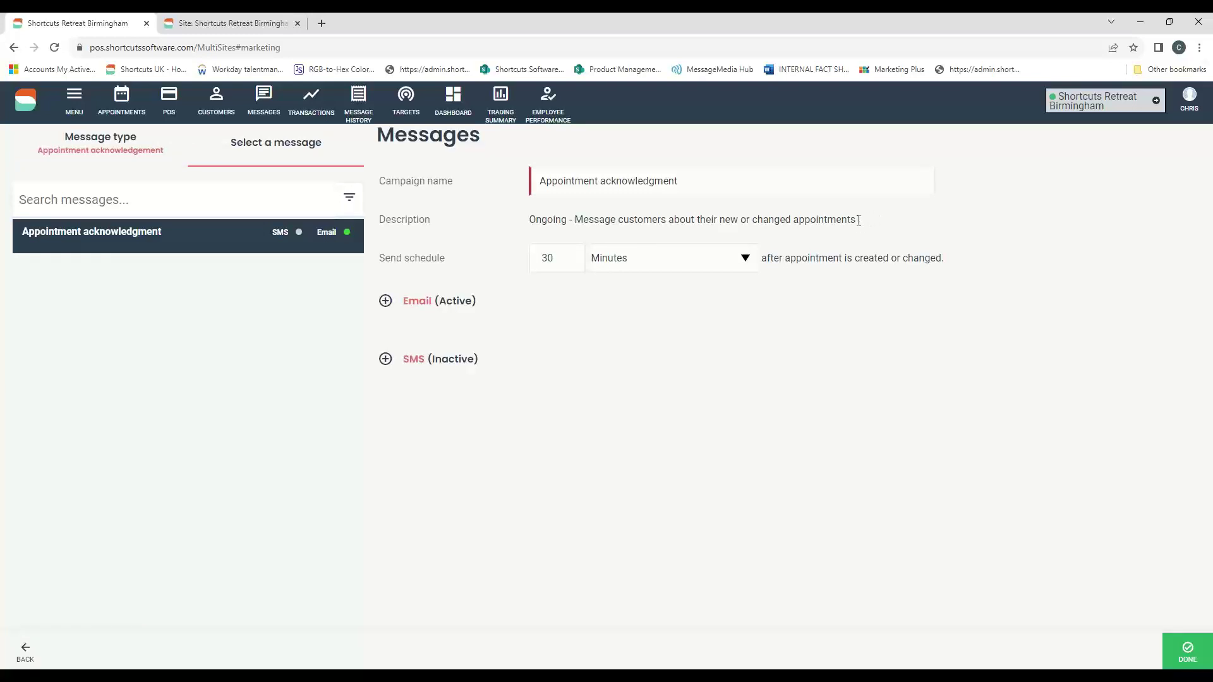
left_click_drag(859, 221, 566, 210)
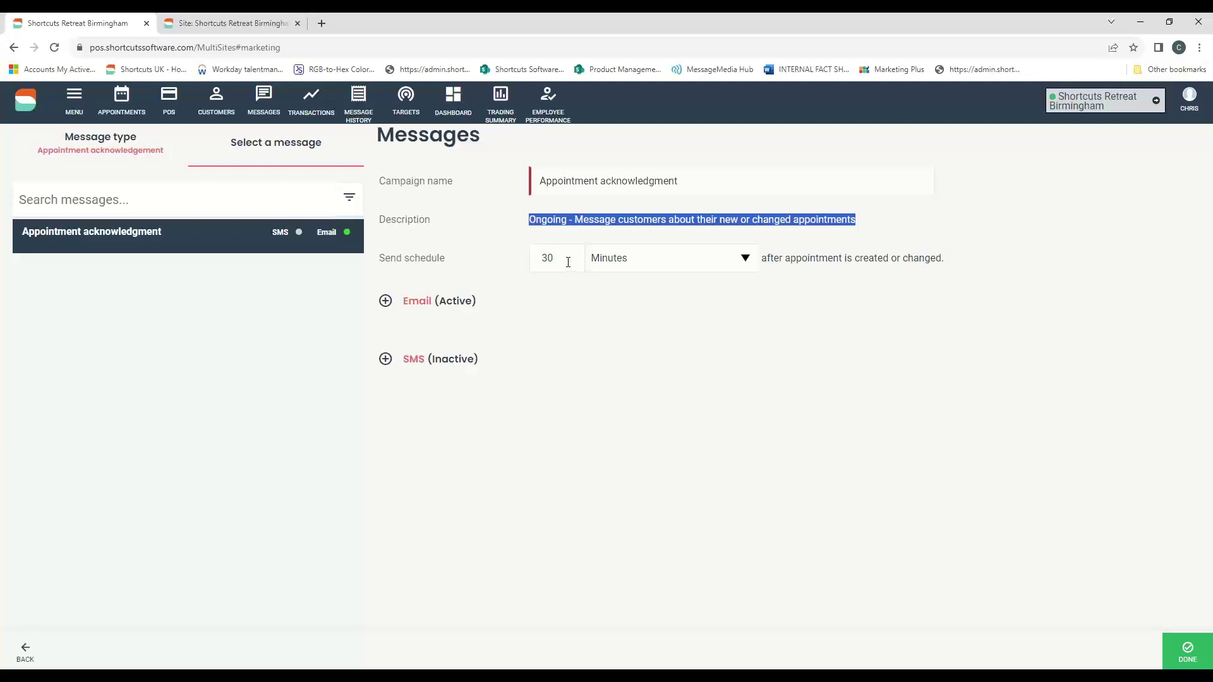
left_click(747, 259)
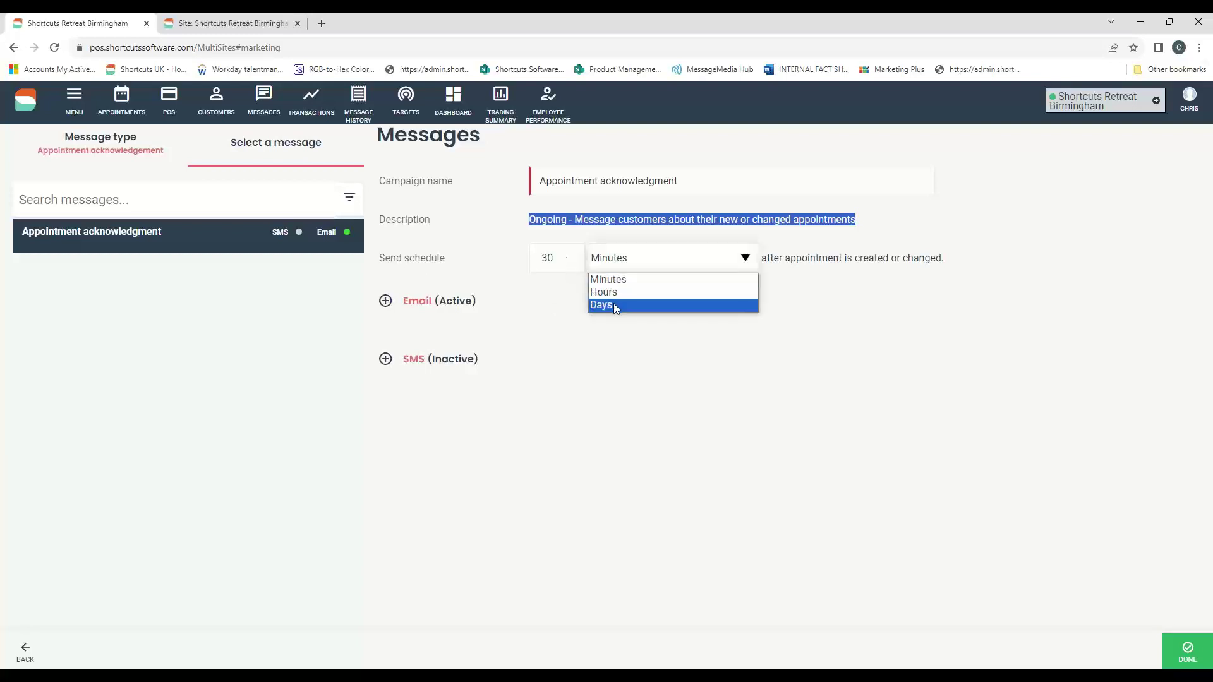
left_click(815, 370)
left_click_drag(762, 259, 953, 260)
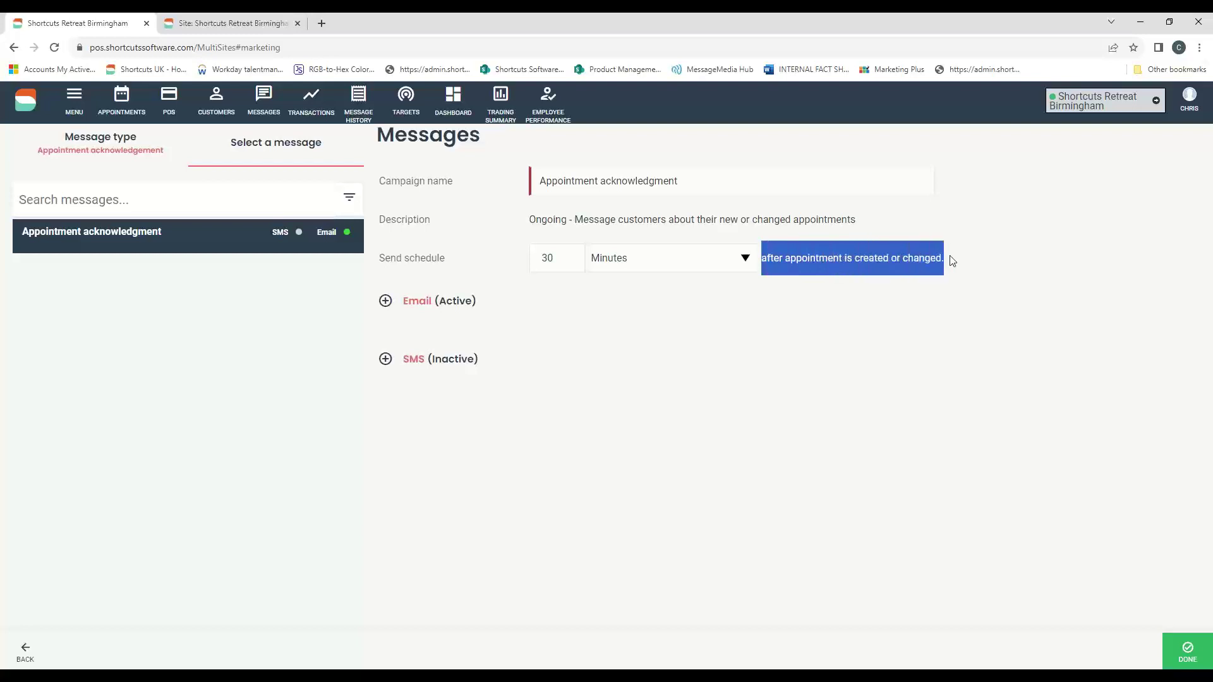
left_click(954, 260)
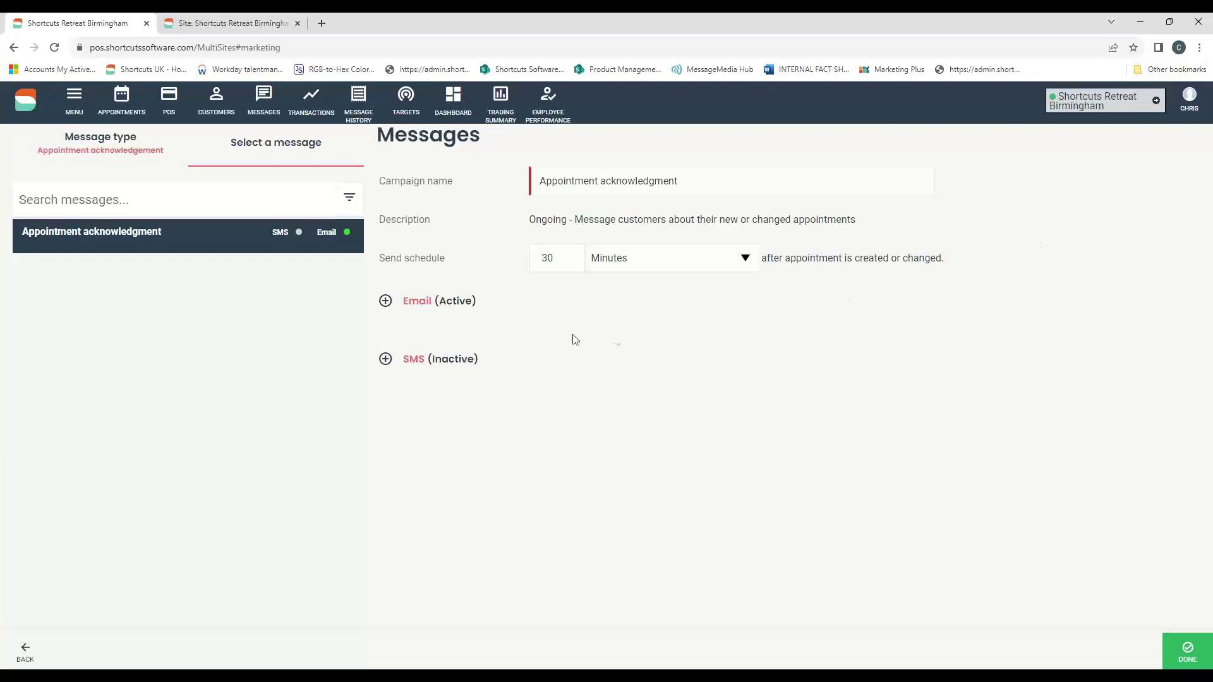
left_click_drag(557, 262, 541, 265)
left_click_drag(901, 258, 964, 263)
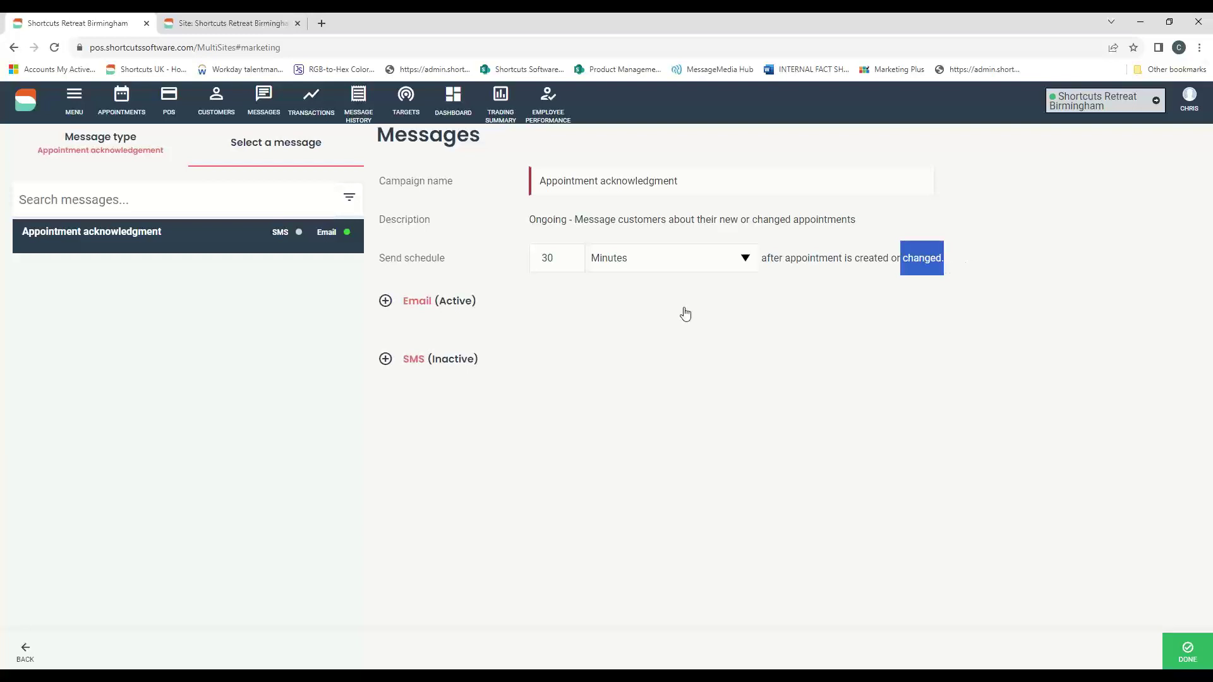
- Deactivate the Appointment acknowledgment email, expand its template, and switch to the Site settings tab
left_click(644, 303)
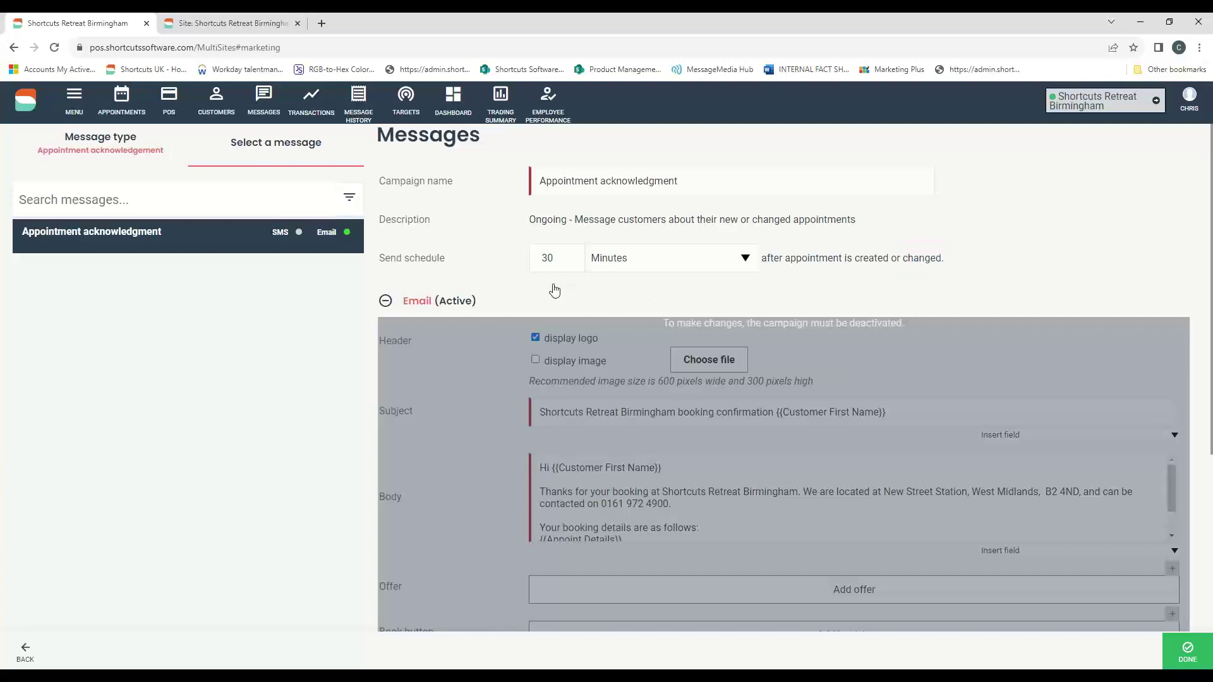
scroll(467, 252, "down", 4)
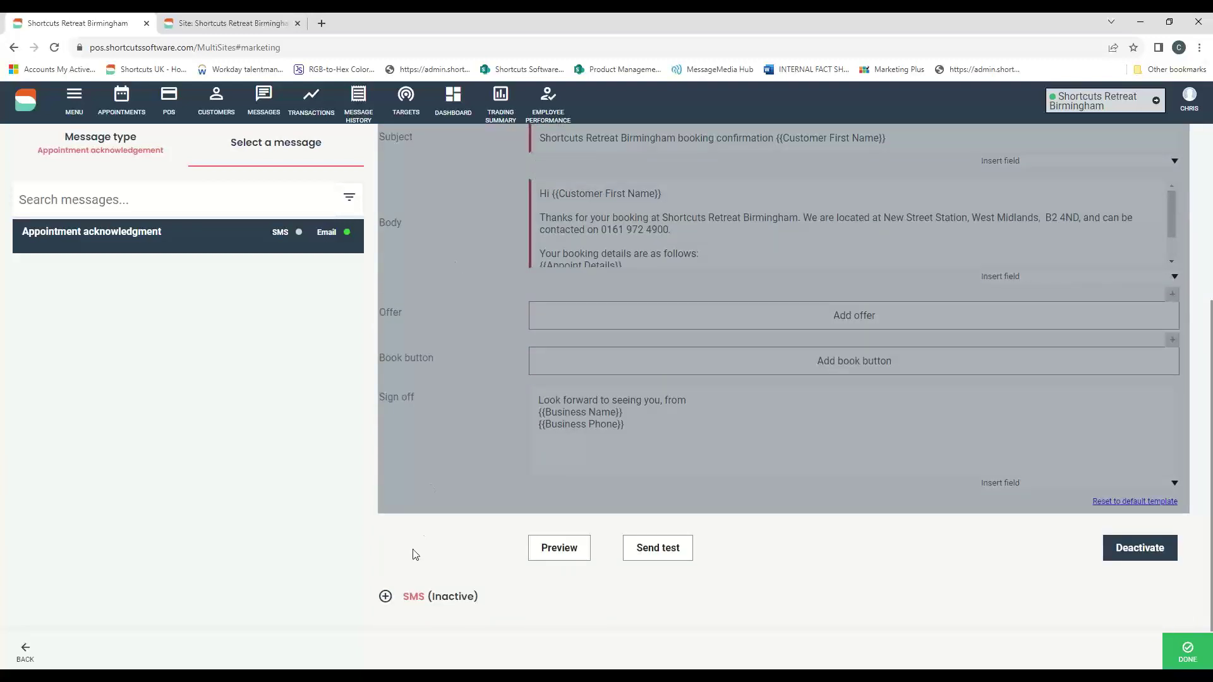
left_click(1111, 544)
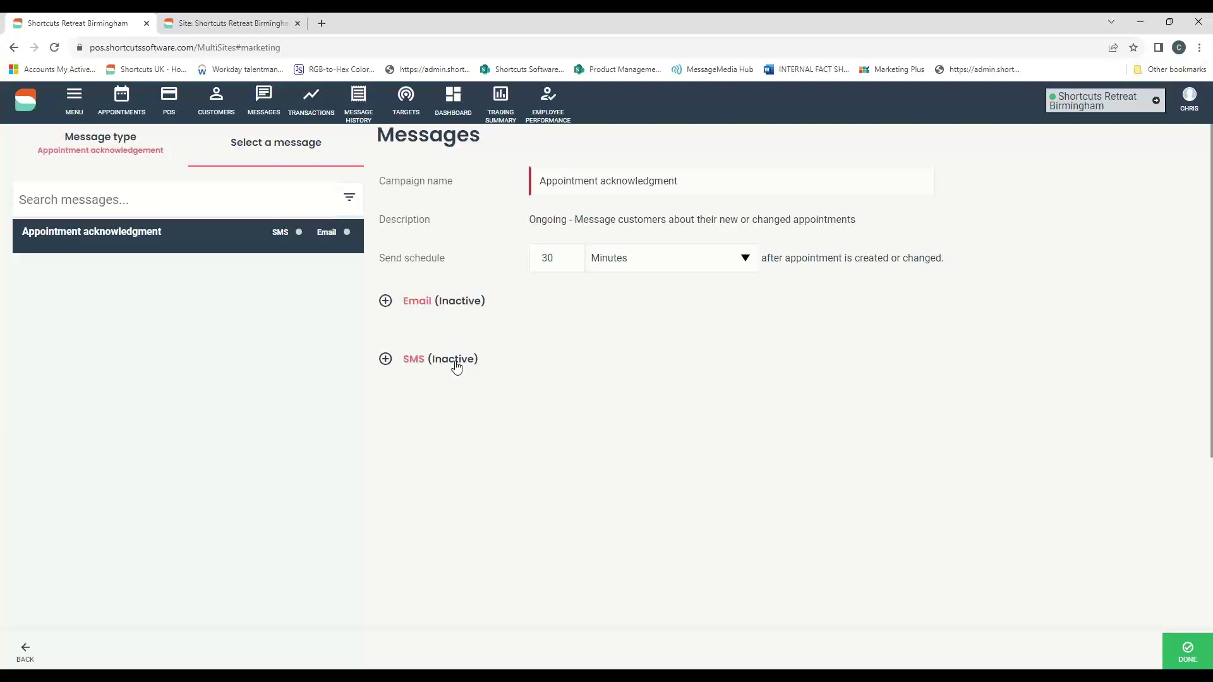
left_click(442, 301)
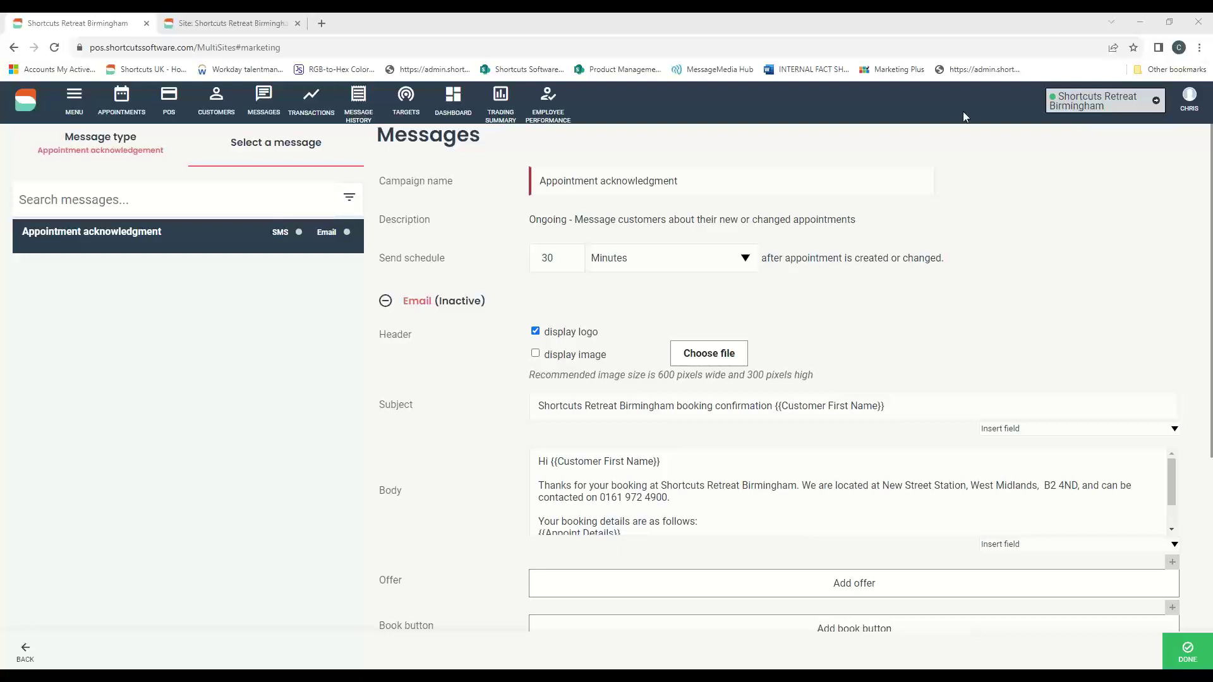
key("ctrl+Tab")
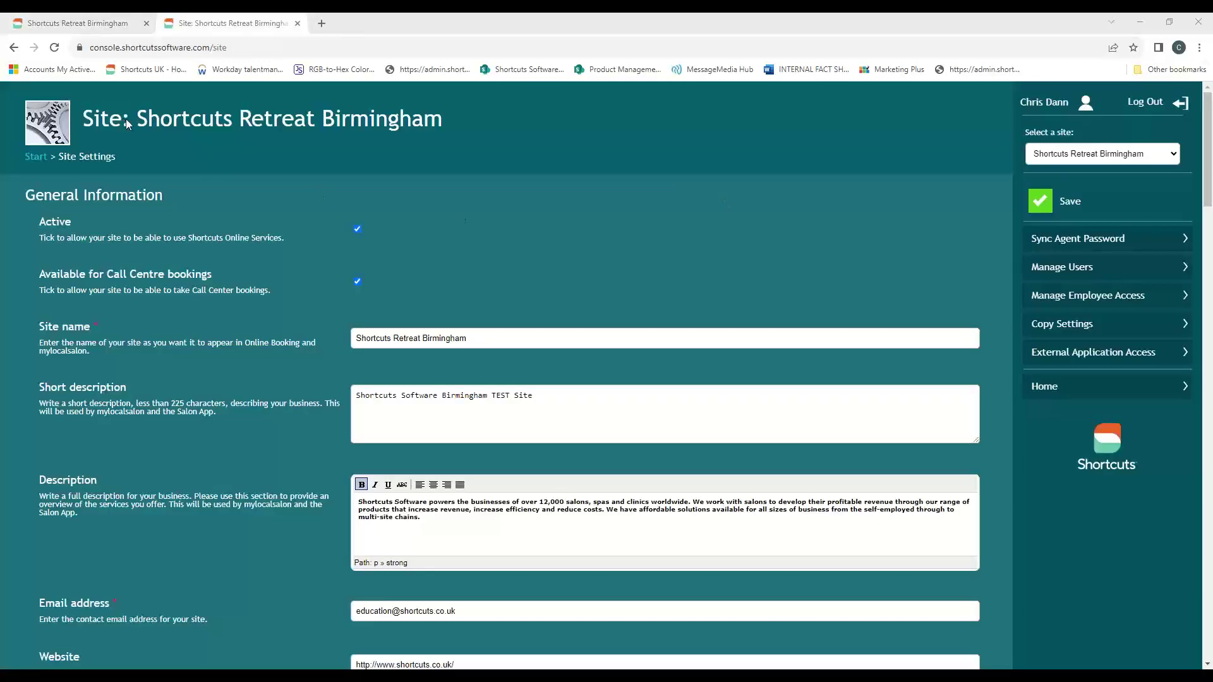
left_click_drag(119, 157, 59, 158)
scroll(434, 220, "down", 10)
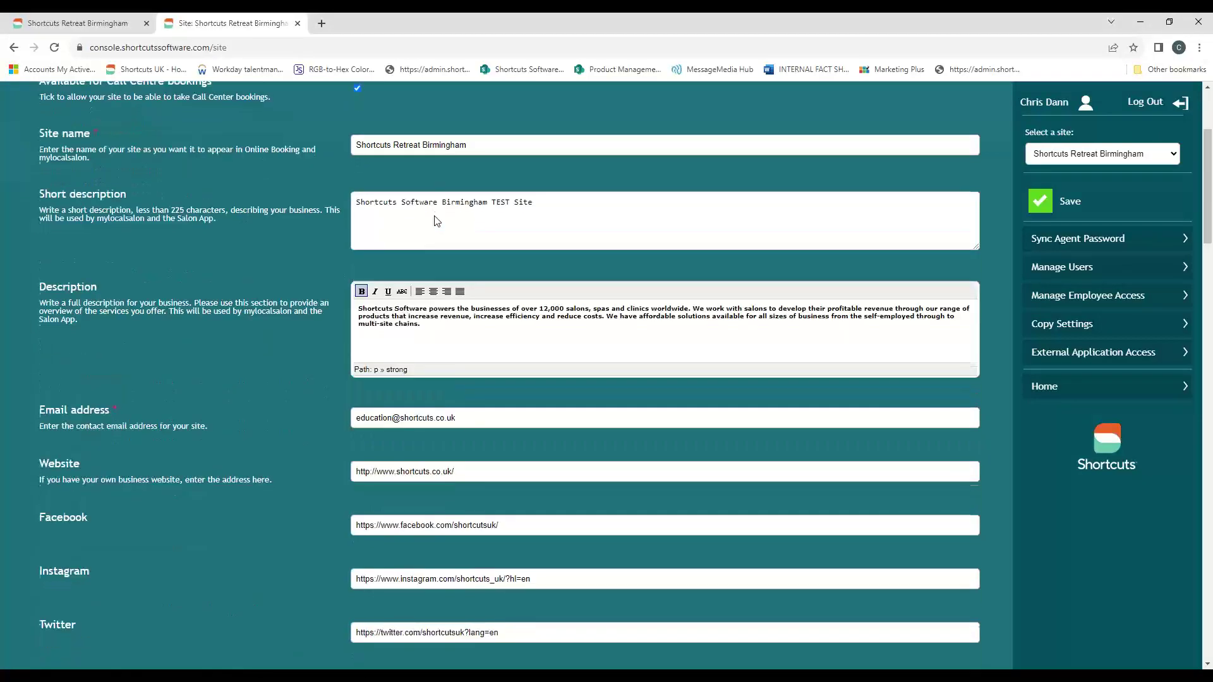
scroll(433, 221, "down", 20)
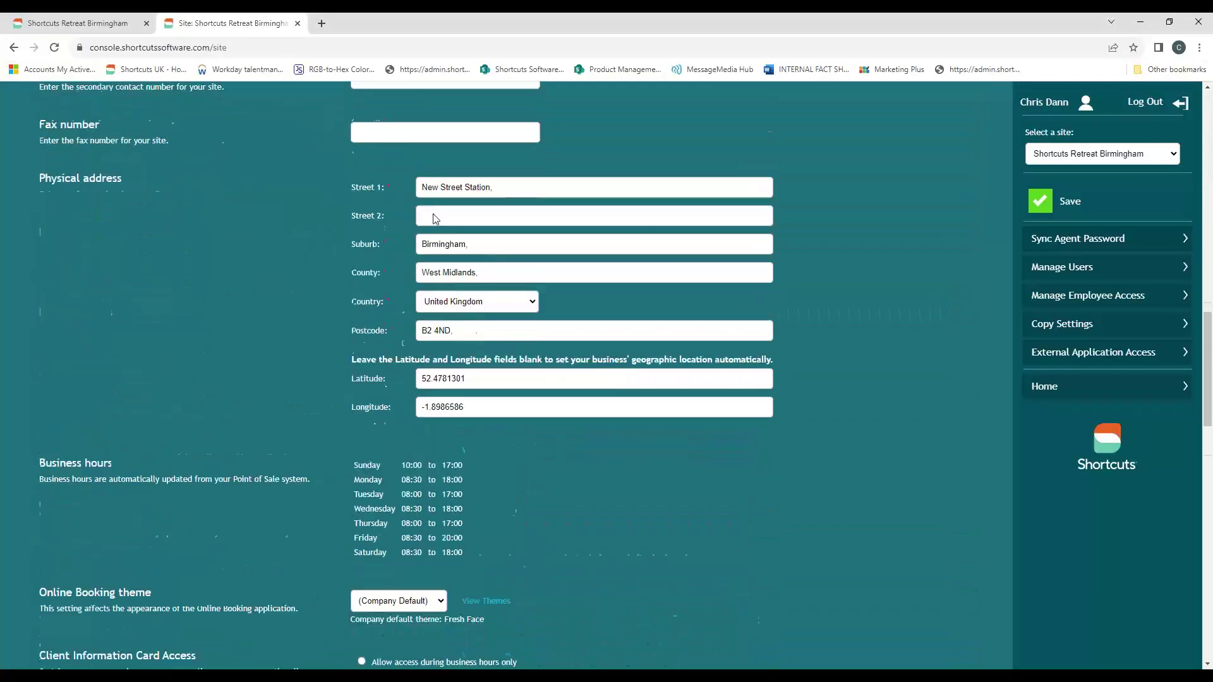
scroll(470, 321, "down", 3)
scroll(271, 326, "up", 3)
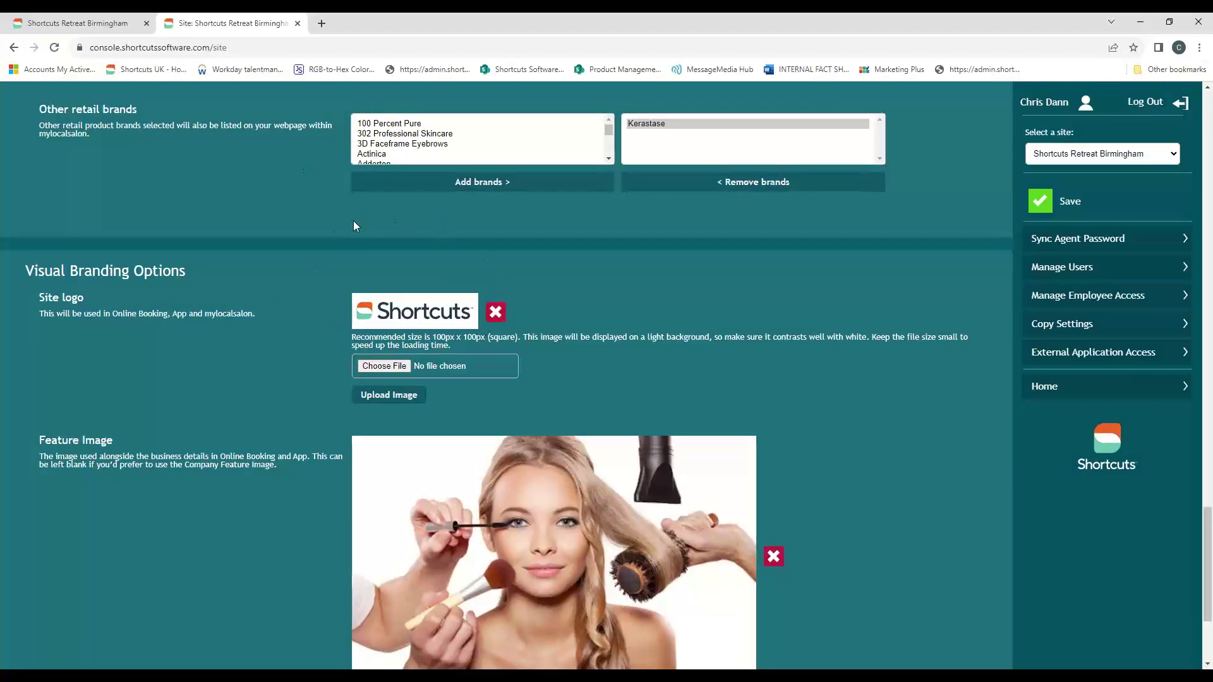
- Go back to the Messages page and highlight the email template's booking-confirmation subject line
left_click(130, 23)
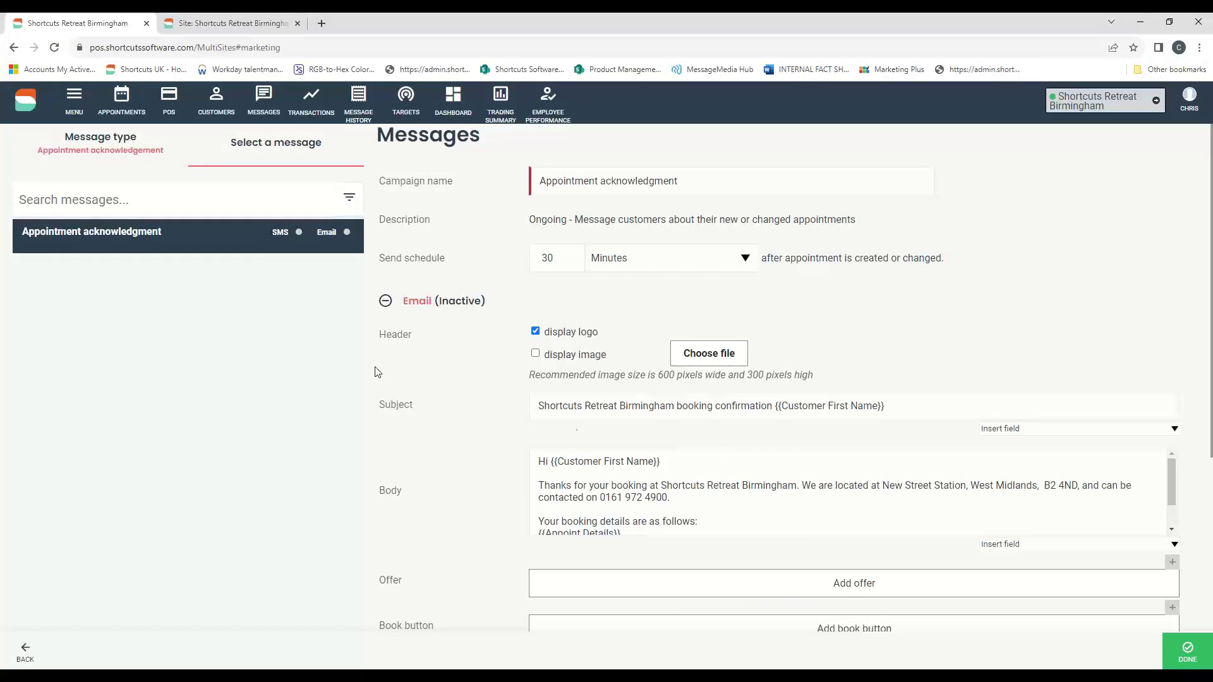
scroll(846, 304, "down", 1)
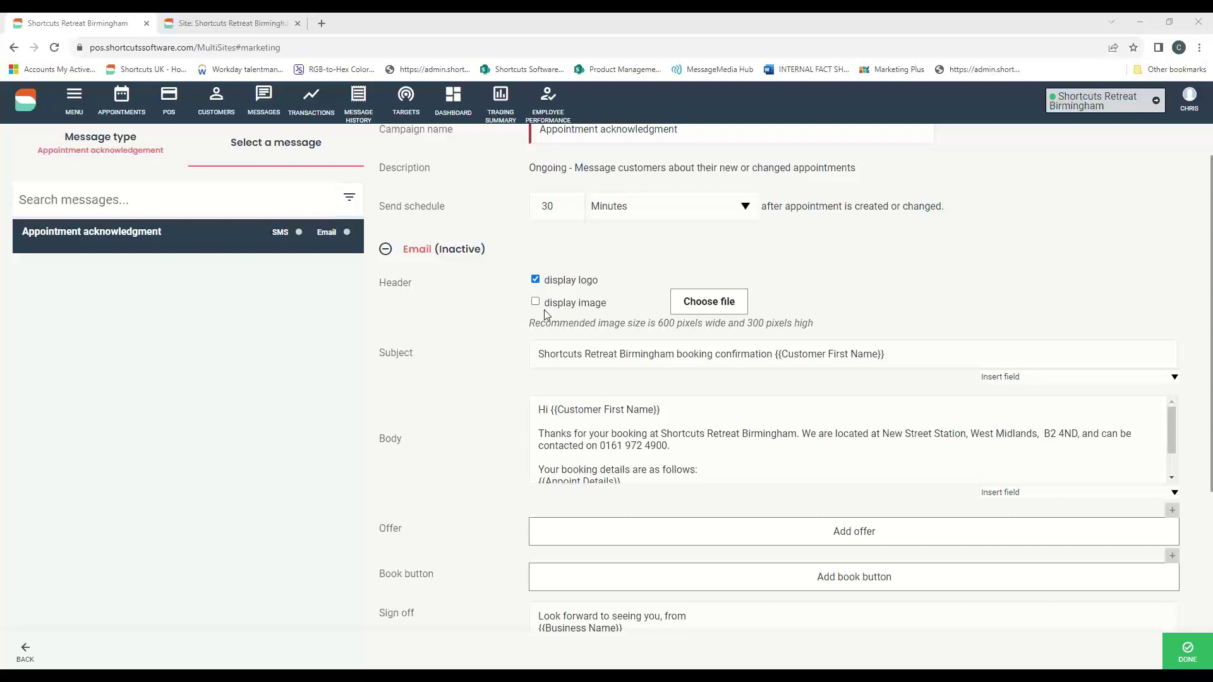
scroll(544, 309, "down", 1)
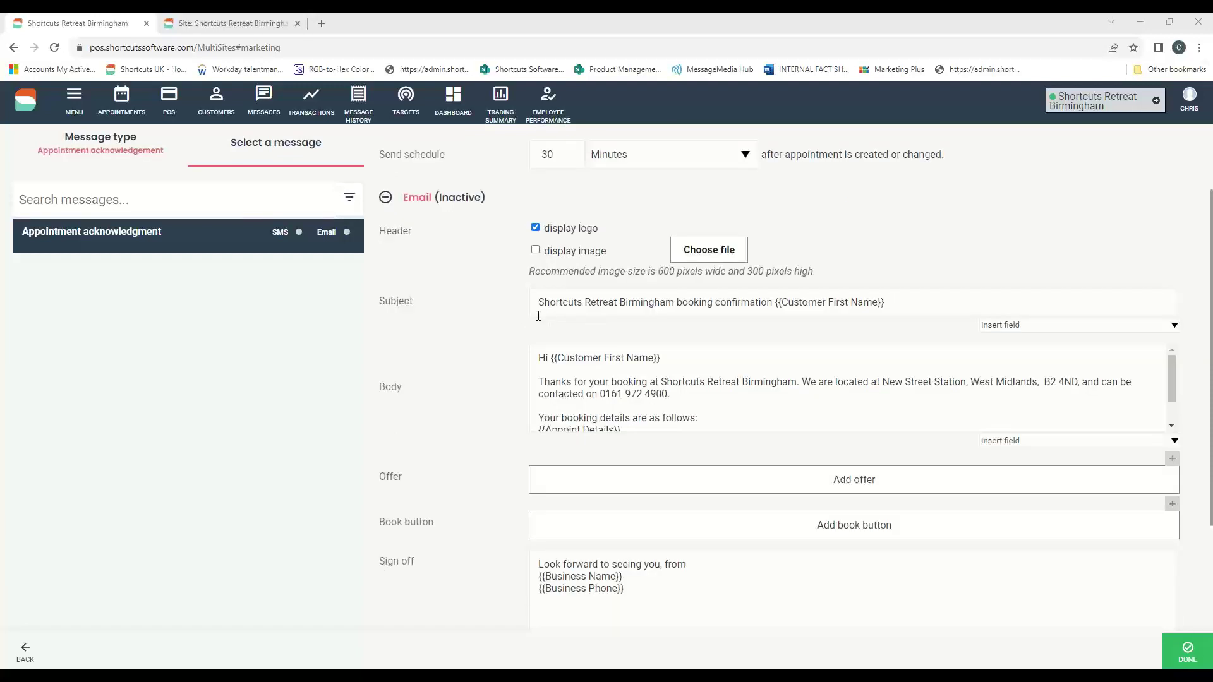
left_click_drag(544, 302, 897, 298)
left_click(896, 244)
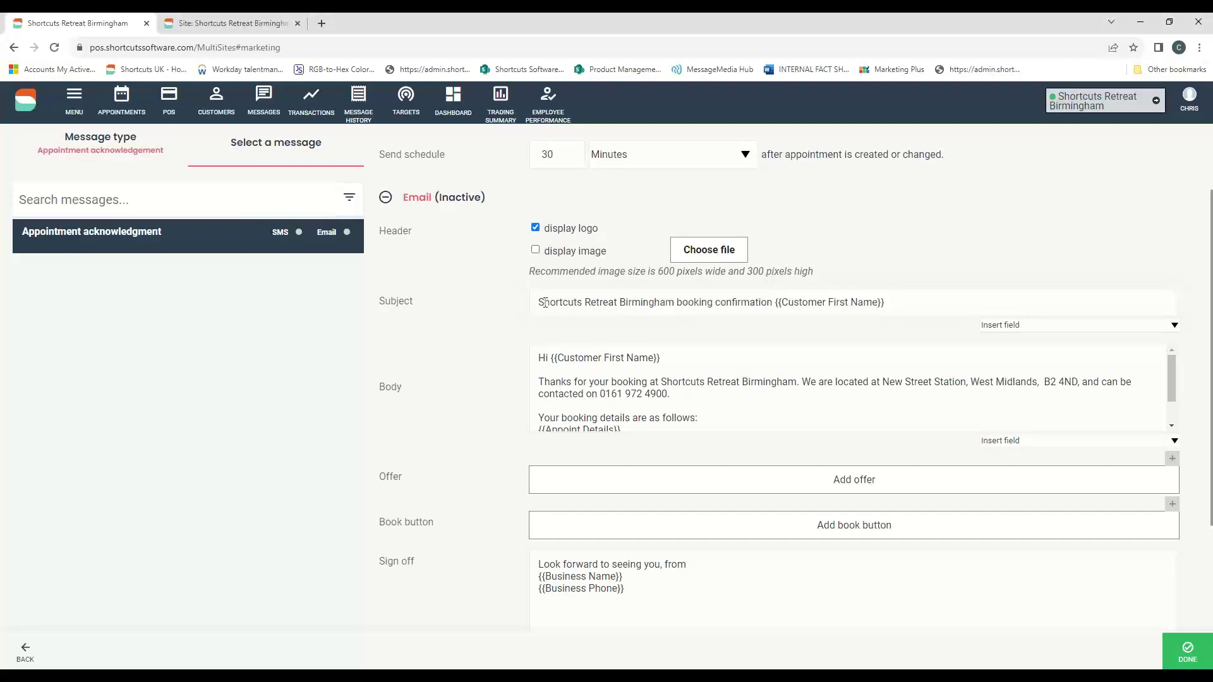
left_click_drag(538, 303, 768, 302)
- Replace {{Customer First Name}} in the subject using the Insert field list
left_click(909, 304)
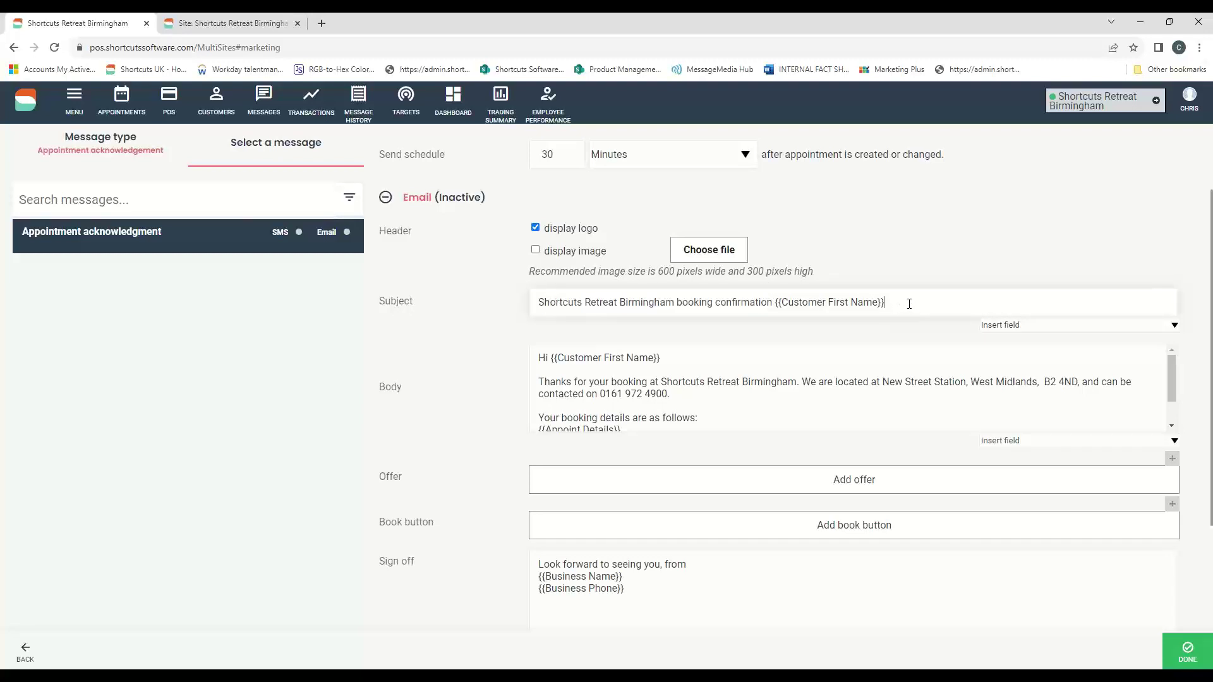
left_click_drag(909, 304, 775, 310)
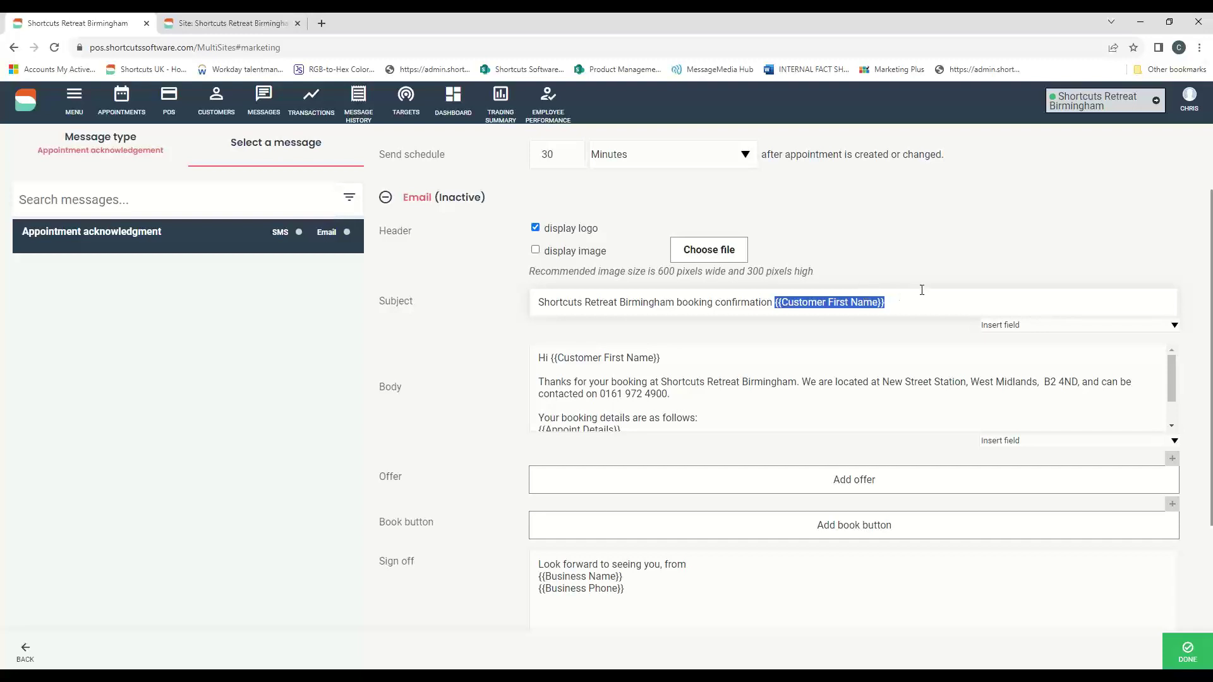
key("BackSpace")
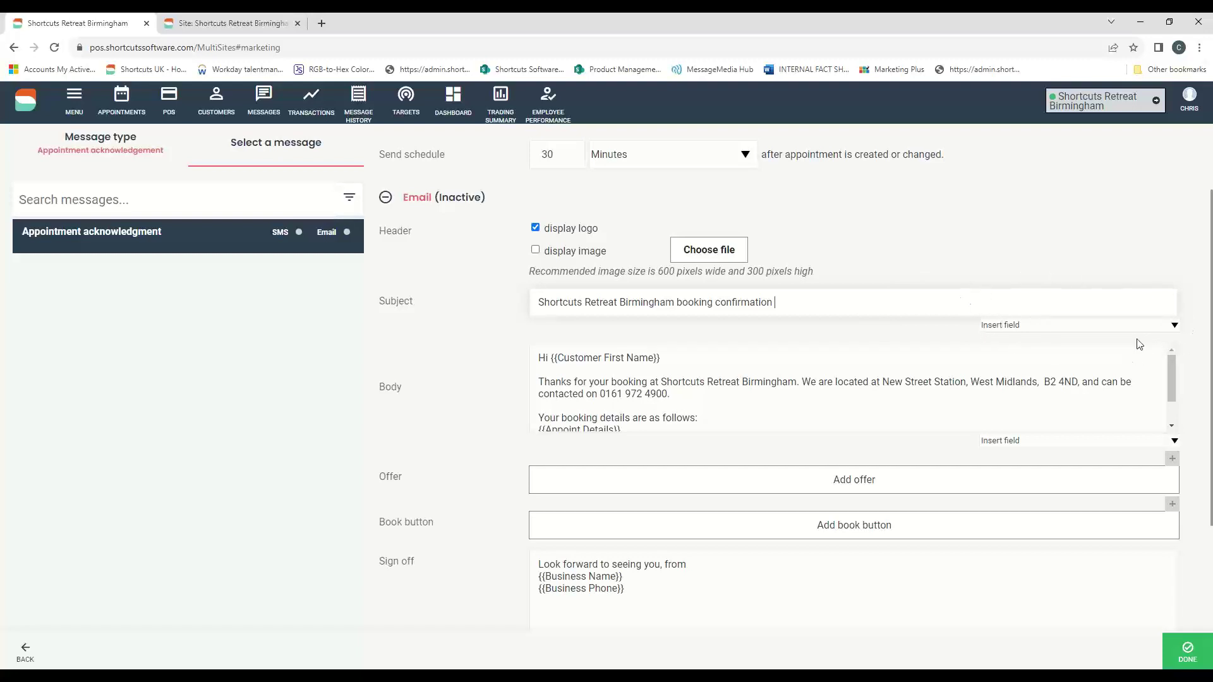
left_click(1175, 327)
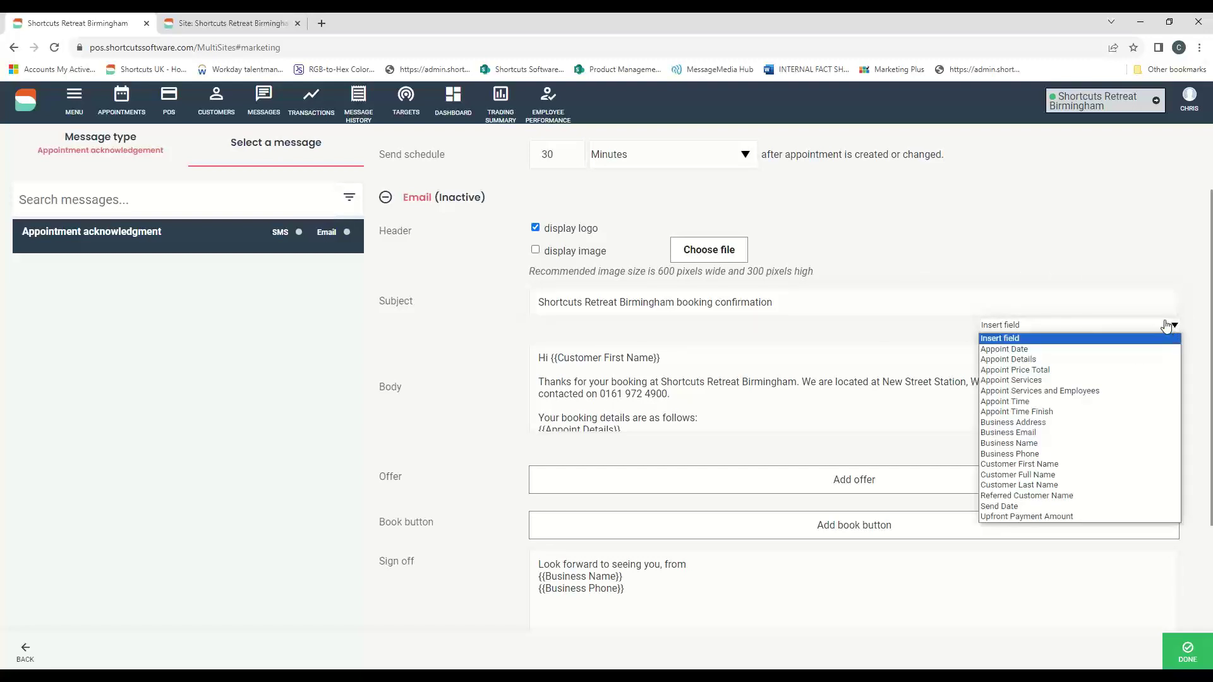
left_click(1070, 468)
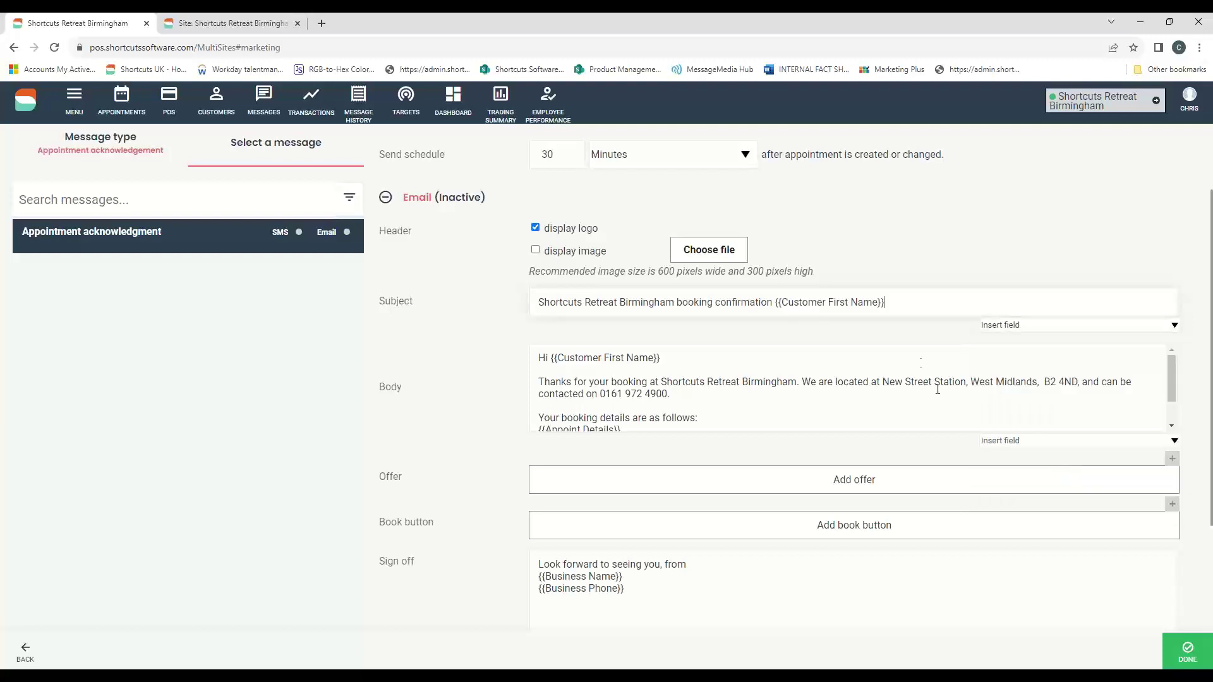
left_click_drag(886, 303, 774, 303)
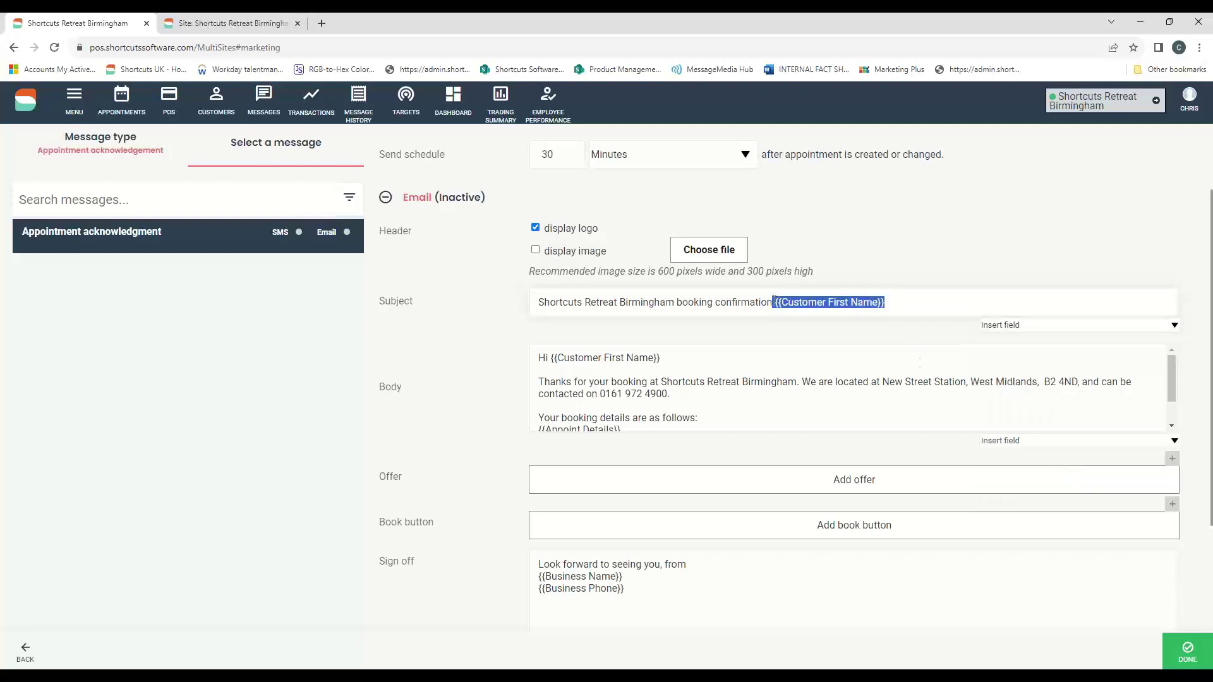
- Add a new line after {{Appoint Details}} in the email body
left_click(699, 356)
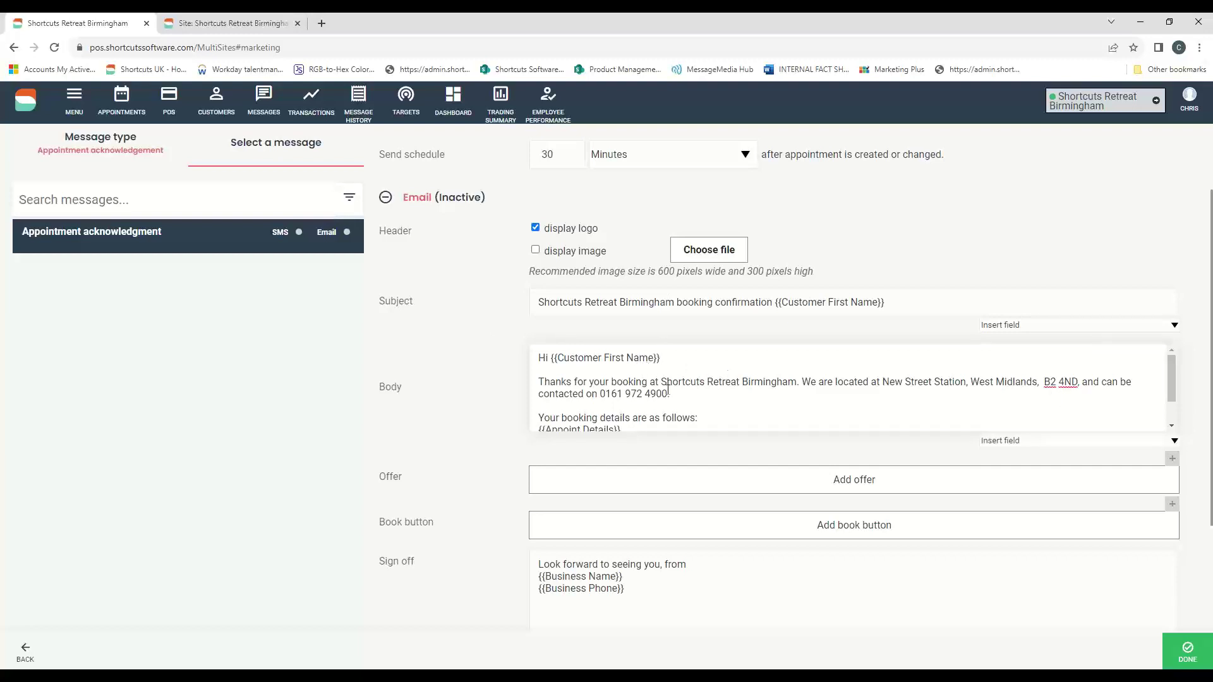
left_click_drag(818, 382, 967, 381)
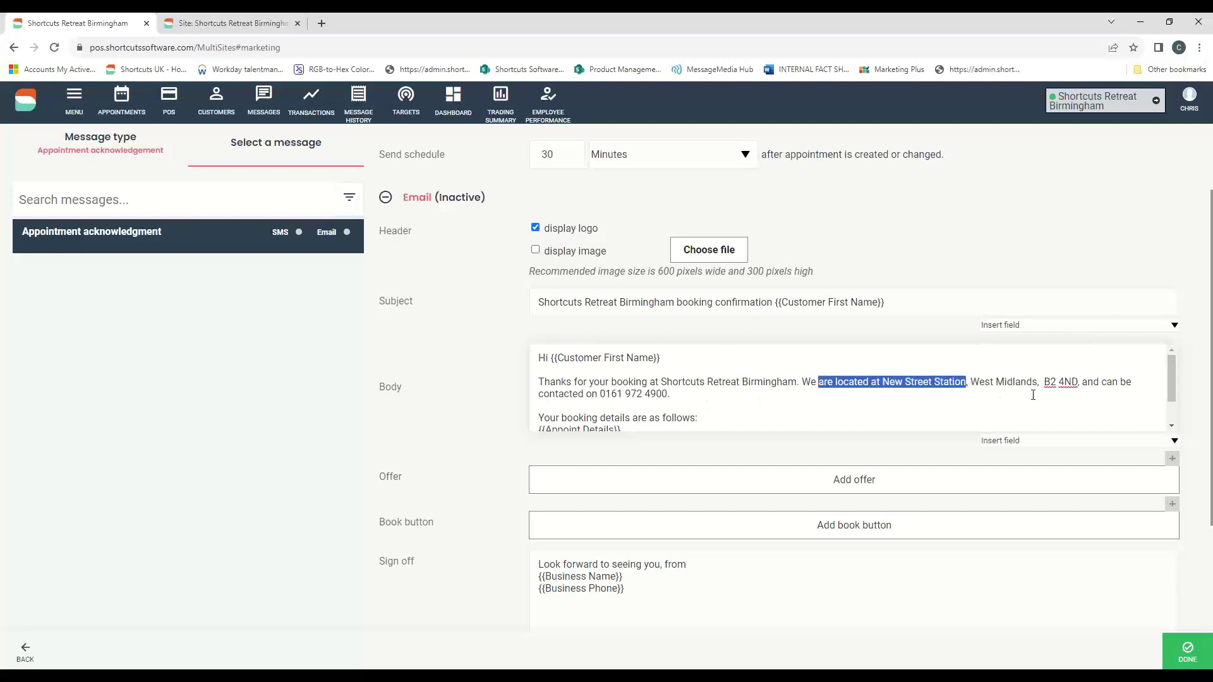
left_click_drag(1174, 369, 1172, 394)
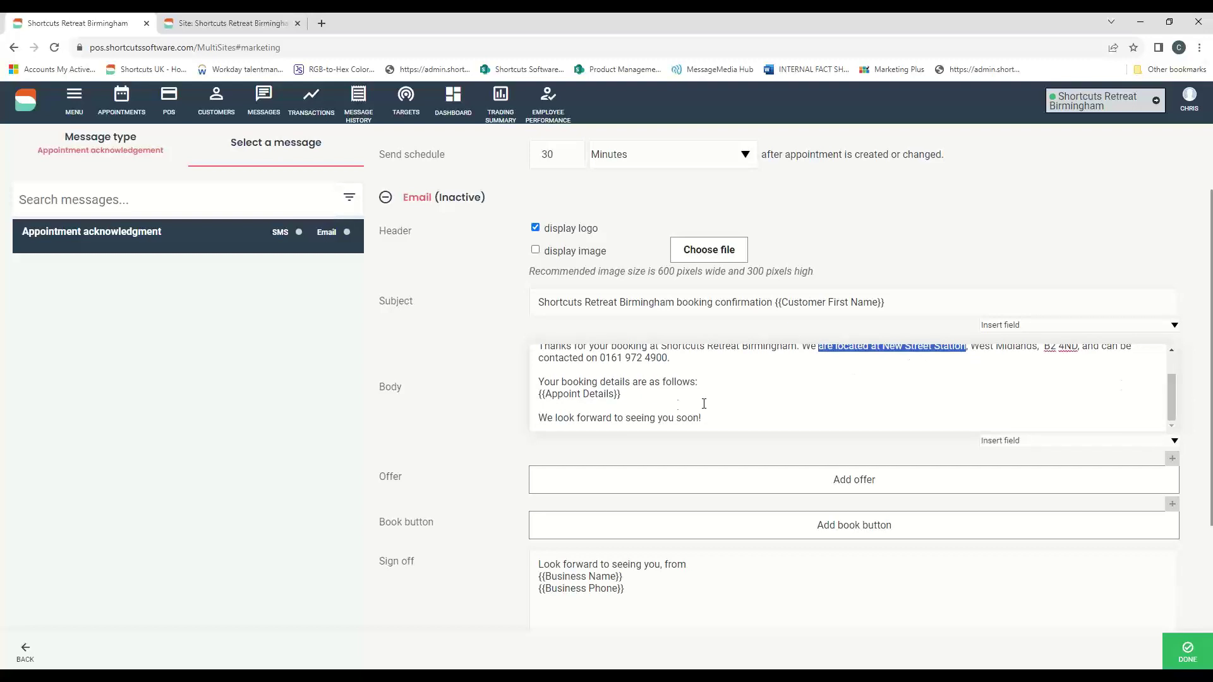
left_click(658, 396)
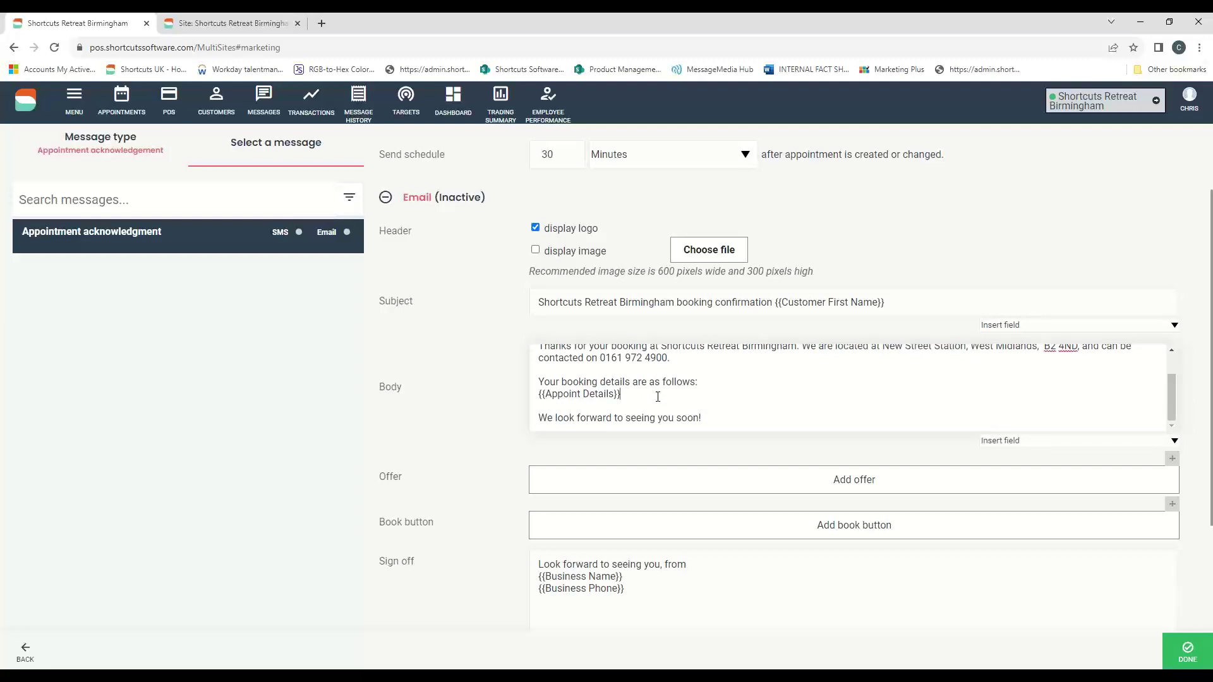
key("Return")
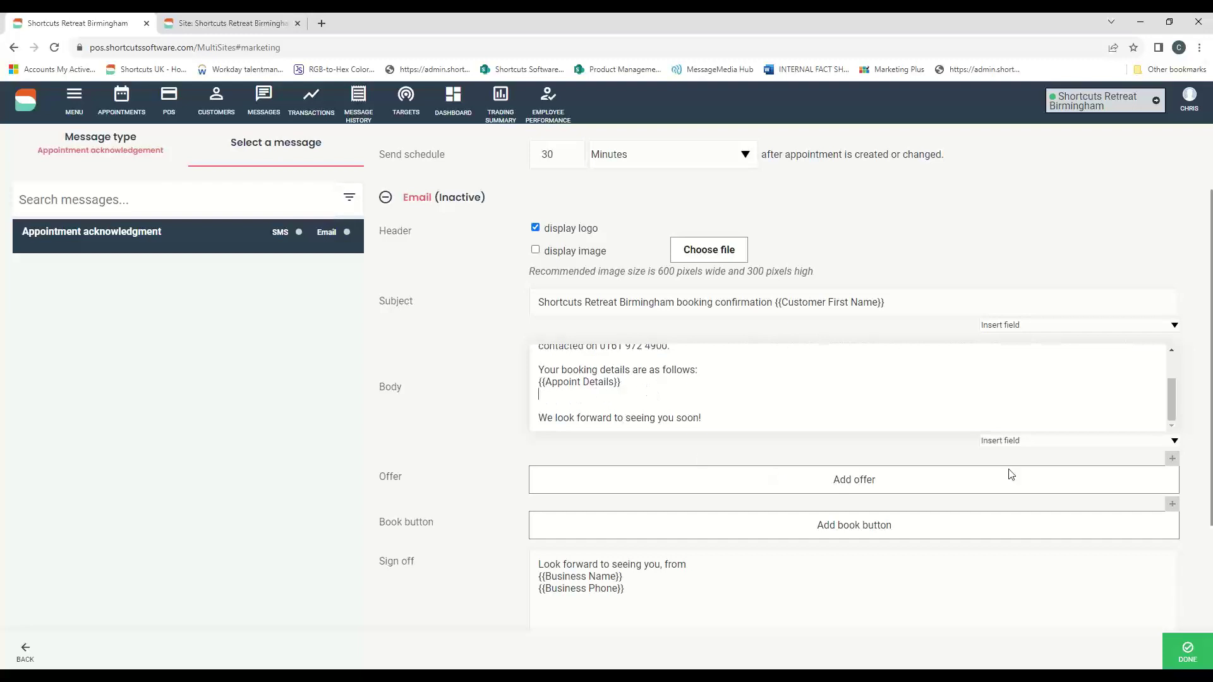
left_click(1172, 446)
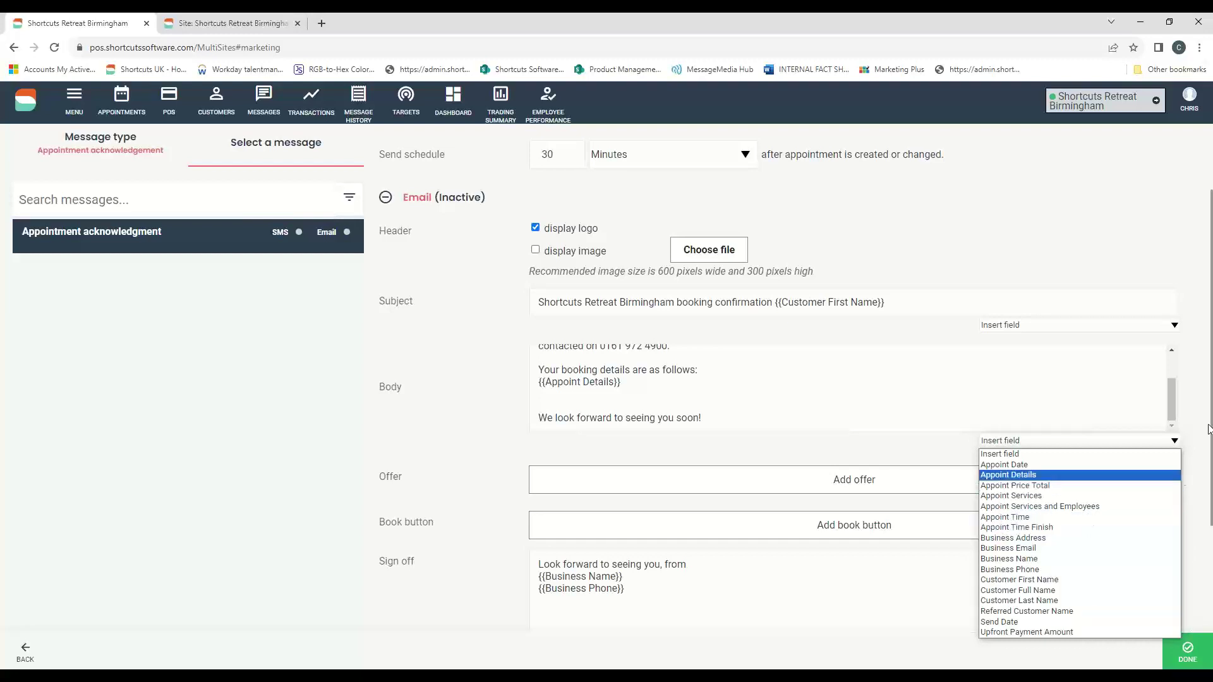
- Dismiss the field list without inserting anything and review the three sign-off lines at the bottom
left_click(1200, 346)
scroll(1200, 345, "down", 1)
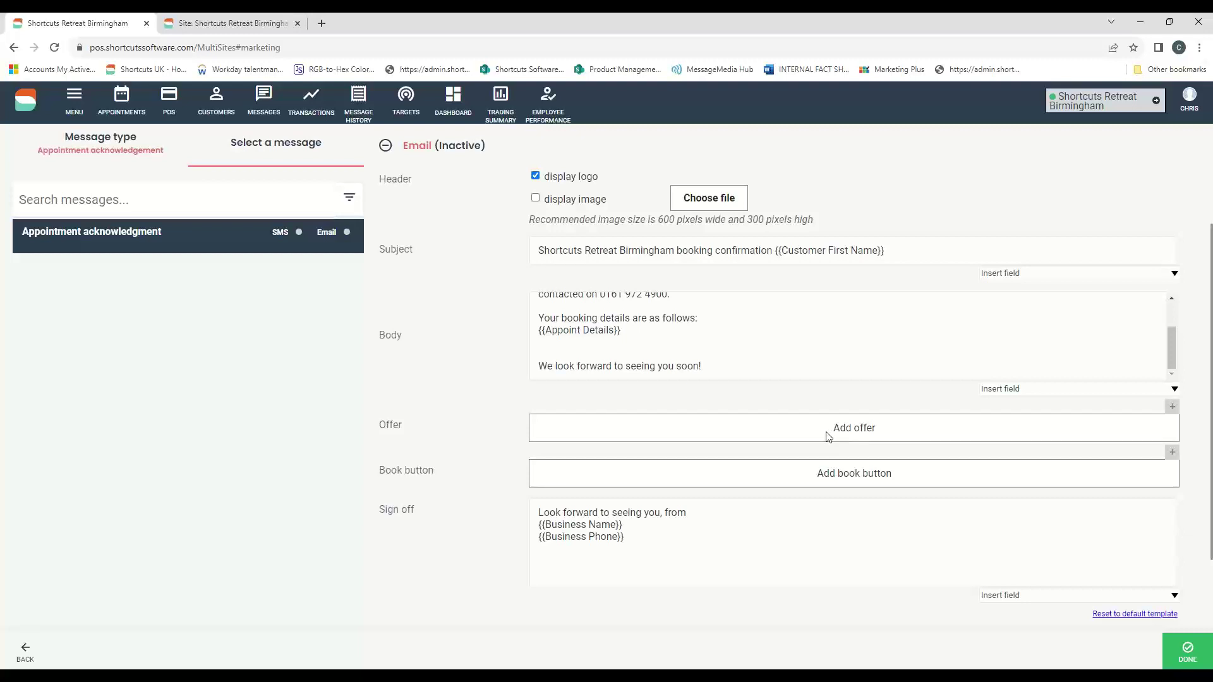
scroll(821, 426, "down", 1)
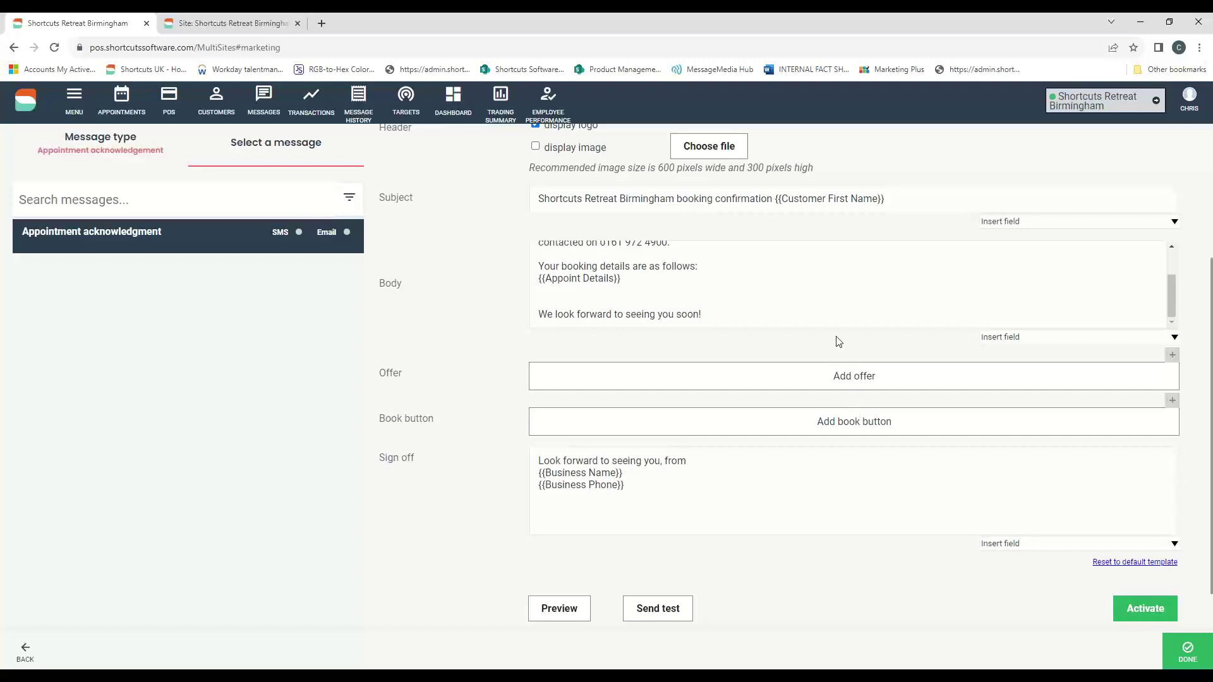
scroll(837, 341, "down", 1)
left_click_drag(641, 429, 532, 402)
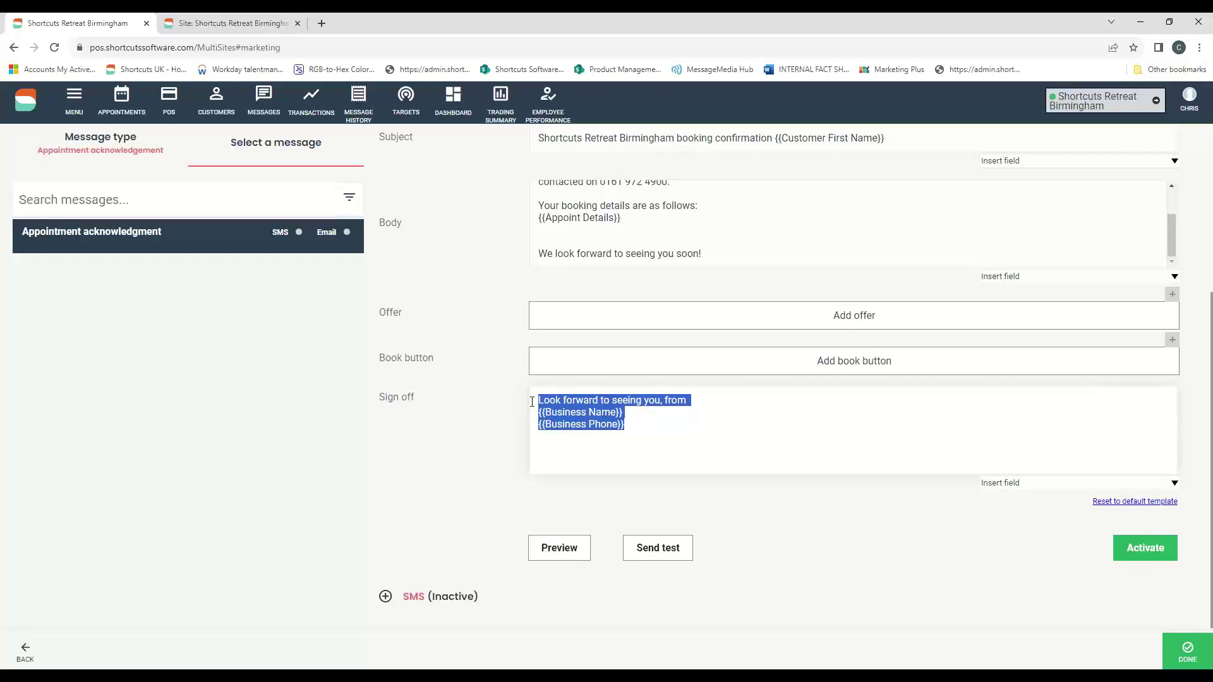
left_click(609, 424)
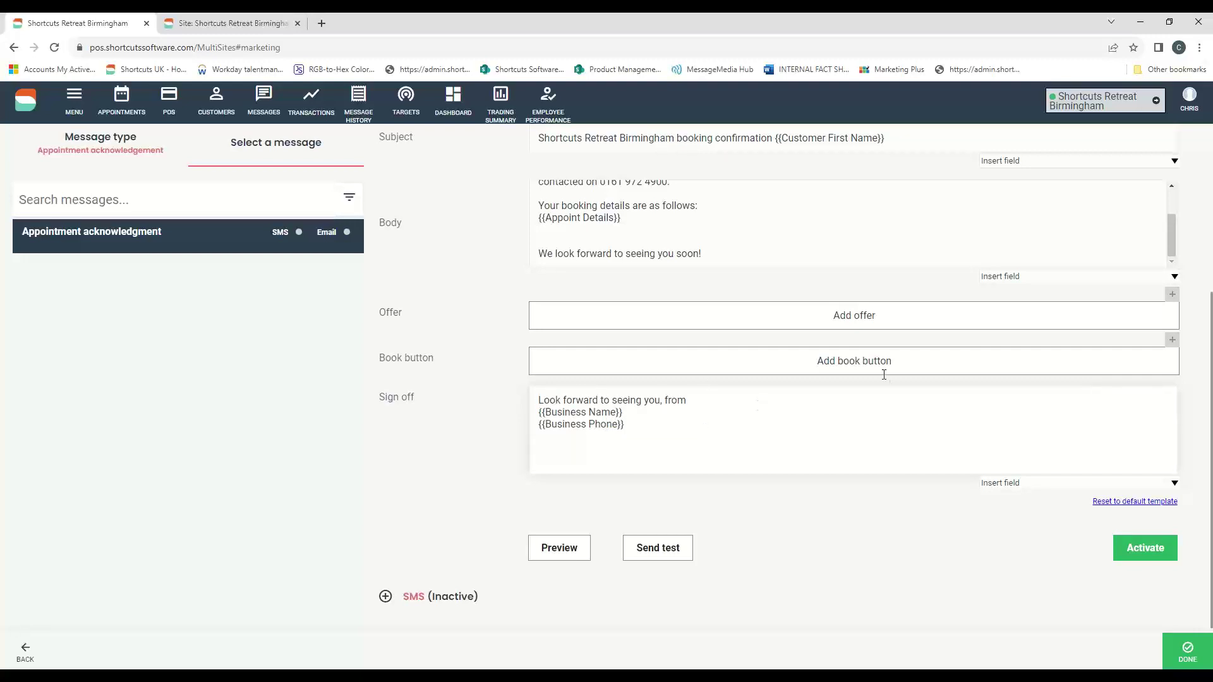
left_click(1203, 60)
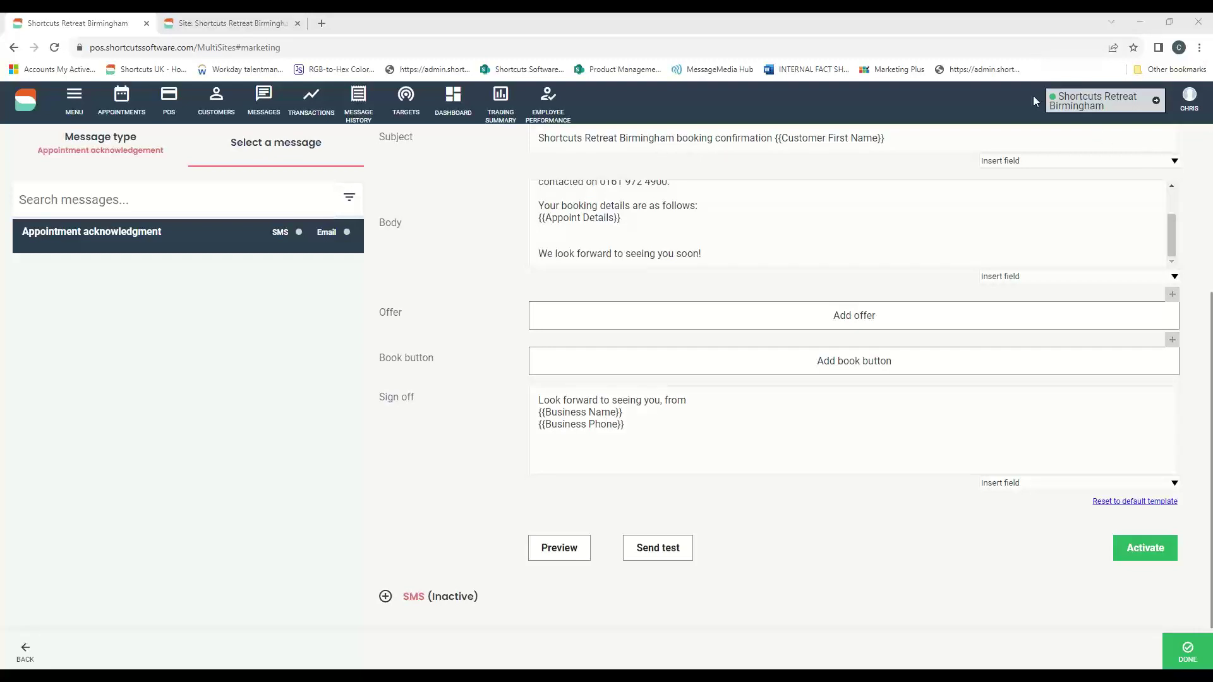
- Preview the Appointment acknowledgment email, then close the preview window
left_click(547, 548)
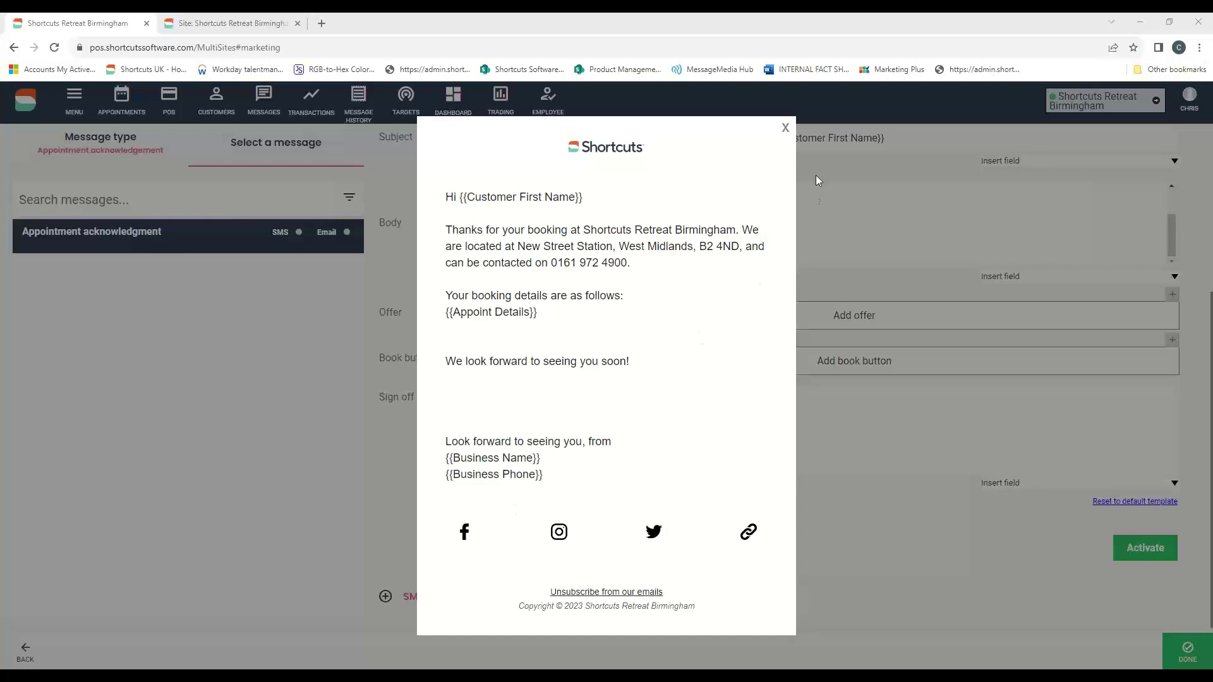
left_click(786, 130)
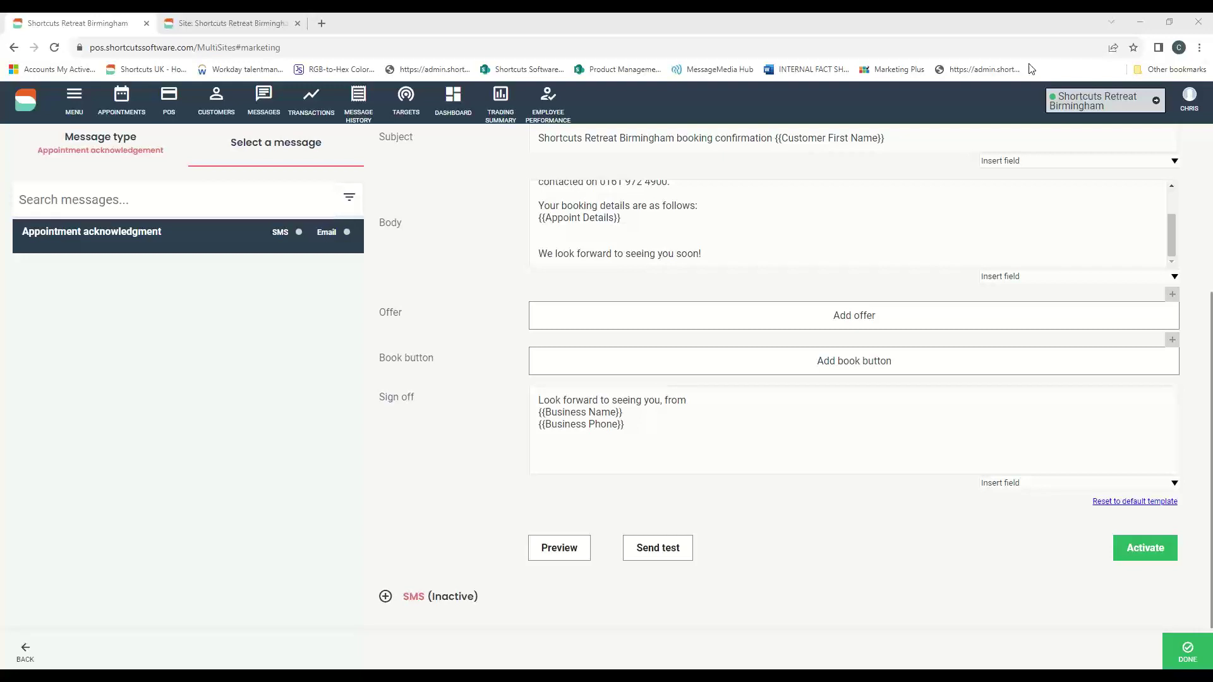
- Activate the Appointment acknowledgment email, toggling it off and back on once
scroll(820, 266, "up", 3)
left_click_drag(622, 392, 516, 357)
scroll(755, 392, "up", 1)
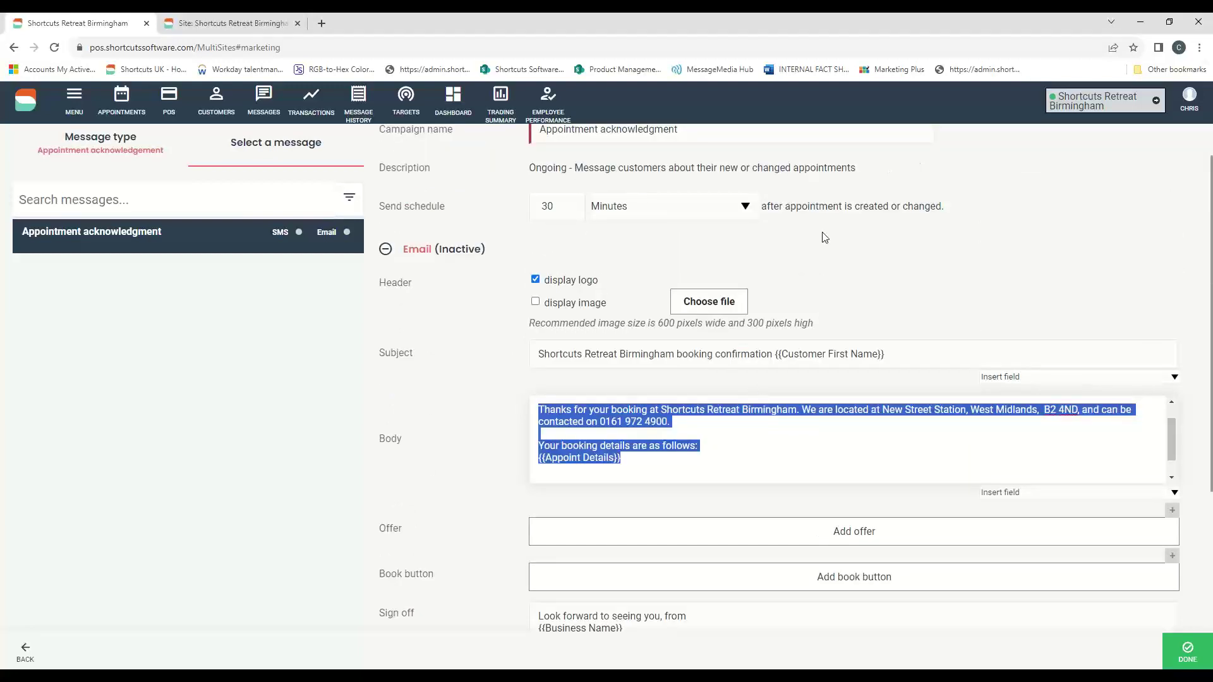
scroll(824, 238, "down", 4)
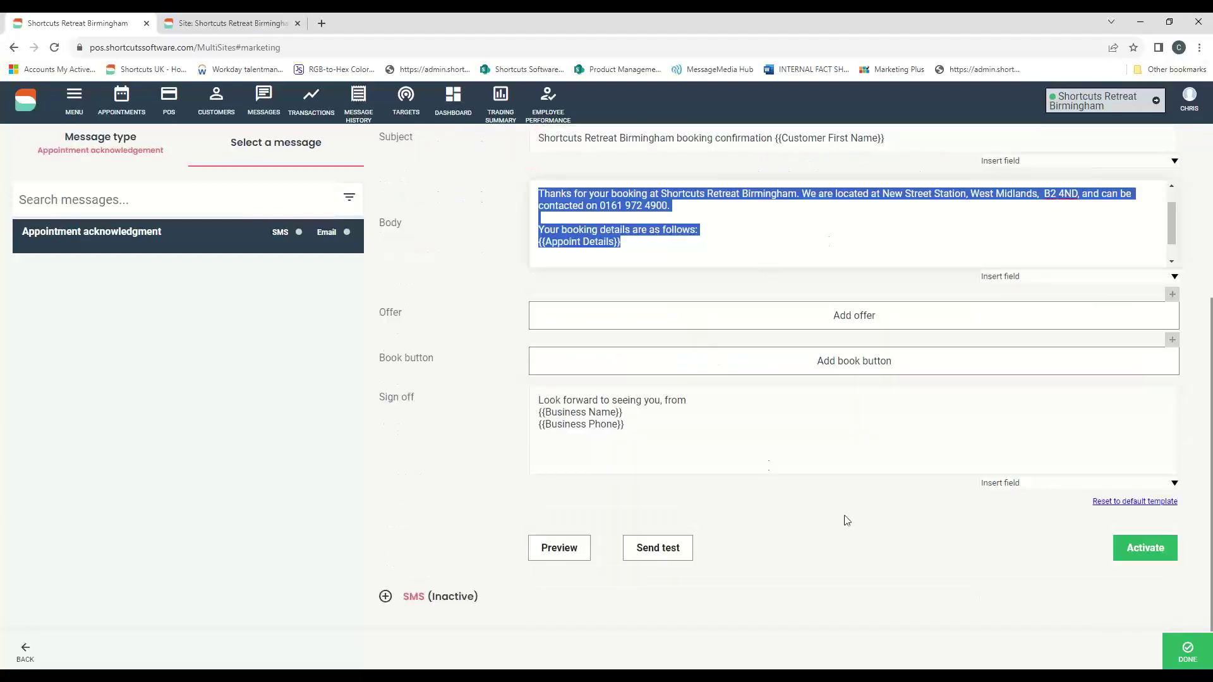
left_click(1141, 557)
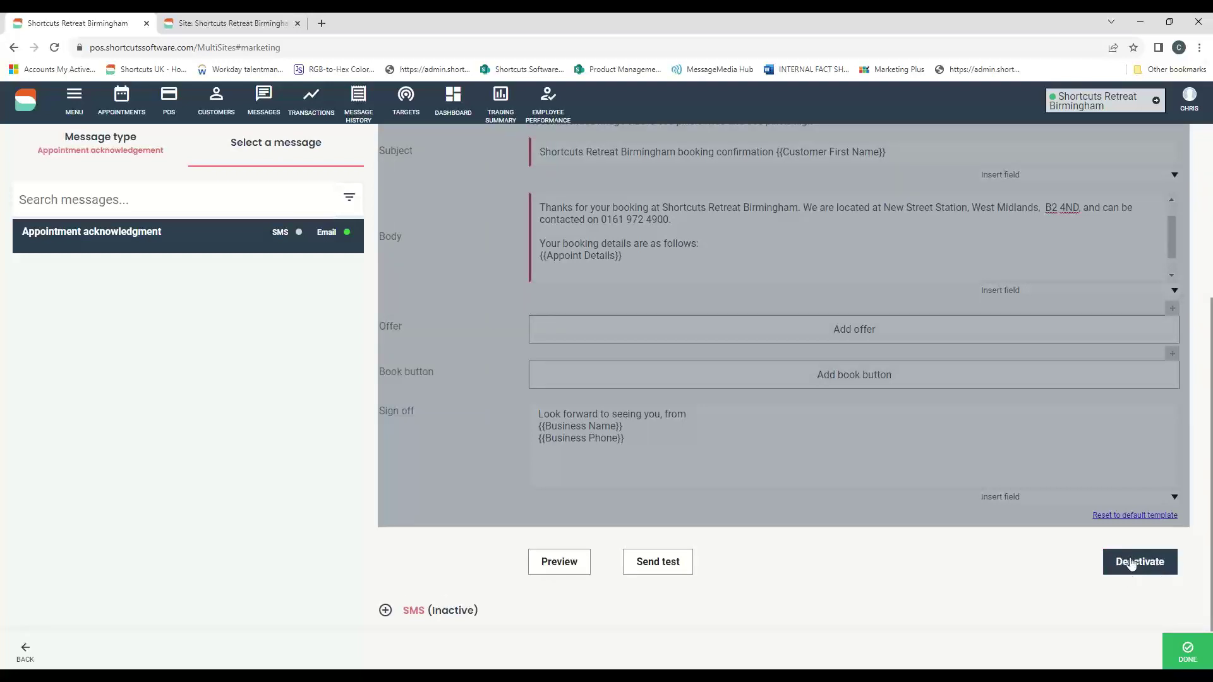
left_click(1135, 566)
left_click(1131, 557)
scroll(874, 291, "down", 1)
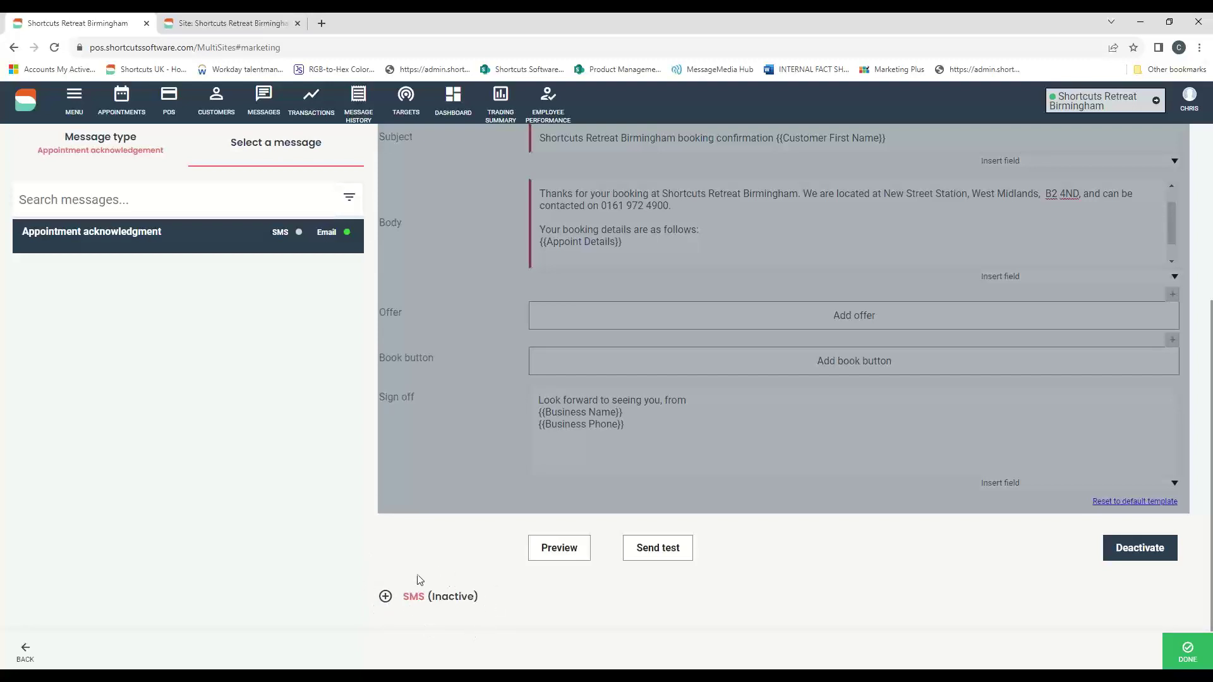
- Expand SMS settings, try Send SMS 'Always', then restore 'Only when no email will be sent'
left_click(385, 596)
scroll(493, 487, "down", 2)
scroll(494, 490, "down", 1)
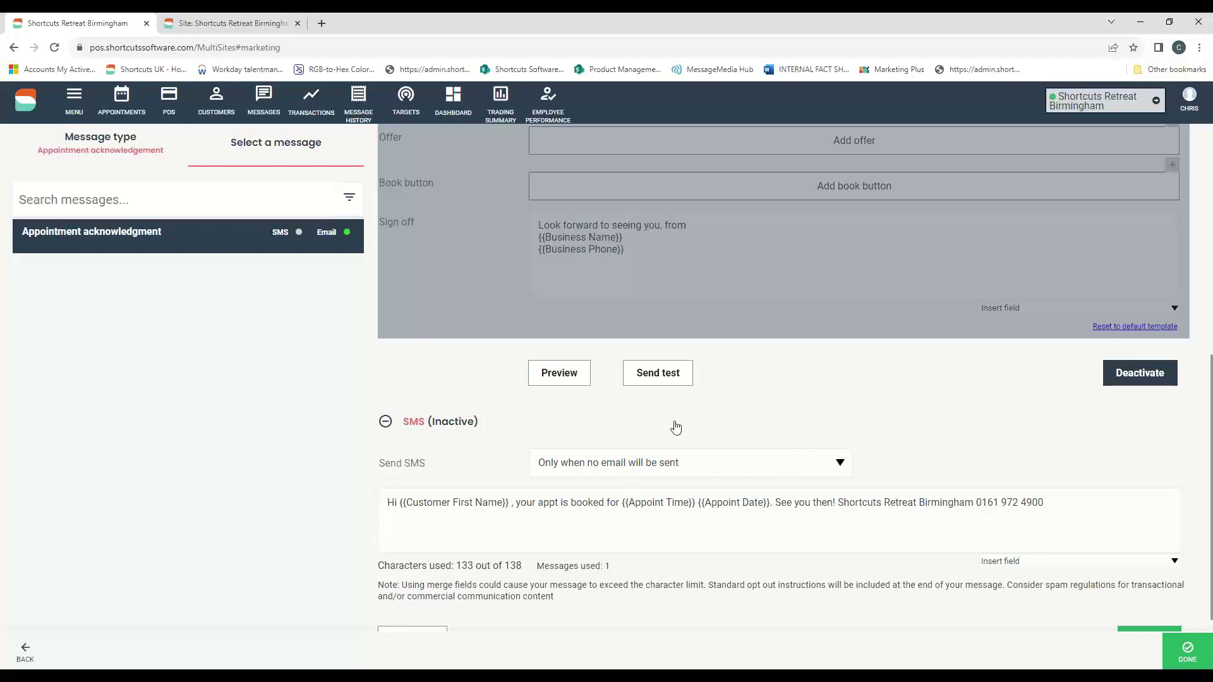
left_click(691, 463)
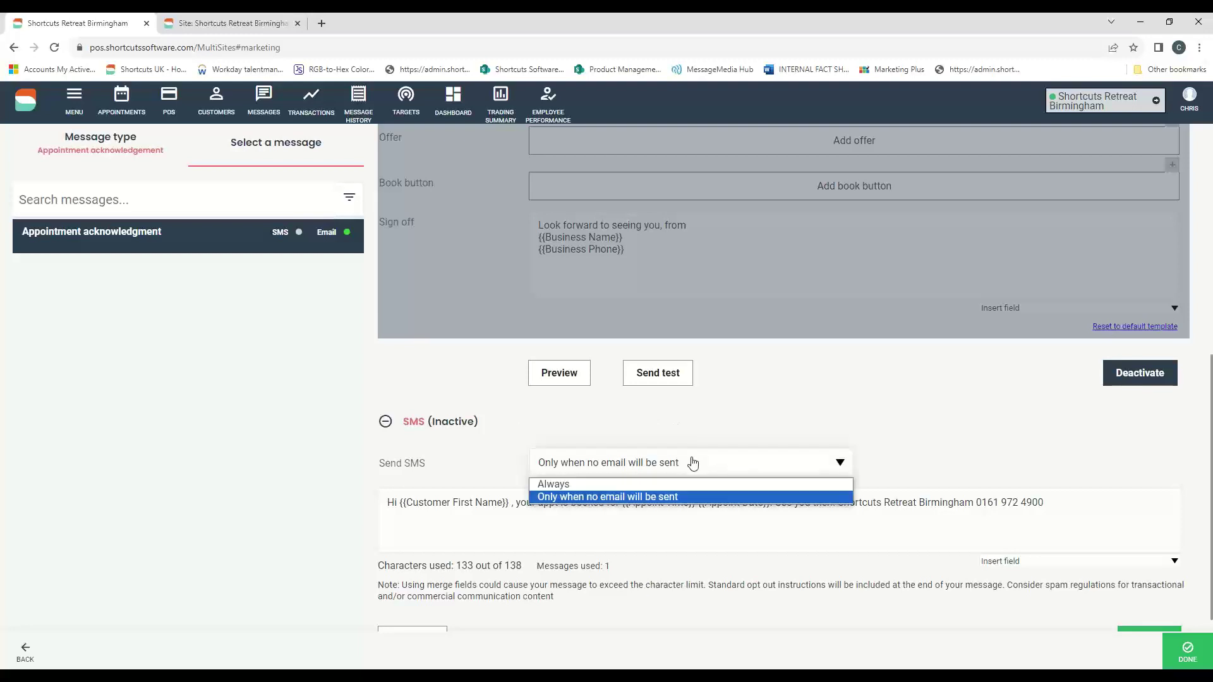
left_click(912, 415)
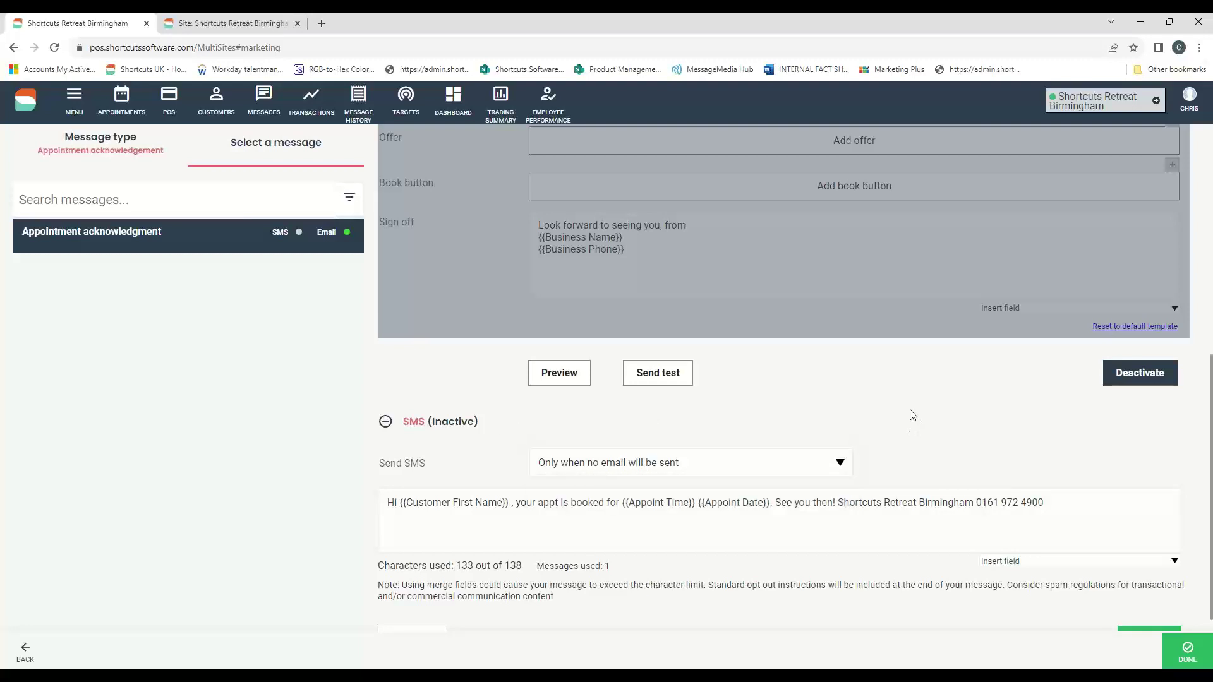
left_click(654, 460)
left_click(577, 485)
left_click(657, 464)
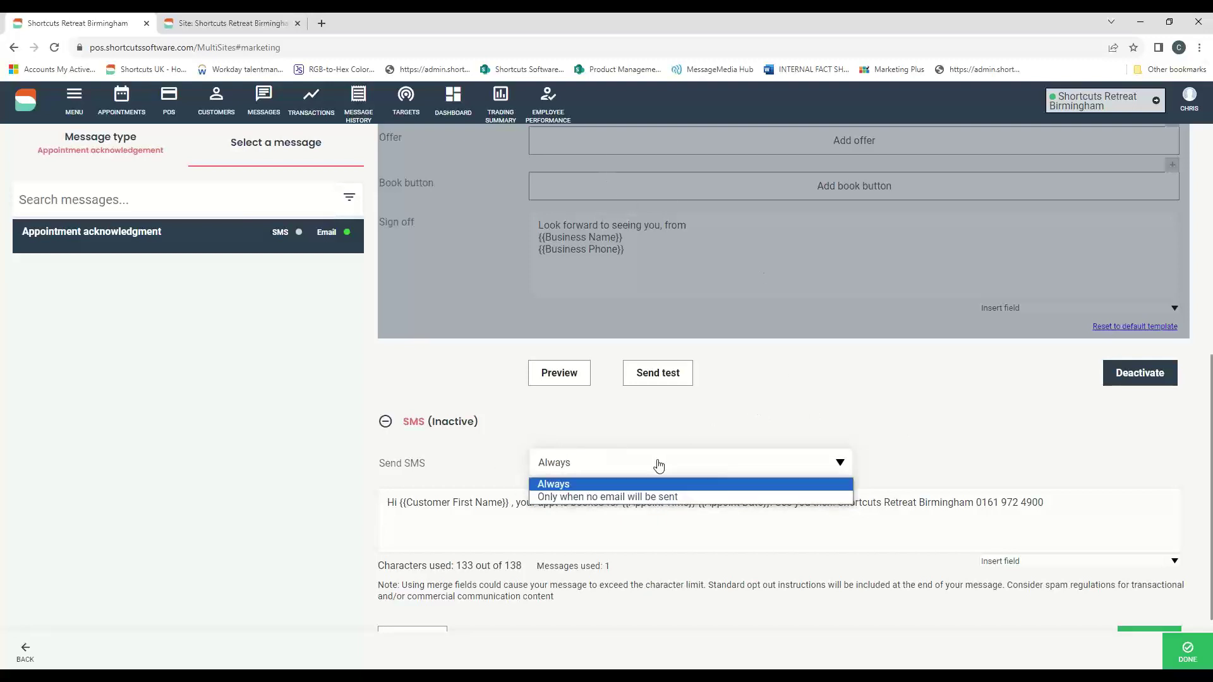
left_click(587, 492)
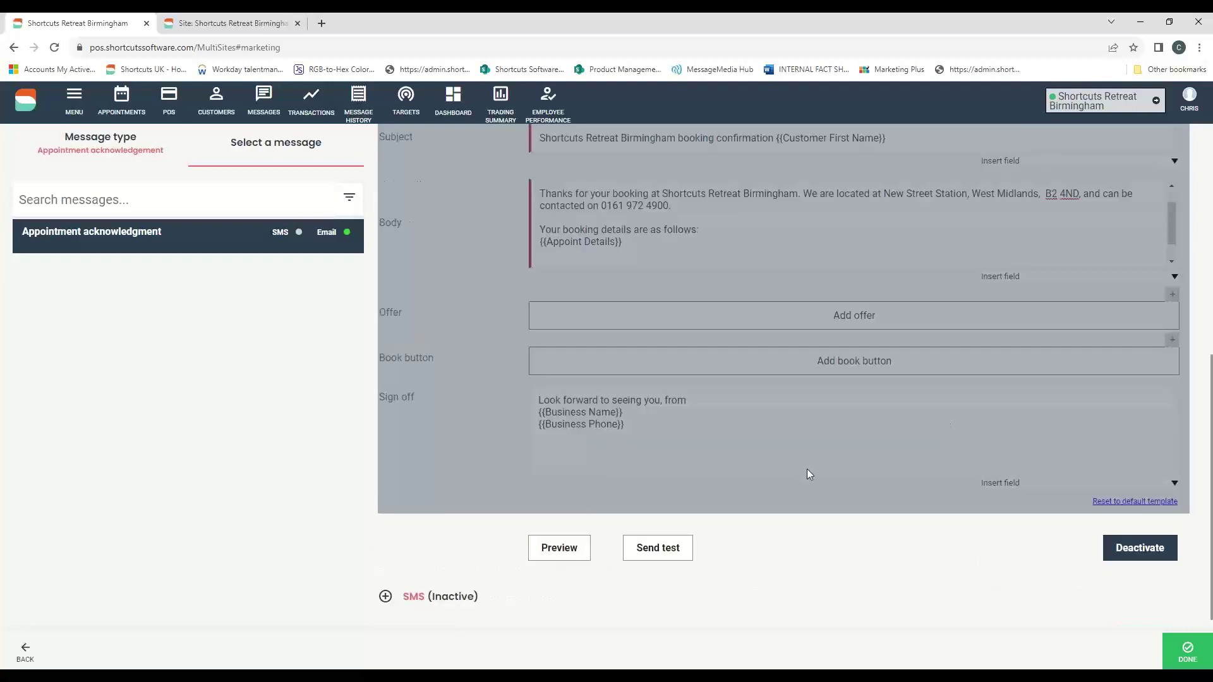
left_click(446, 596)
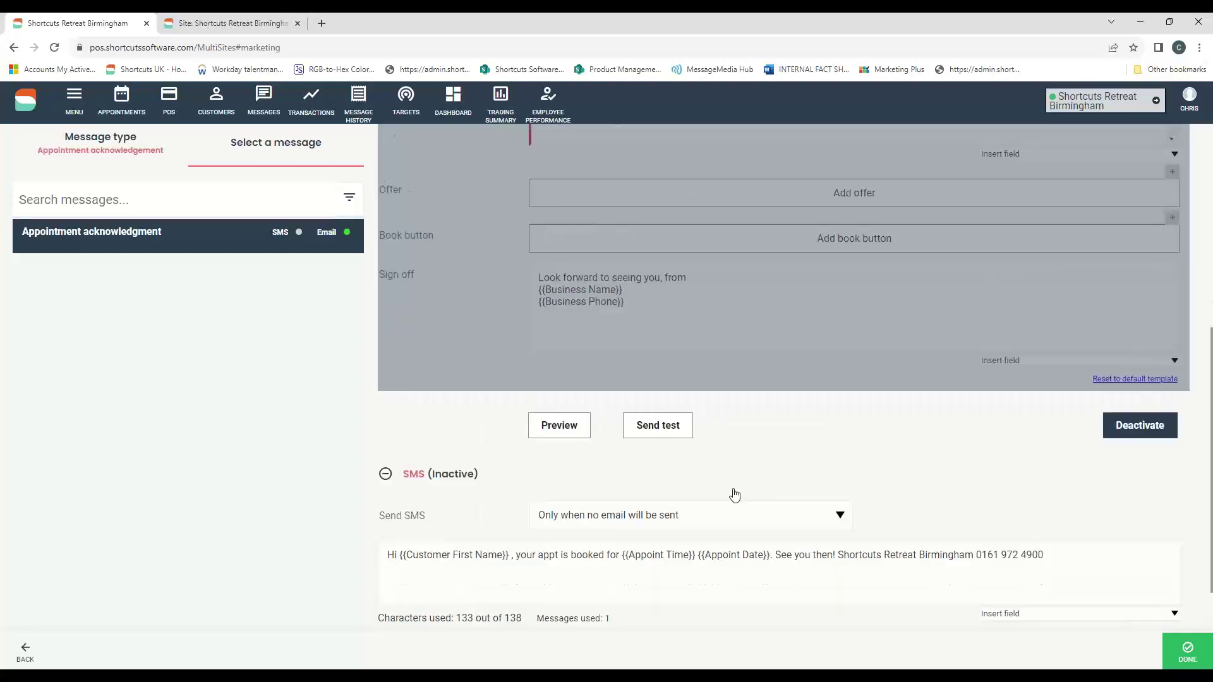
scroll(735, 495, "down", 2)
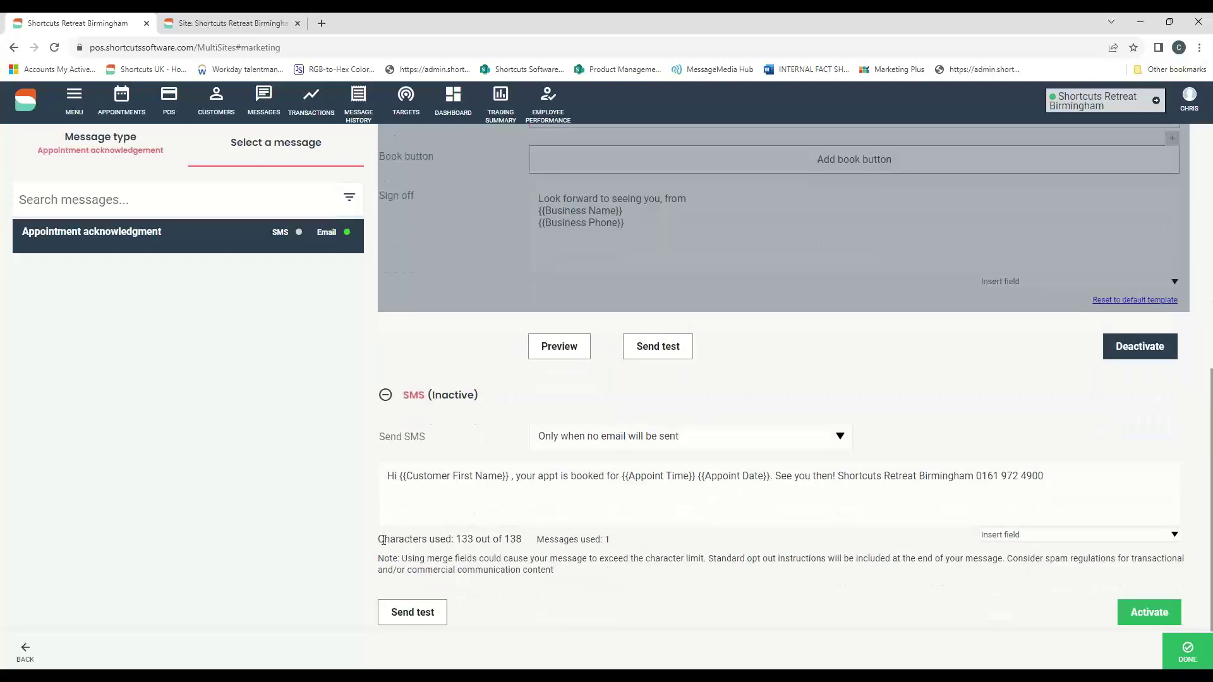
left_click_drag(383, 541, 592, 554)
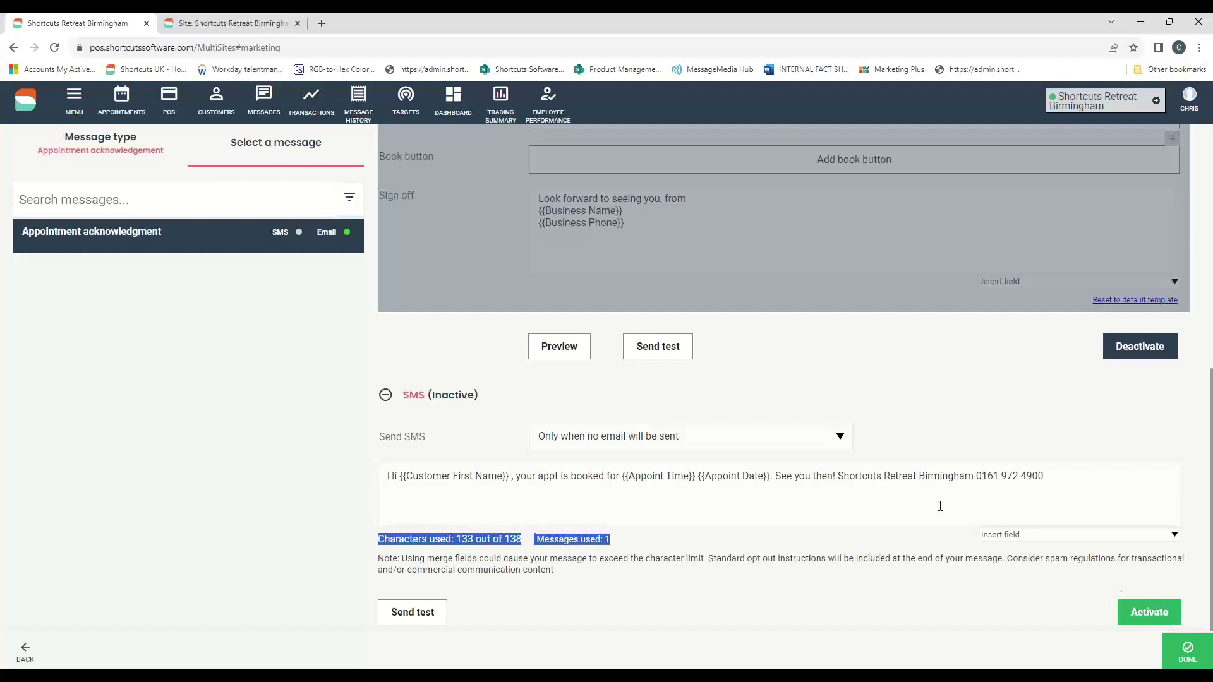
- Finish editing the current message and open the Happy birthday campaign, reviewing its description and daily schedule
left_click(1195, 655)
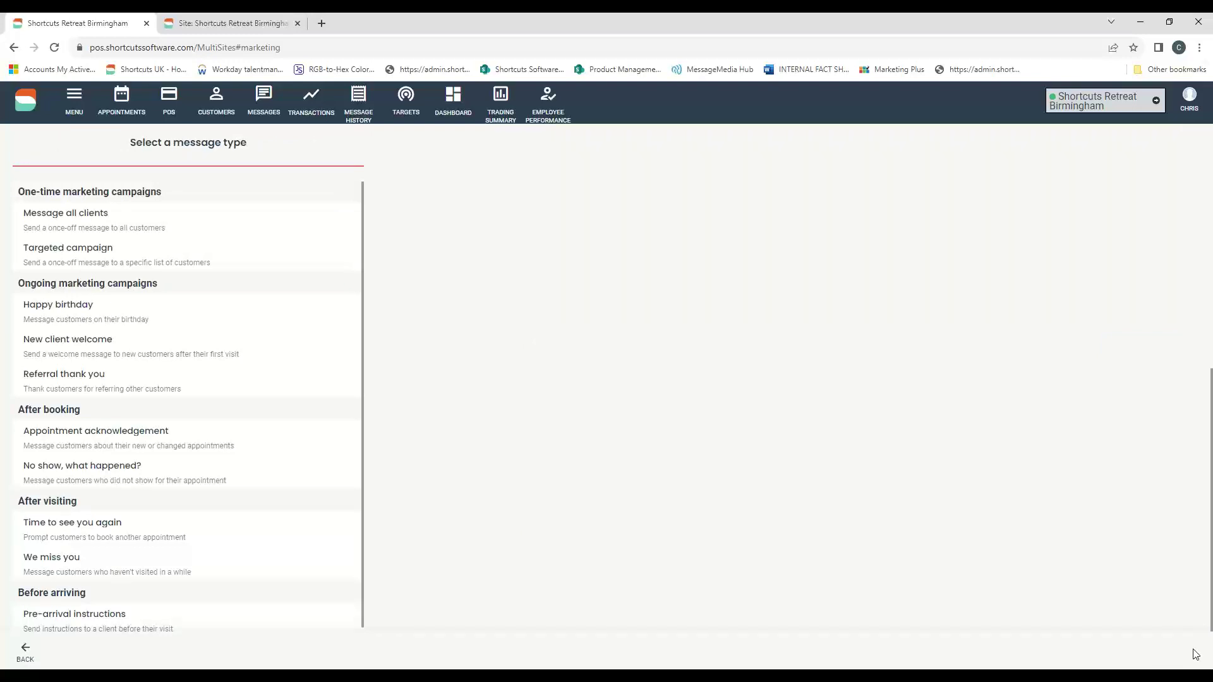
left_click(46, 447)
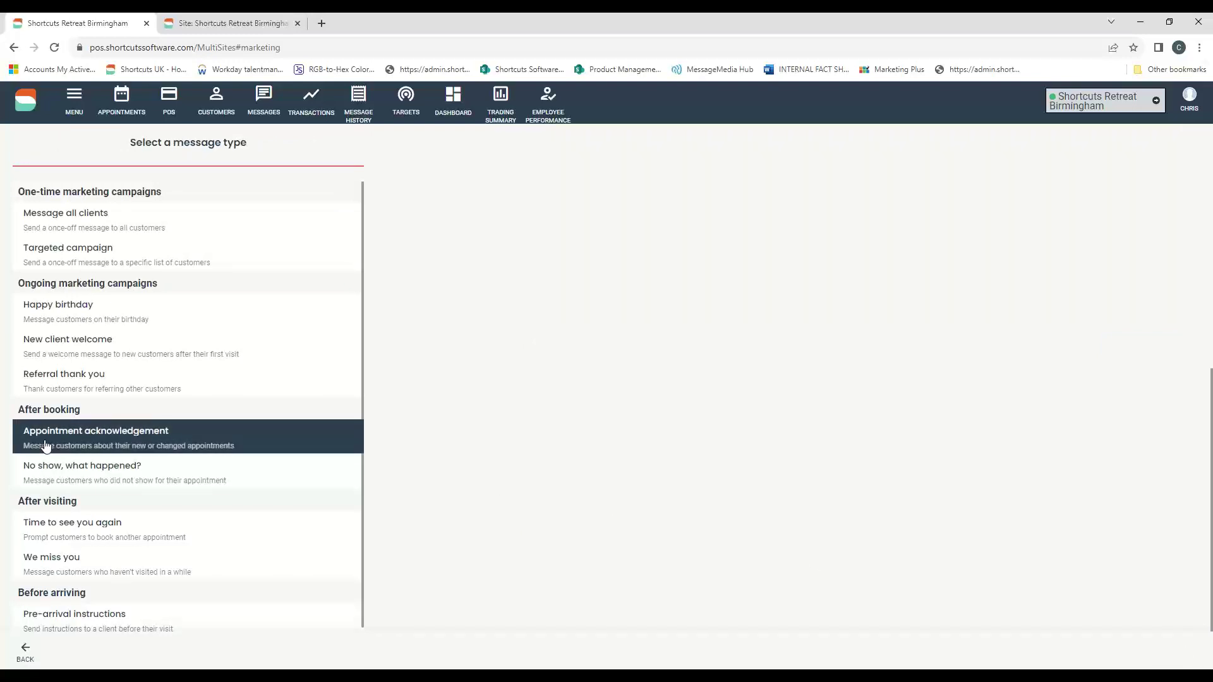
left_click(32, 304)
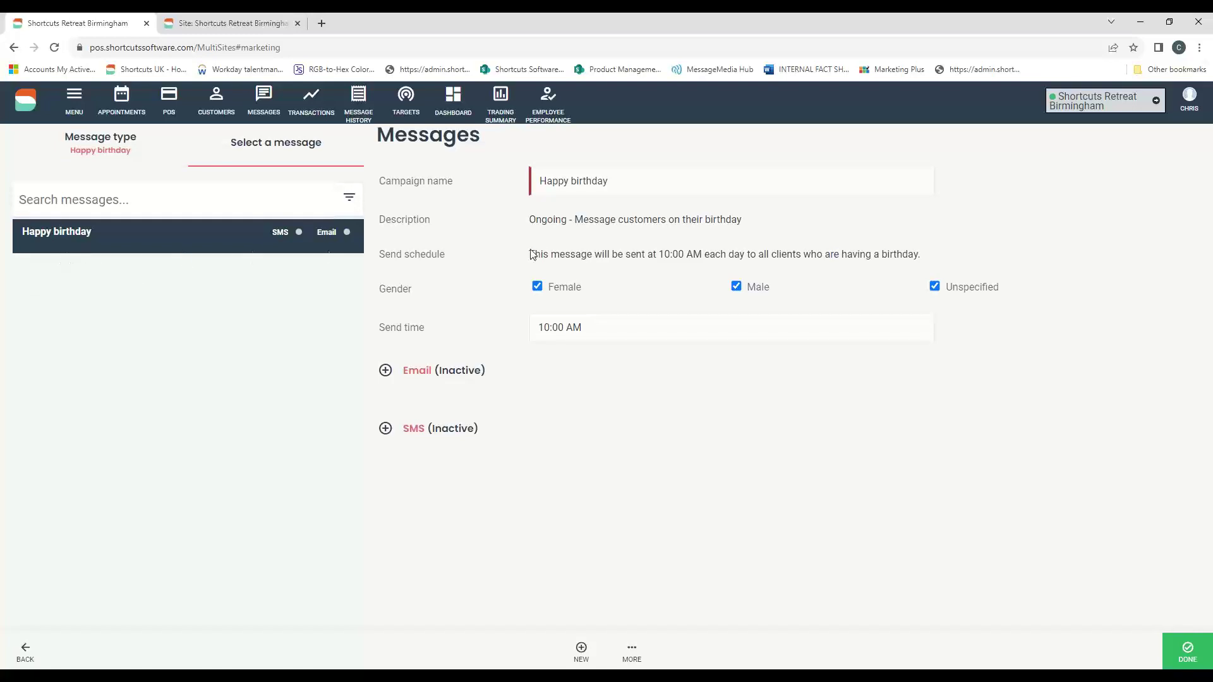
left_click_drag(744, 219, 611, 210)
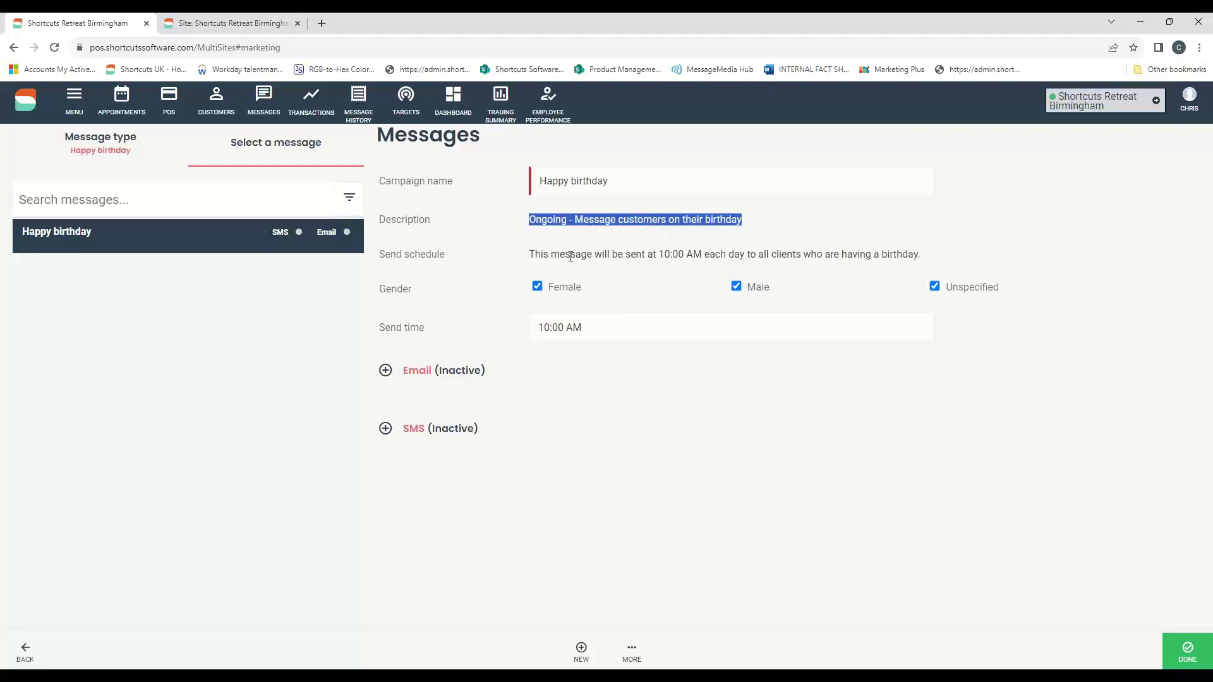
left_click_drag(657, 254, 921, 259)
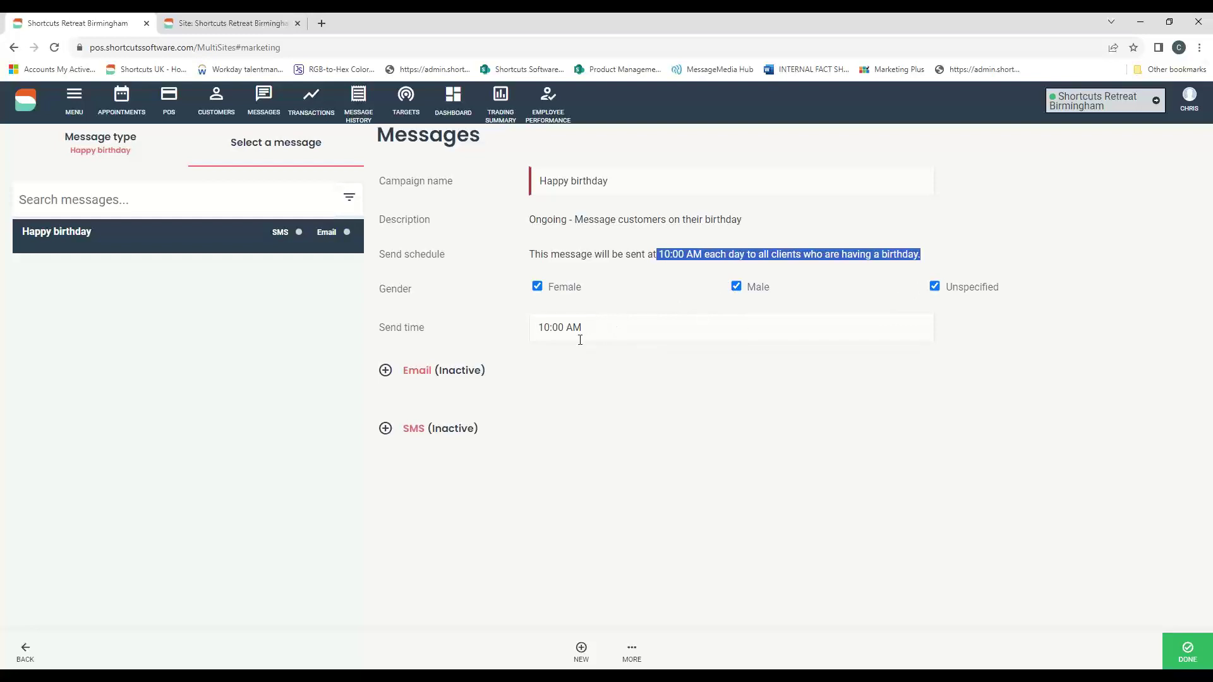
left_click(1196, 57)
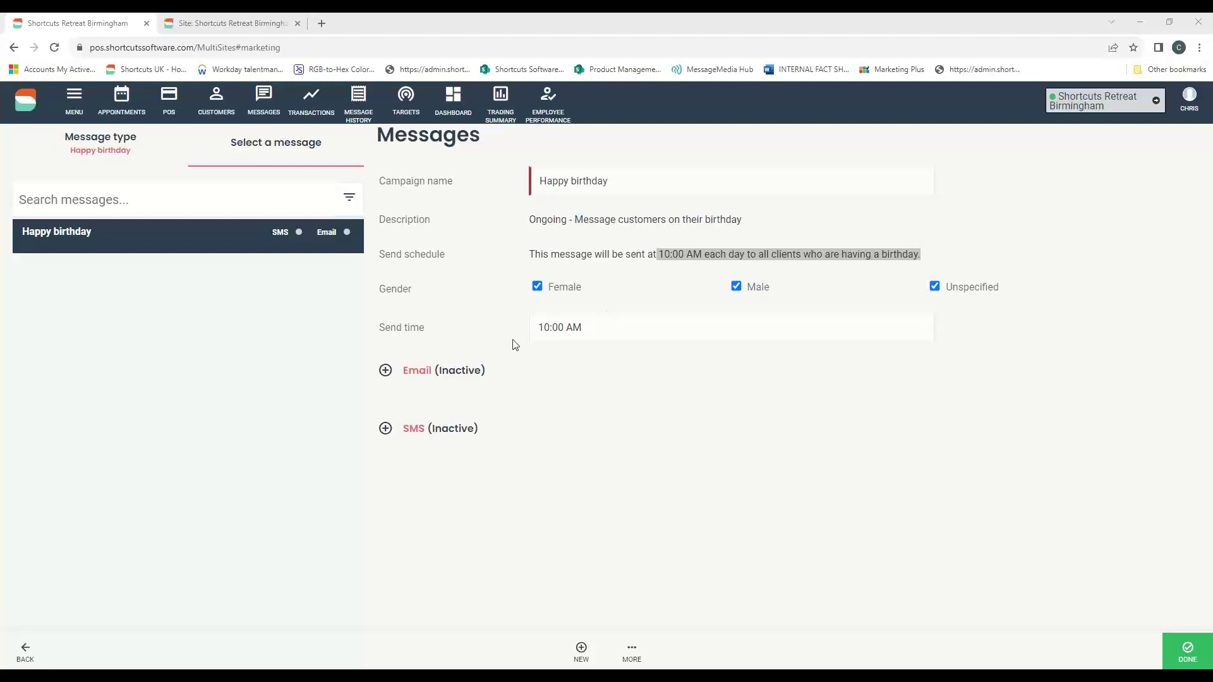
- Change the Happy birthday send time from 10:00 to 10:30 AM
left_click(563, 327)
key("BackSpace")
key("BackSpace")
type("30")
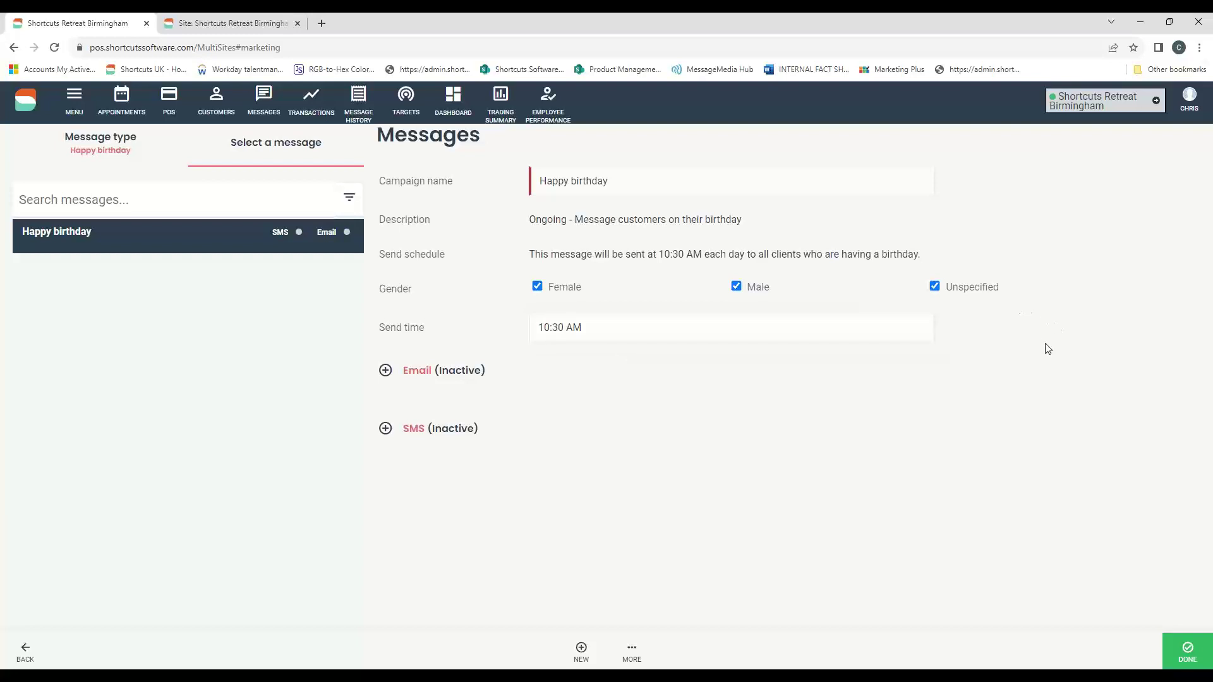
left_click_drag(567, 326, 551, 327)
left_click(1166, 327)
- Expand the inactive Happy birthday email settings
left_click(483, 371)
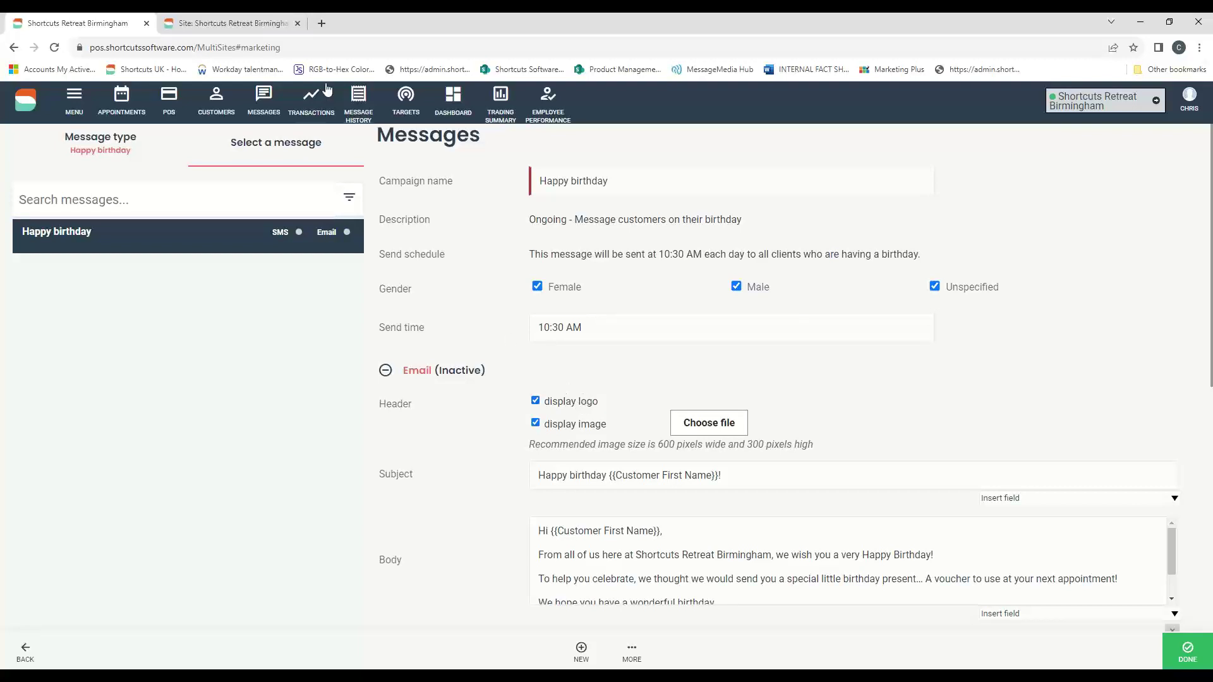
key("ctrl+Tab")
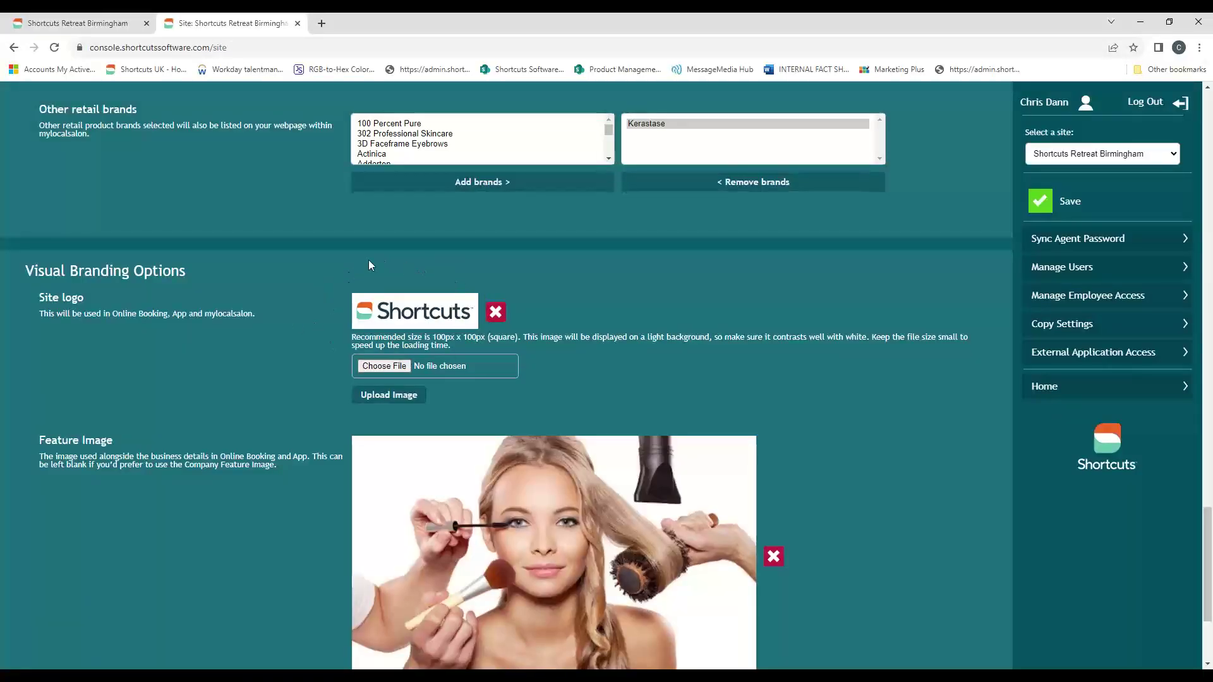
key("ctrl+Tab")
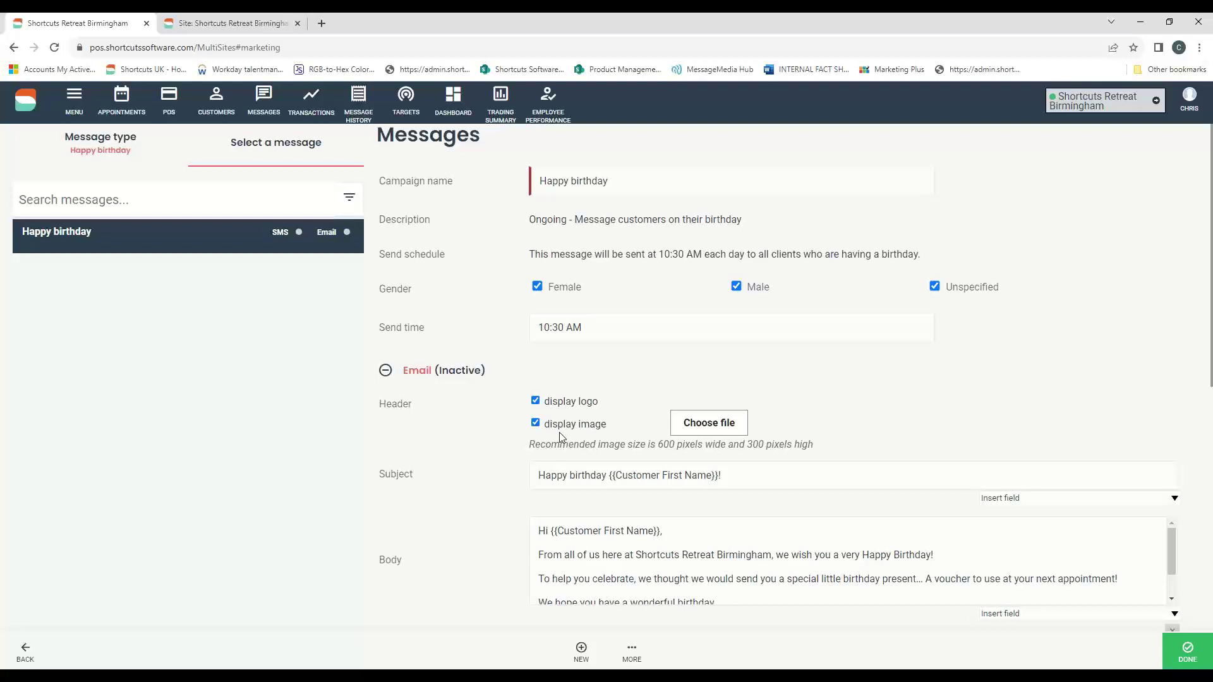
- Delete the trailing exclamation mark from the Happy birthday email subject line
scroll(771, 457, "down", 1)
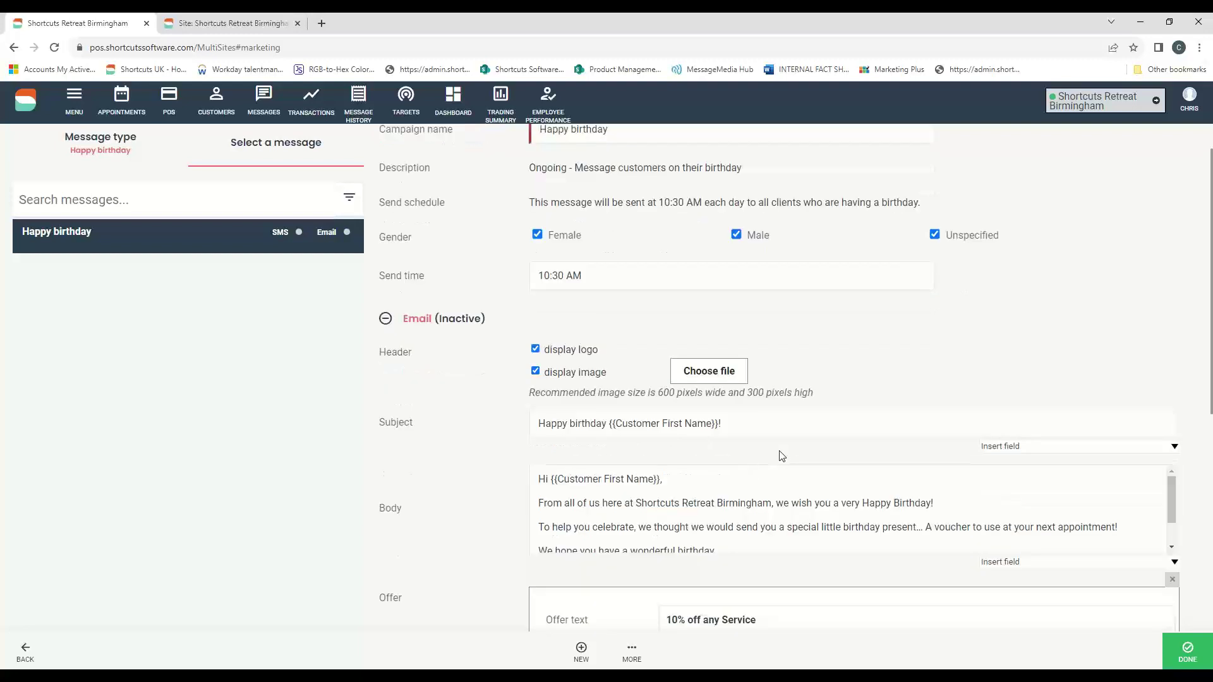
left_click_drag(746, 422, 566, 425)
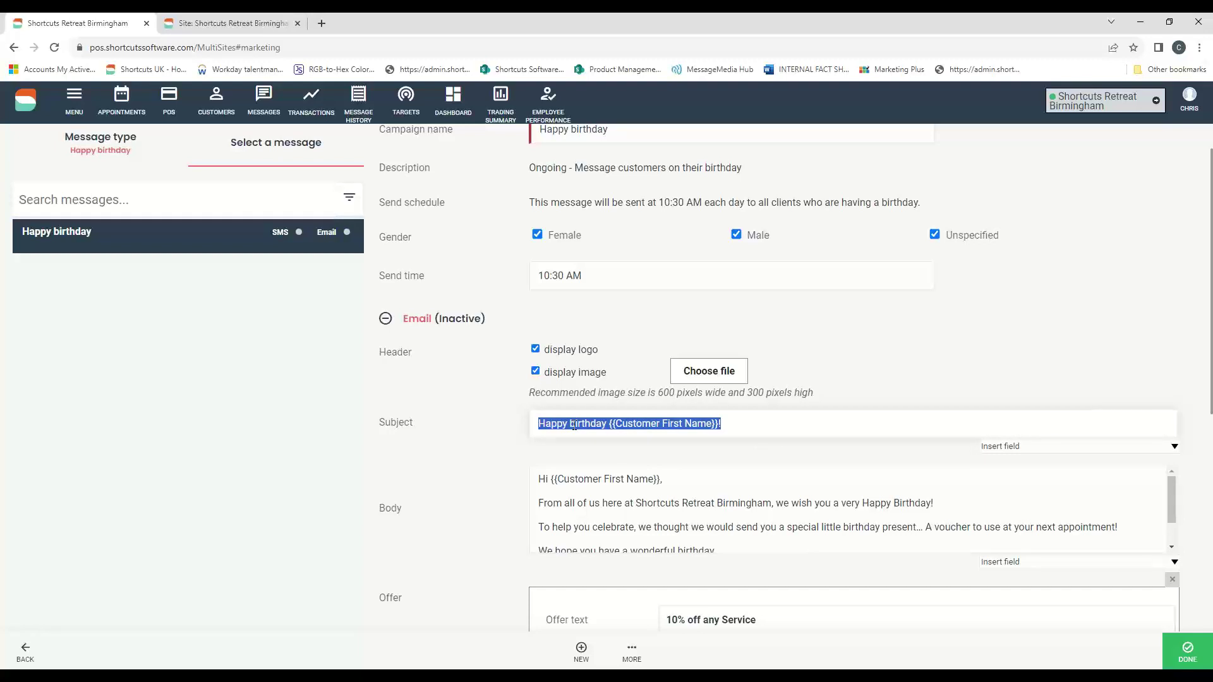
left_click(764, 424)
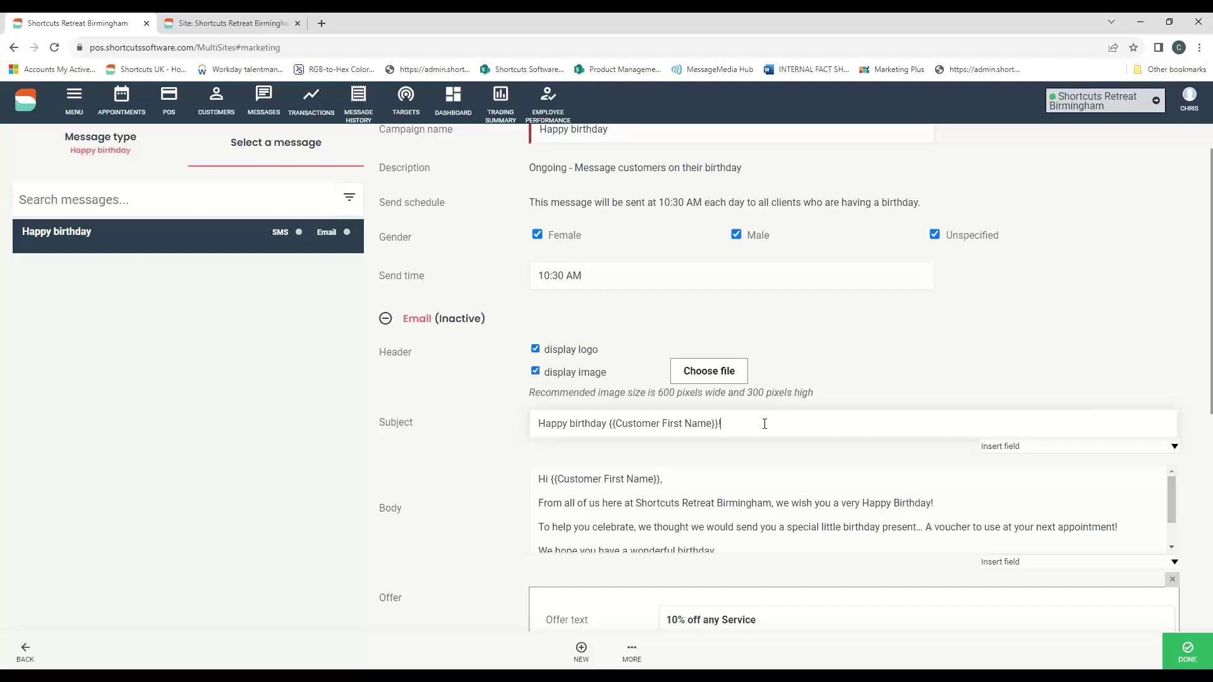
type("!!!!!!!!!!!!!!!")
key("BackSpace")
key("BackSpace")
key("BackSpace")
key("BackSpace")
key("BackSpace")
key("BackSpace")
key("BackSpace")
key("BackSpace")
key("BackSpace")
key("BackSpace")
key("BackSpace")
key("BackSpace")
key("BackSpace")
key("BackSpace")
scroll(765, 425, "down", 2)
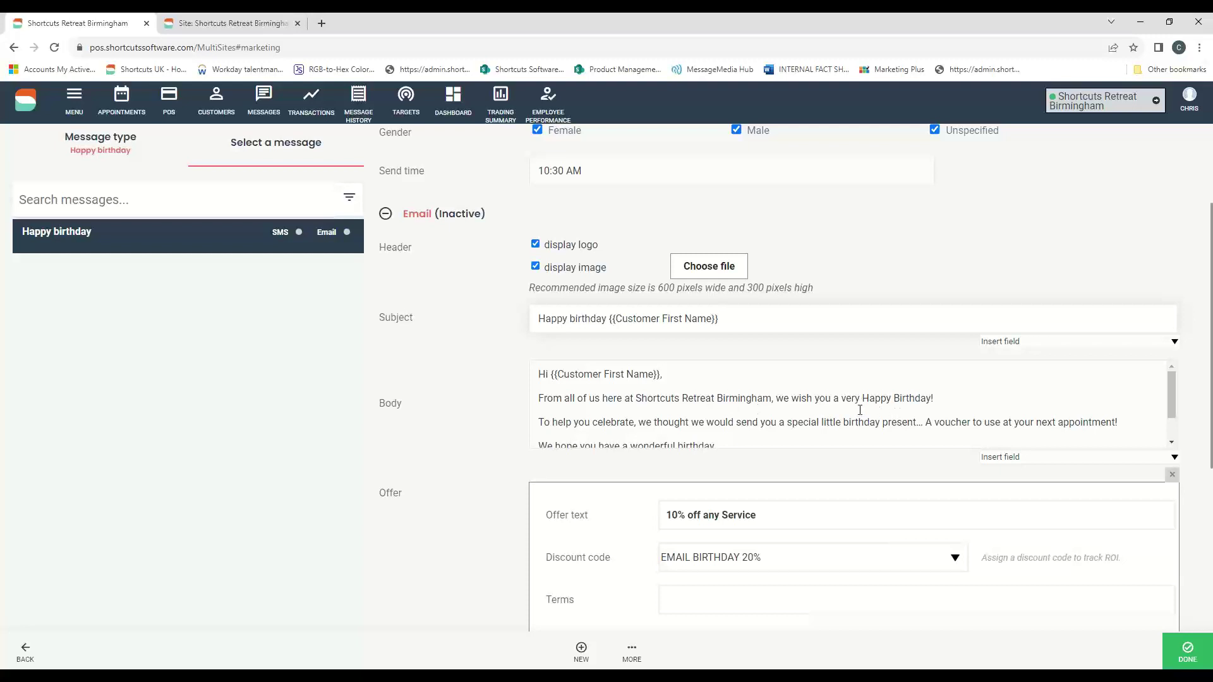
scroll(872, 391, "down", 2)
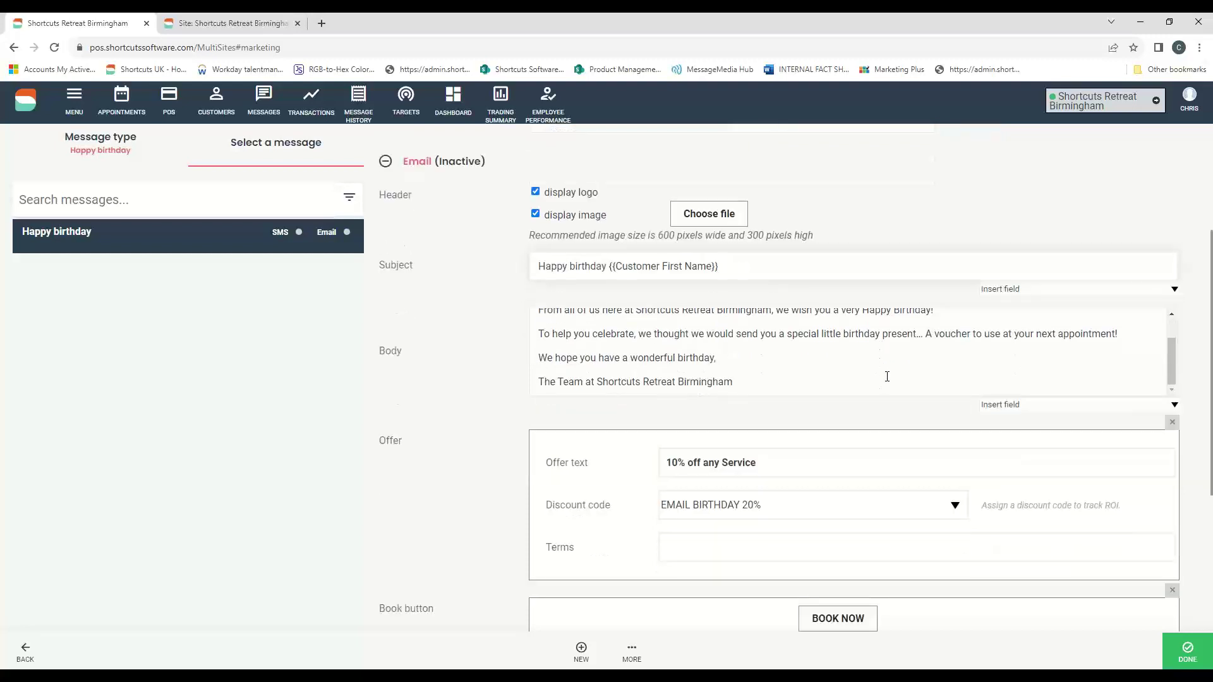
scroll(899, 382, "up", 2)
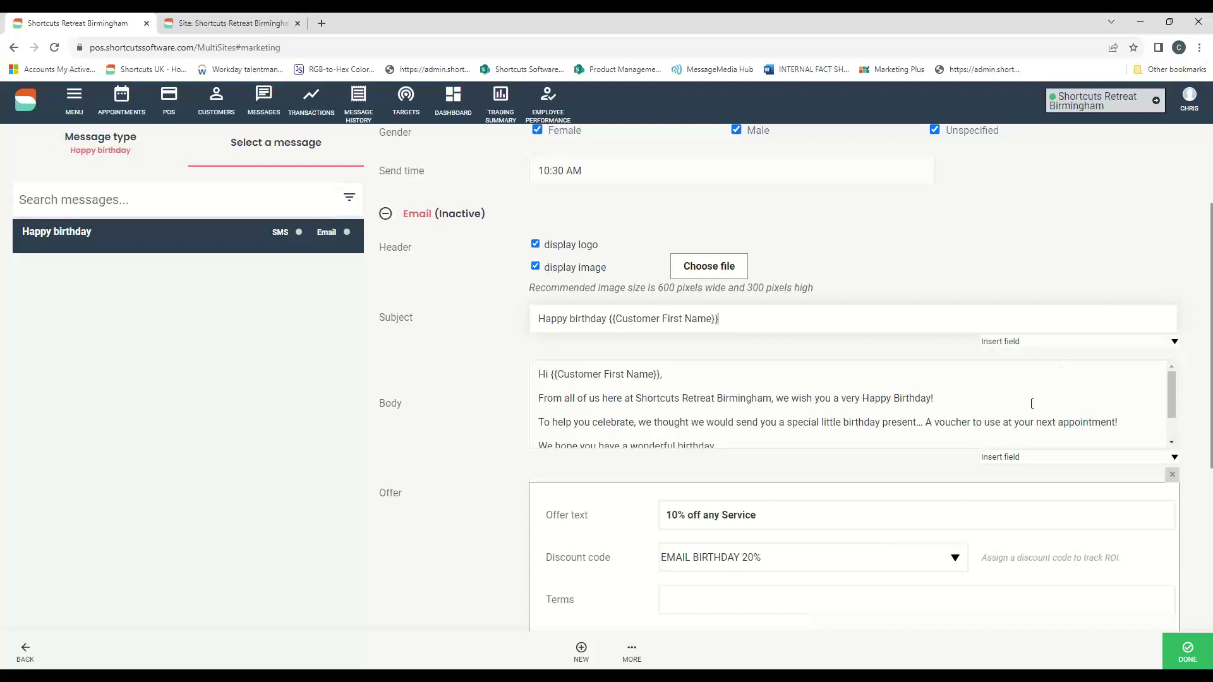
scroll(1162, 269, "down", 1)
scroll(1196, 332, "down", 1)
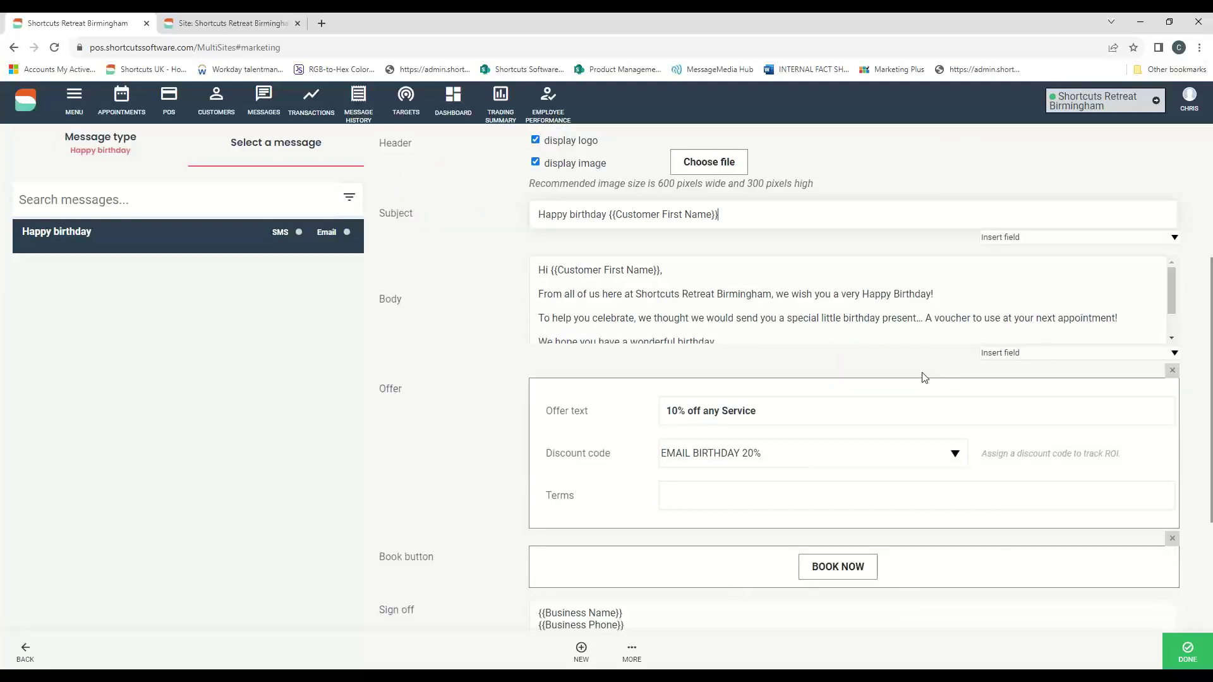
- Re-add the offer with text 'Happy Birthday 20%', keeping discount code EMAIL BIRTHDAY 20%
left_click(1172, 373)
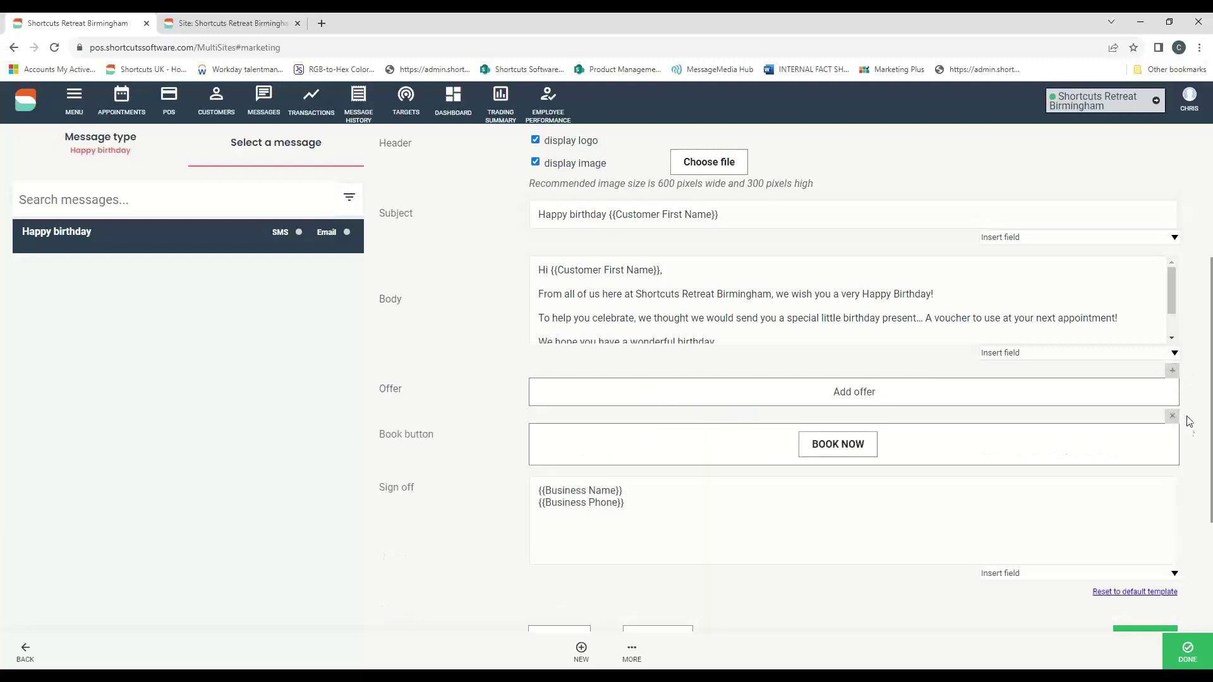
left_click(1173, 371)
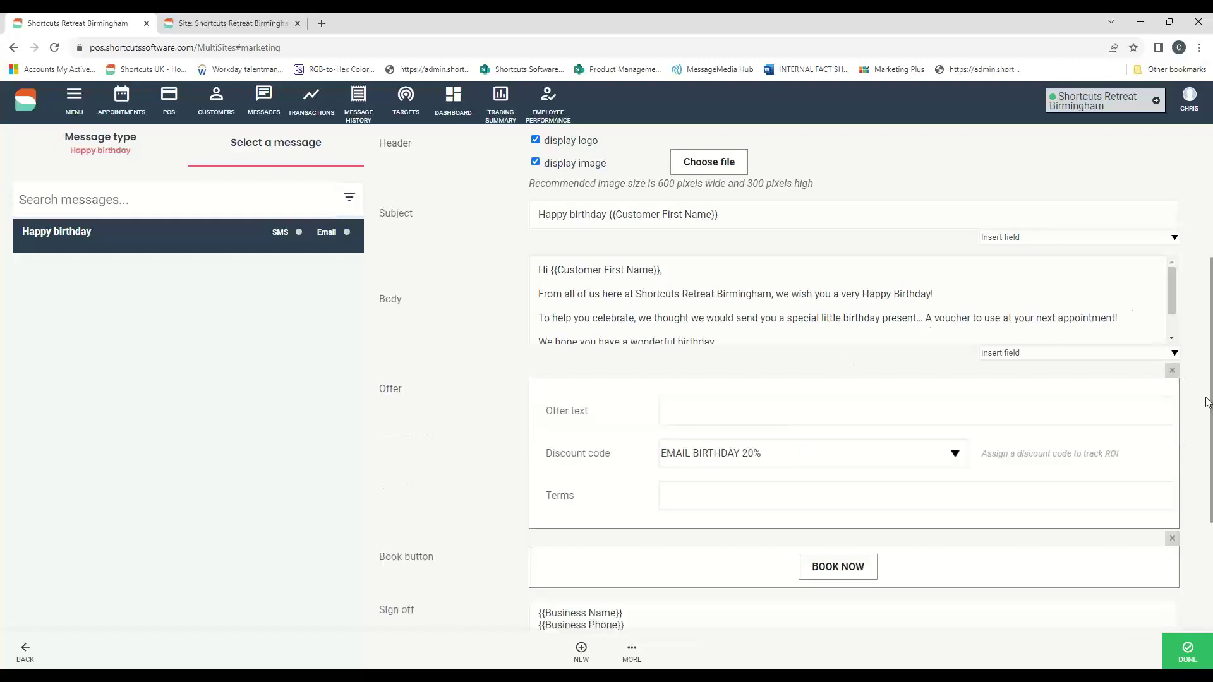
left_click(707, 419)
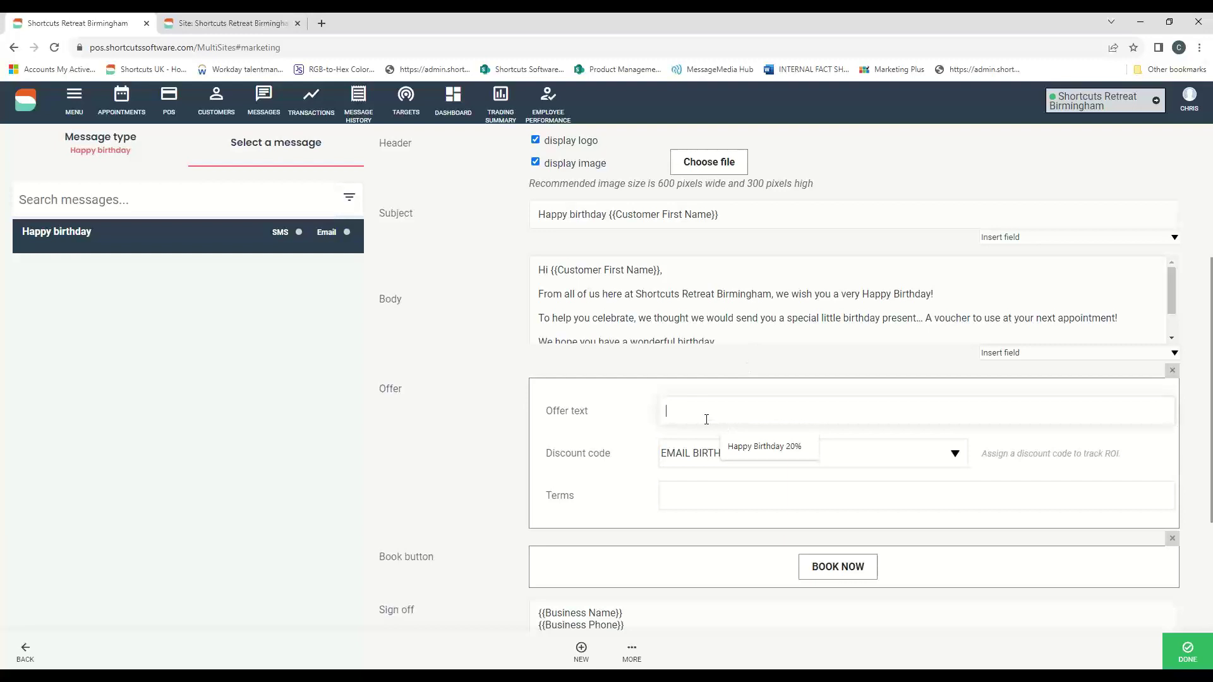
left_click(738, 448)
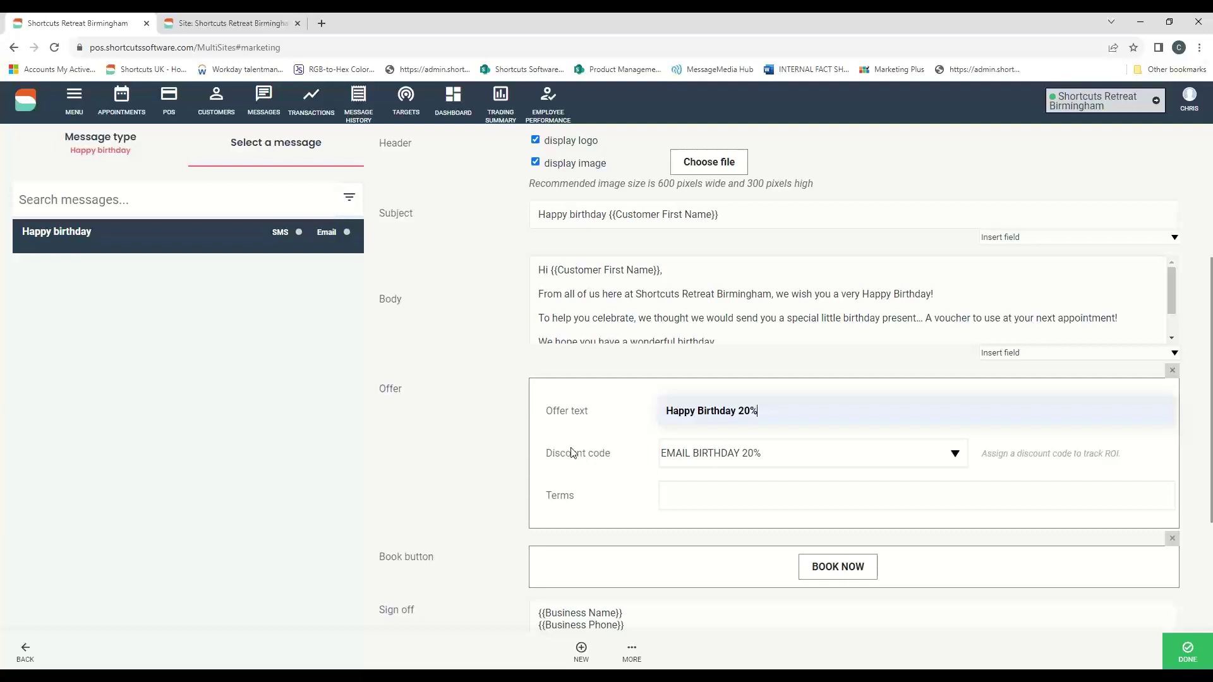
left_click_drag(1017, 454, 1121, 455)
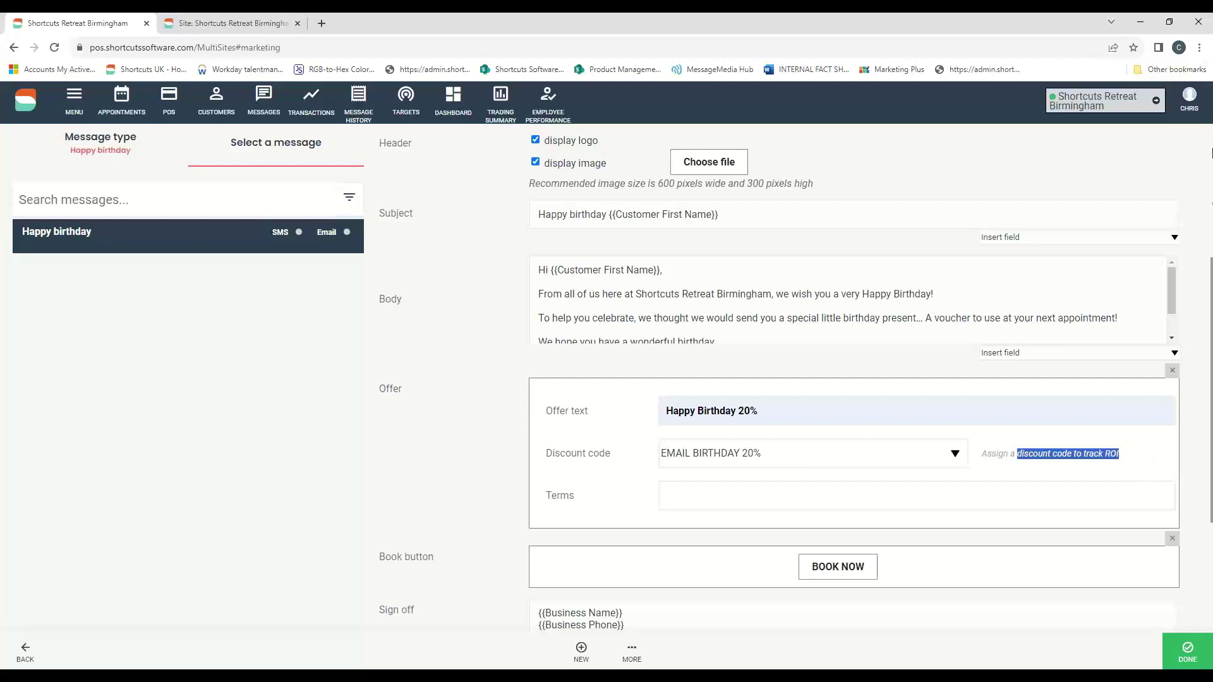
left_click(1201, 56)
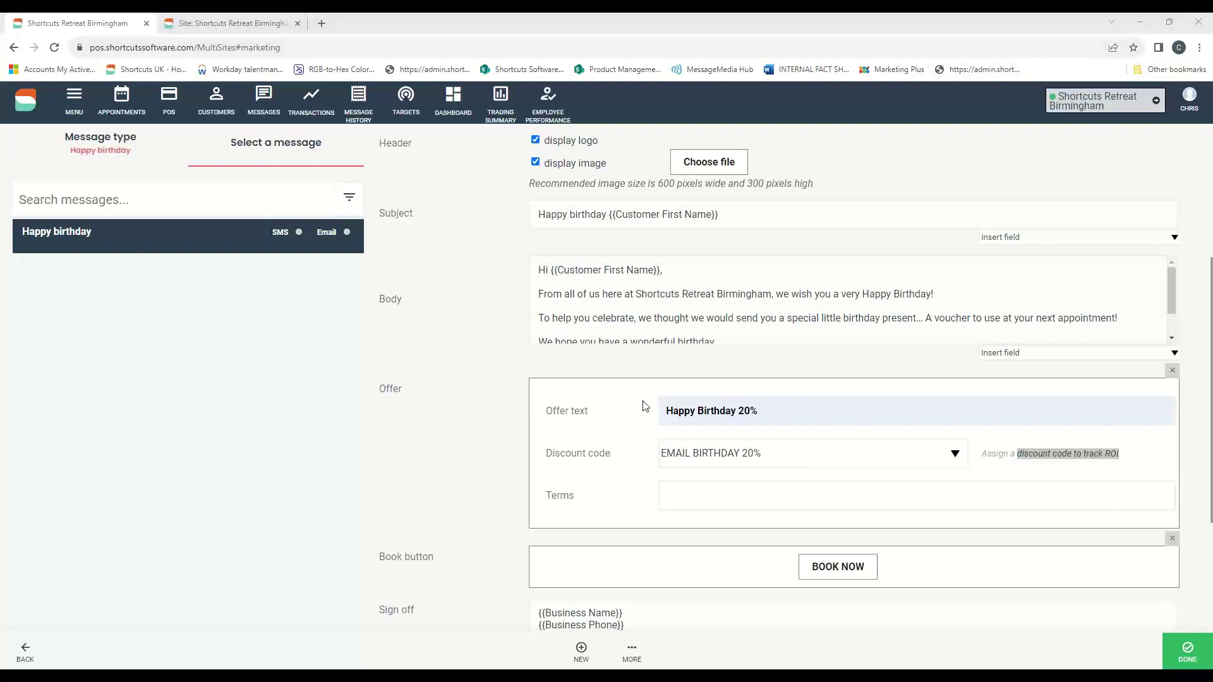
left_click(951, 466)
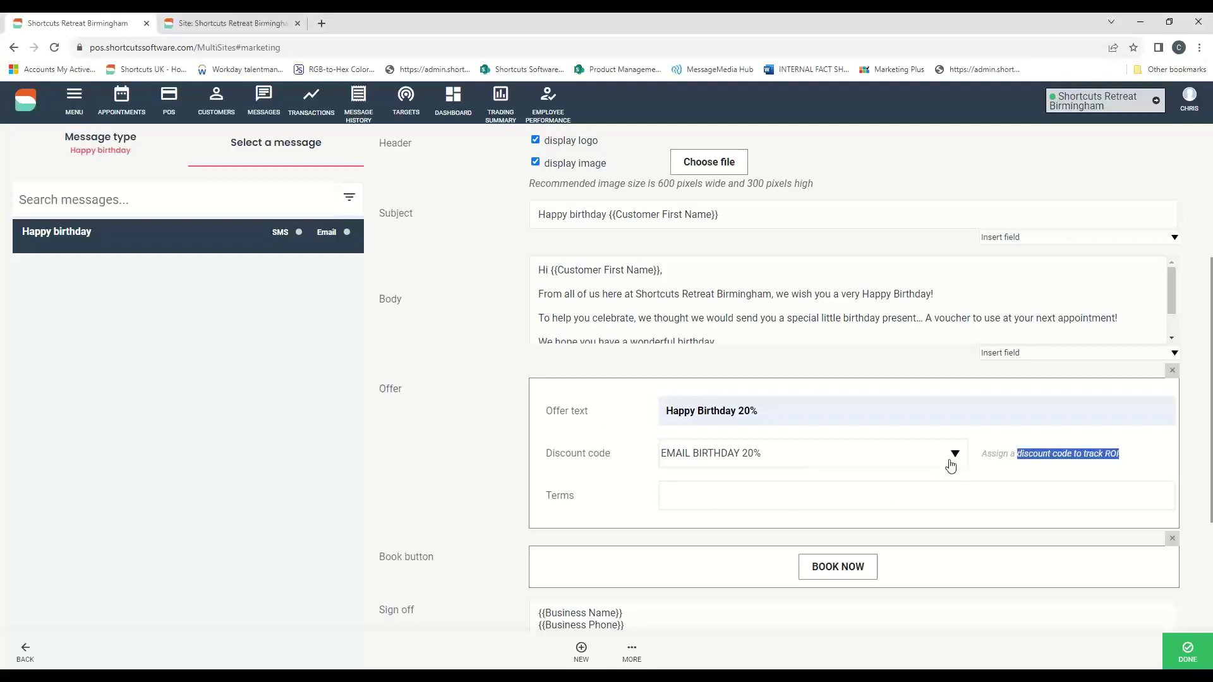
scroll(726, 252, "down", 1)
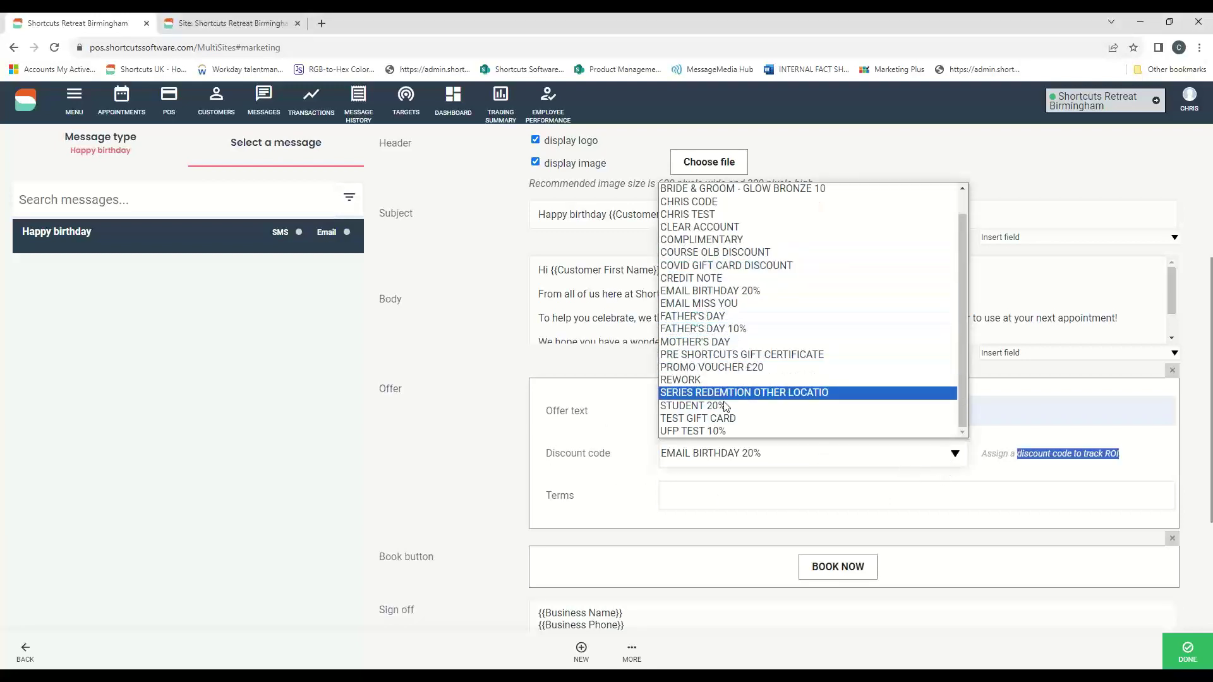
scroll(723, 425, "up", 1)
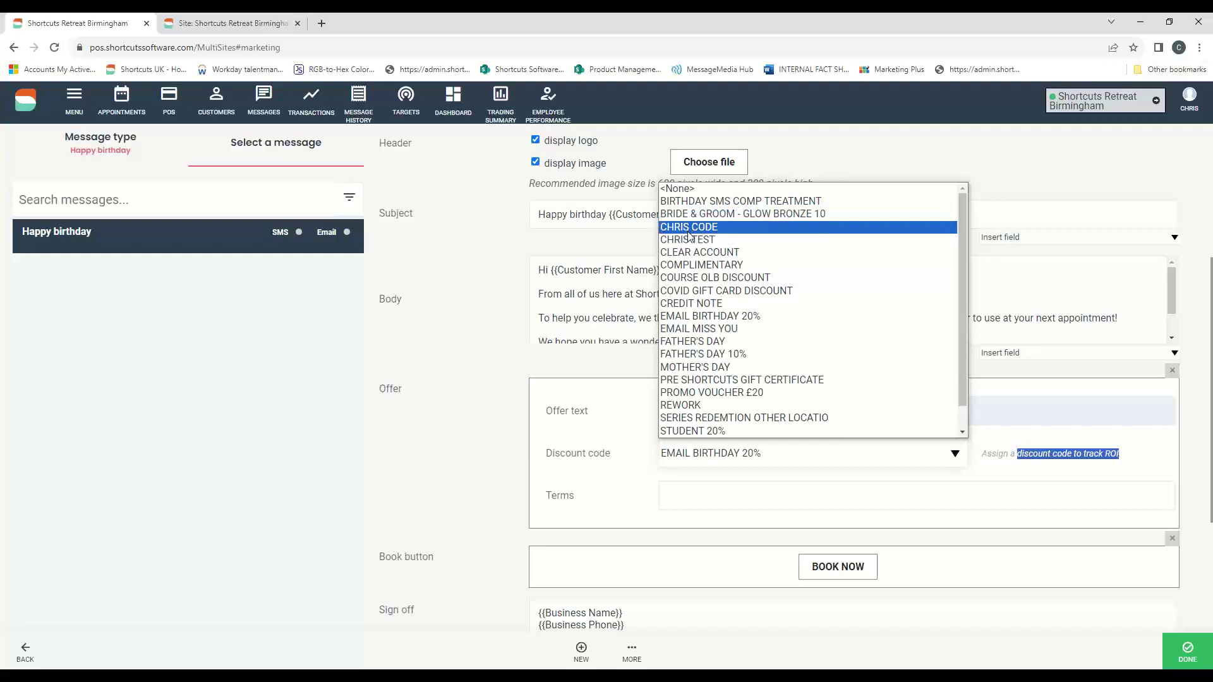
left_click(719, 317)
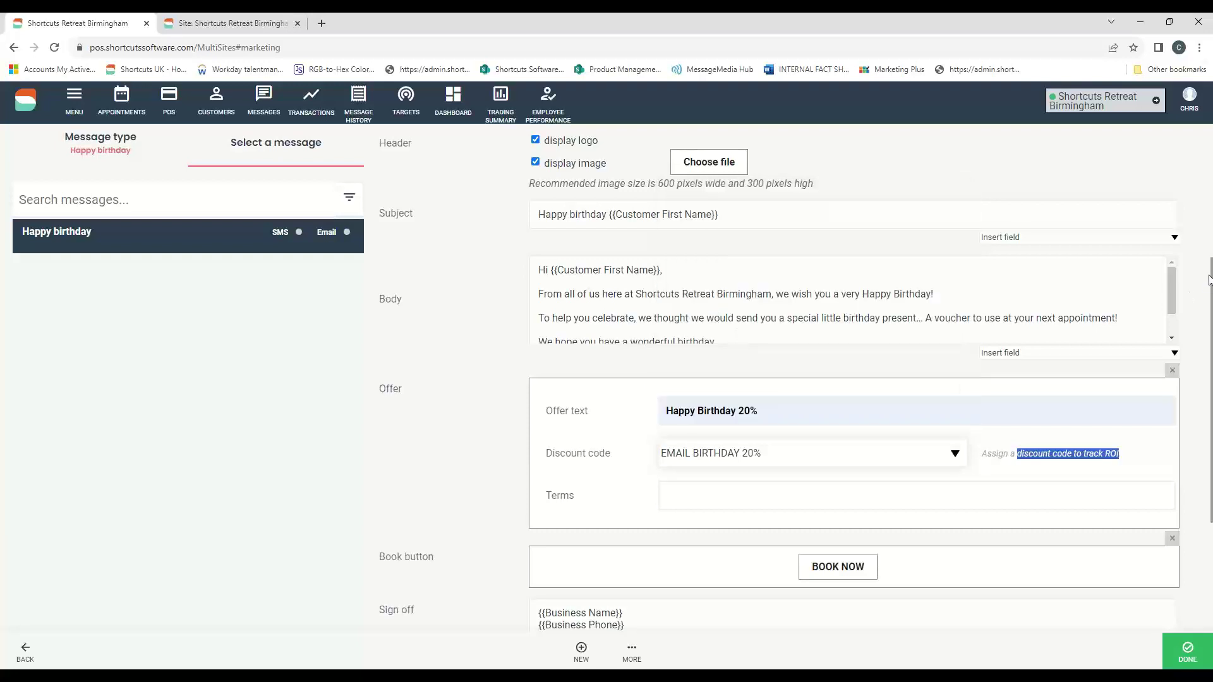
scroll(1208, 306, "down", 1)
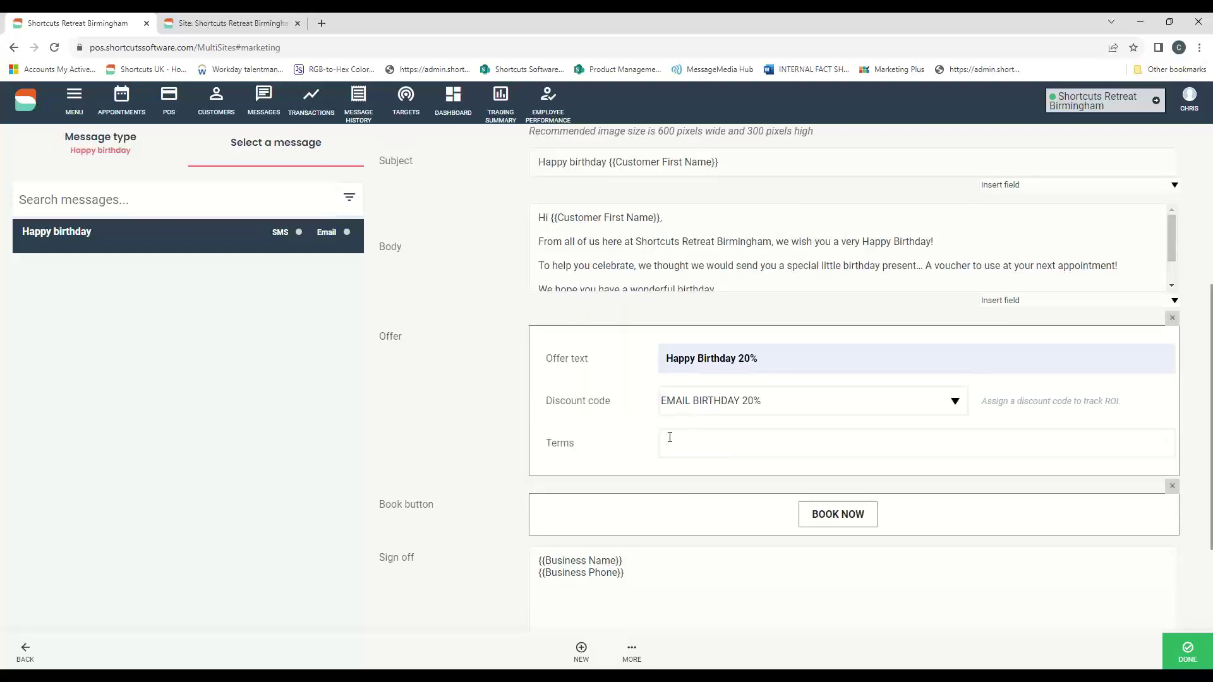
left_click(690, 442)
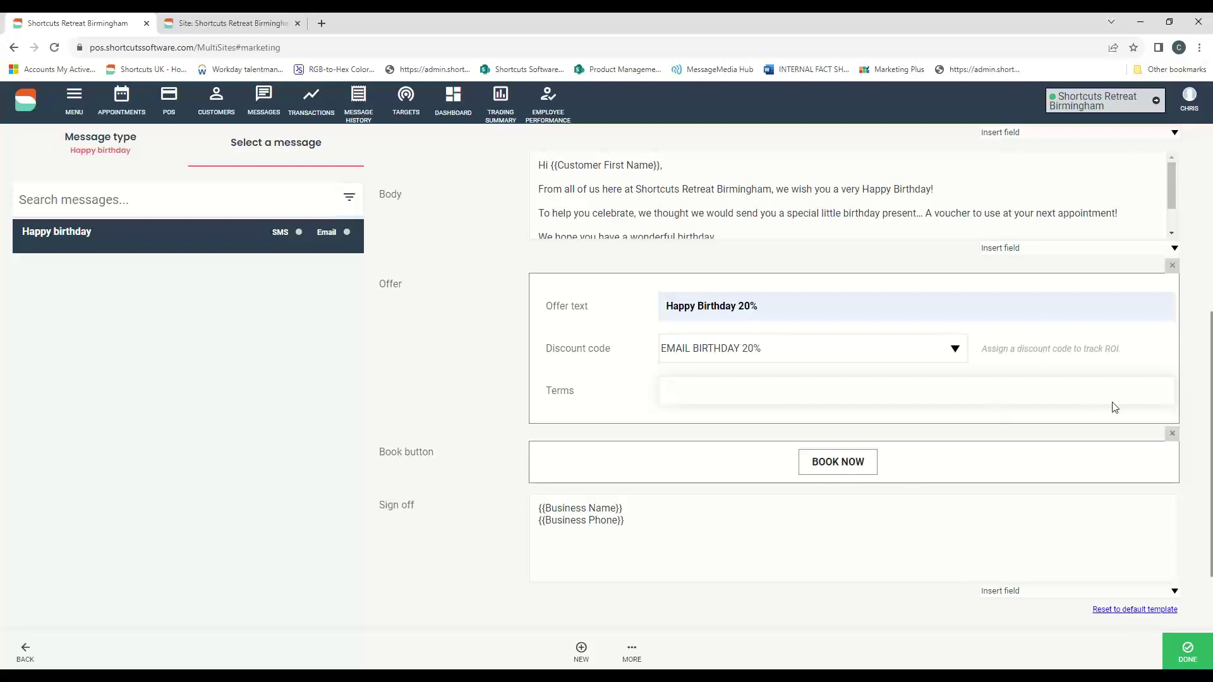
left_click(1171, 434)
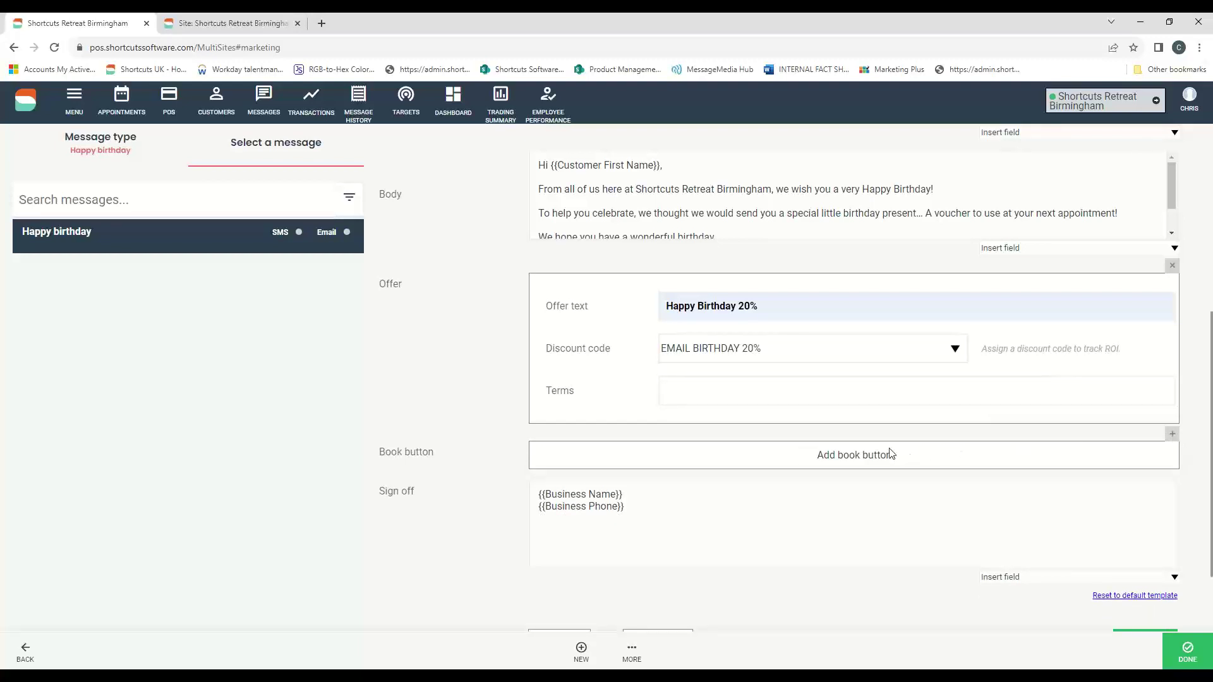
left_click(881, 455)
left_click(1172, 433)
left_click(894, 450)
left_click(1172, 433)
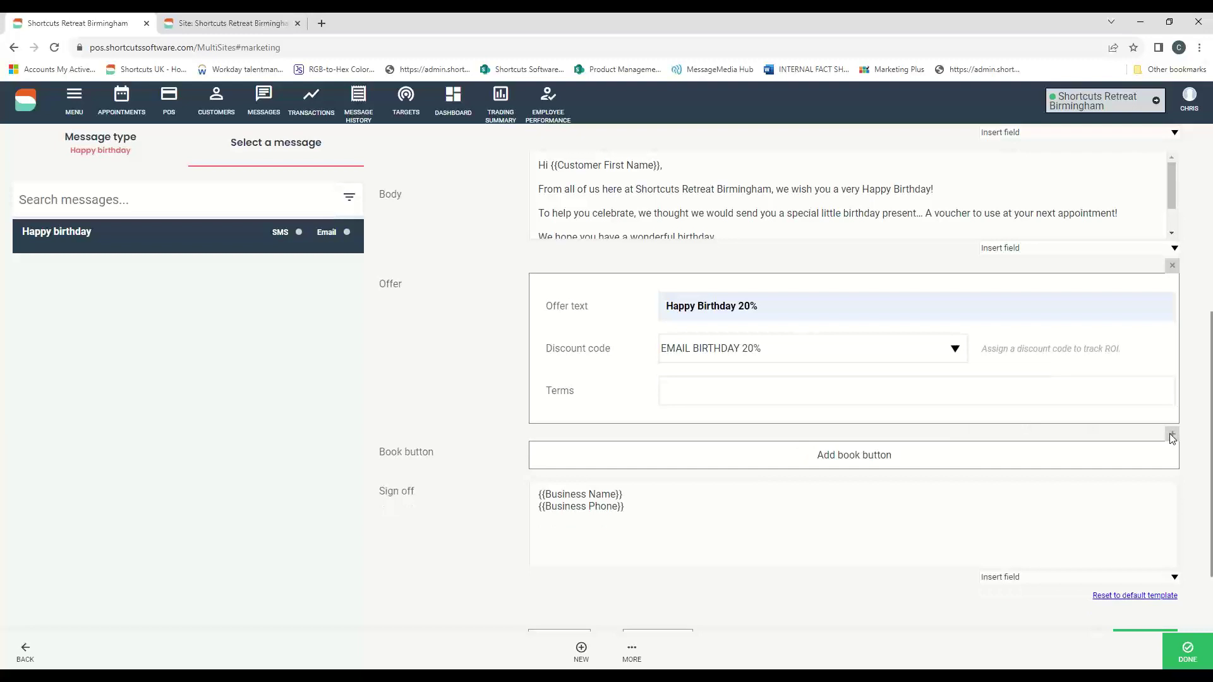
left_click(846, 467)
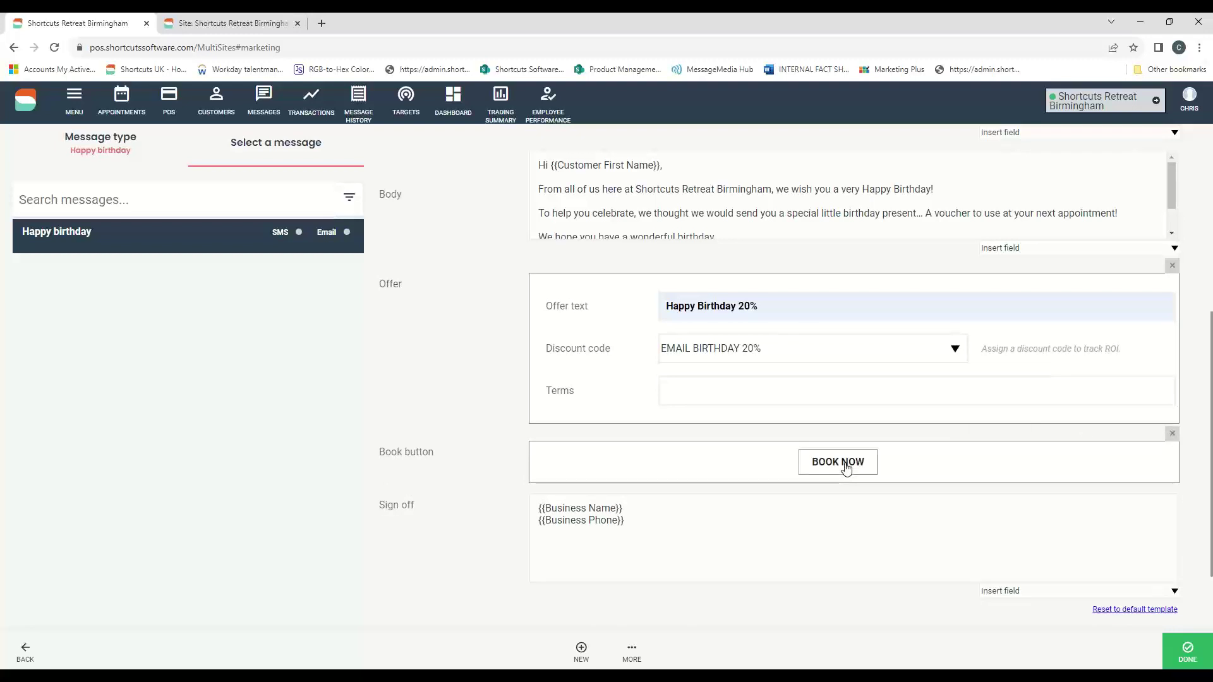
scroll(943, 447, "down", 1)
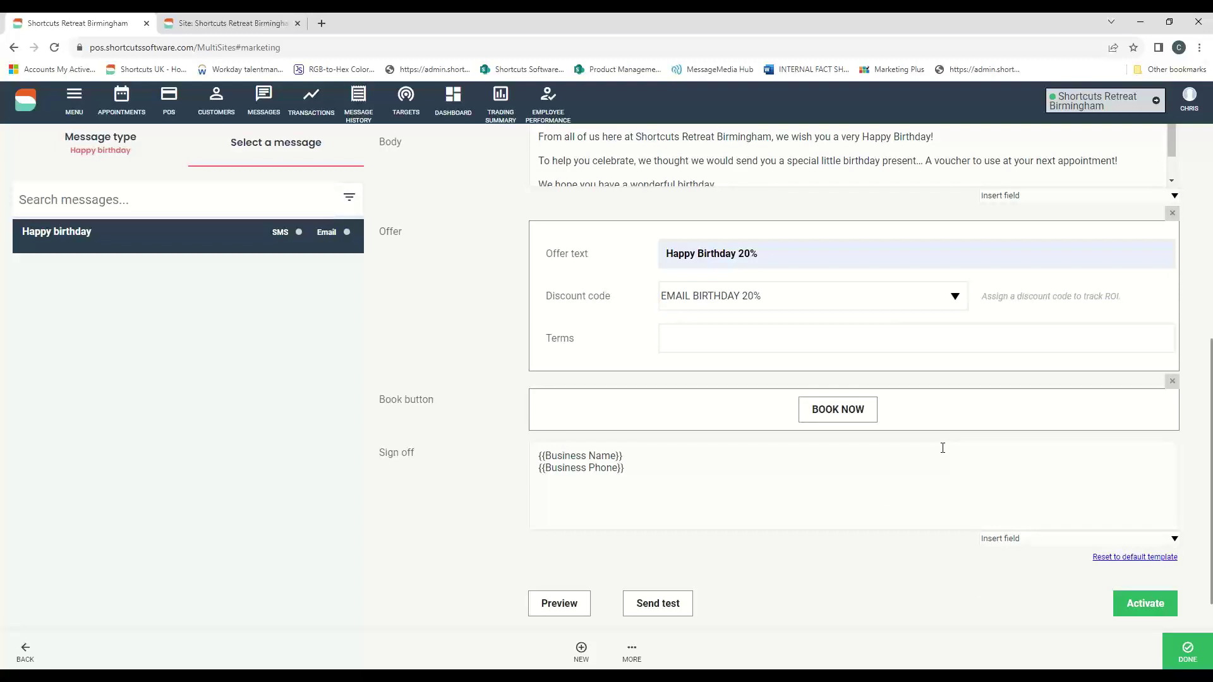
left_click_drag(656, 474, 530, 445)
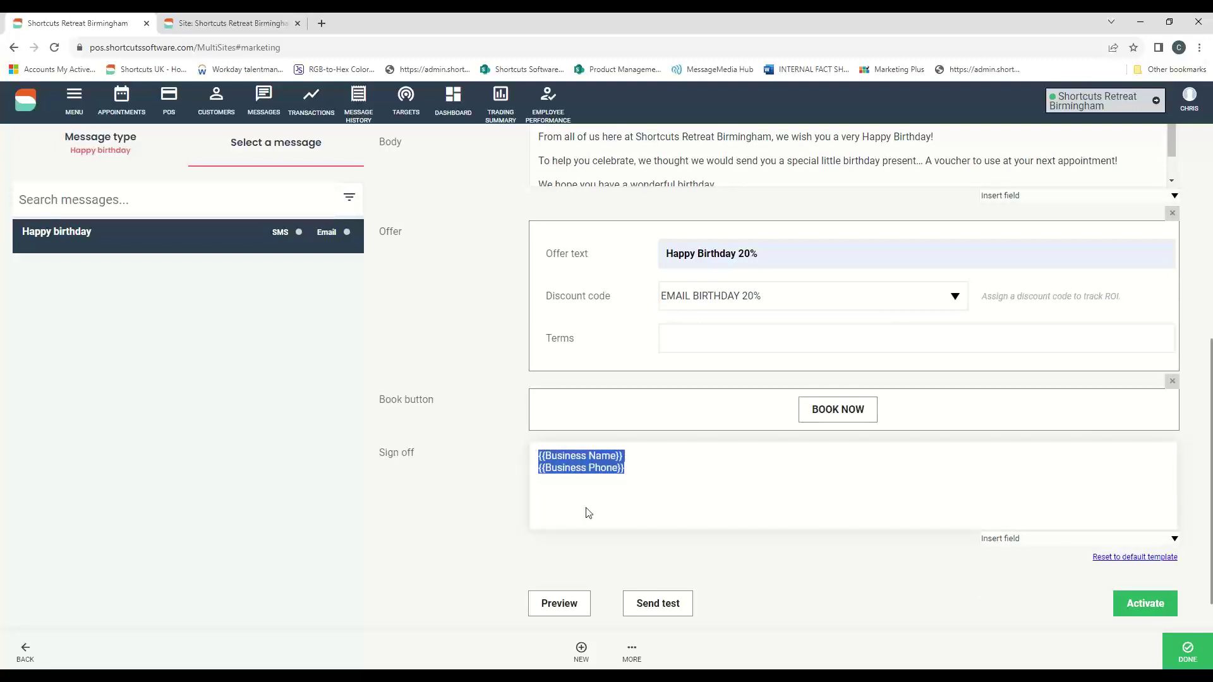
left_click(561, 608)
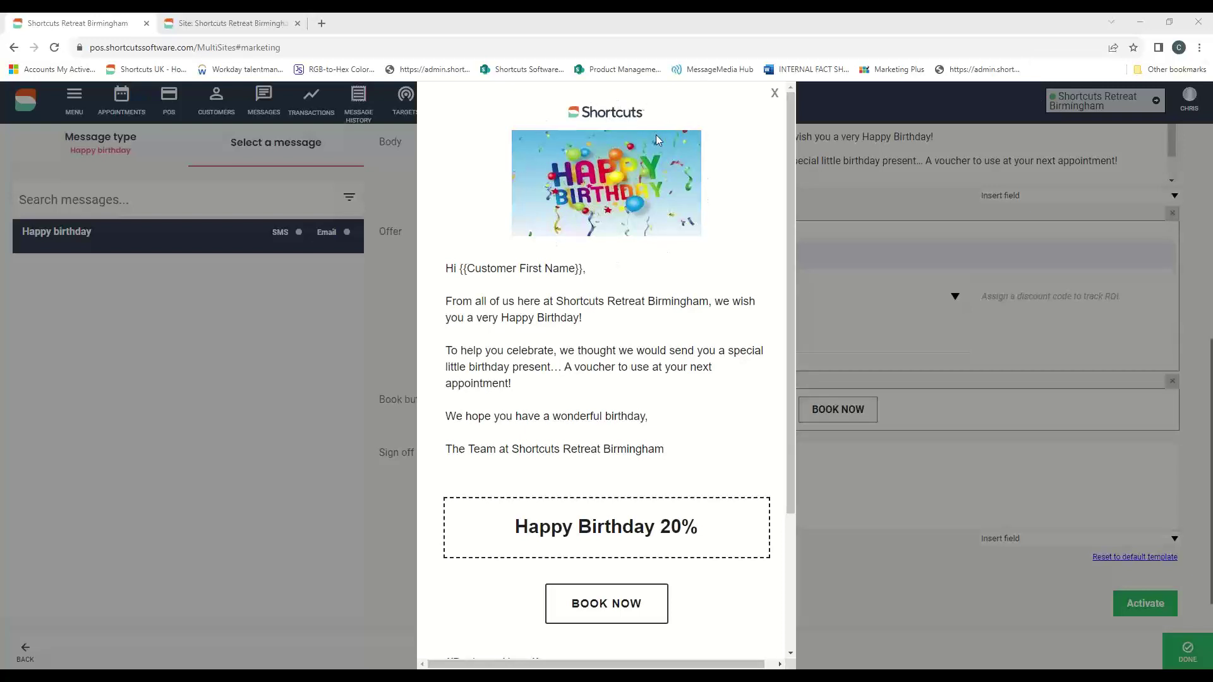
scroll(630, 279, "down", 1)
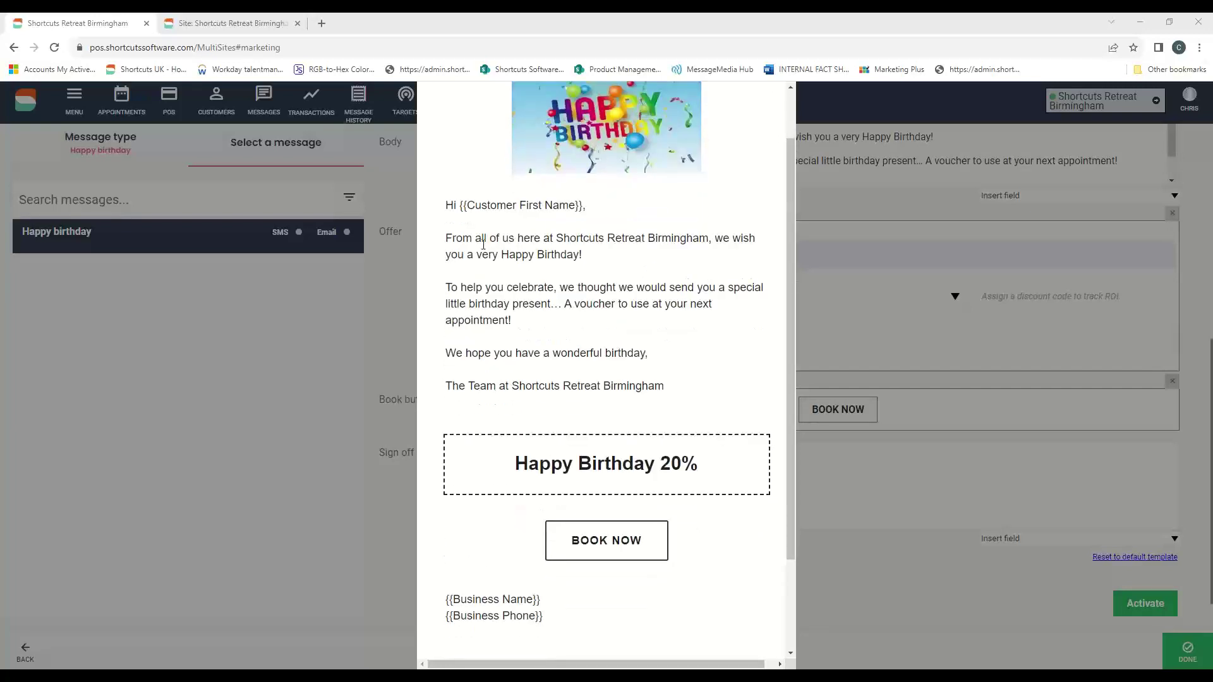
scroll(511, 295, "down", 1)
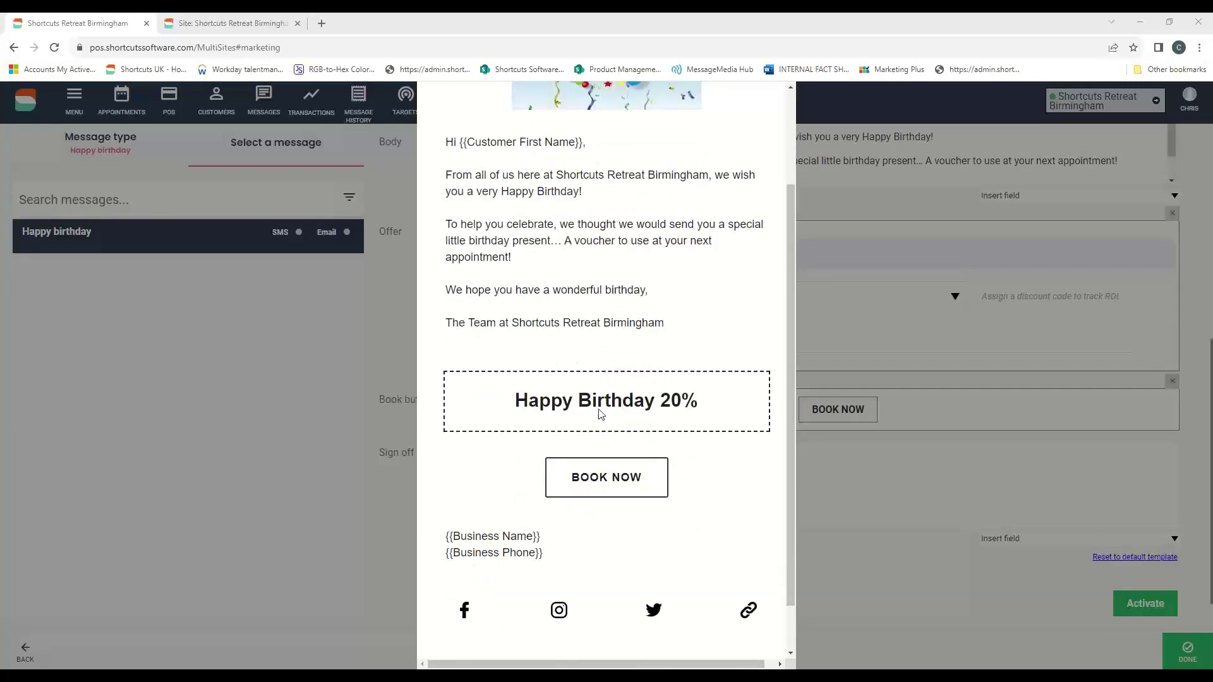
scroll(600, 490, "down", 1)
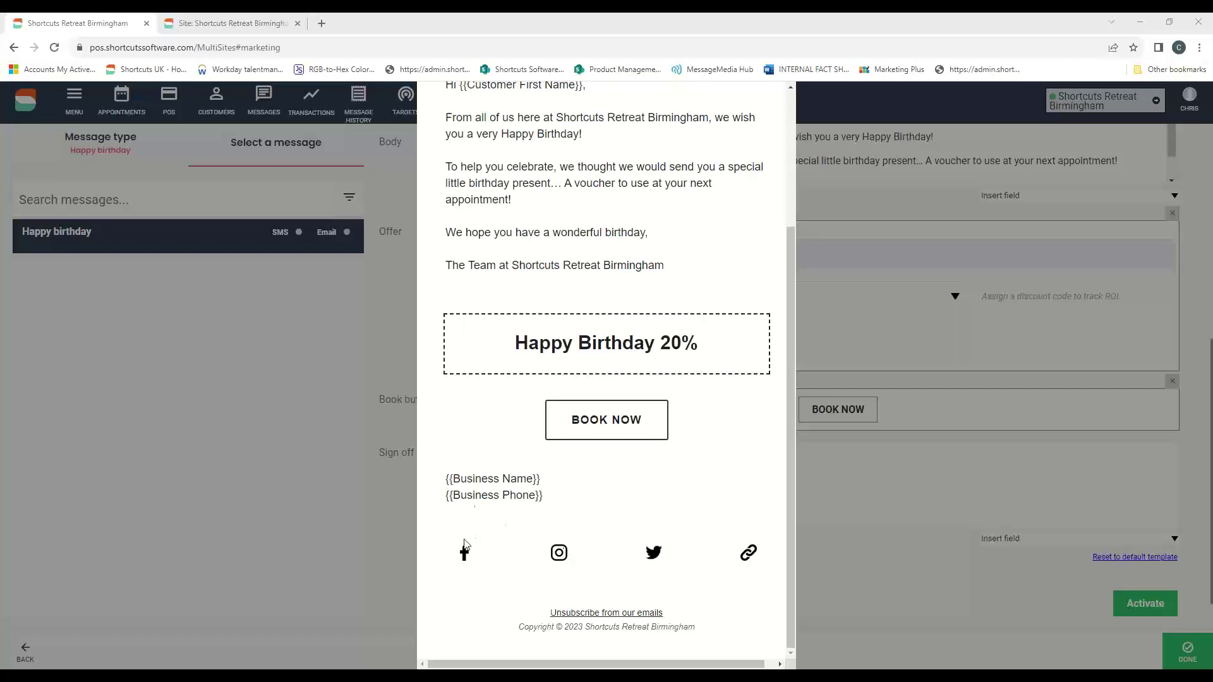
left_click(836, 489)
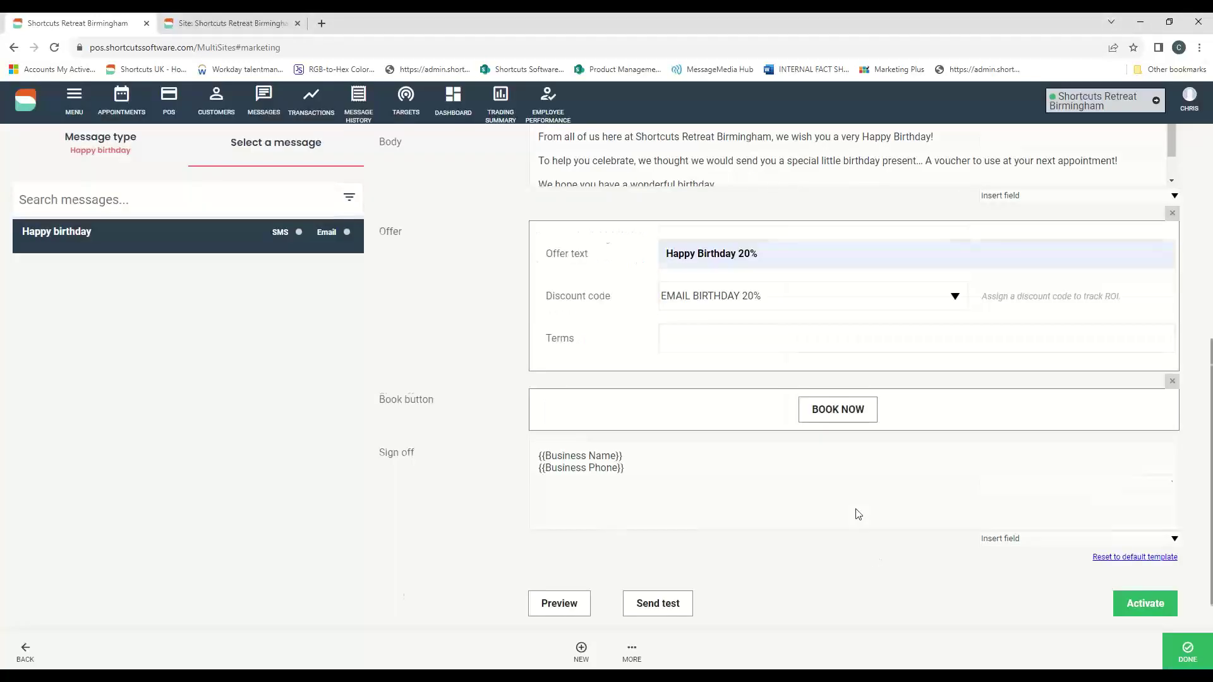
- Activate the Happy birthday email and go back to the Select a message type list
scroll(863, 522, "down", 1)
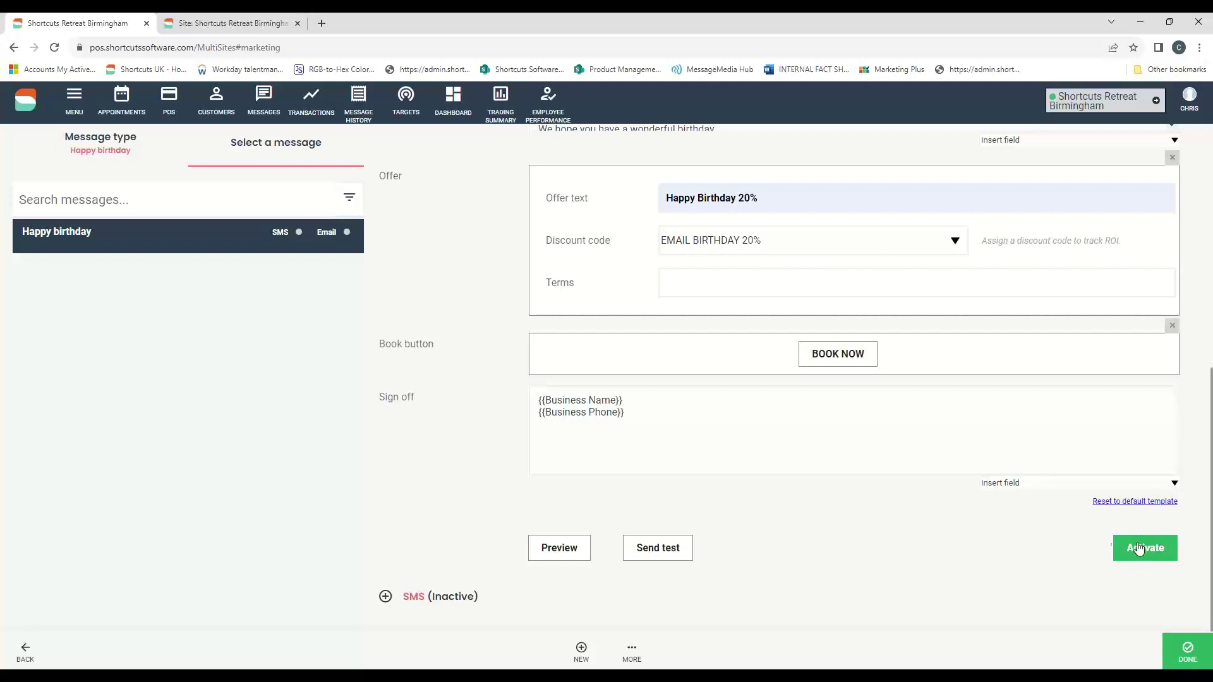
left_click(1190, 651)
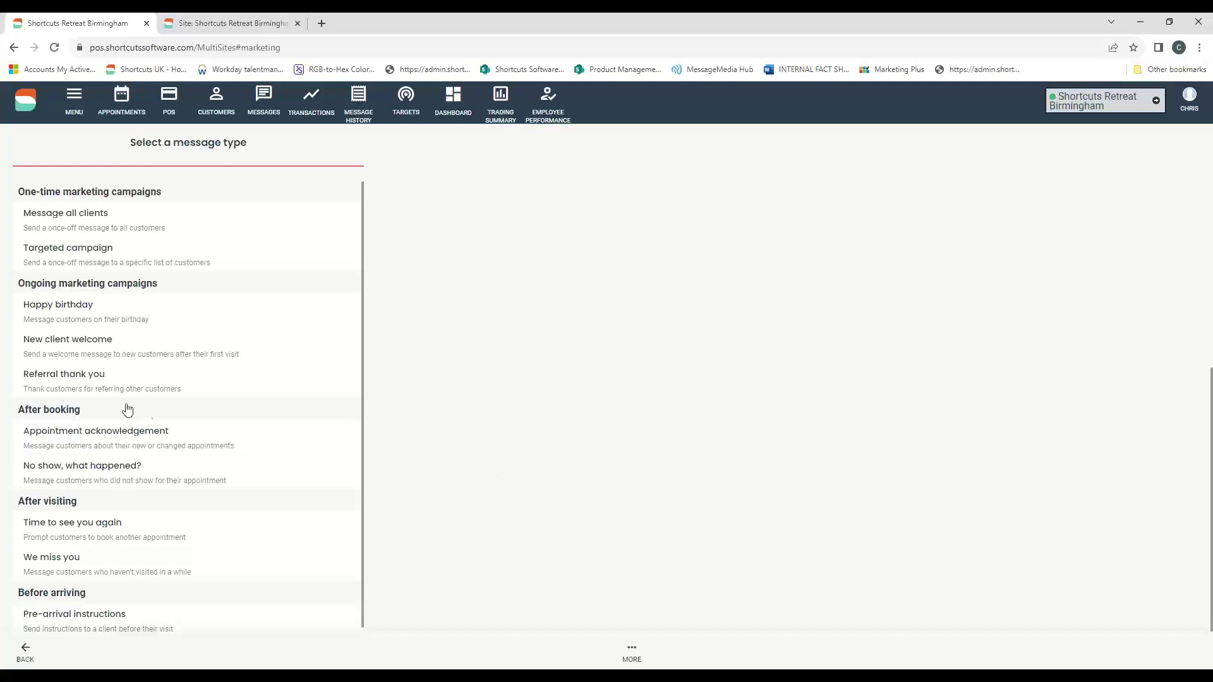
- Open Referral thank you, expand its inactive email, and scroll to the £20 off any service offer
left_click(68, 381)
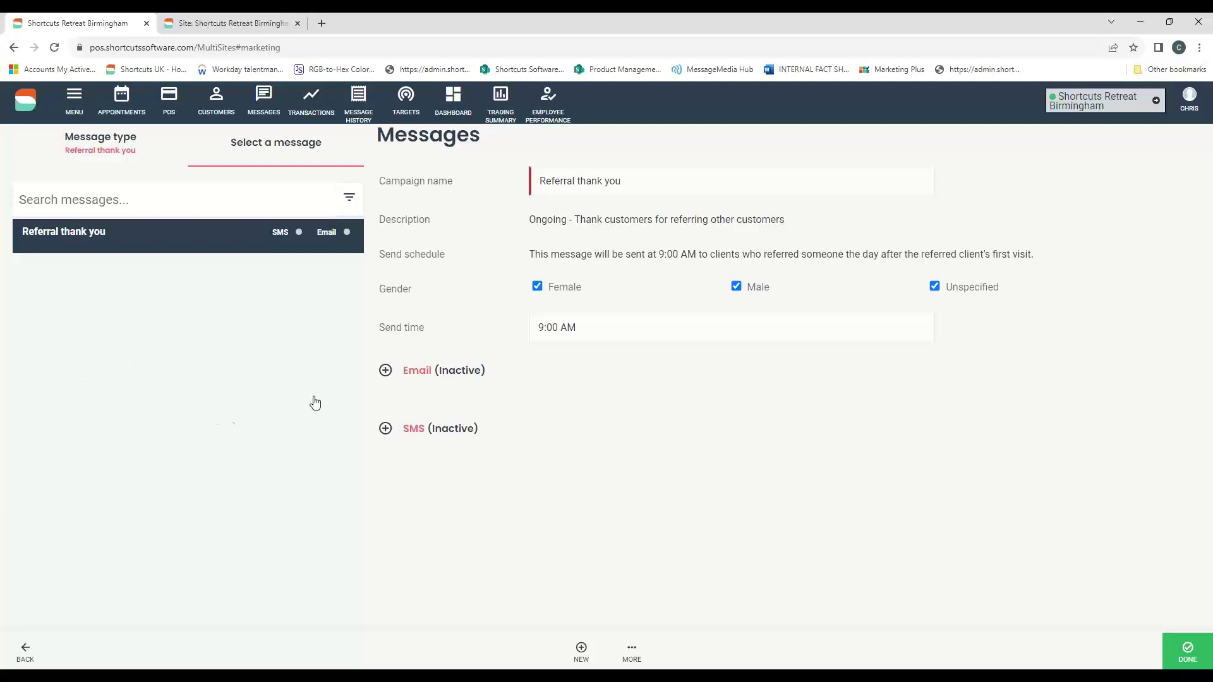
left_click(422, 374)
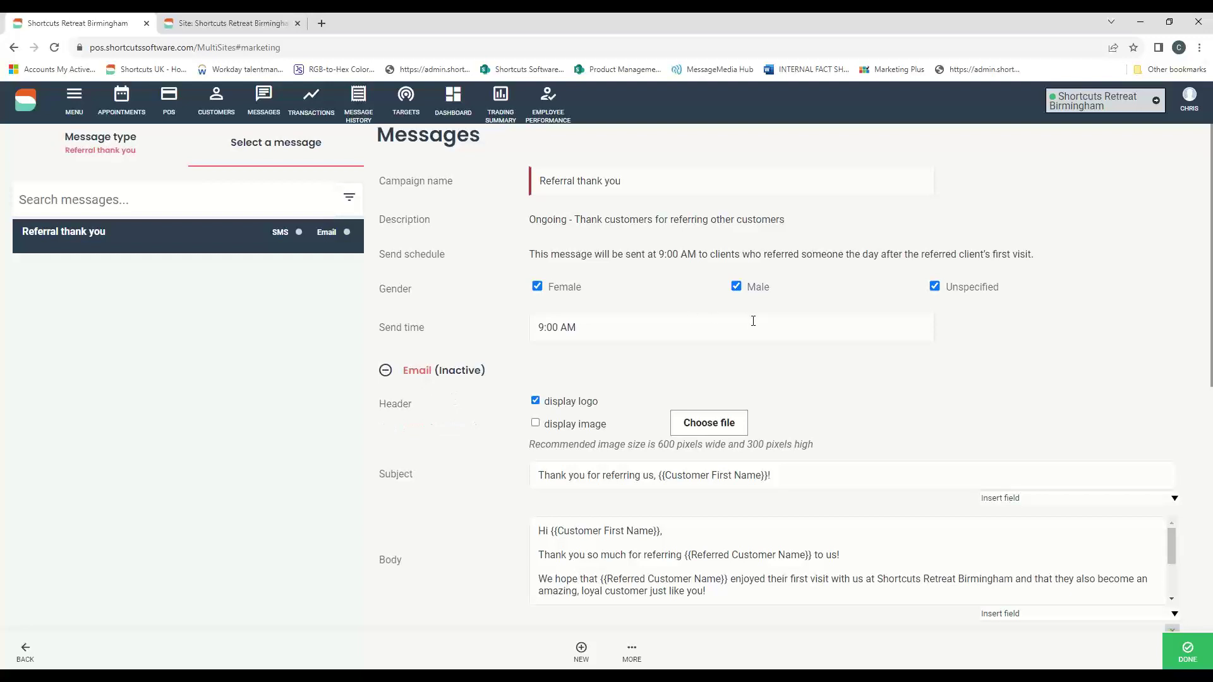
scroll(923, 387, "down", 2)
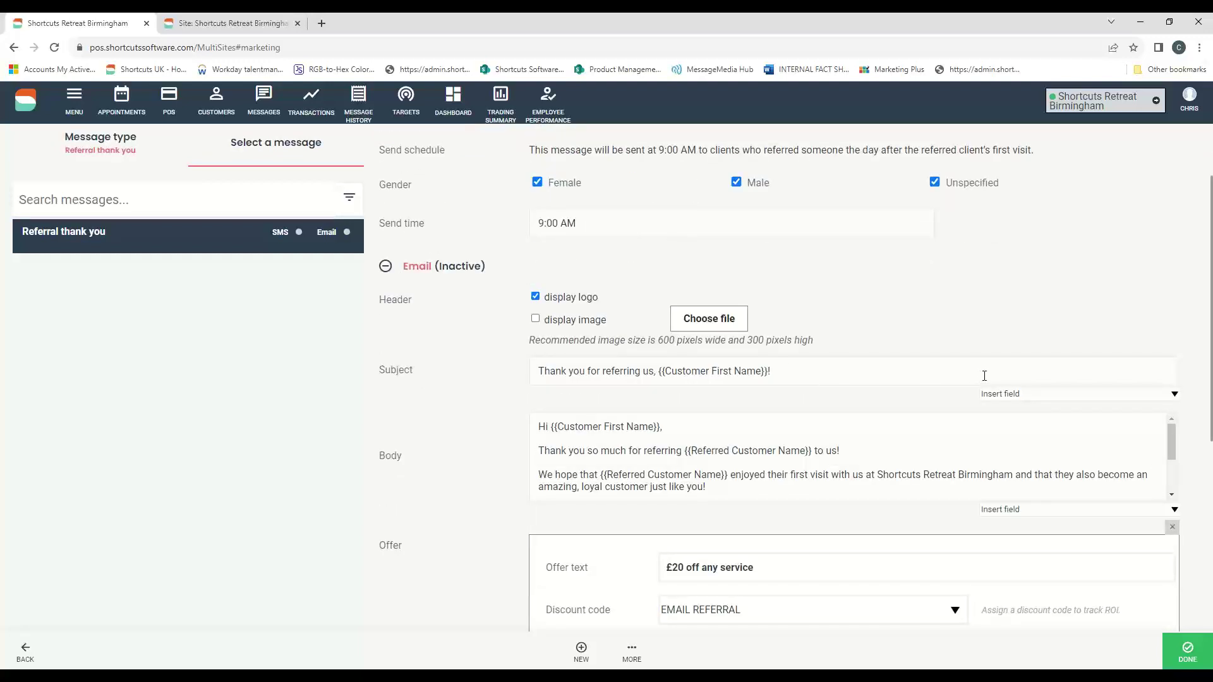
scroll(708, 366, "down", 1)
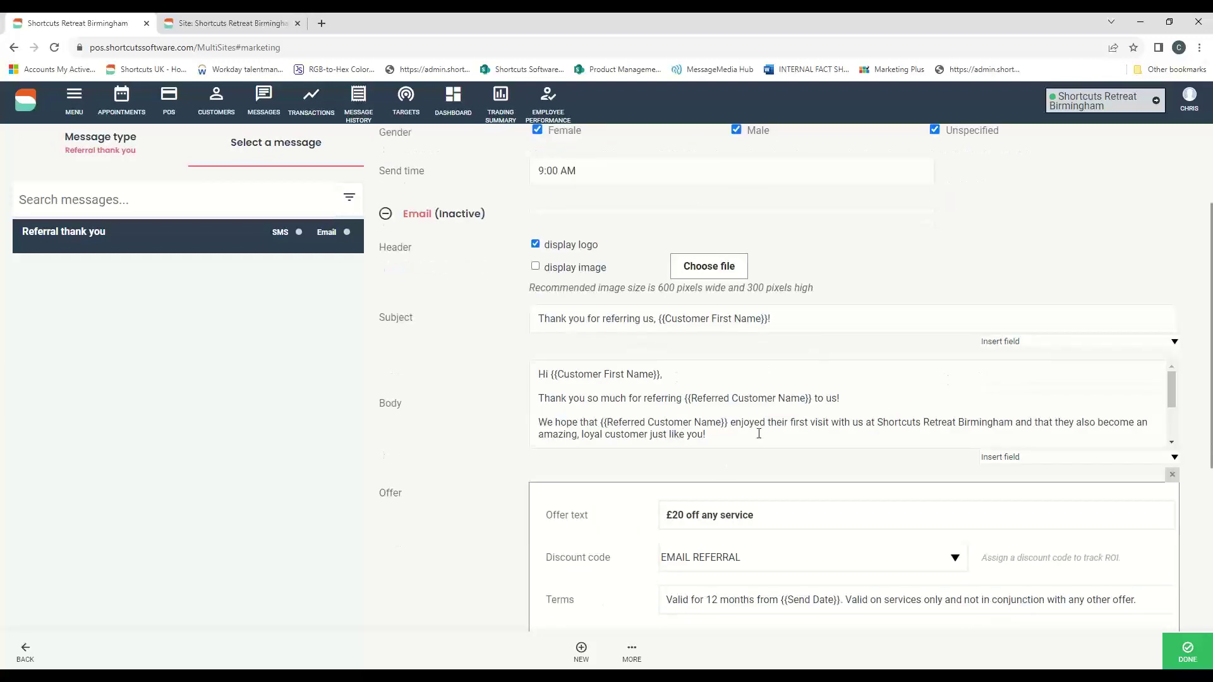
scroll(733, 474, "down", 1)
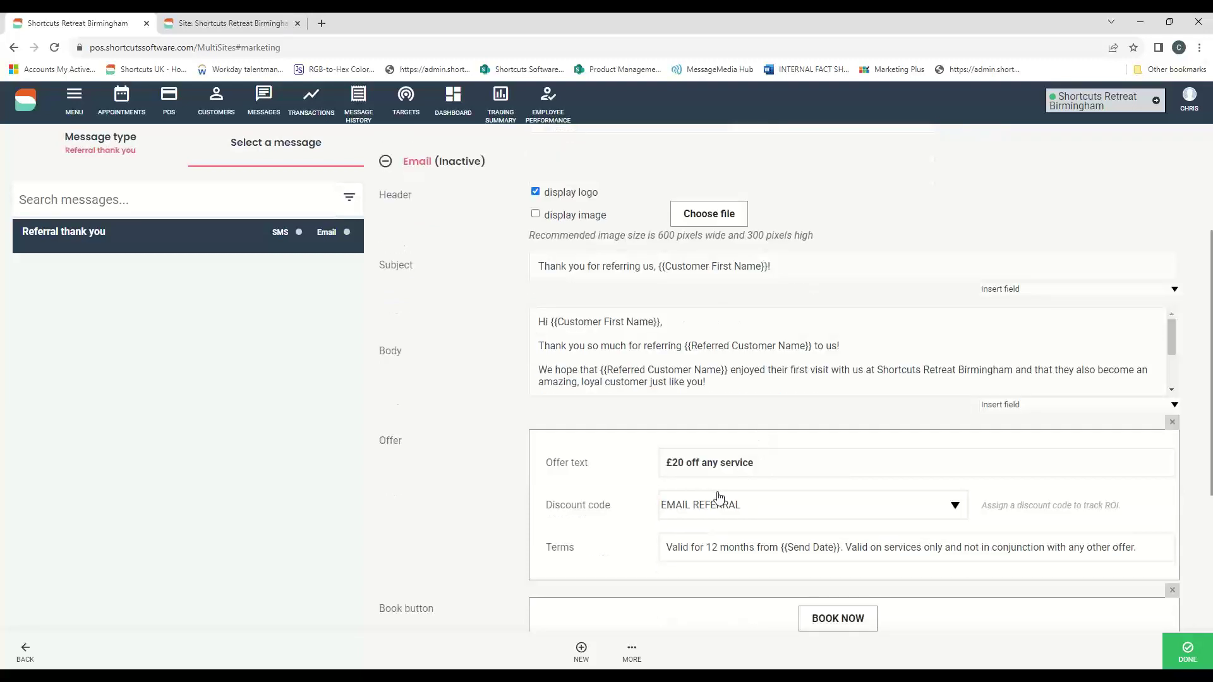
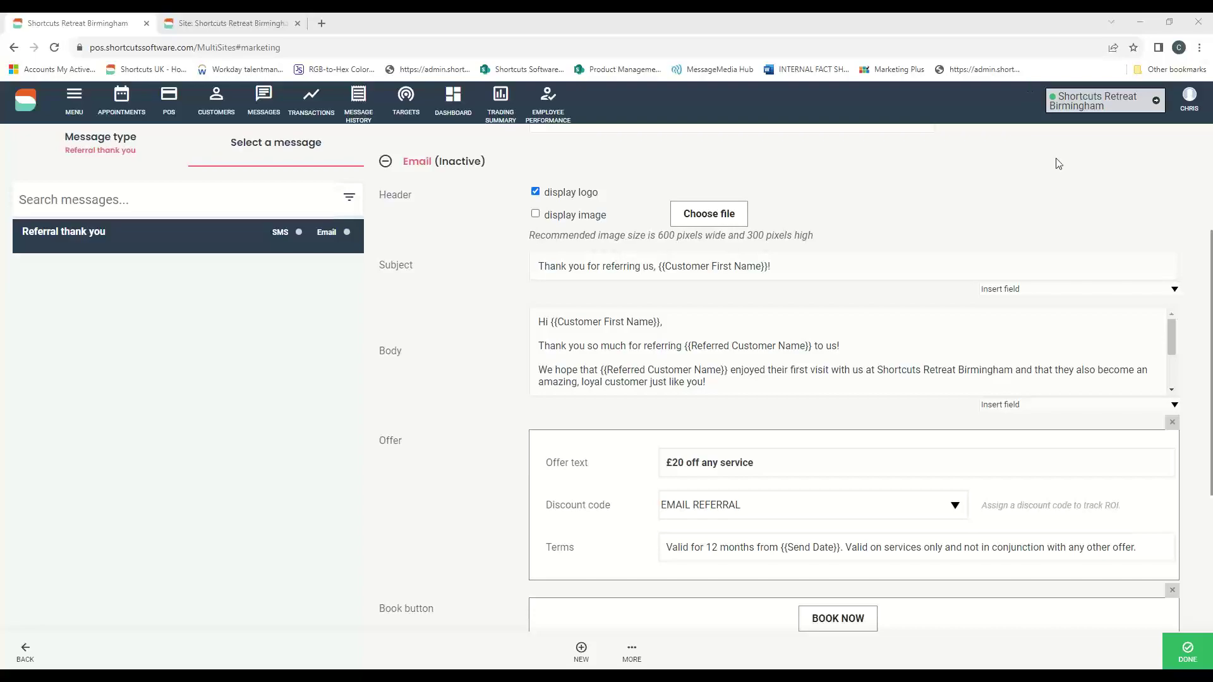
- Switch from the web marketing page to the desktop appointment book with Alt+Tab
key("alt+Tab")
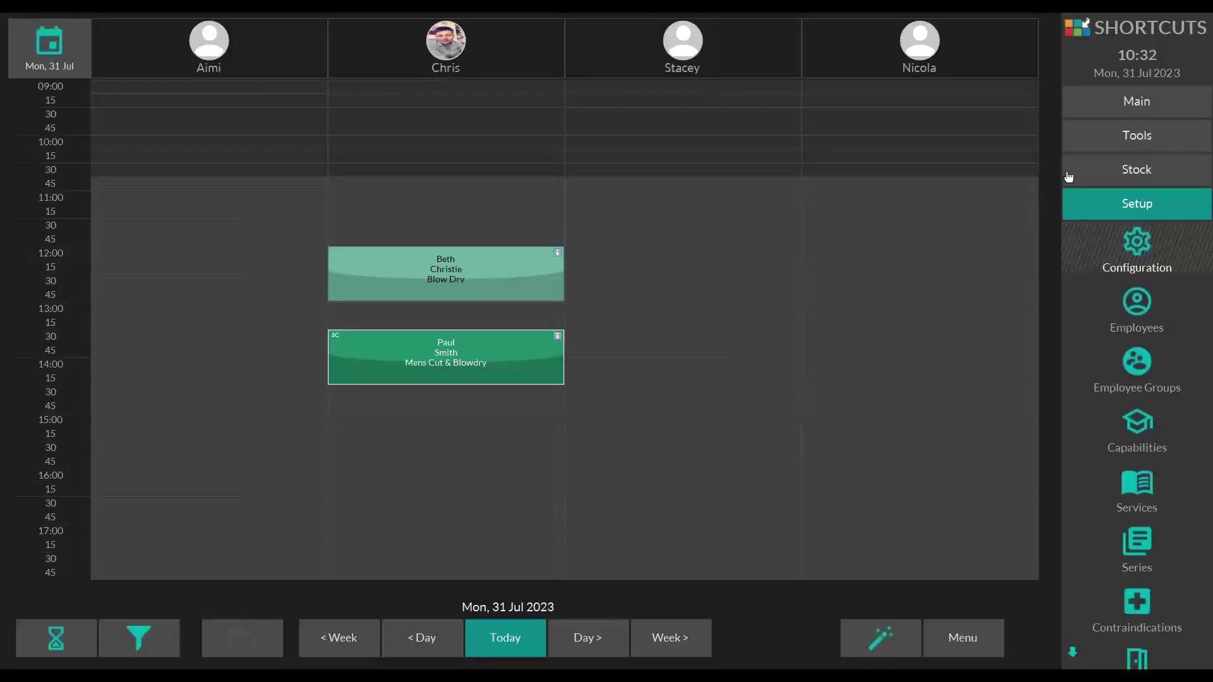
- Open the Clients settings under Setup > Configuration > General
left_click(1121, 204)
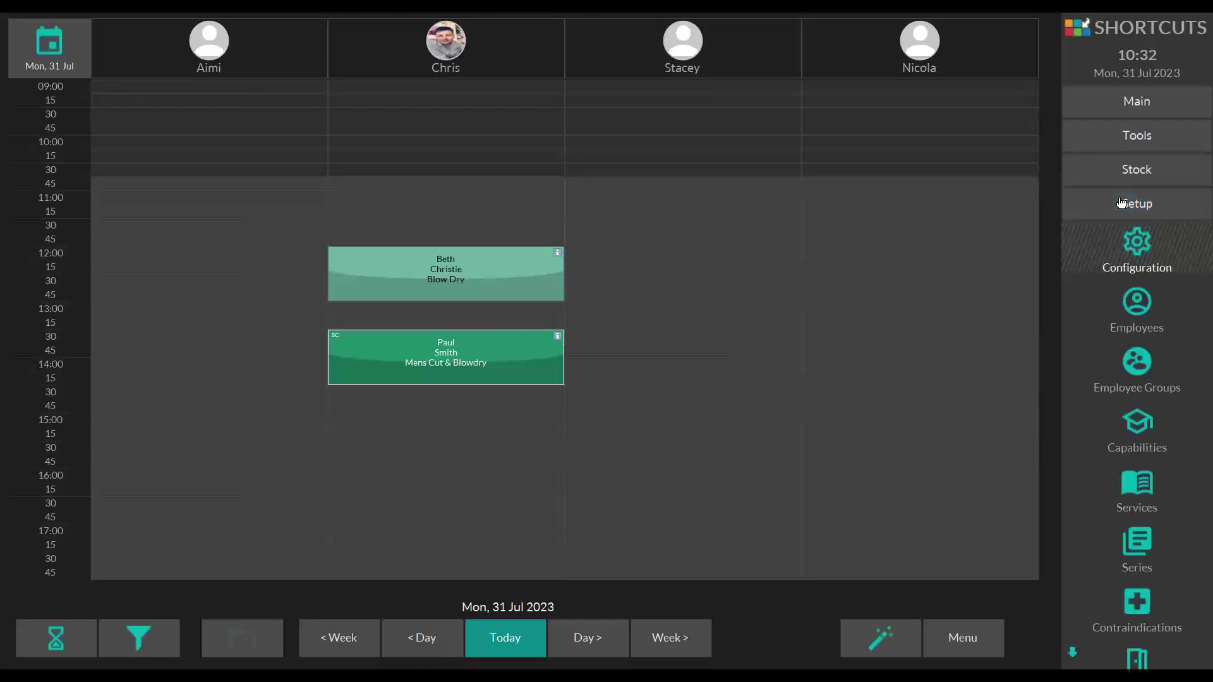
left_click(1147, 244)
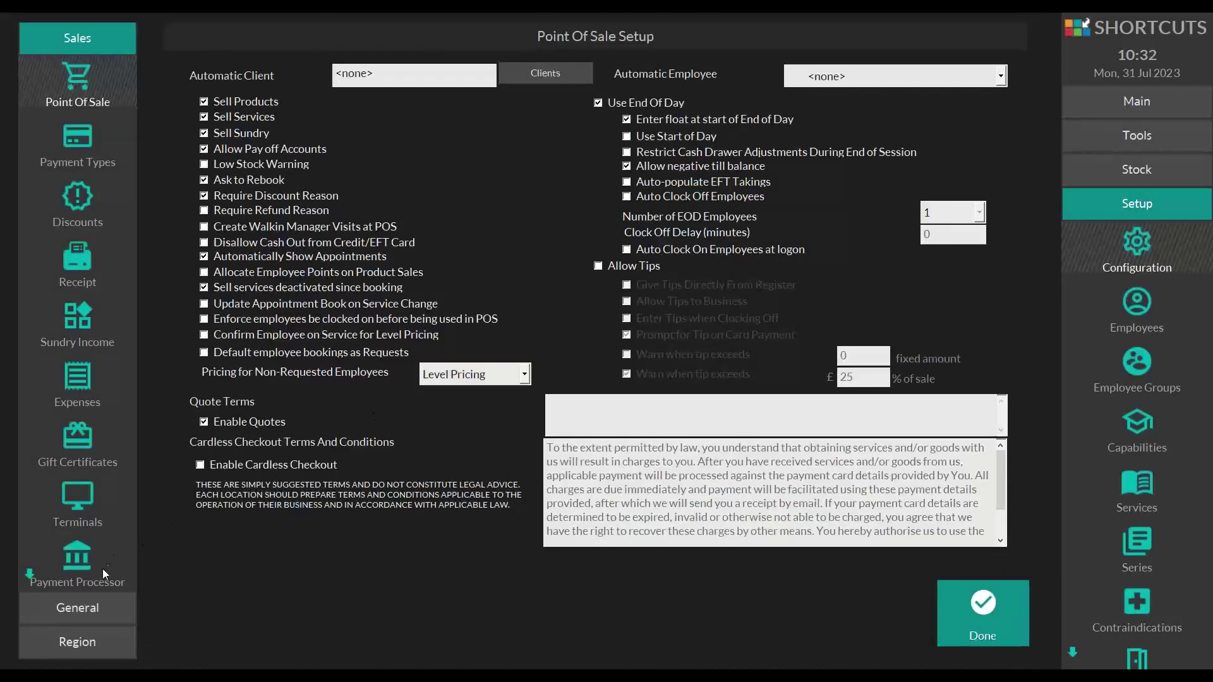
left_click(79, 607)
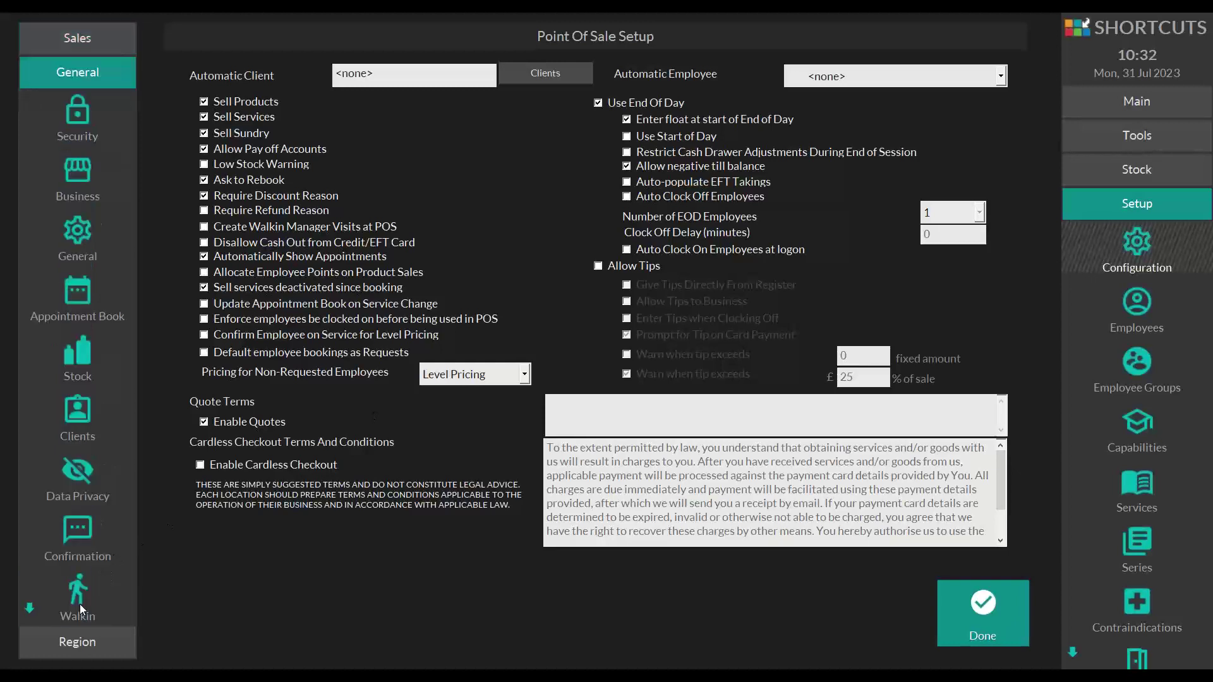
left_click(75, 411)
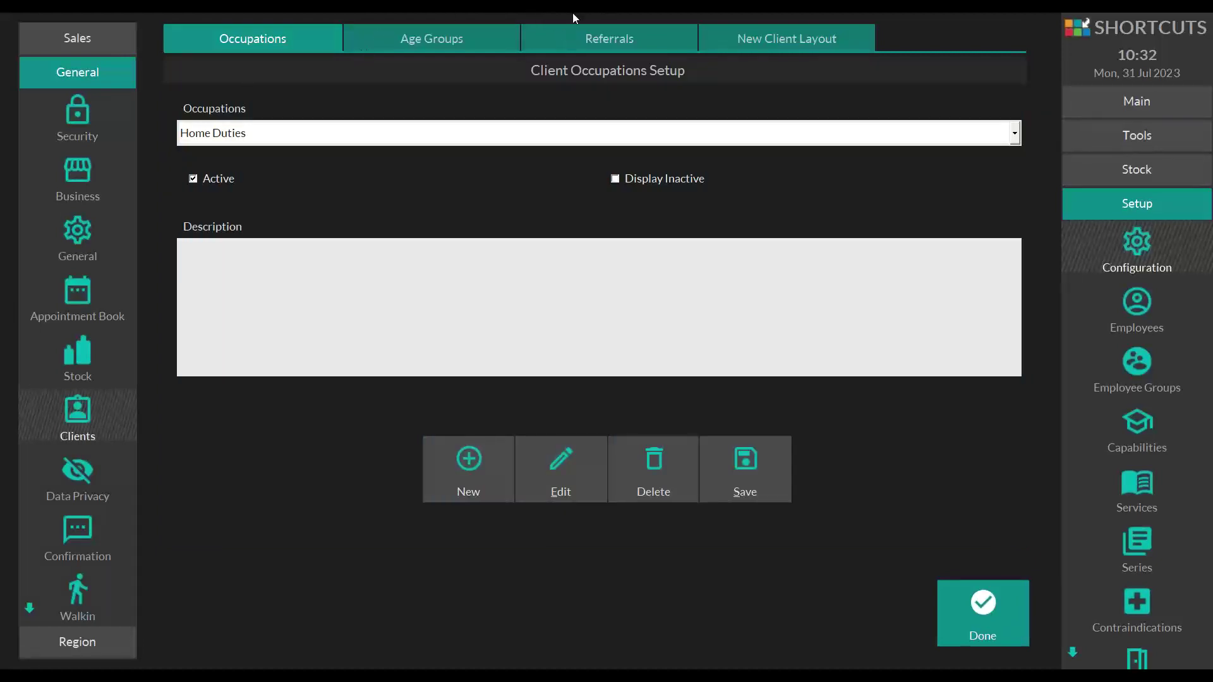
- Review the referral methods, leaving <Another Client> selected, and move to New Client Layout
left_click(610, 37)
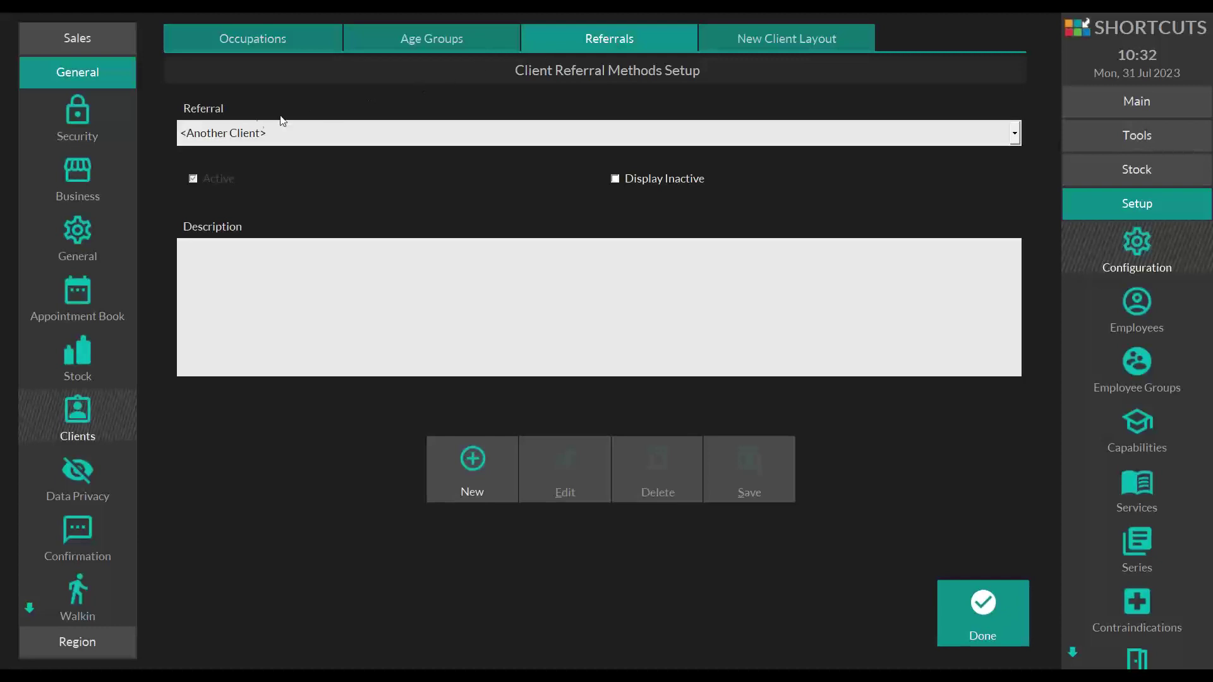
left_click(265, 142)
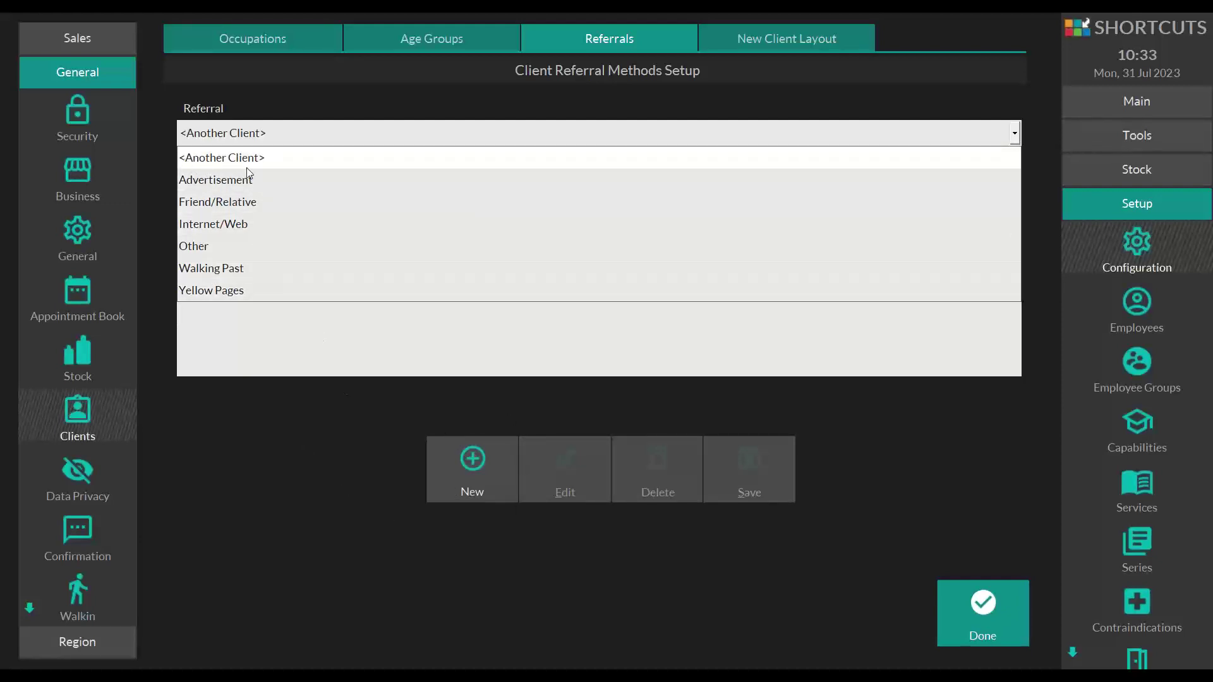
left_click(207, 163)
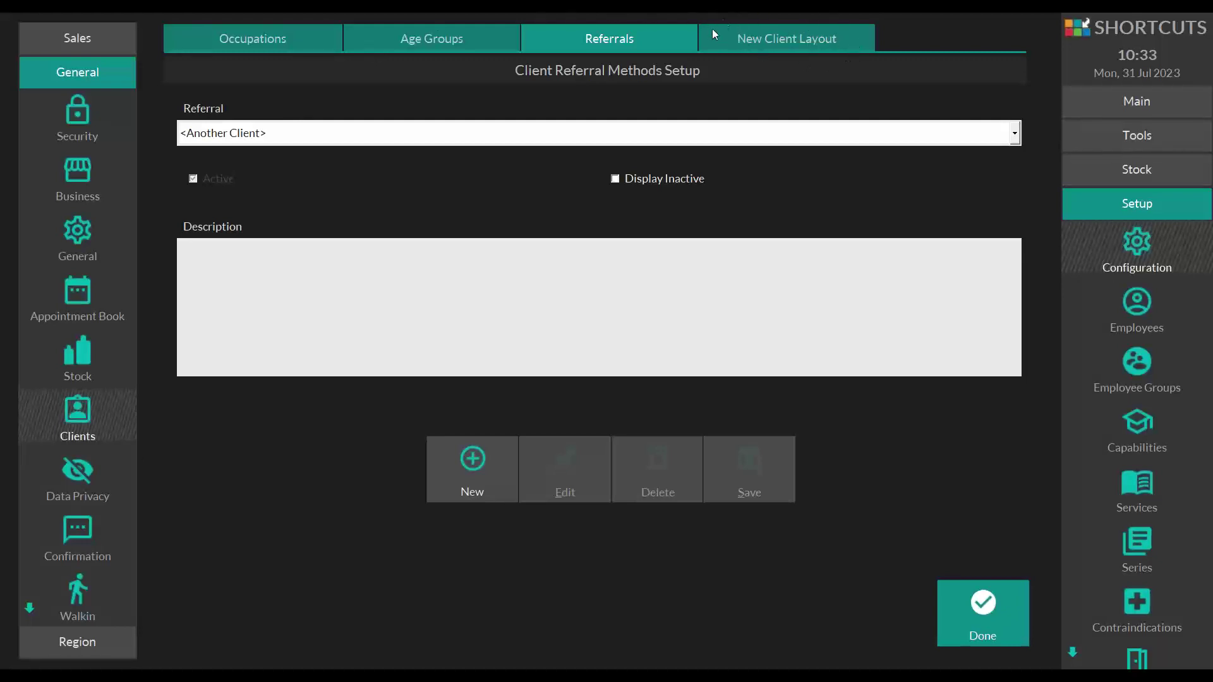
left_click(771, 48)
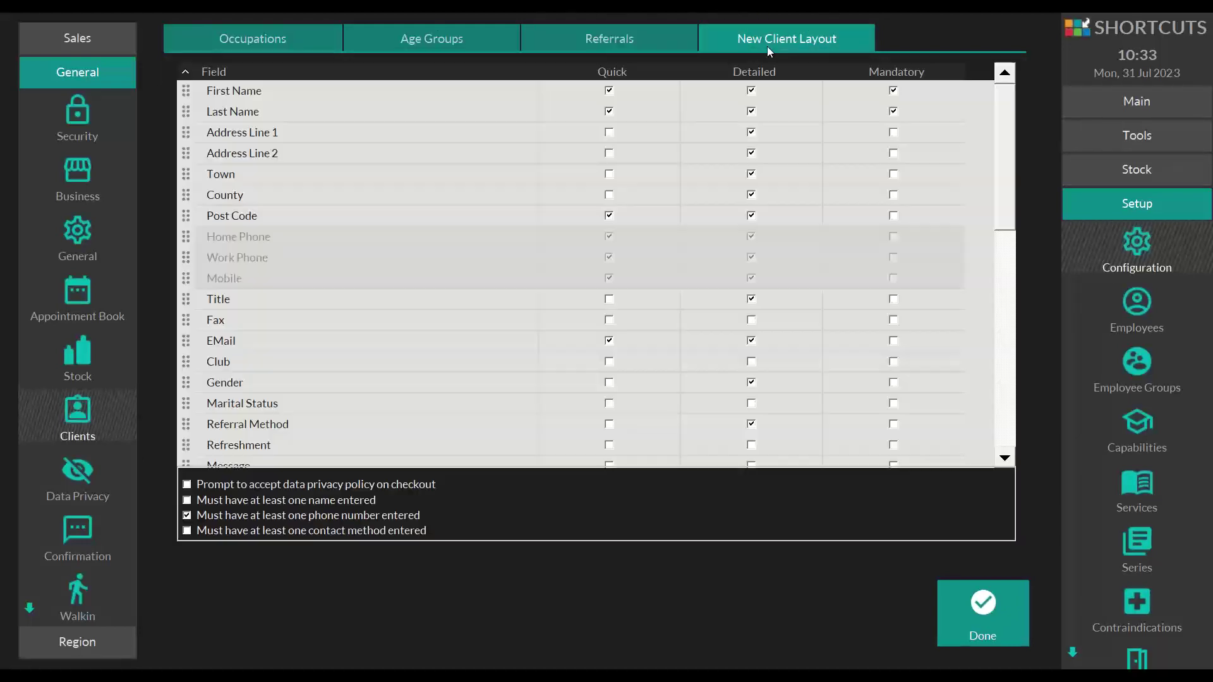
- Sort the field list by the Quick column and tick Quick for Referral Method
right_click(716, 193)
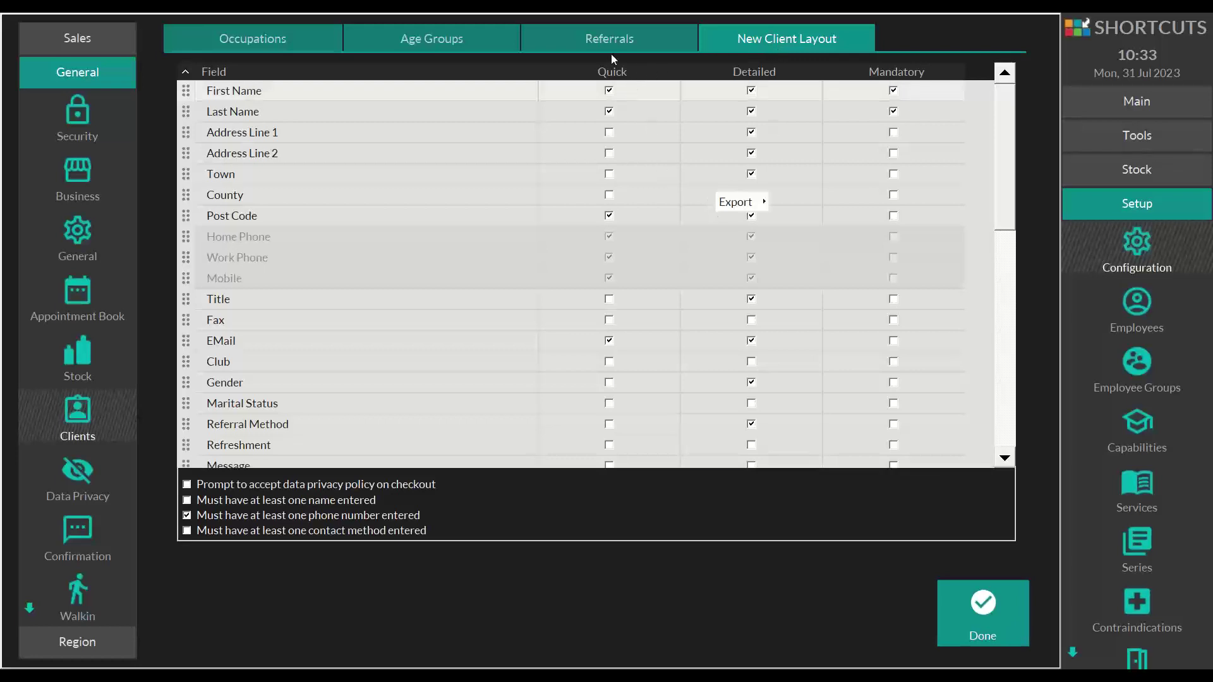
left_click(643, 65)
left_click(670, 73)
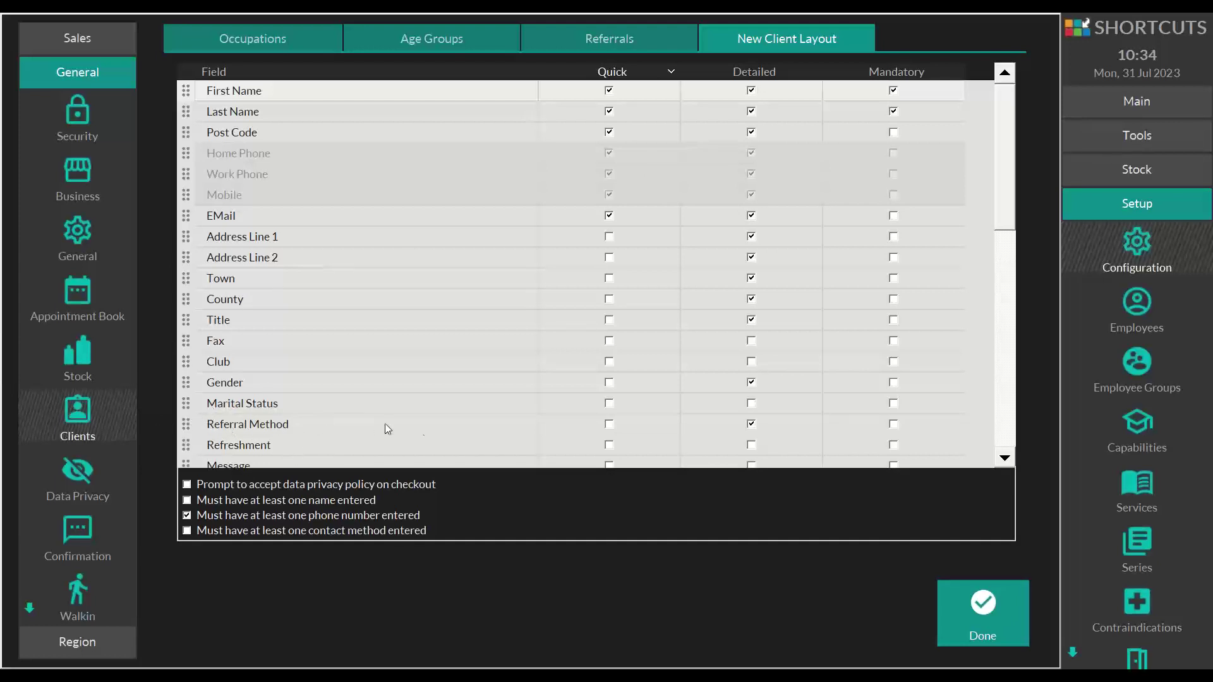
left_click(607, 425)
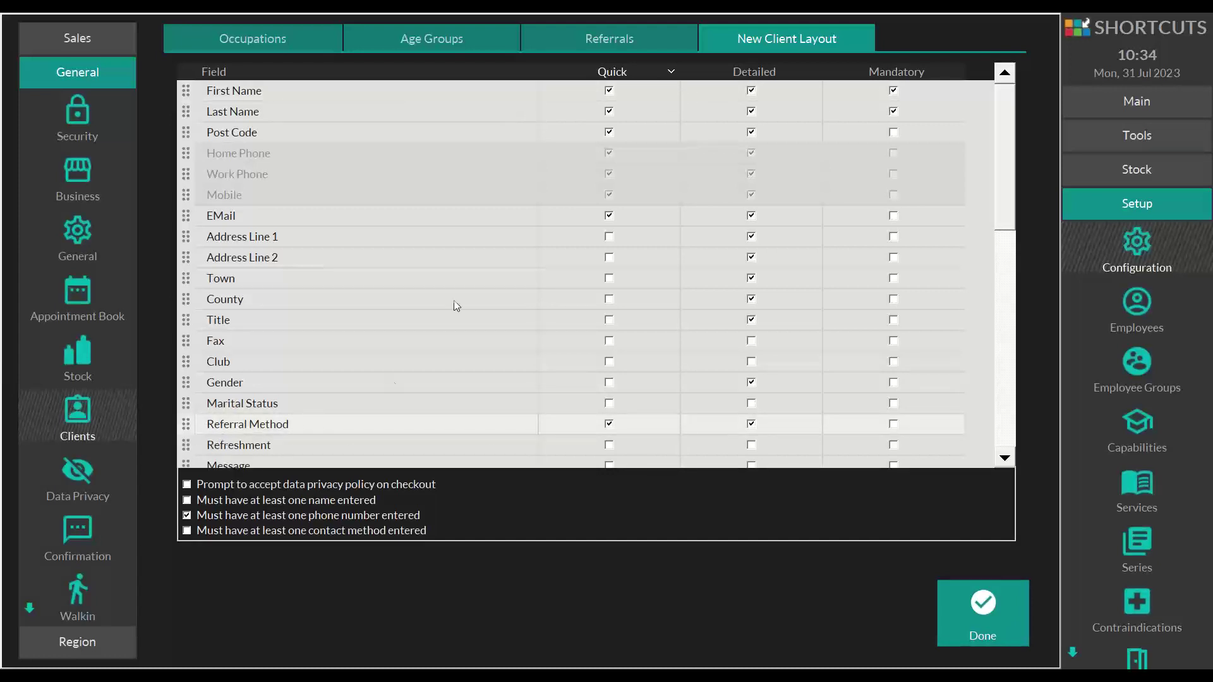
left_click(609, 424)
- Recheck the referral methods list, then click Done to return to the appointment book
left_click(594, 39)
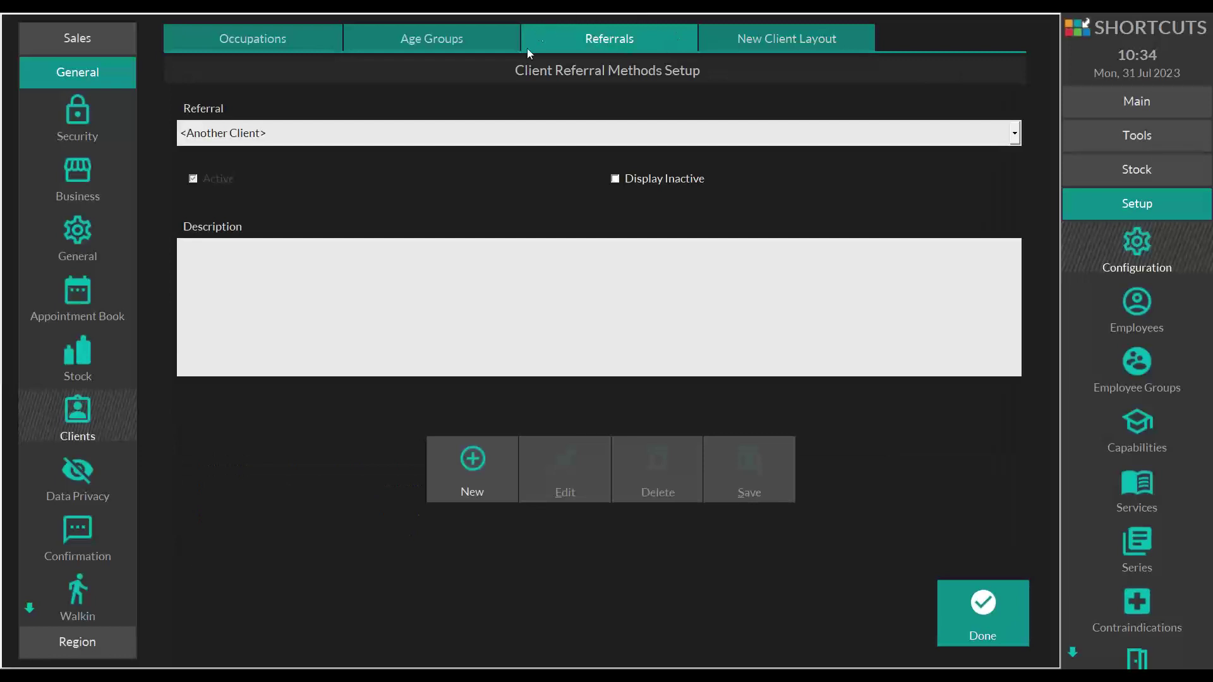
left_click(506, 132)
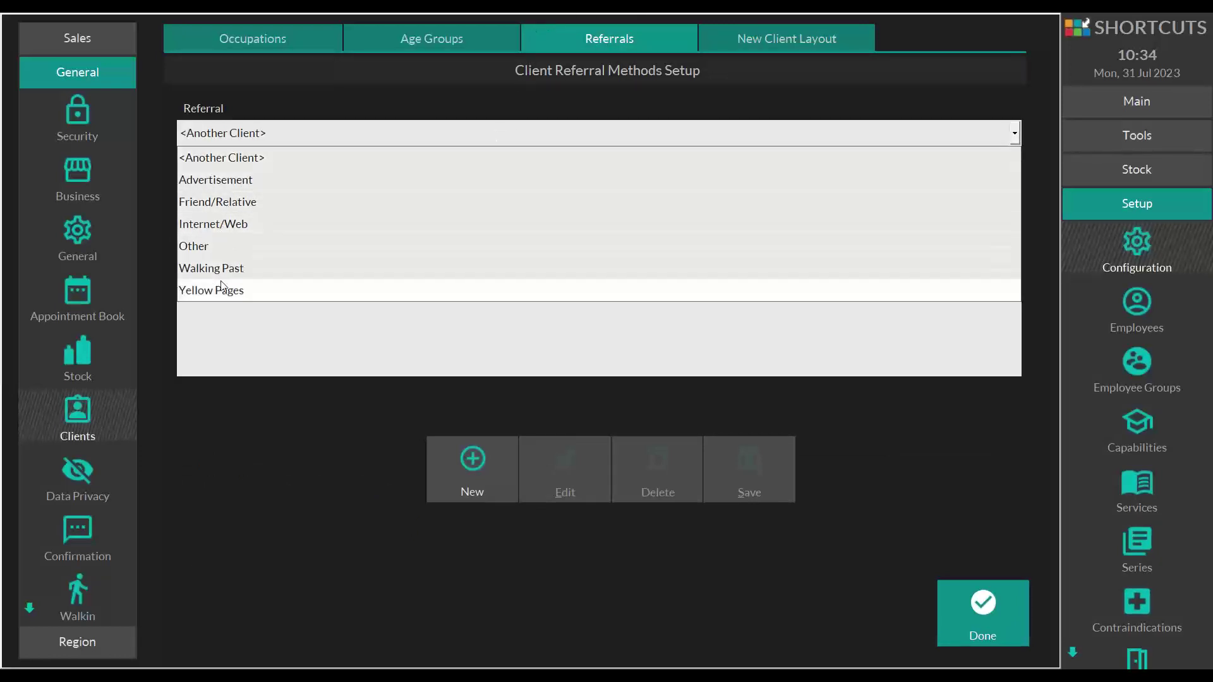
left_click(718, 47)
left_click(720, 44)
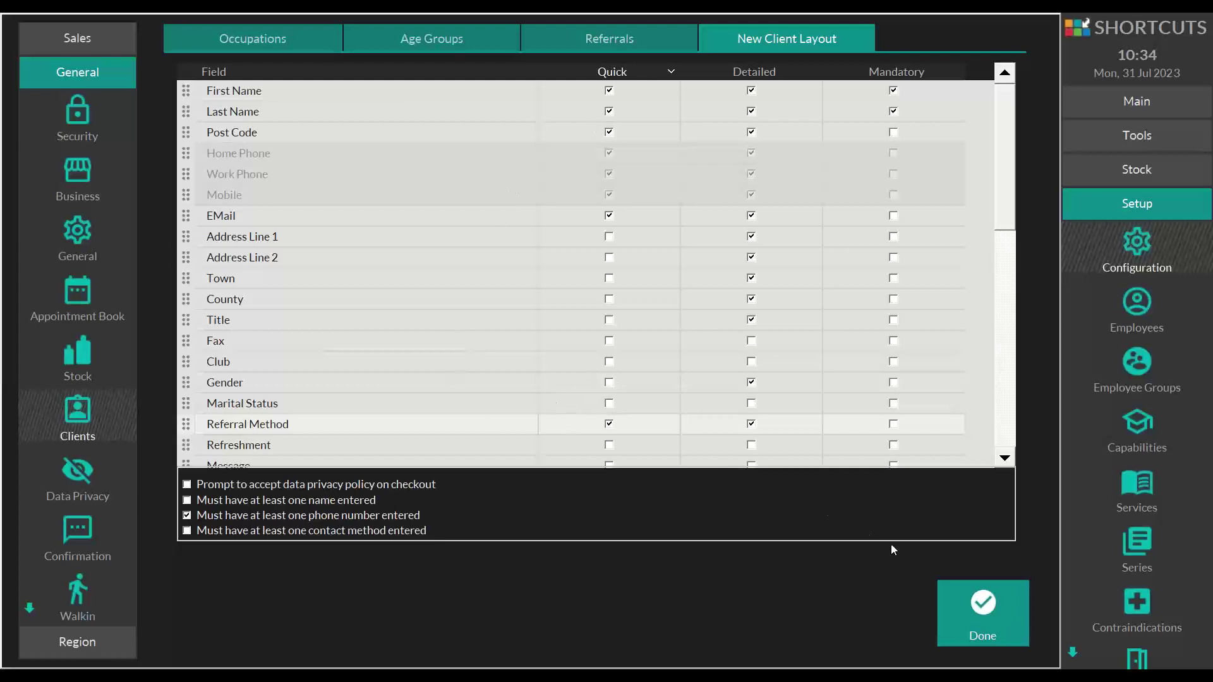
left_click(838, 359)
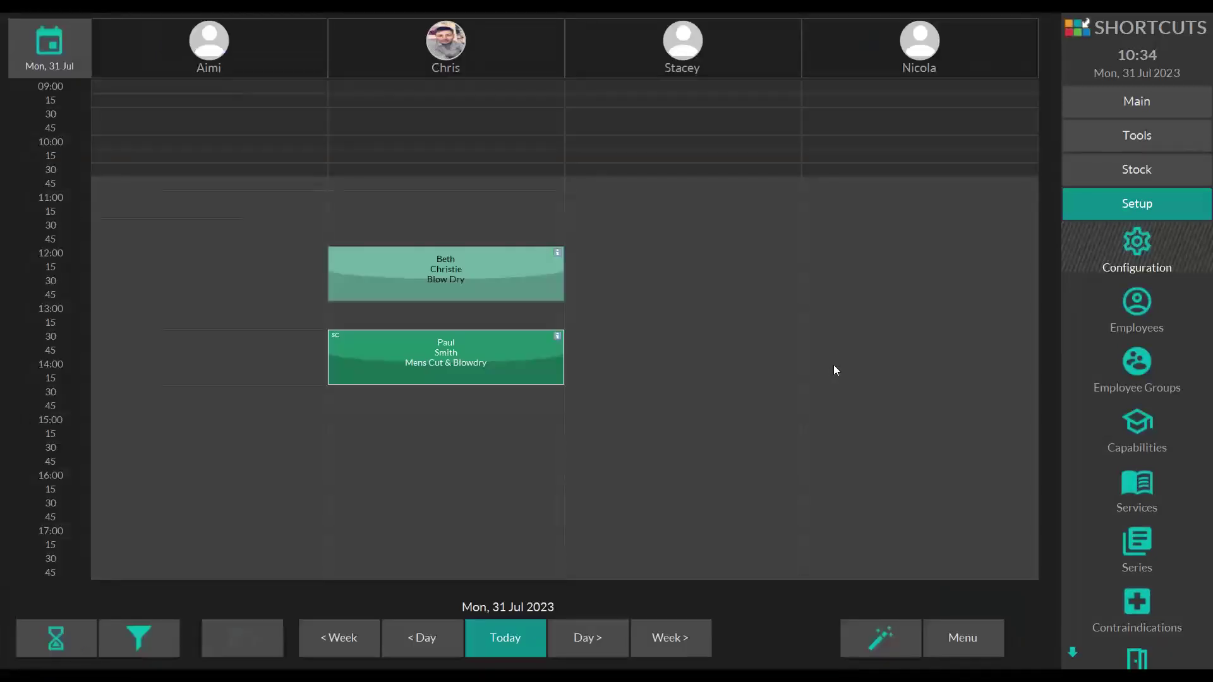
- From the empty 12:00 slot, add a new client referred by <Another Client> and attempt saving
left_click(639, 252)
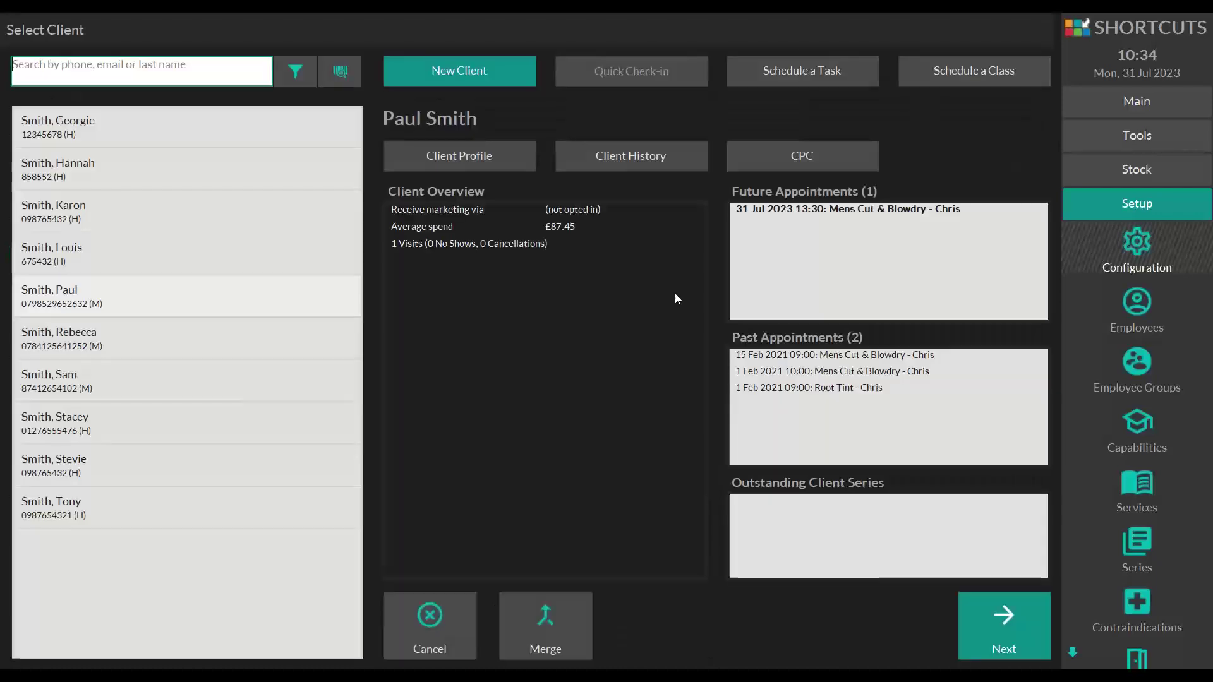
left_click(474, 74)
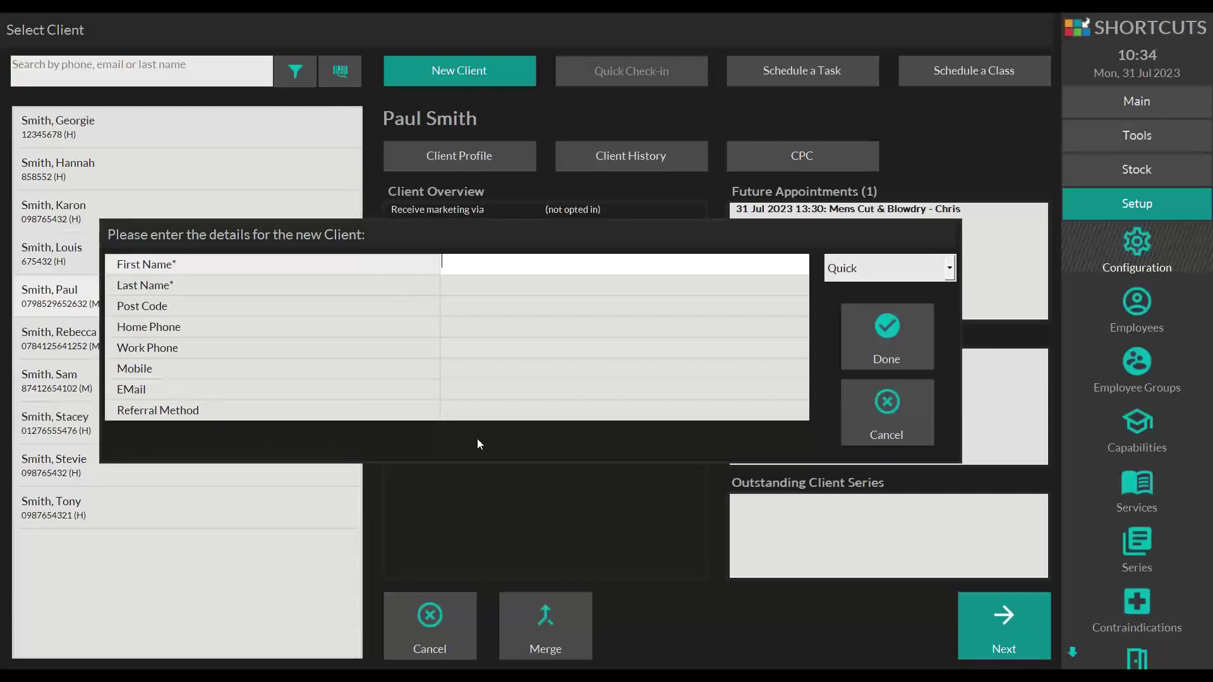
left_click(531, 412)
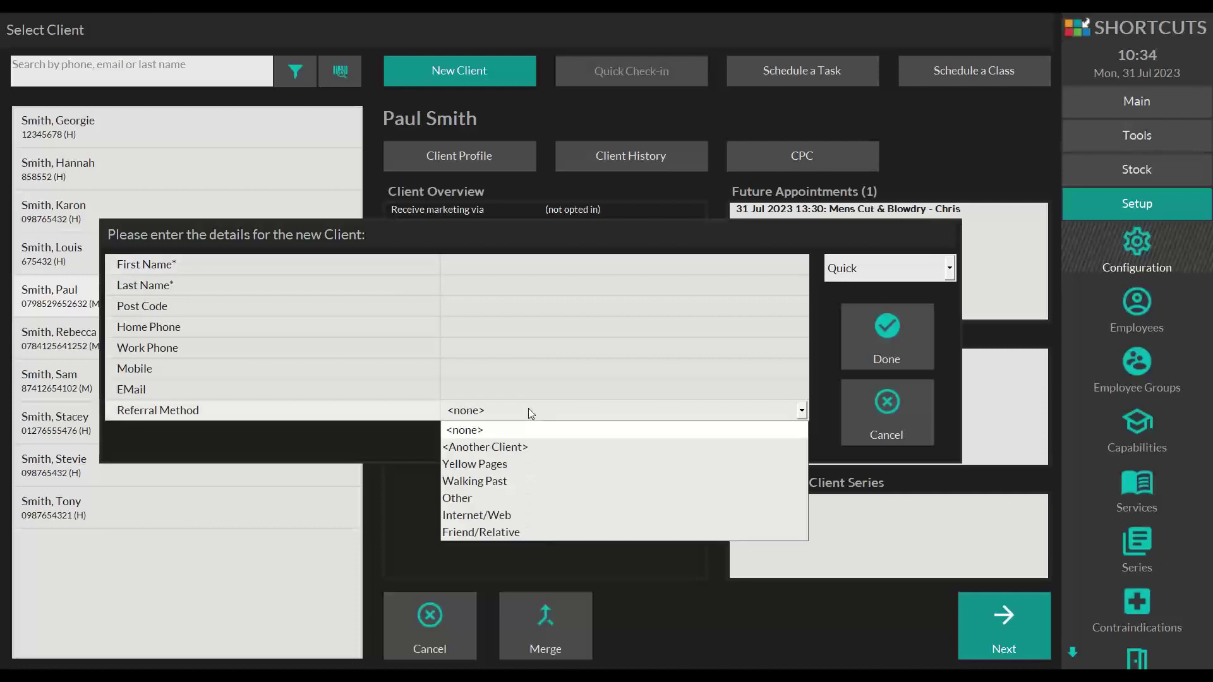
left_click(466, 448)
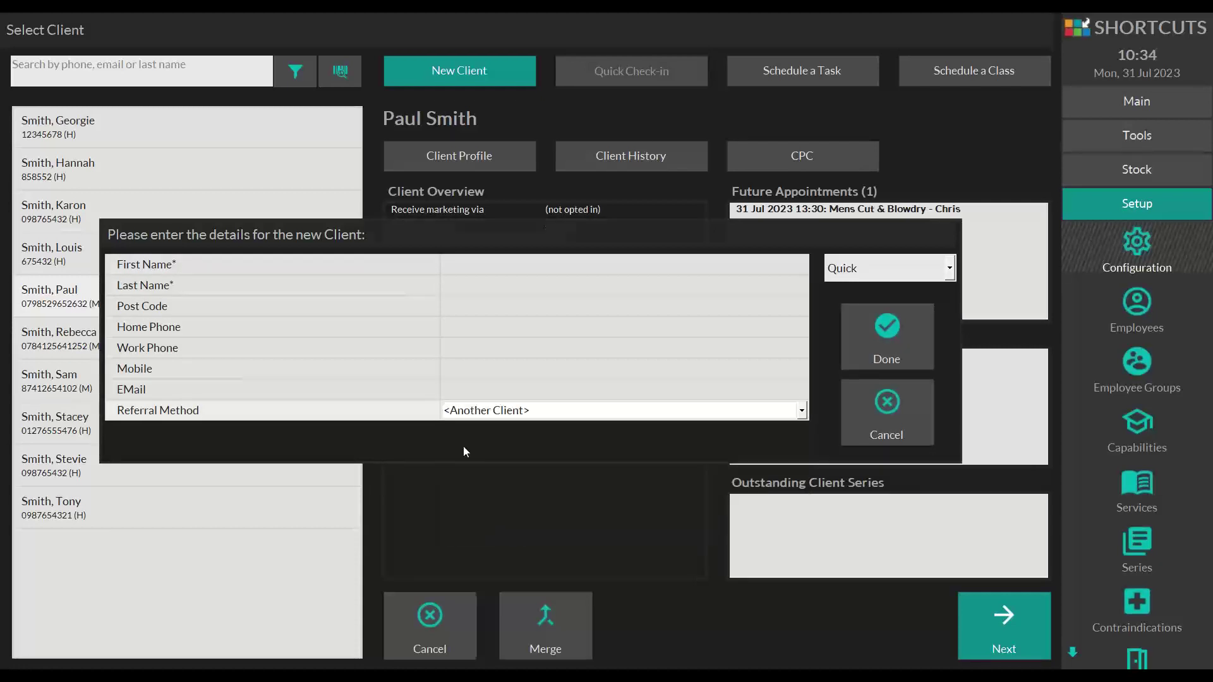
left_click(89, 128)
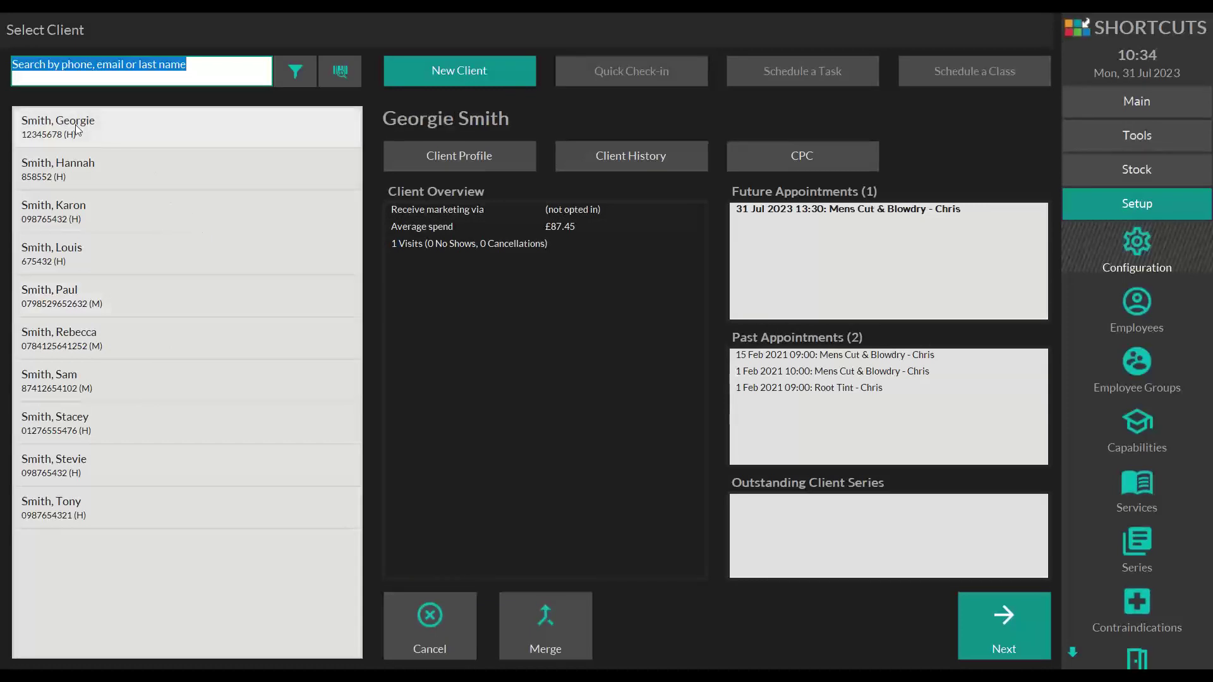
left_click(57, 158)
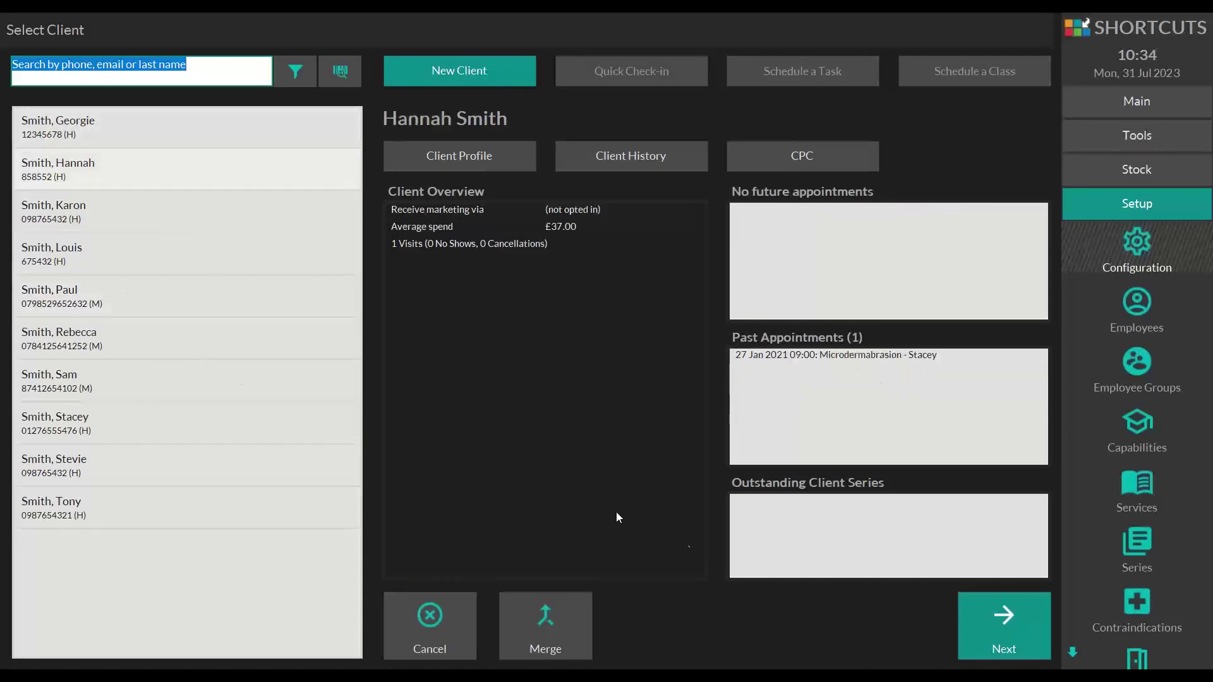
left_click(976, 617)
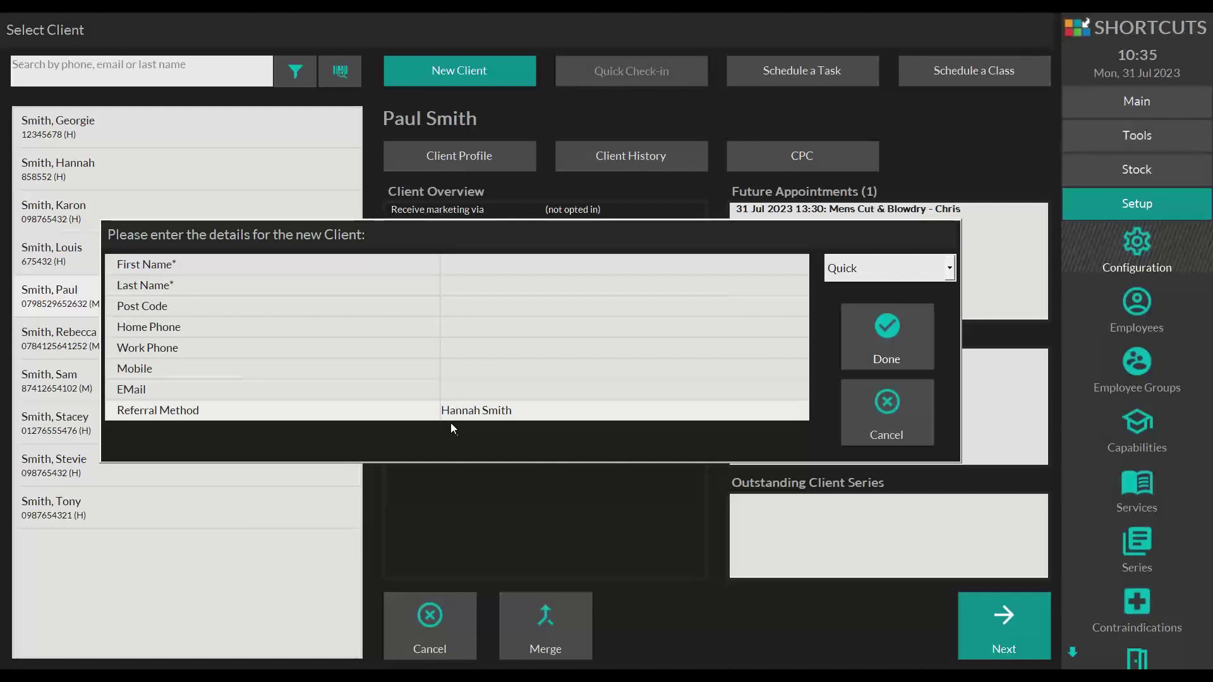
left_click(907, 334)
left_click(885, 333)
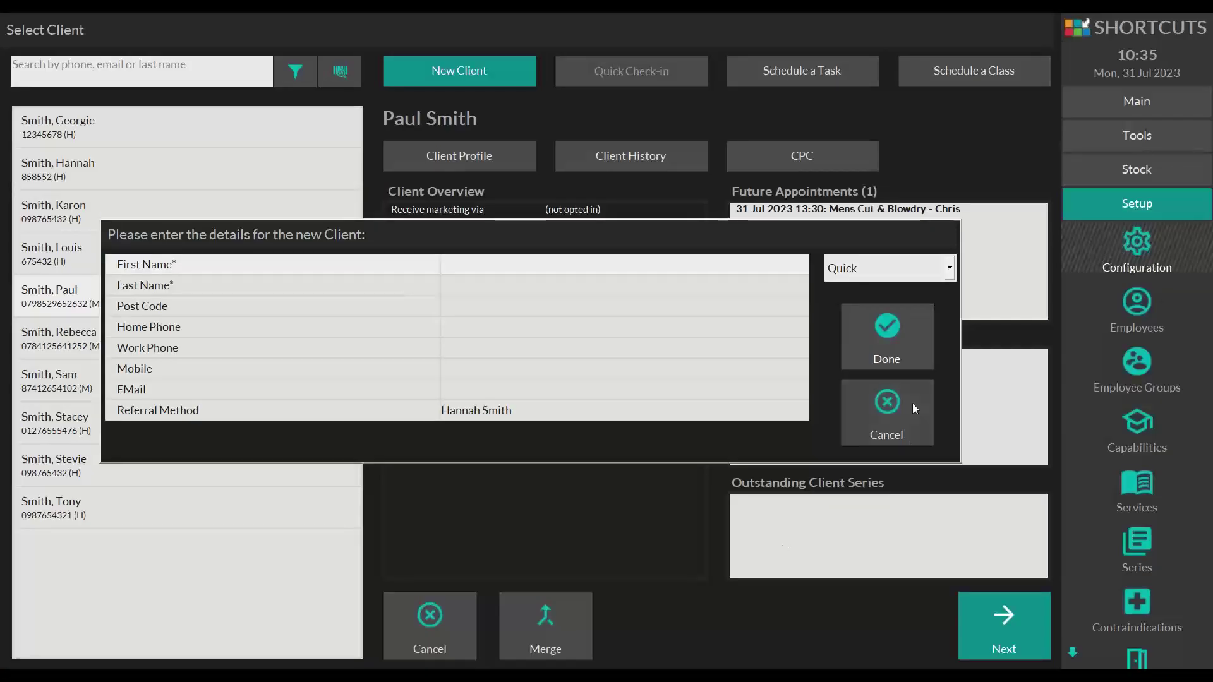
- Cancel the new client and view the selected client's Referred source in Profile > Info unchanged
left_click(912, 403)
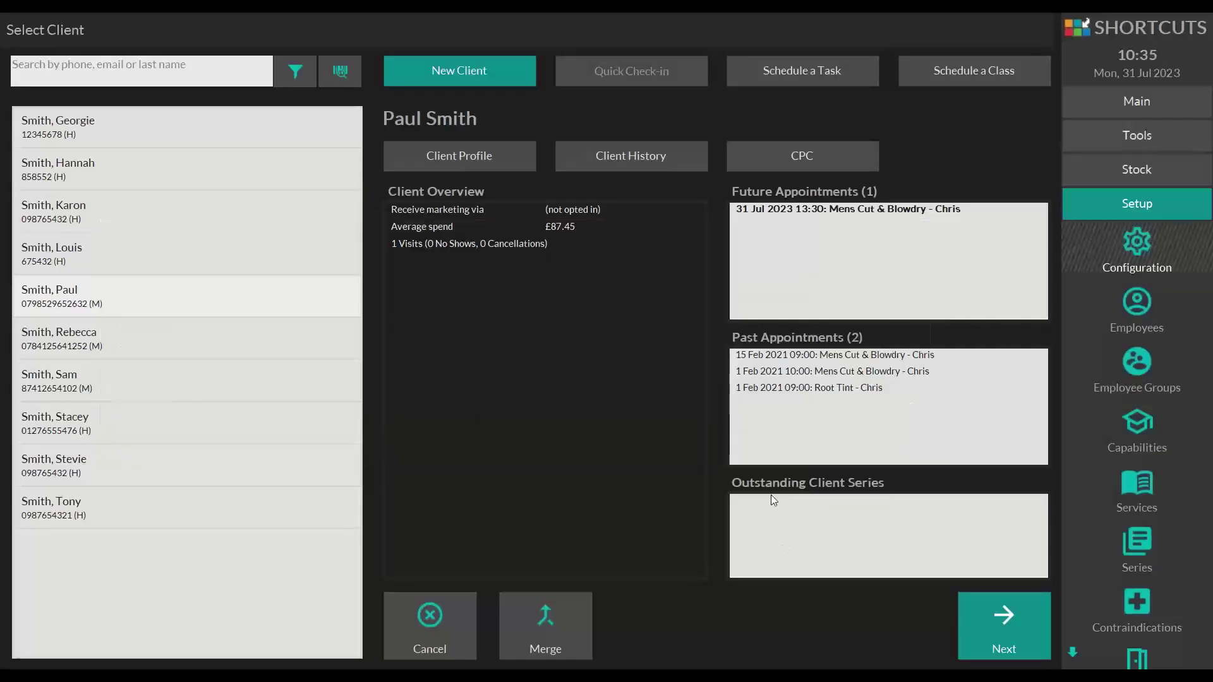
left_click(481, 160)
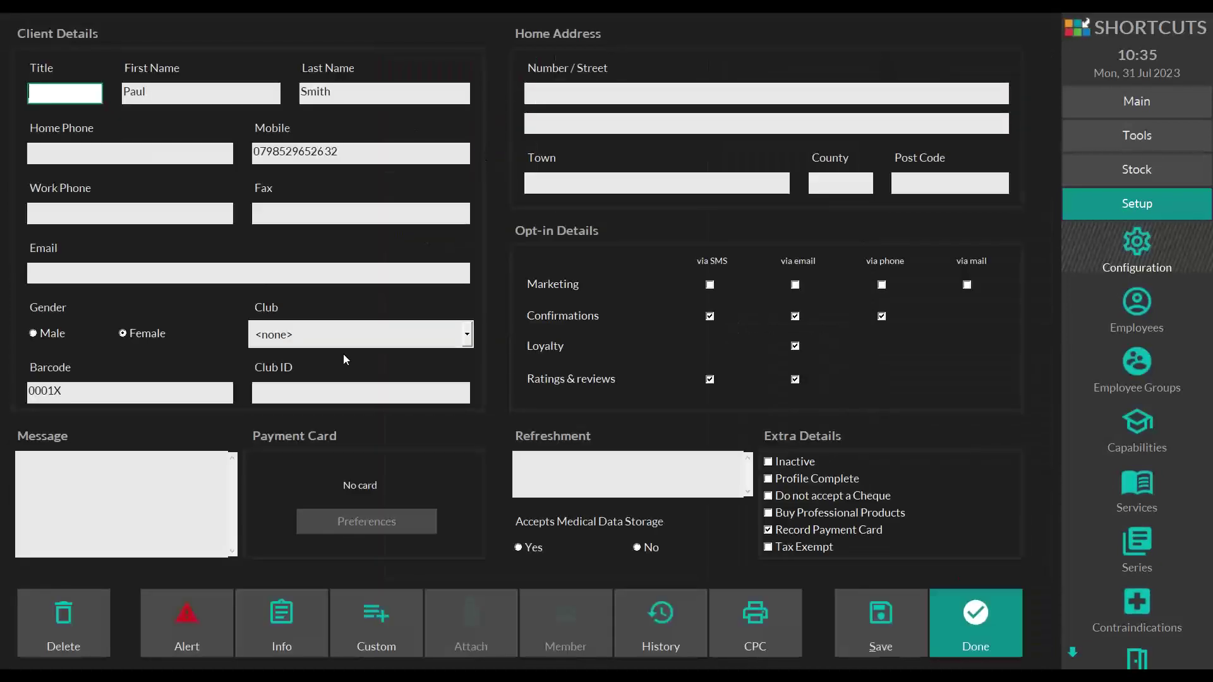
left_click(281, 607)
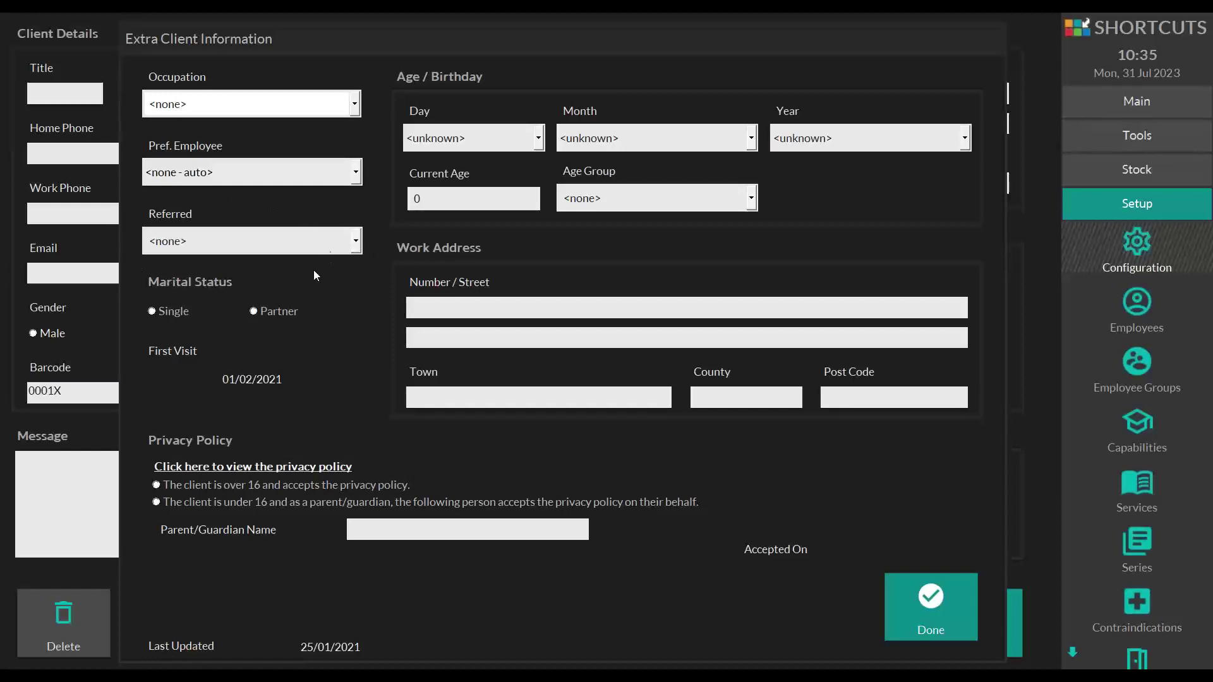
left_click(297, 243)
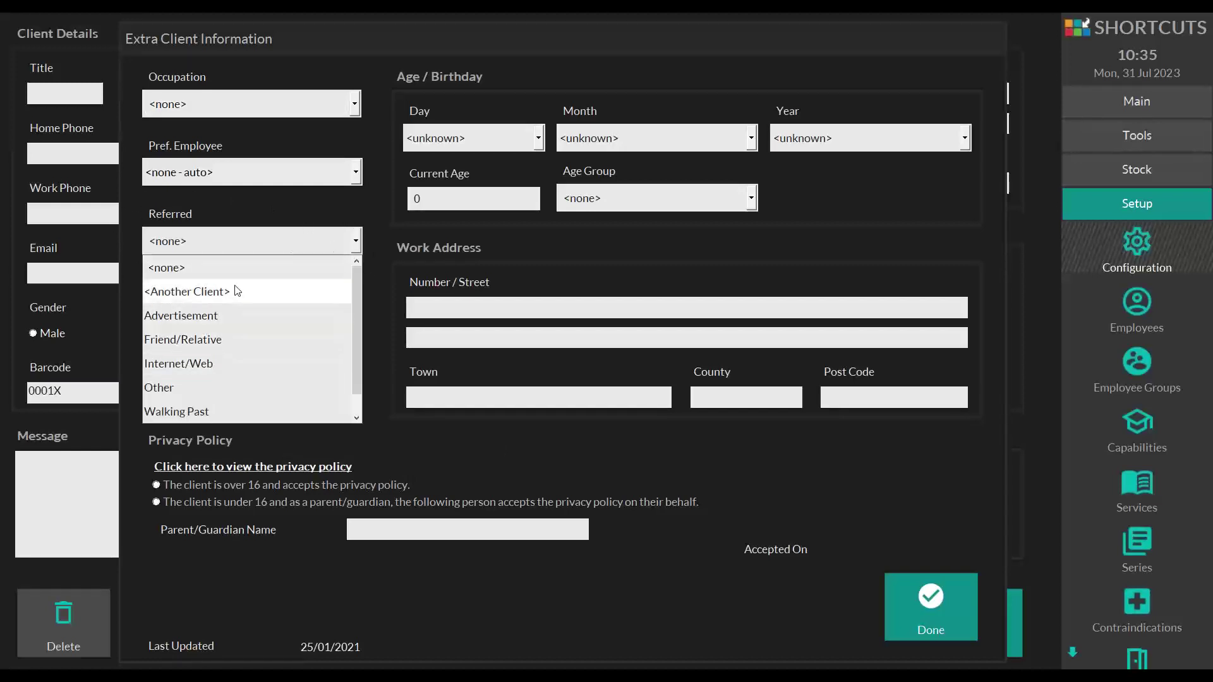
left_click(660, 639)
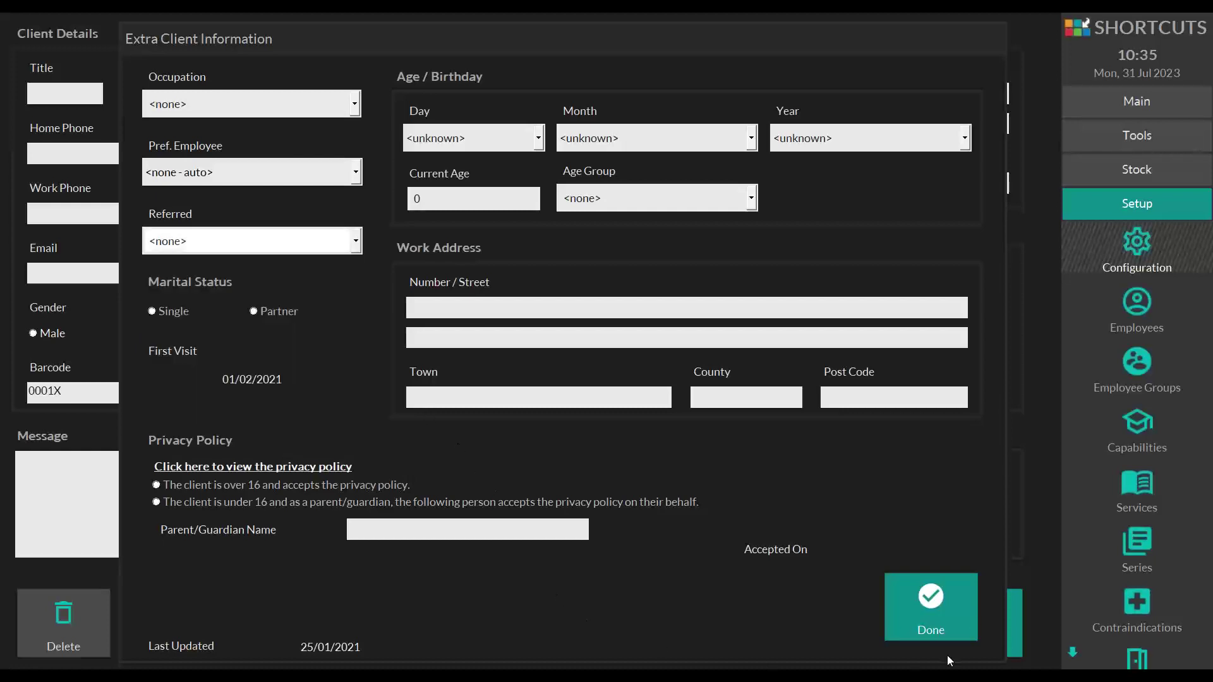
left_click(934, 625)
left_click(980, 626)
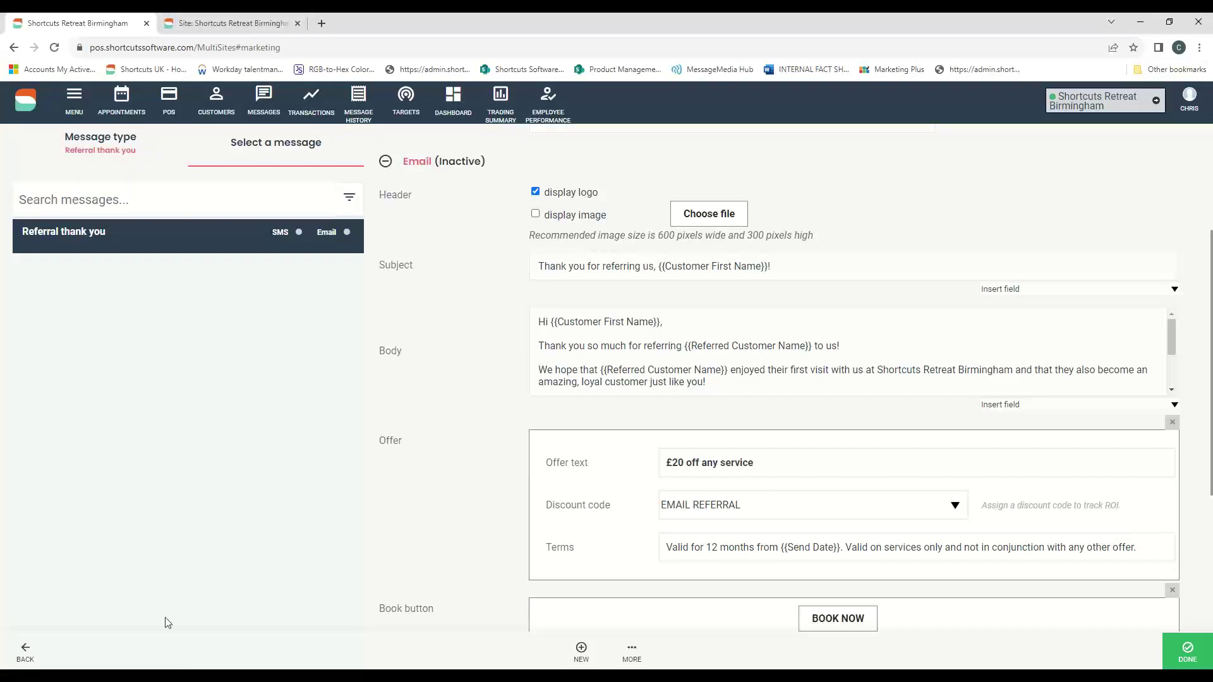
- Open MESSAGES, point out One-time marketing campaigns, and open Message all clients
left_click(74, 111)
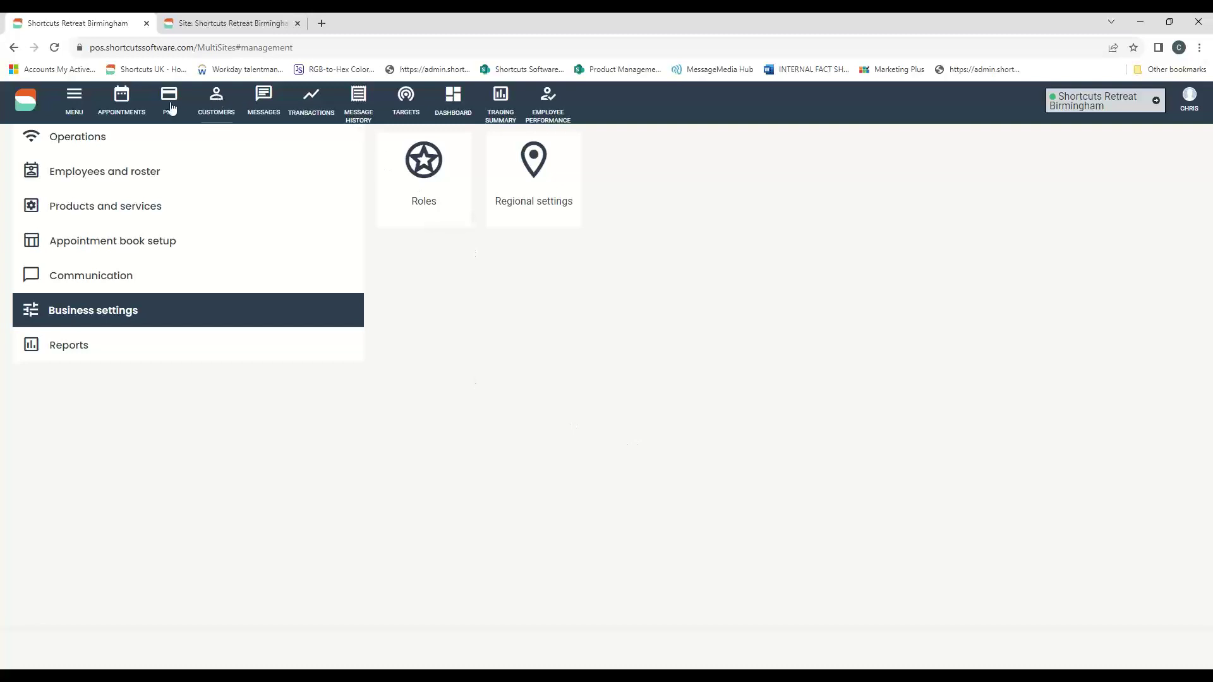
left_click(263, 103)
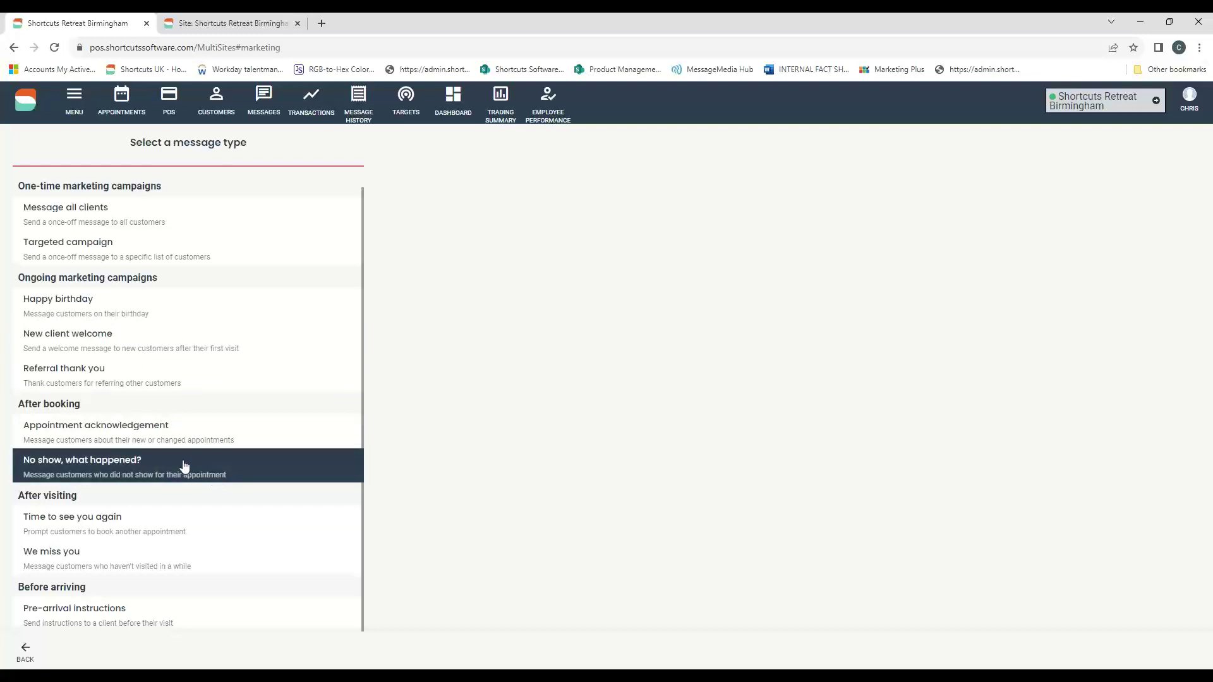
scroll(212, 499, "up", 1)
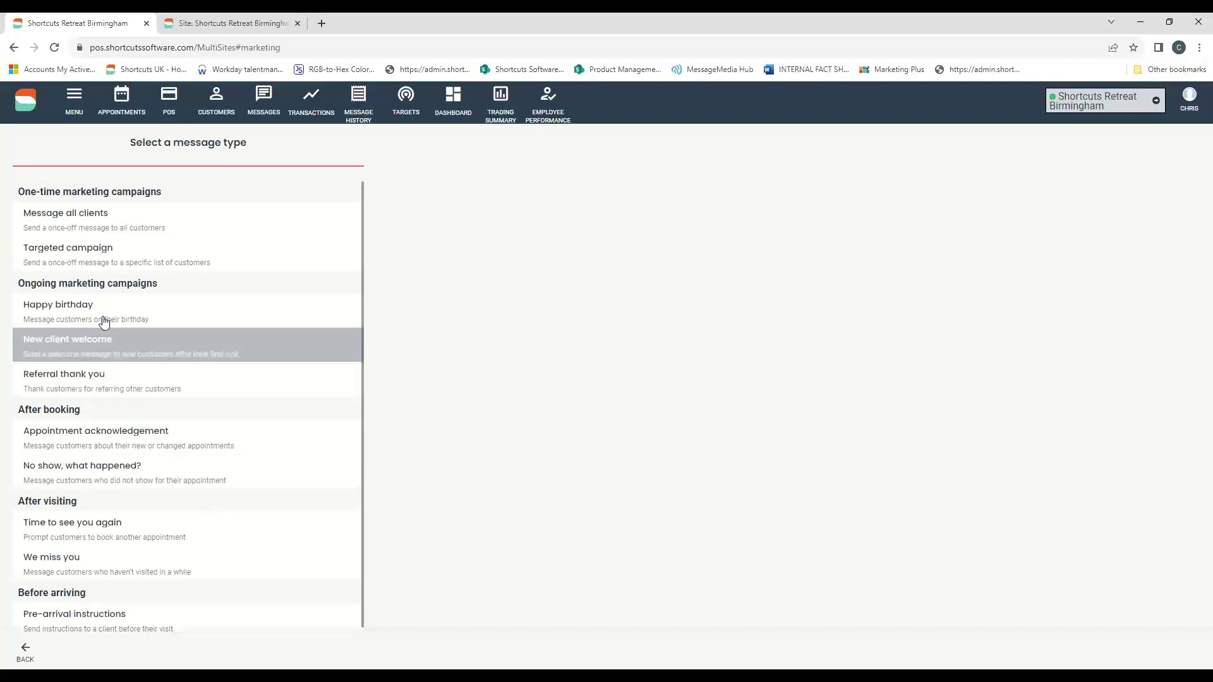
left_click_drag(18, 193, 161, 199)
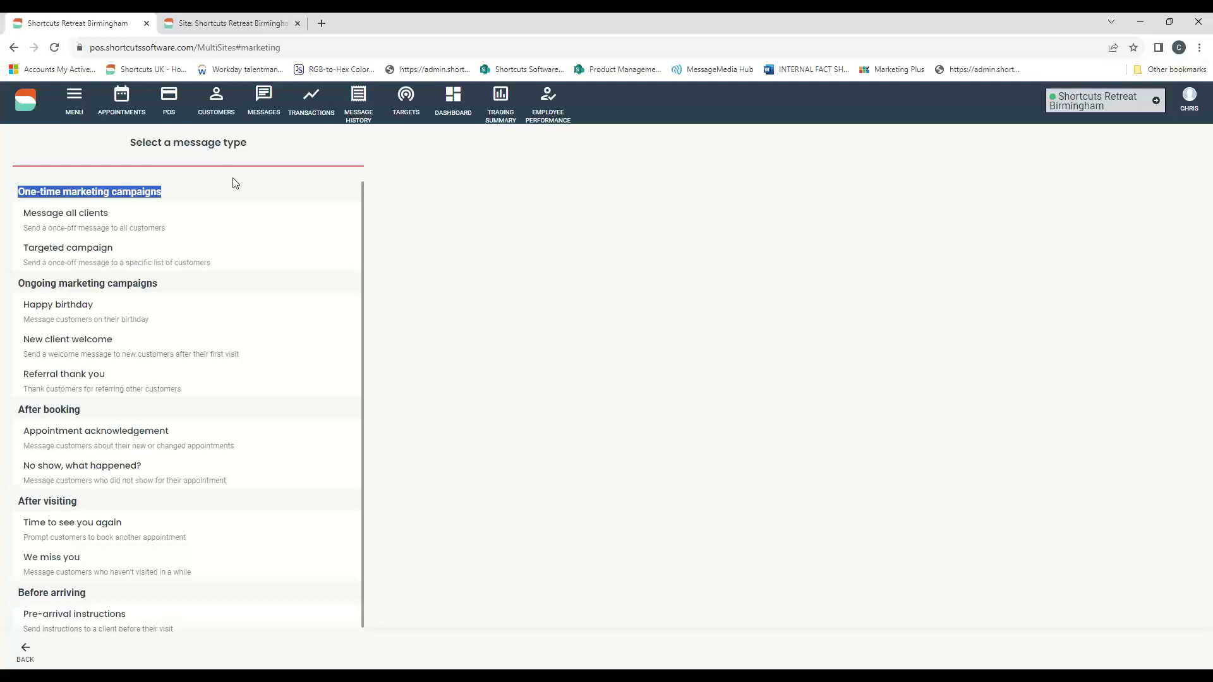
left_click(548, 236)
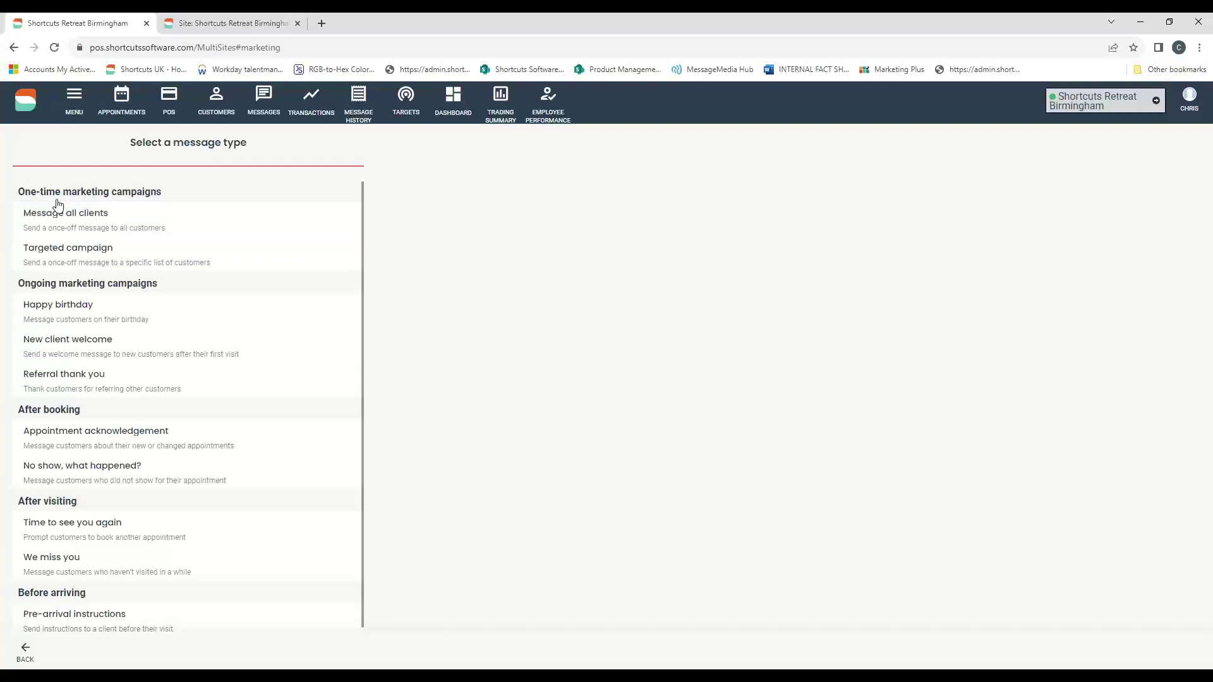
left_click(109, 221)
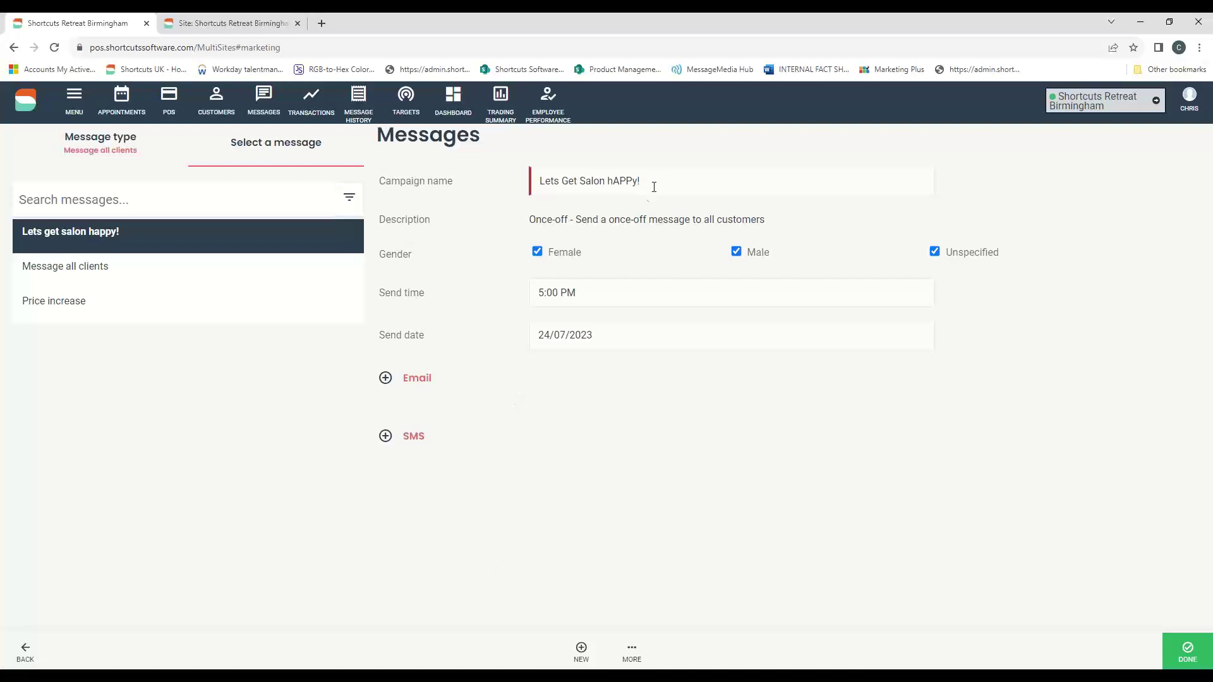
- Highlight the campaign name 'Lets Get Salon hAPPy!' and the APP within it
left_click_drag(652, 184, 515, 214)
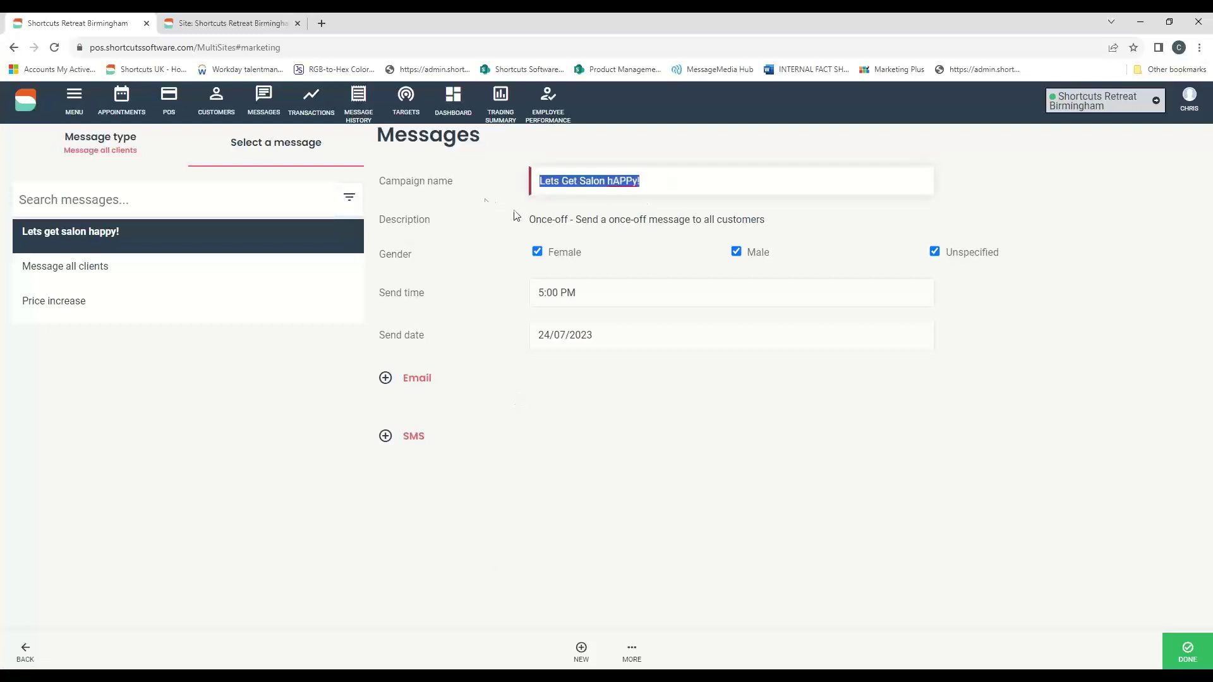
left_click(634, 181)
left_click_drag(629, 181, 613, 185)
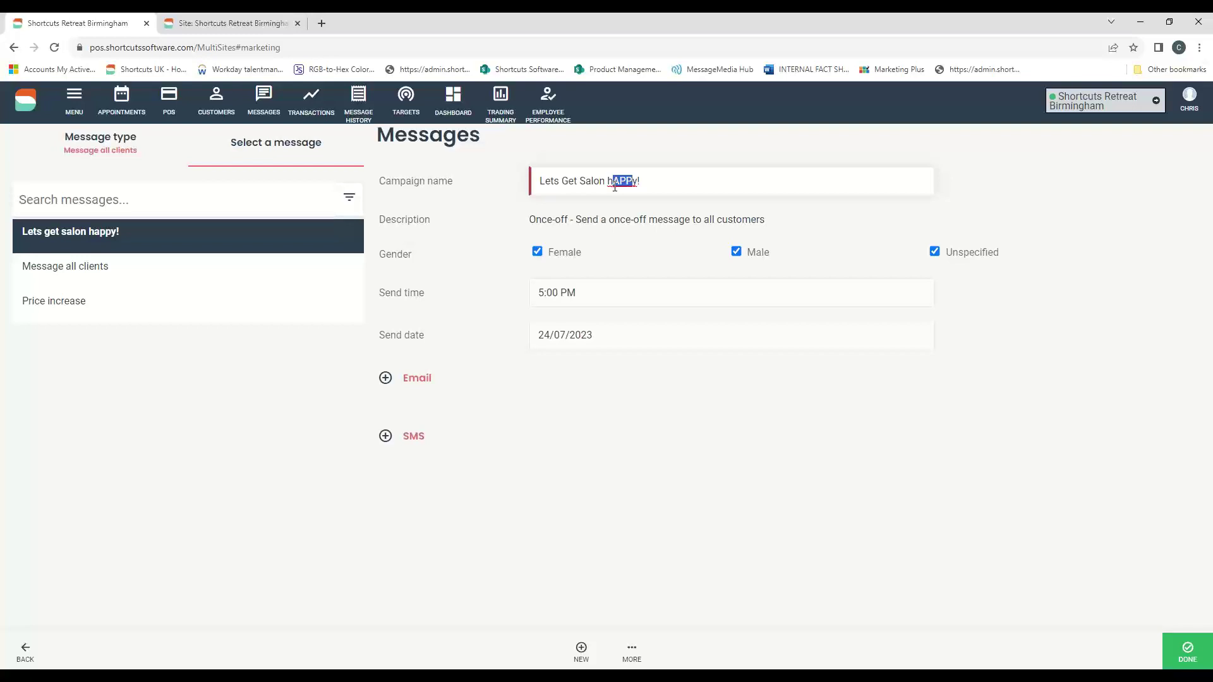
- Expand the Email section and scroll through its subject and body, highlighting the opening lines
left_click(386, 379)
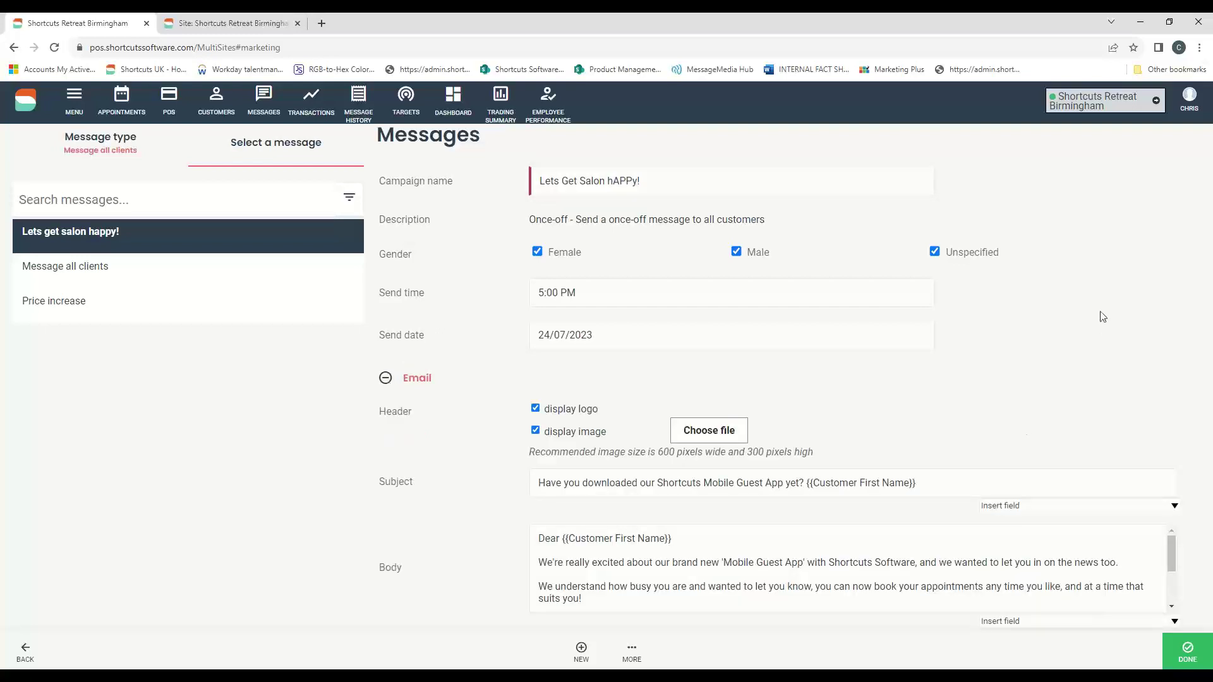
scroll(1104, 318, "down", 1)
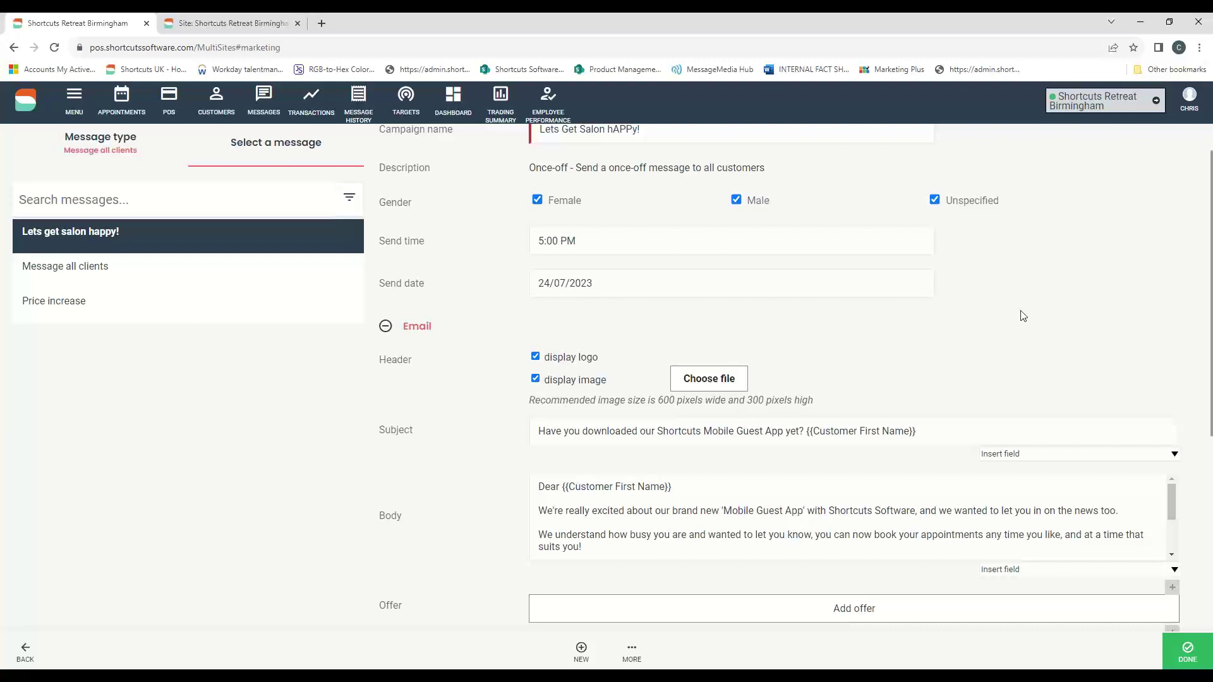
scroll(1023, 314, "down", 2)
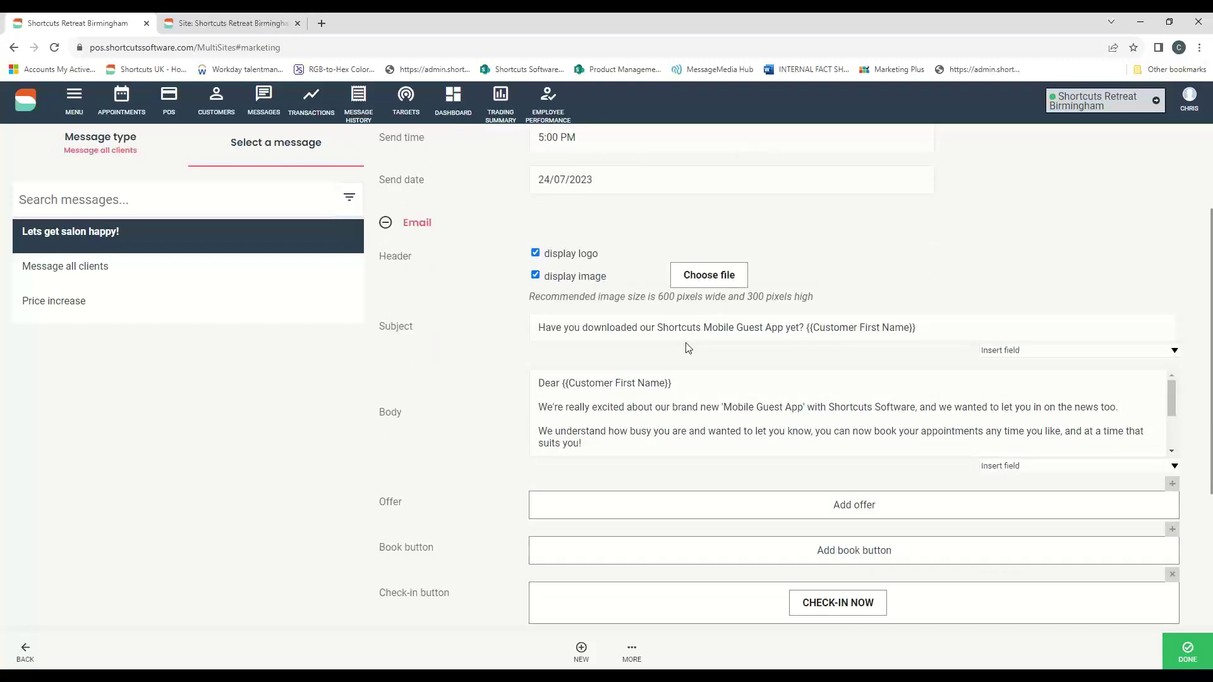
scroll(744, 373, "down", 3)
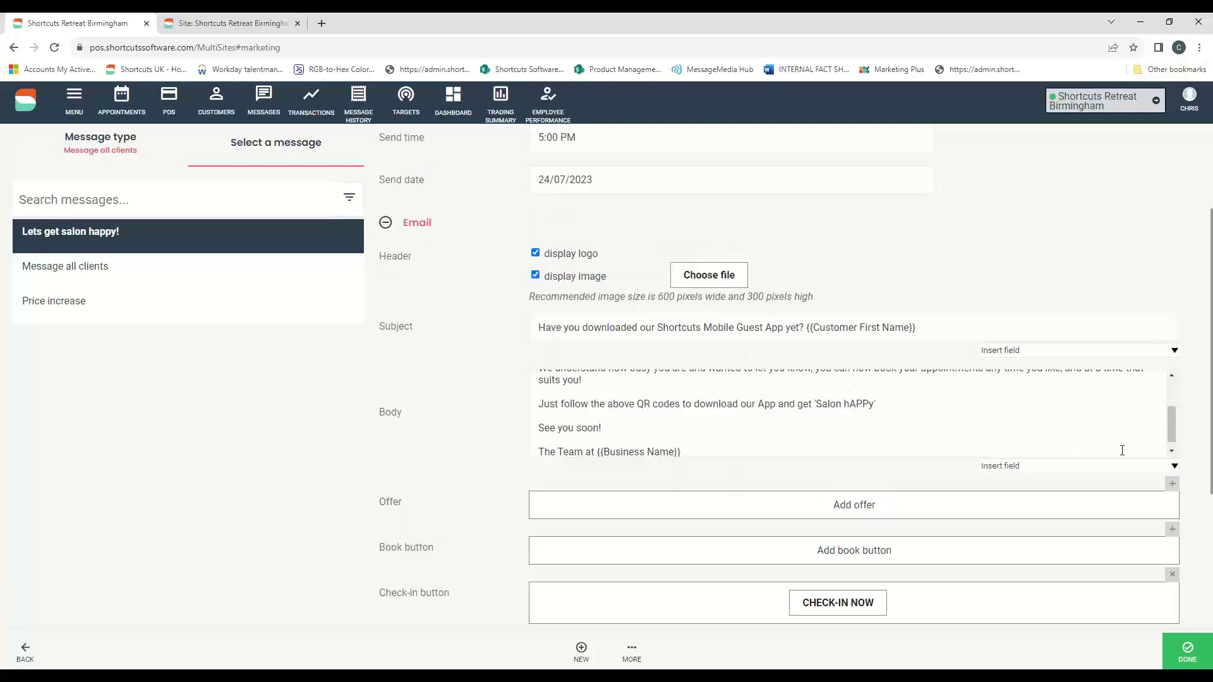
left_click_drag(1170, 432, 1174, 386)
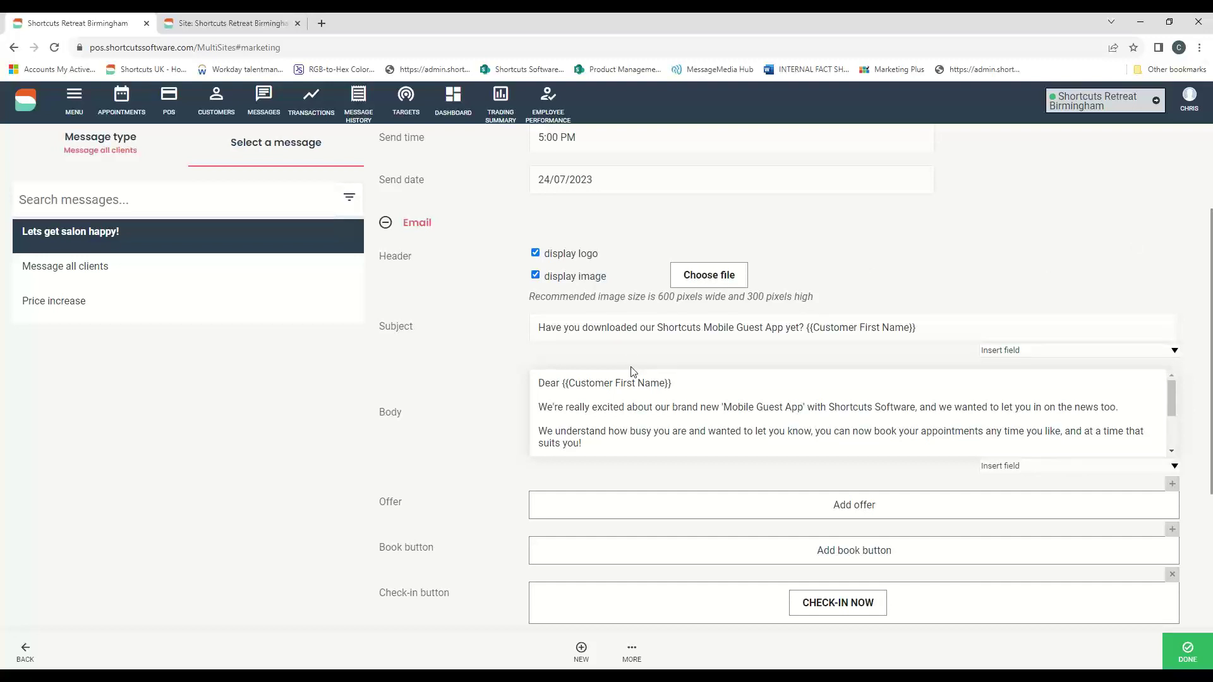
left_click_drag(538, 383, 628, 442)
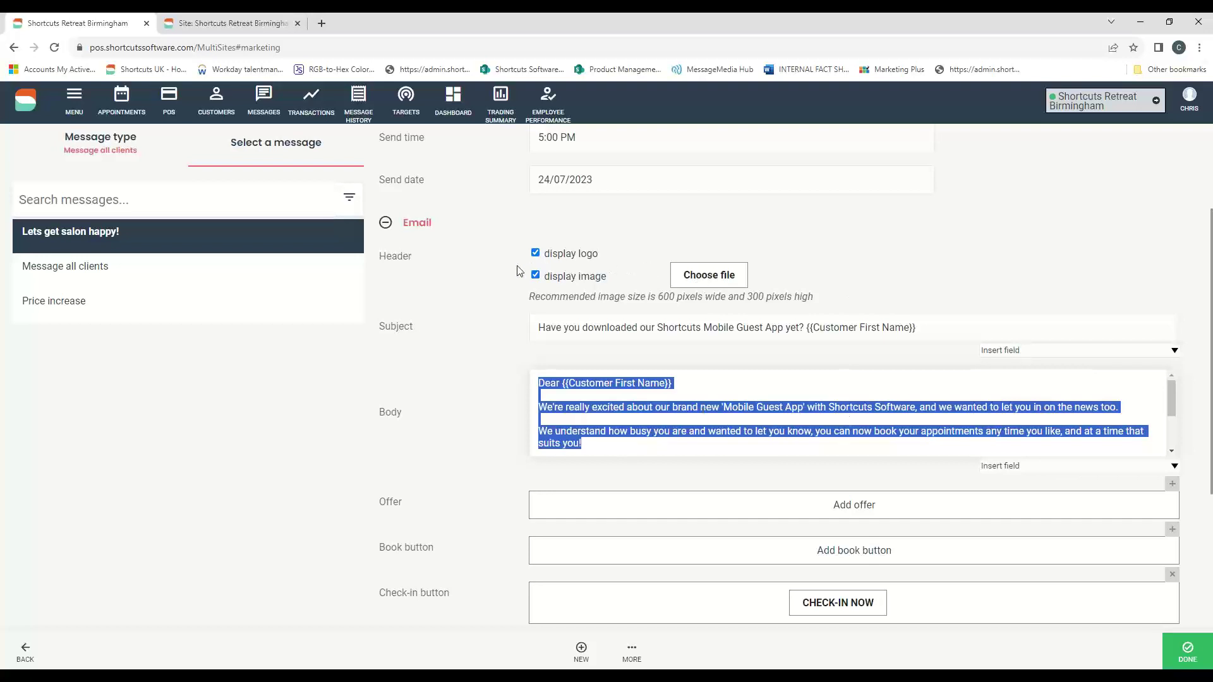
scroll(915, 265, "down", 3)
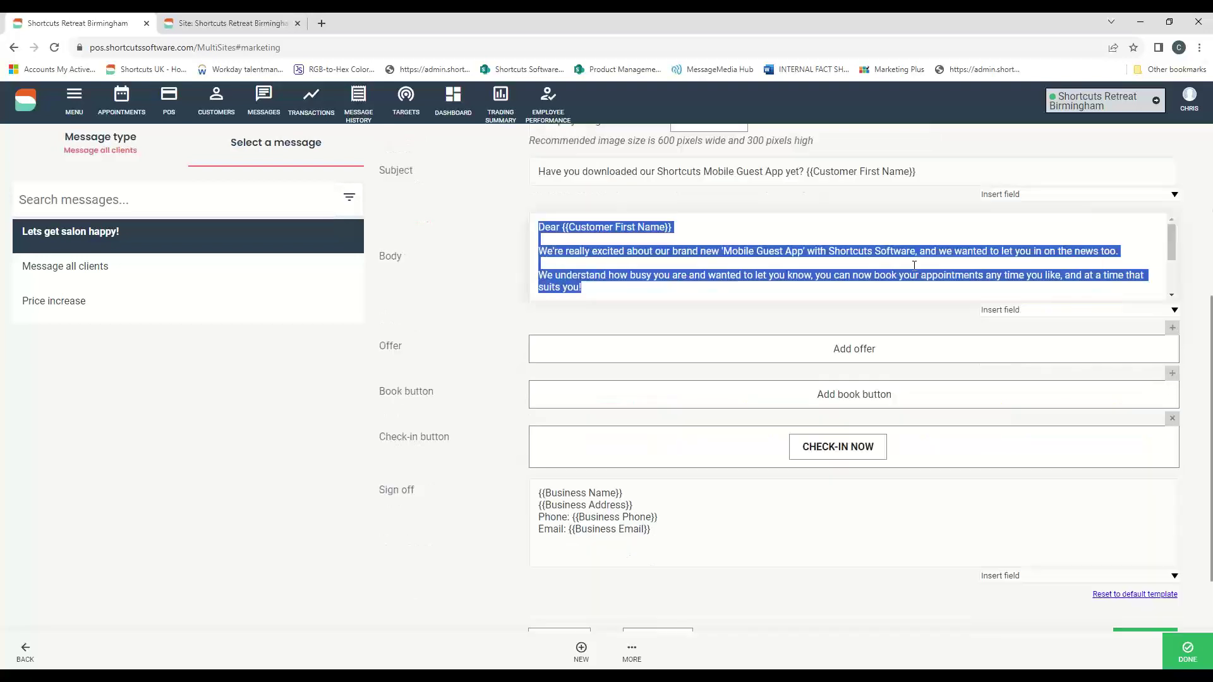
scroll(914, 265, "down", 2)
left_click(556, 547)
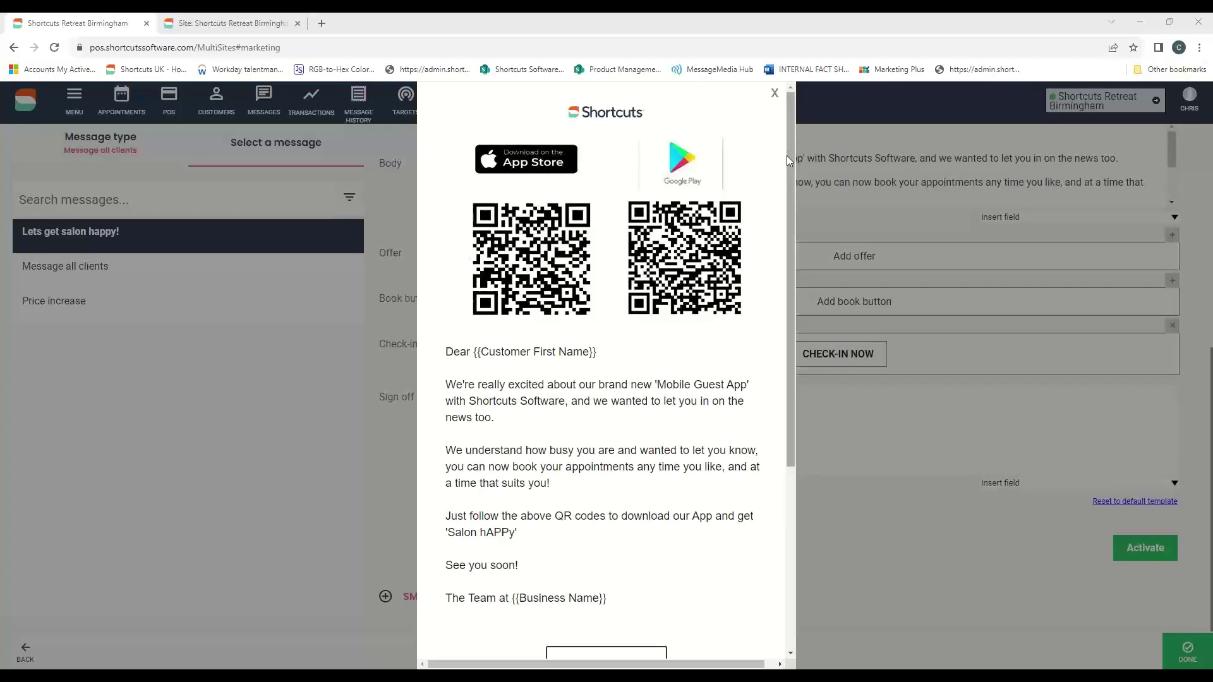
left_click_drag(789, 152, 810, 213)
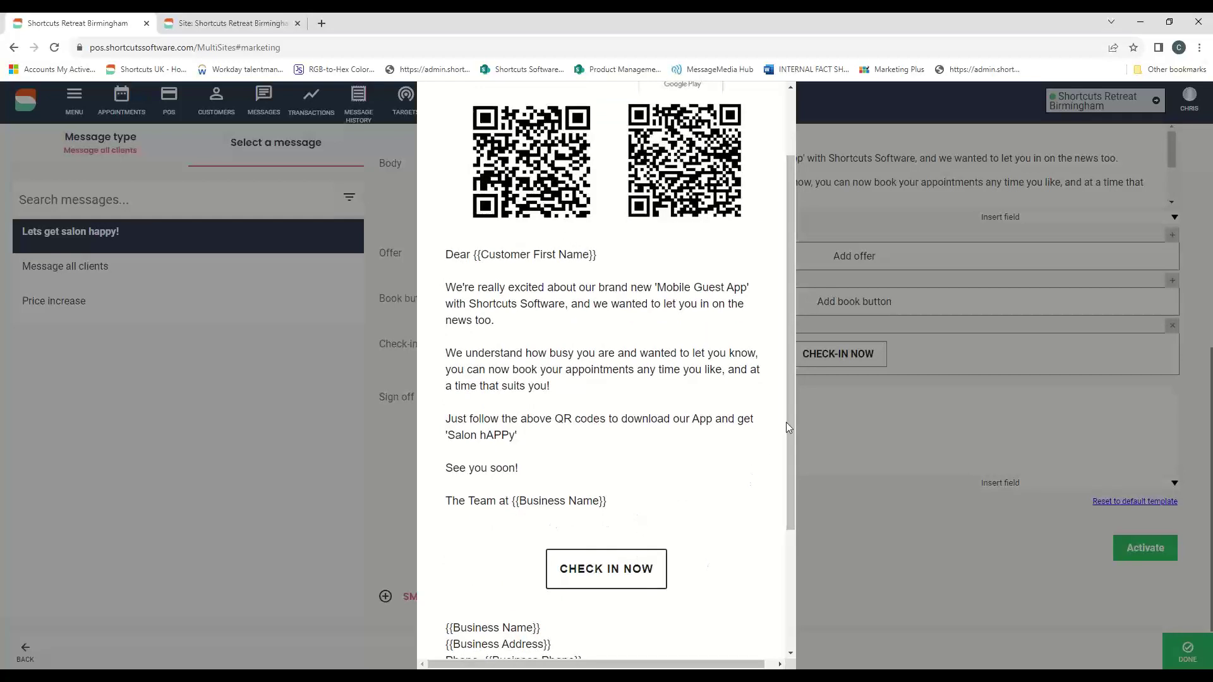
left_click_drag(789, 420, 810, 468)
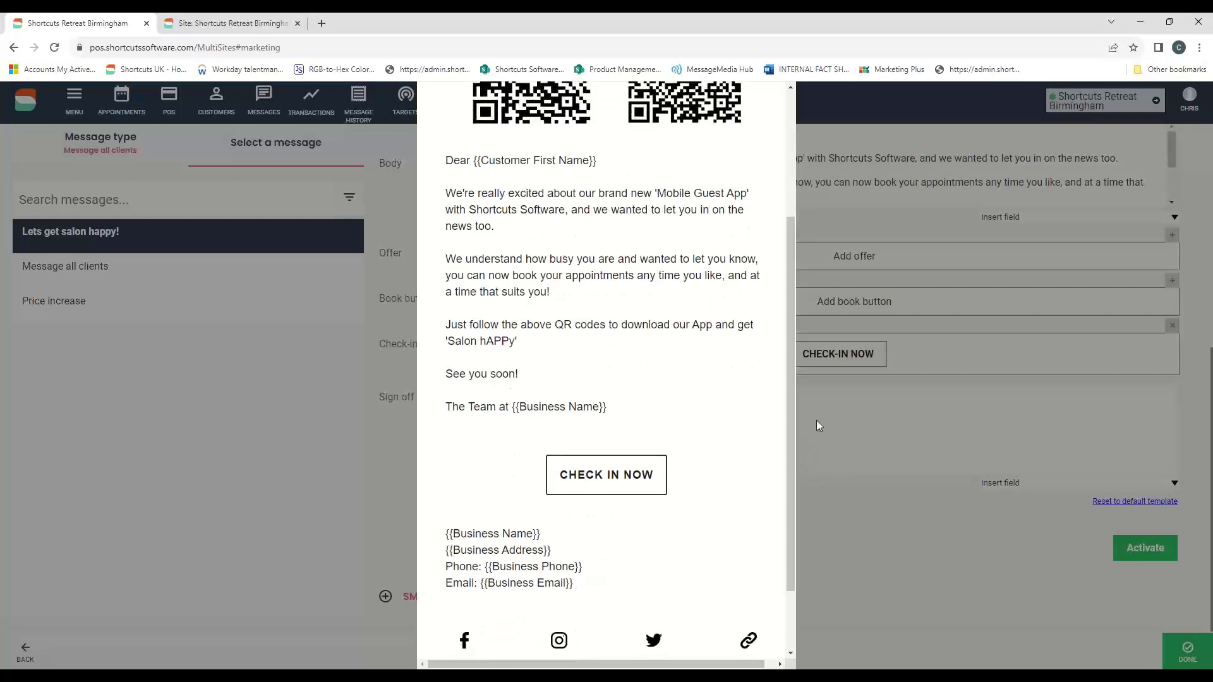
scroll(718, 433, "down", 1)
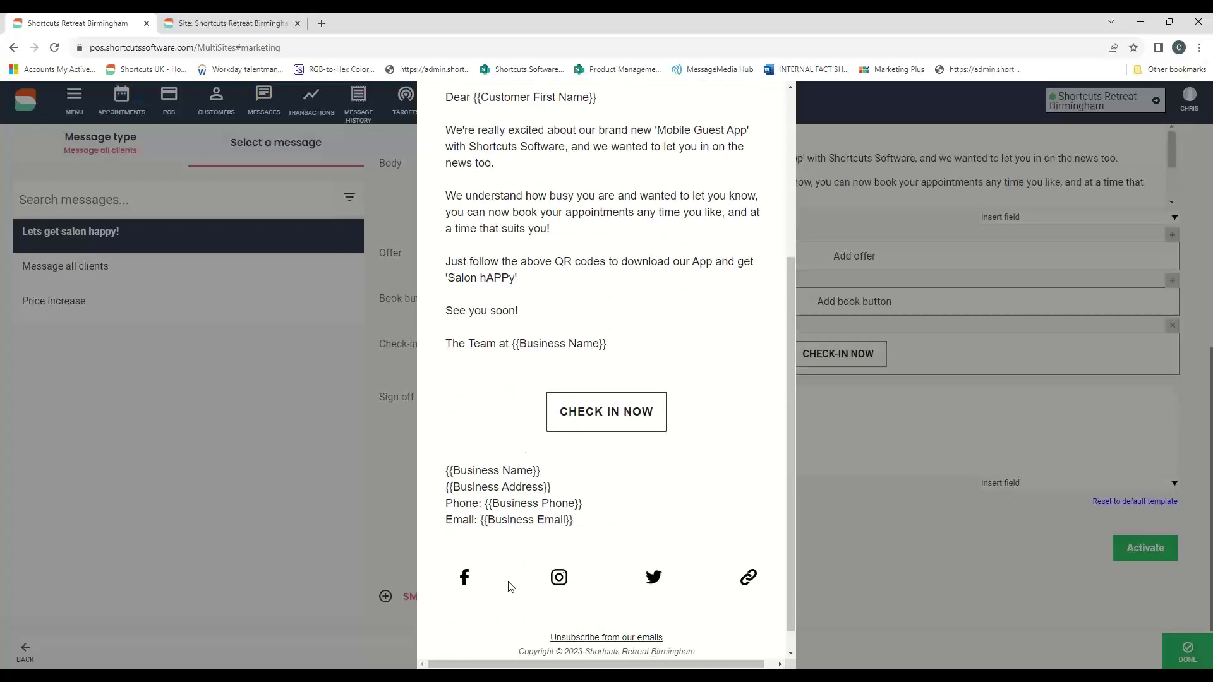
scroll(646, 541, "up", 4)
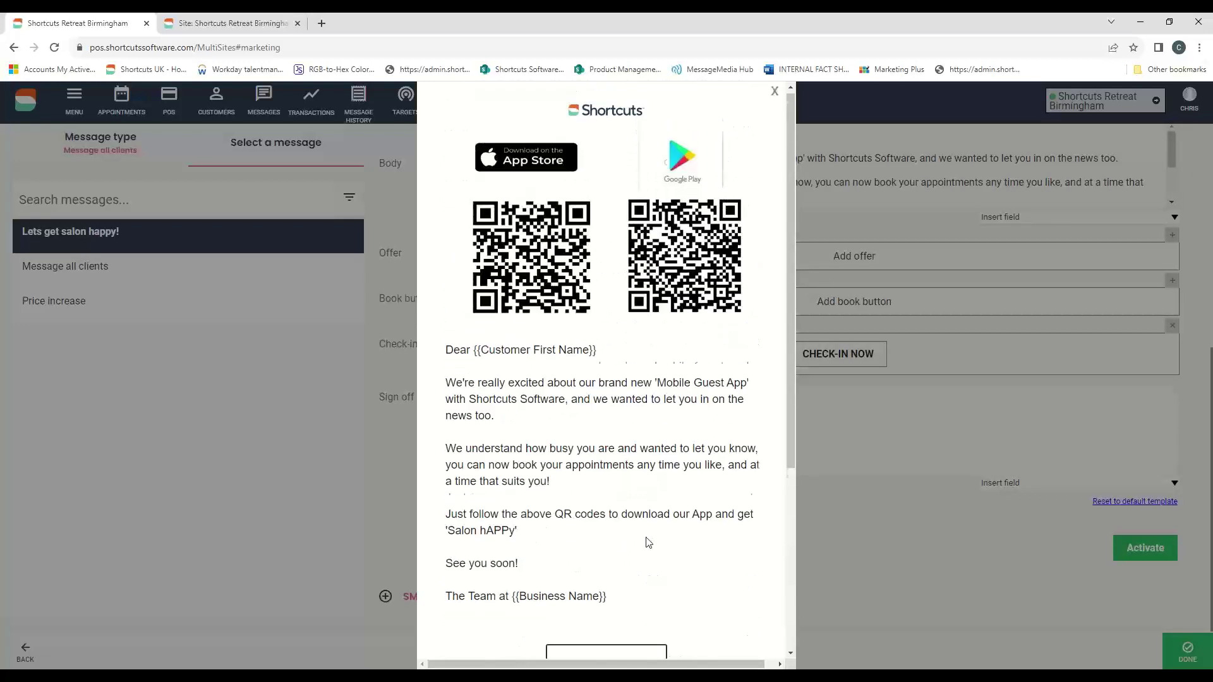
left_click(775, 93)
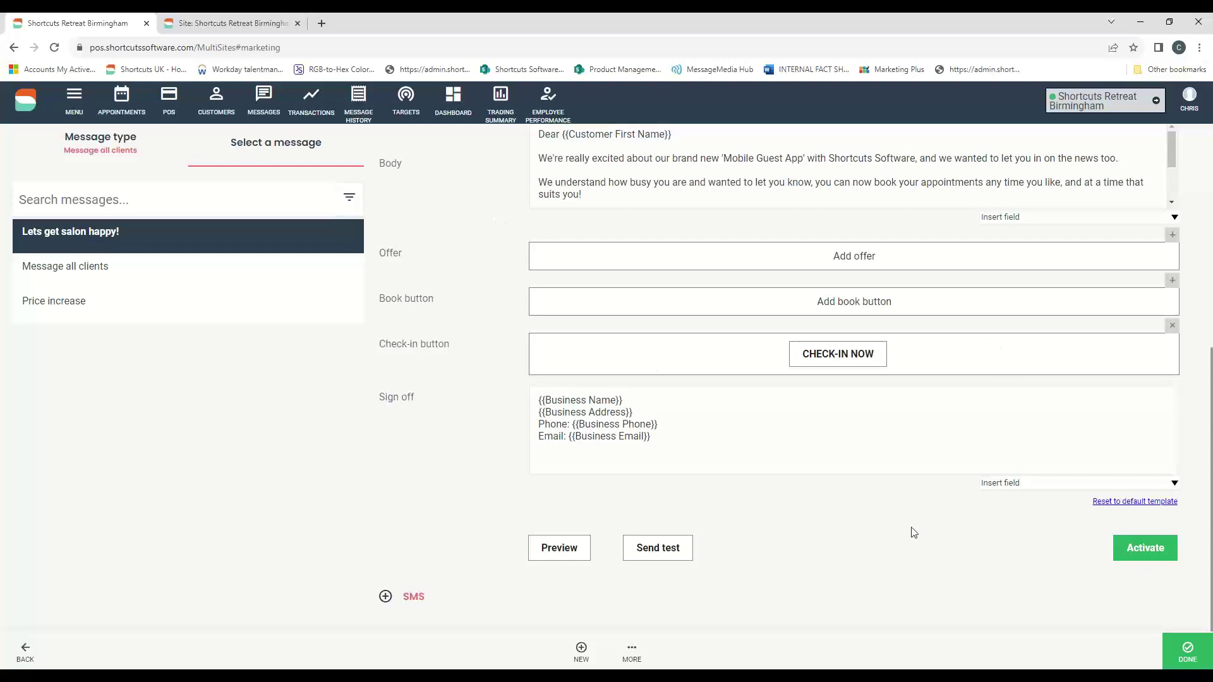
left_click(1187, 651)
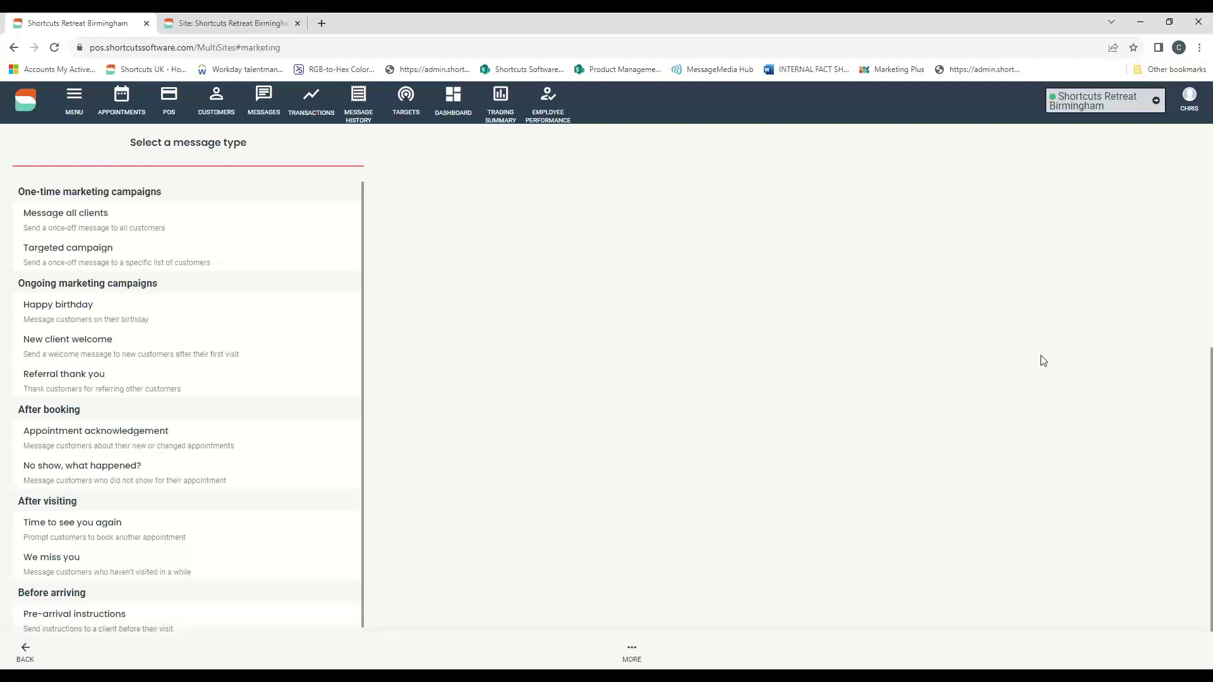
- Choose Targeted campaign from the message types and start a NEW blank campaign
left_click(35, 262)
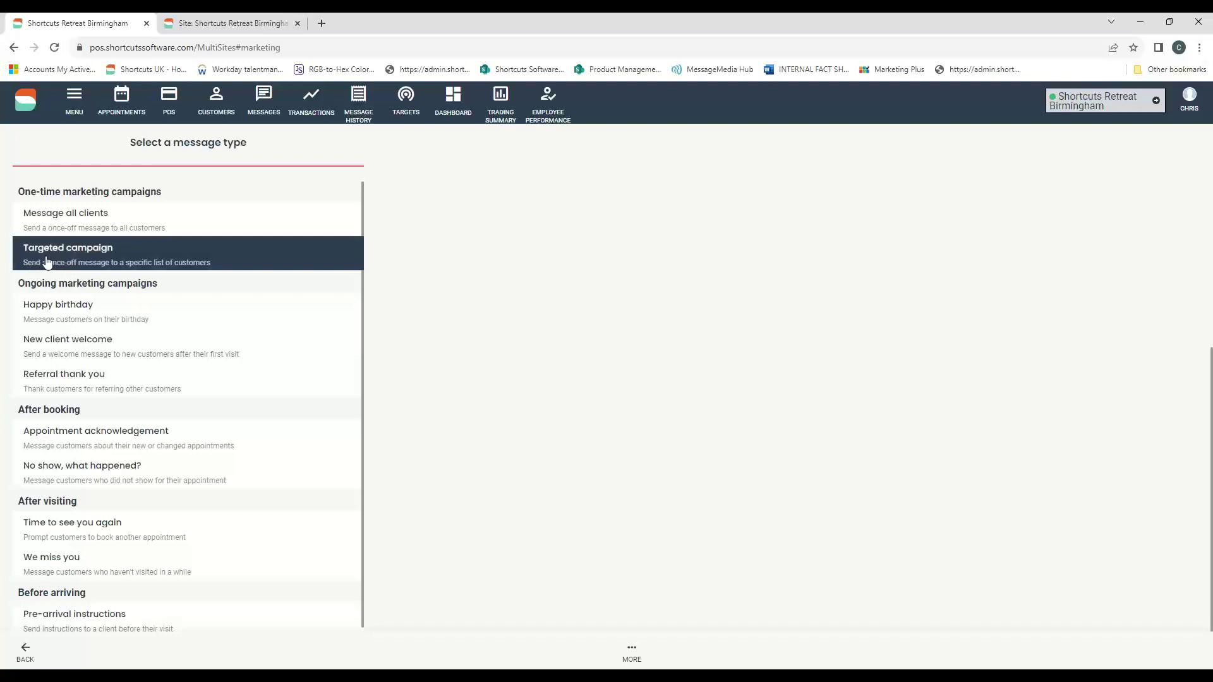
left_click(47, 263)
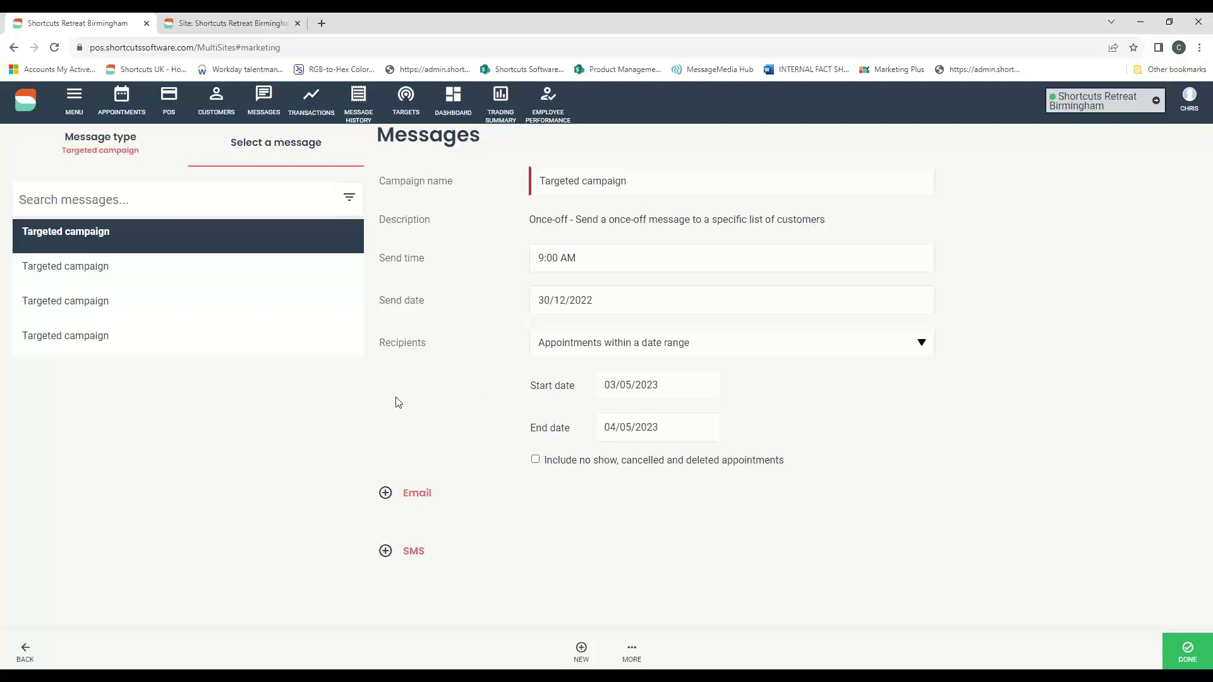
left_click(580, 654)
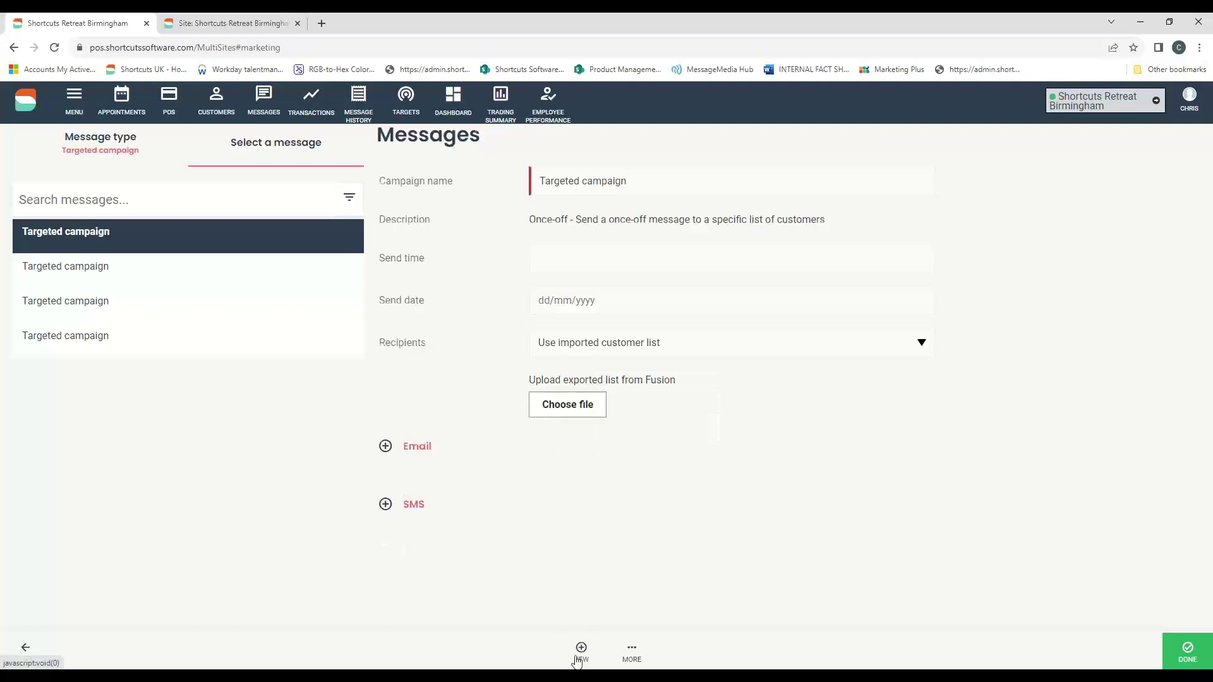
- Set the new campaign's Recipients to 'Appointments within a date range'
left_click_drag(635, 183, 504, 185)
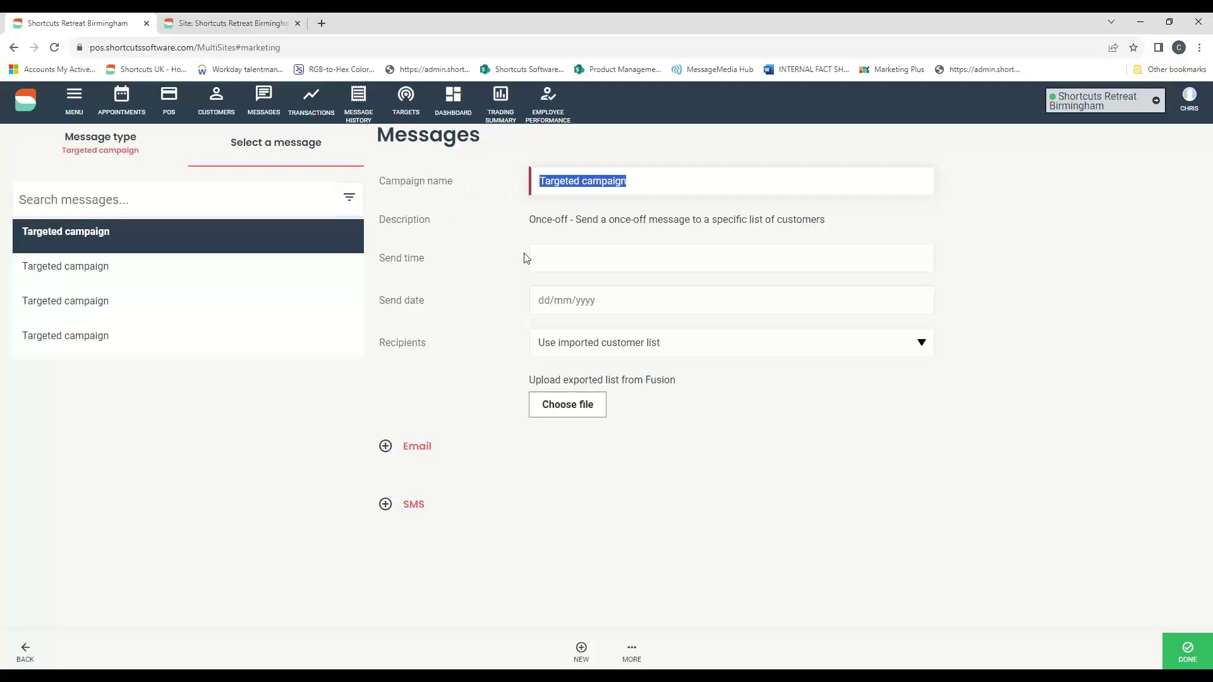
left_click(543, 257)
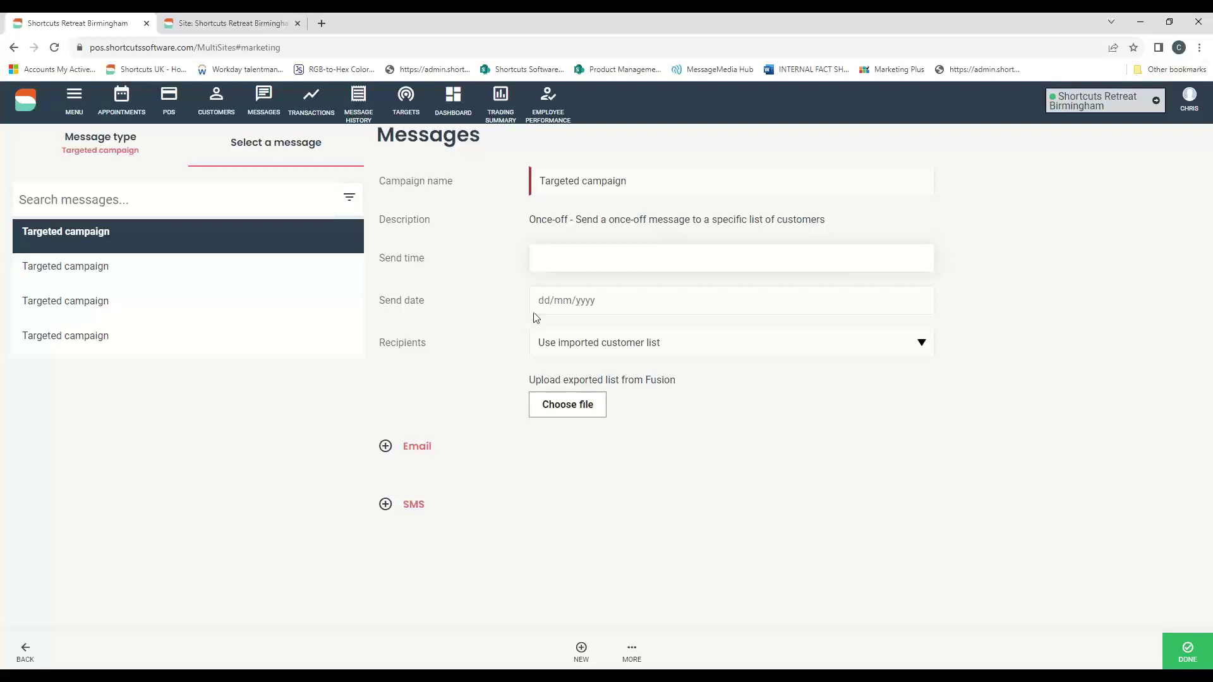
left_click_drag(379, 343, 428, 343)
left_click(555, 355)
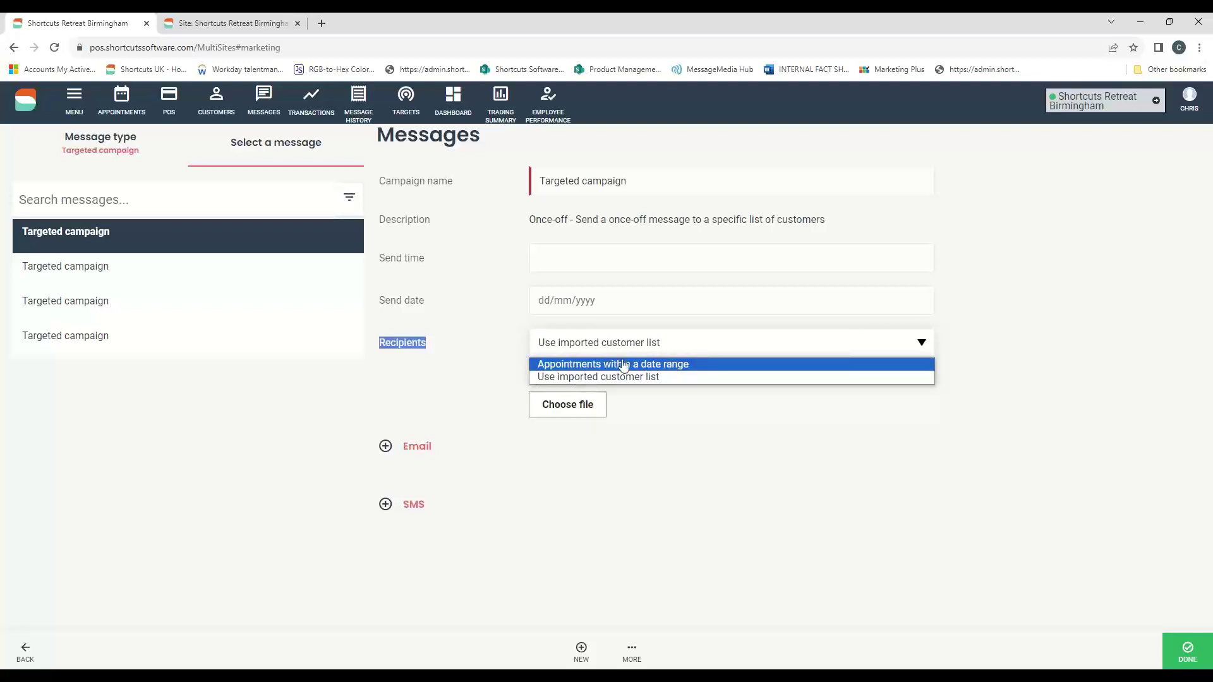
left_click(658, 364)
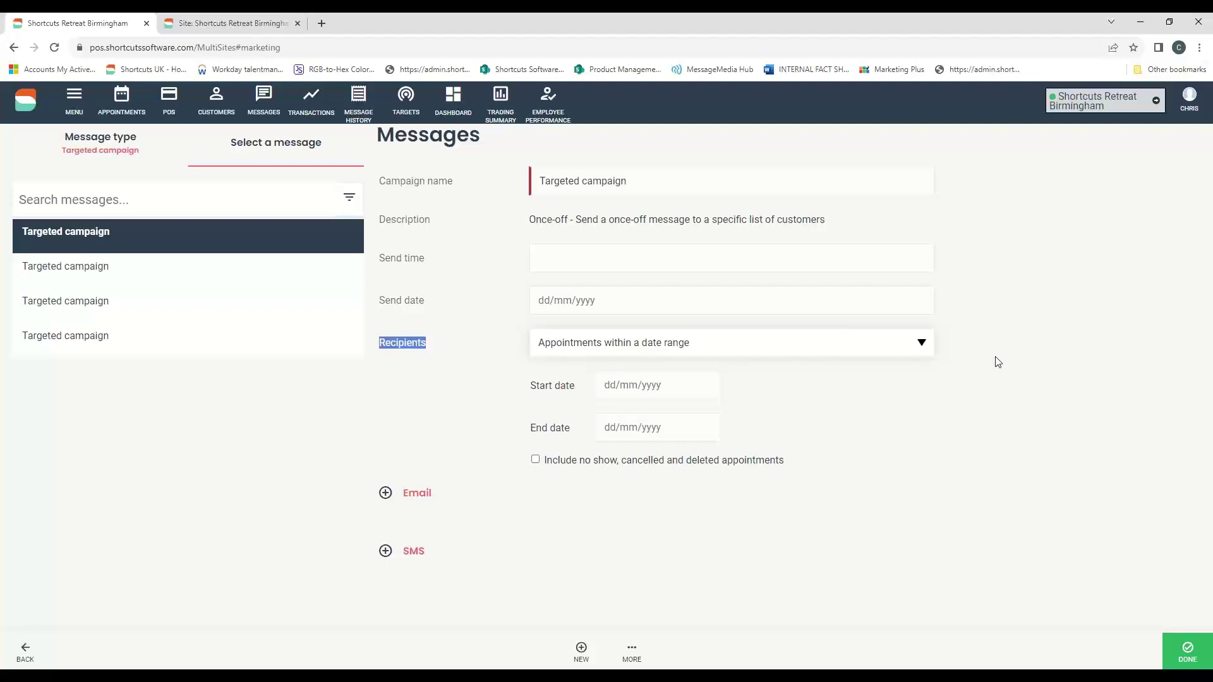
- Set the campaign's appointment date range from 01/08/2023 to 05/08/2023
left_click(623, 385)
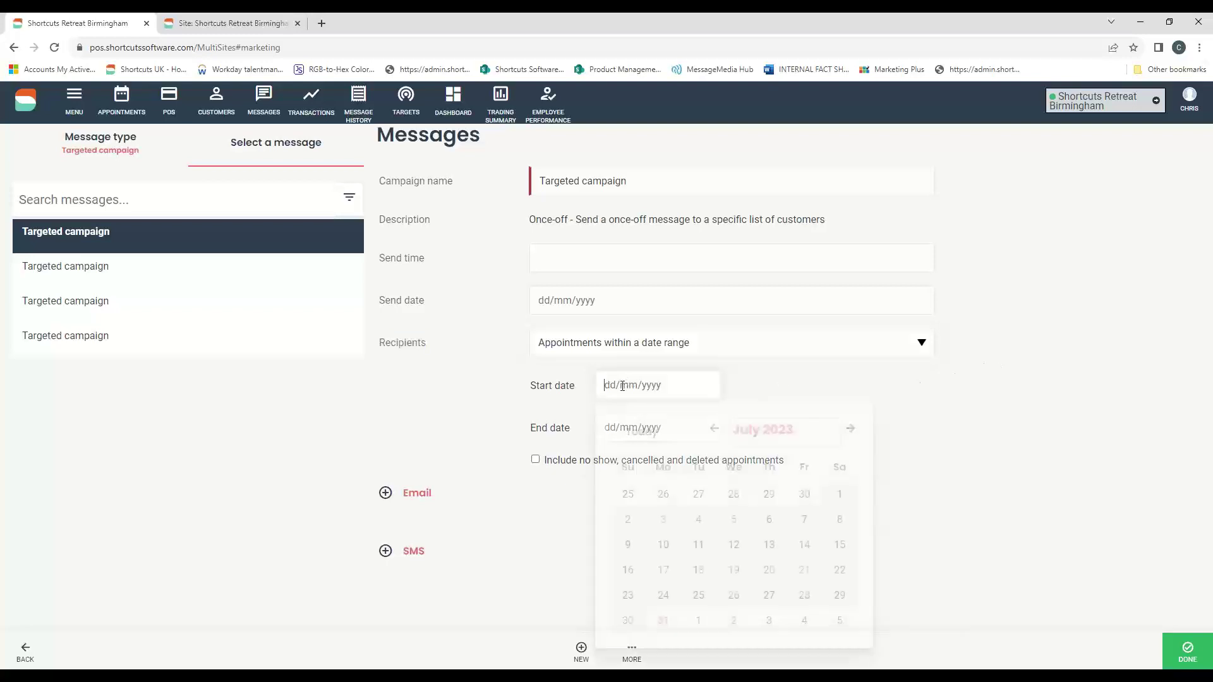
left_click(698, 620)
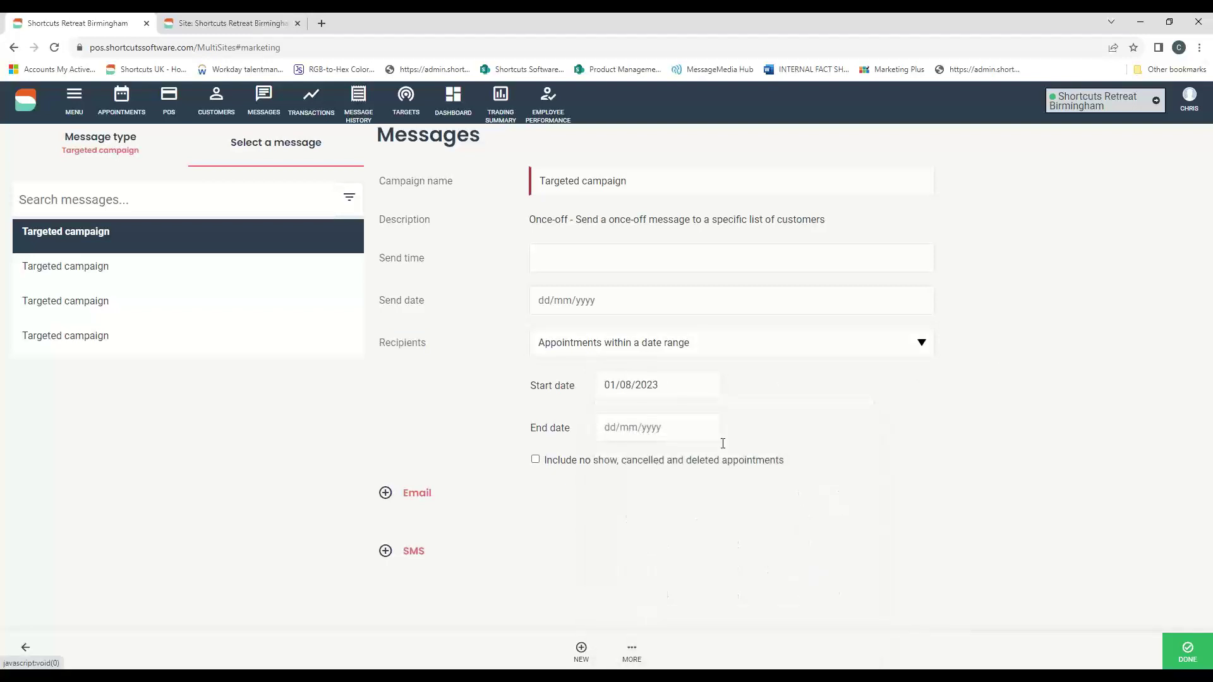
left_click(620, 427)
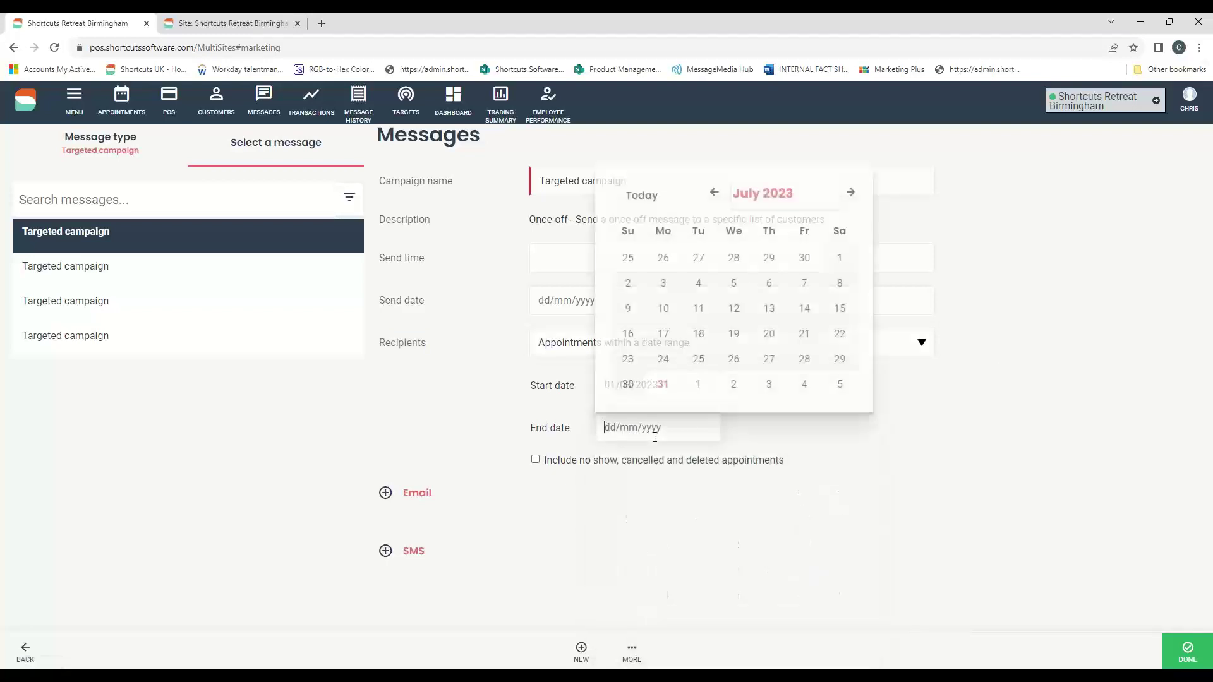
left_click(832, 385)
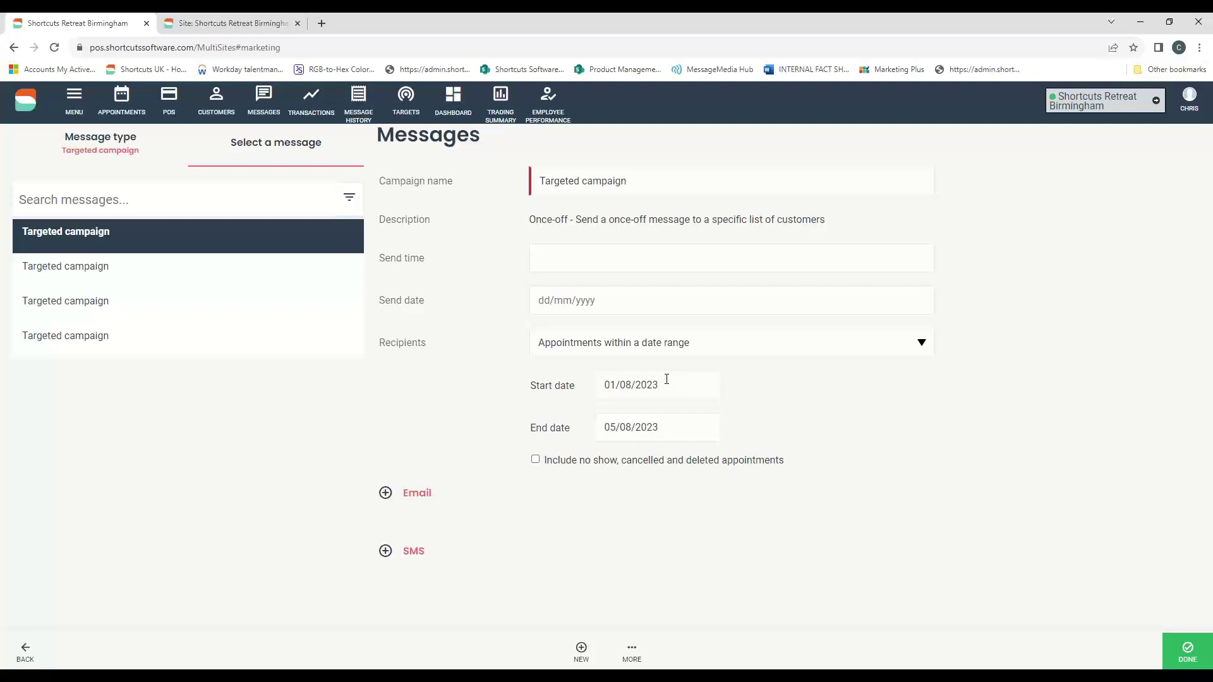
- Keep no-show, cancelled and deleted appointments excluded and bring up the Recipients options
left_click(537, 460)
left_click(537, 460)
left_click(910, 346)
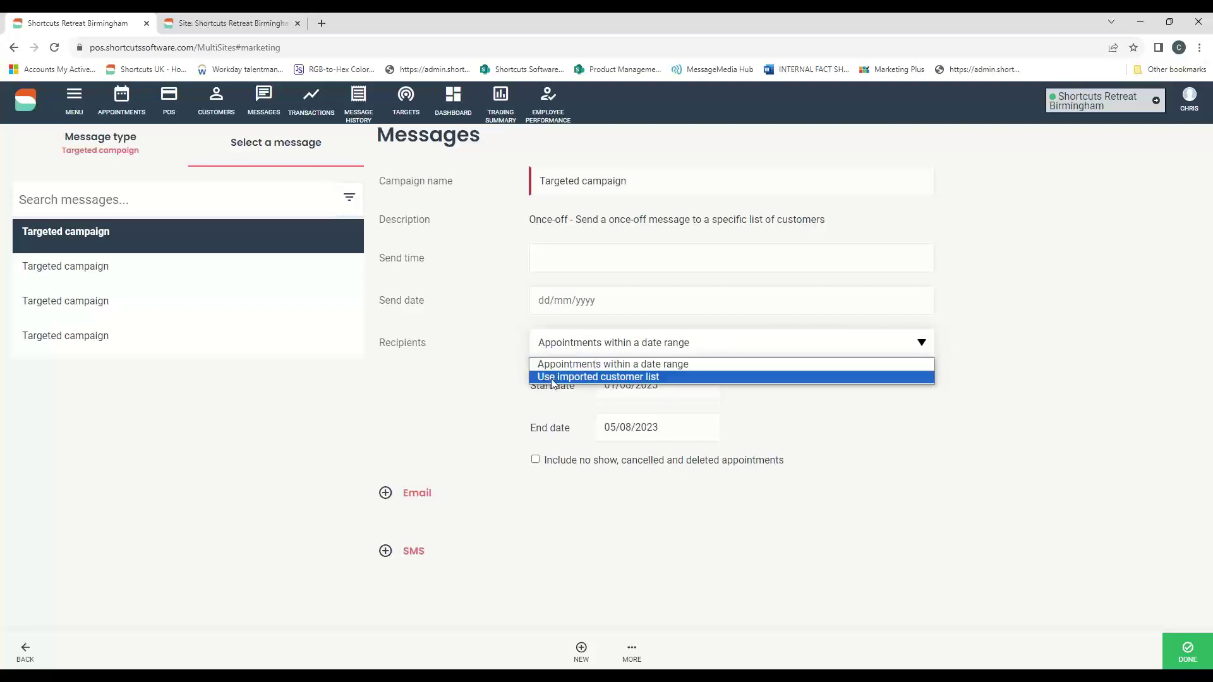
- Send the campaign to an imported customer list, then switch to desktop Shortcuts
left_click(627, 378)
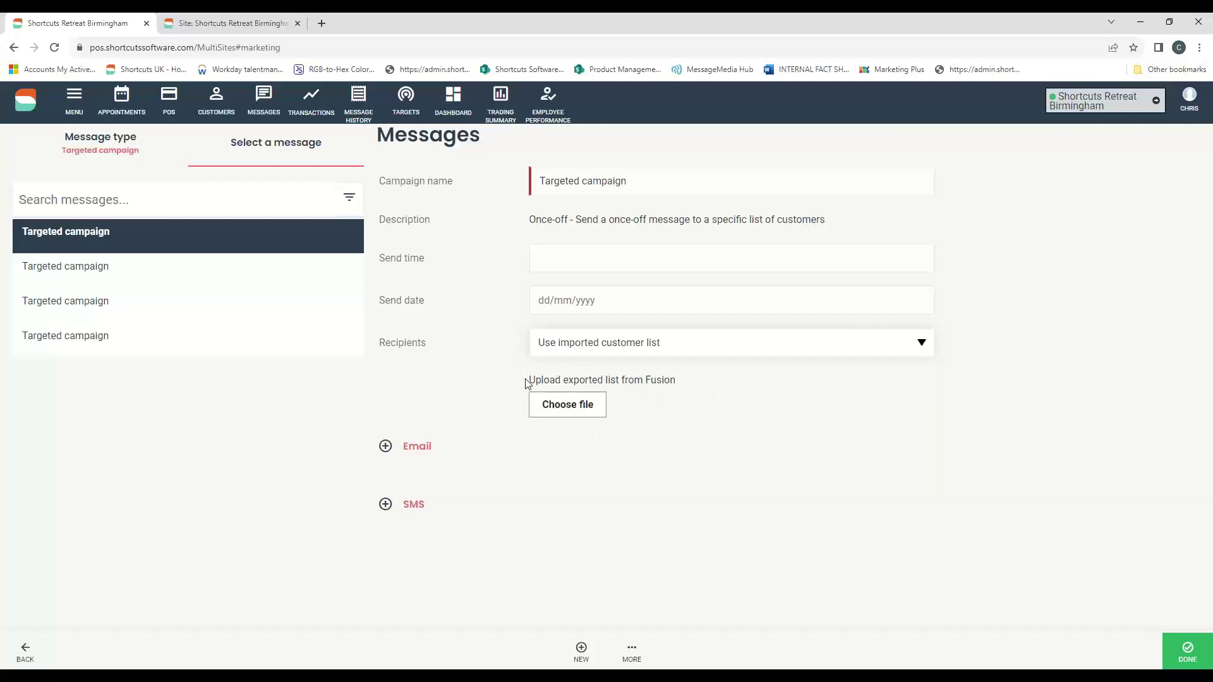
left_click_drag(527, 382, 678, 379)
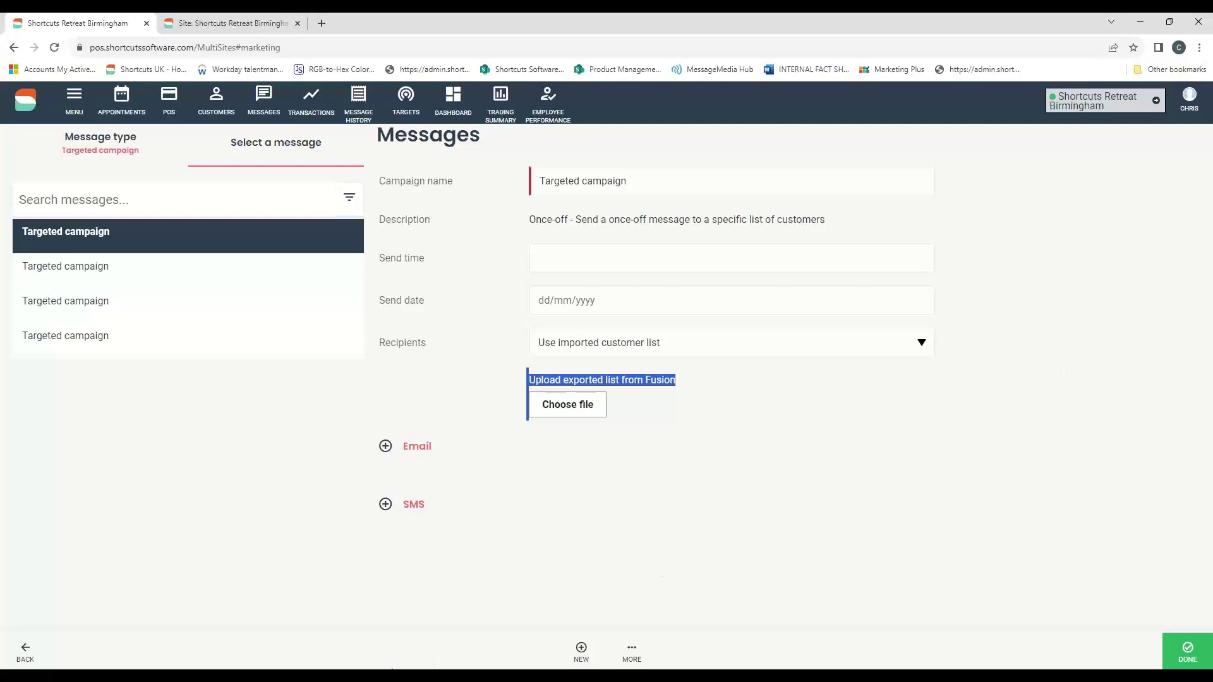
key("alt+Tab")
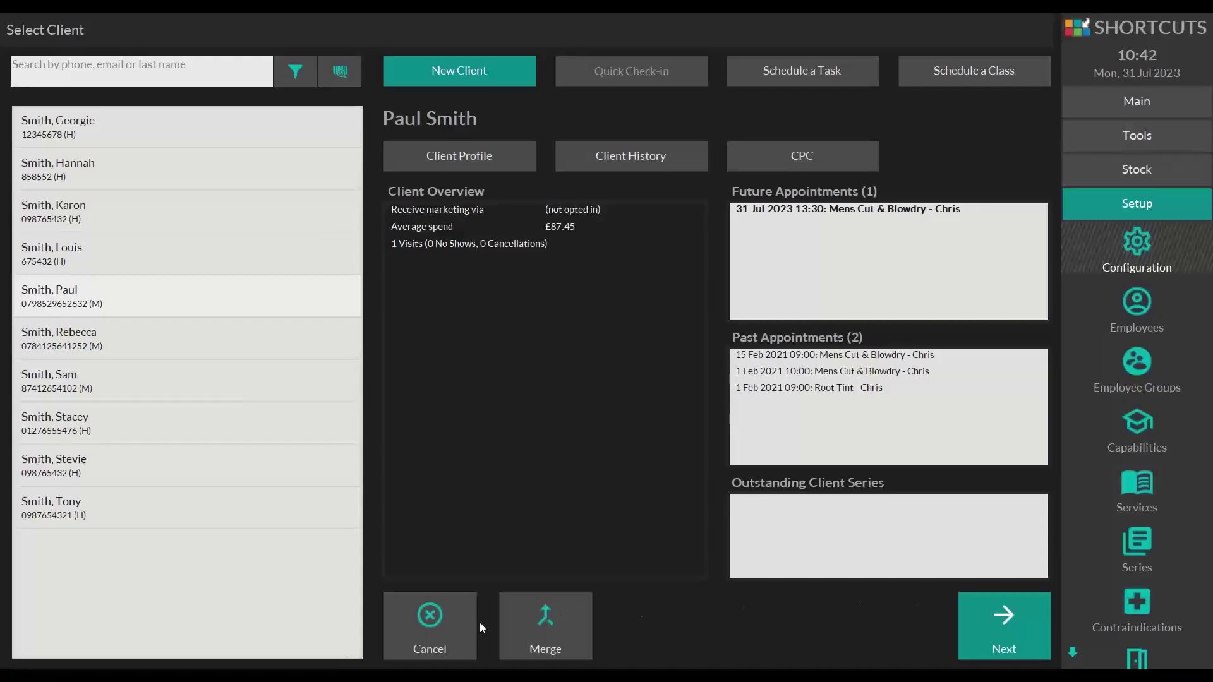
- Cancel client selection and open Marketing from the Tools sidebar
left_click(463, 612)
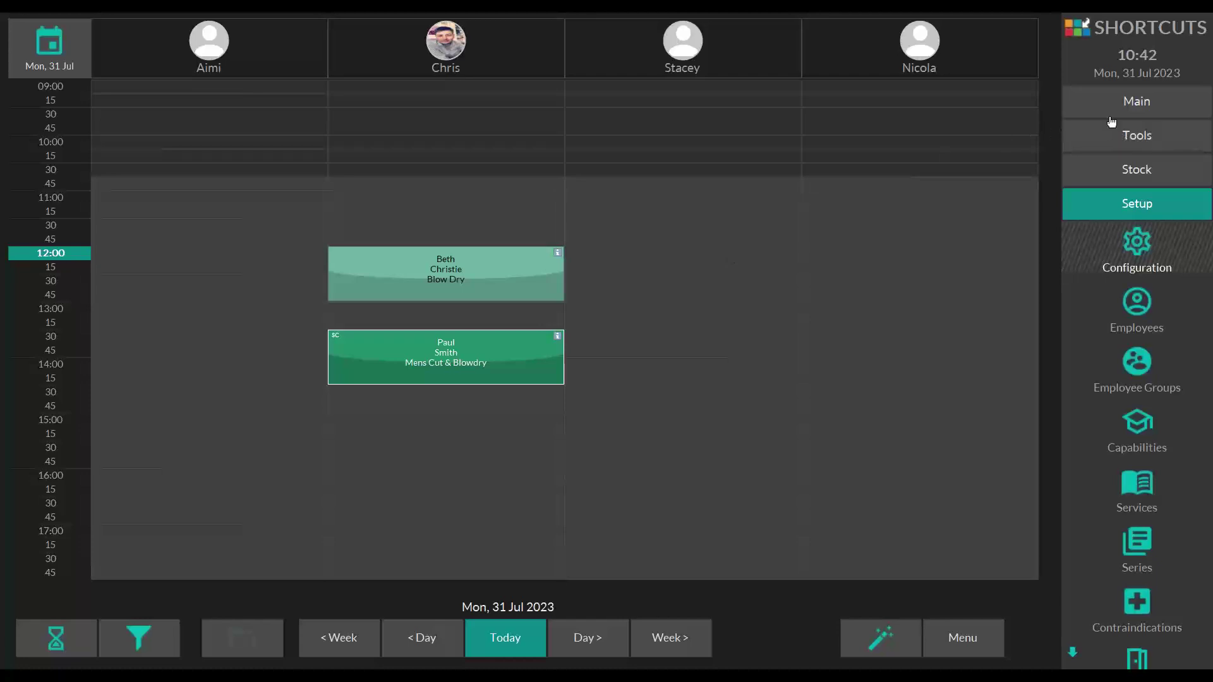
left_click(1148, 142)
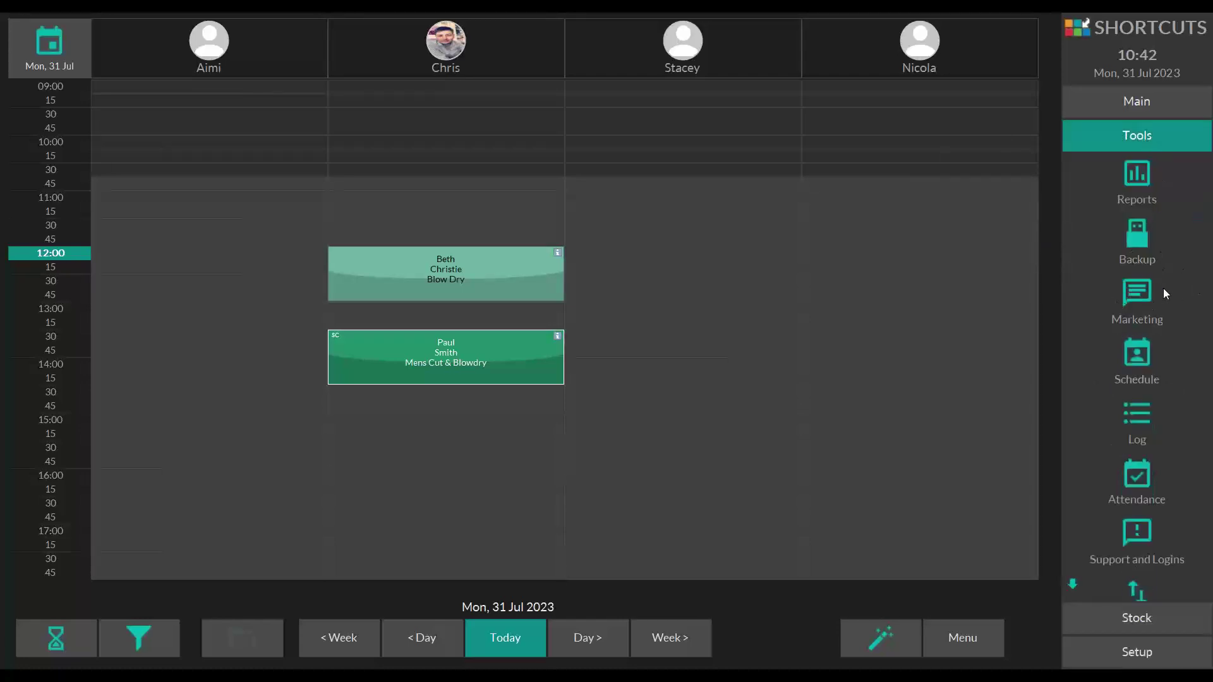
left_click(1139, 295)
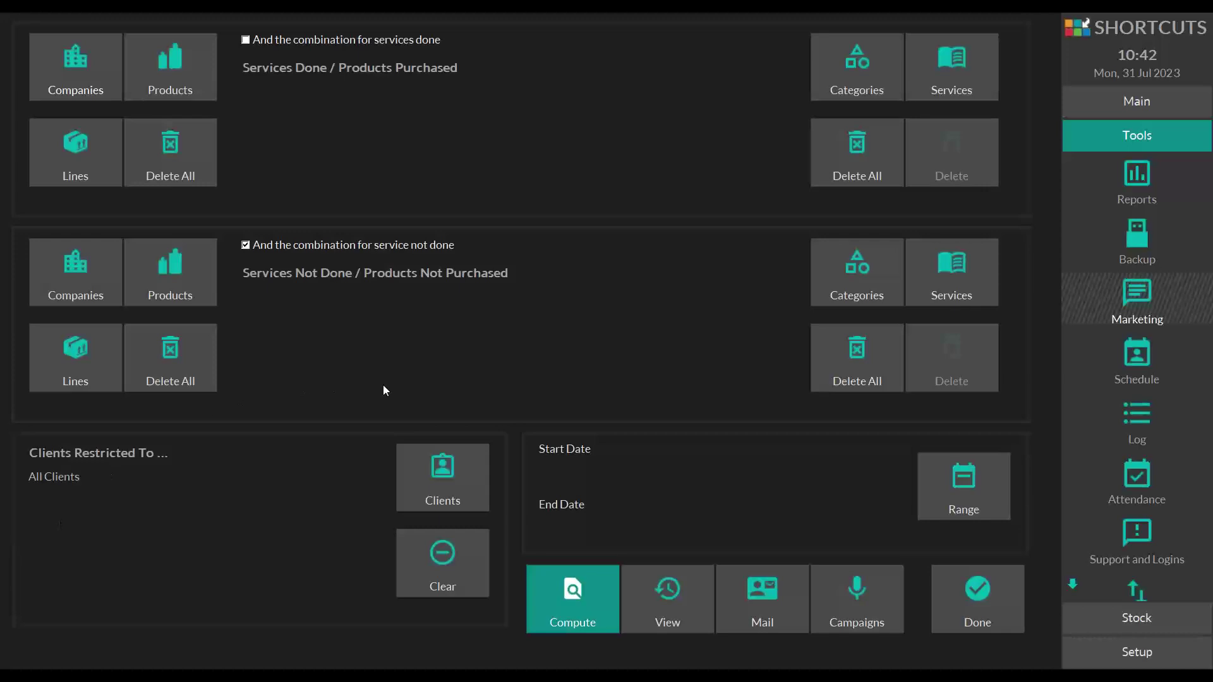
- Open the Restrict Client dialog from the Clients button under Clients Restricted To
left_click(440, 469)
left_click(457, 490)
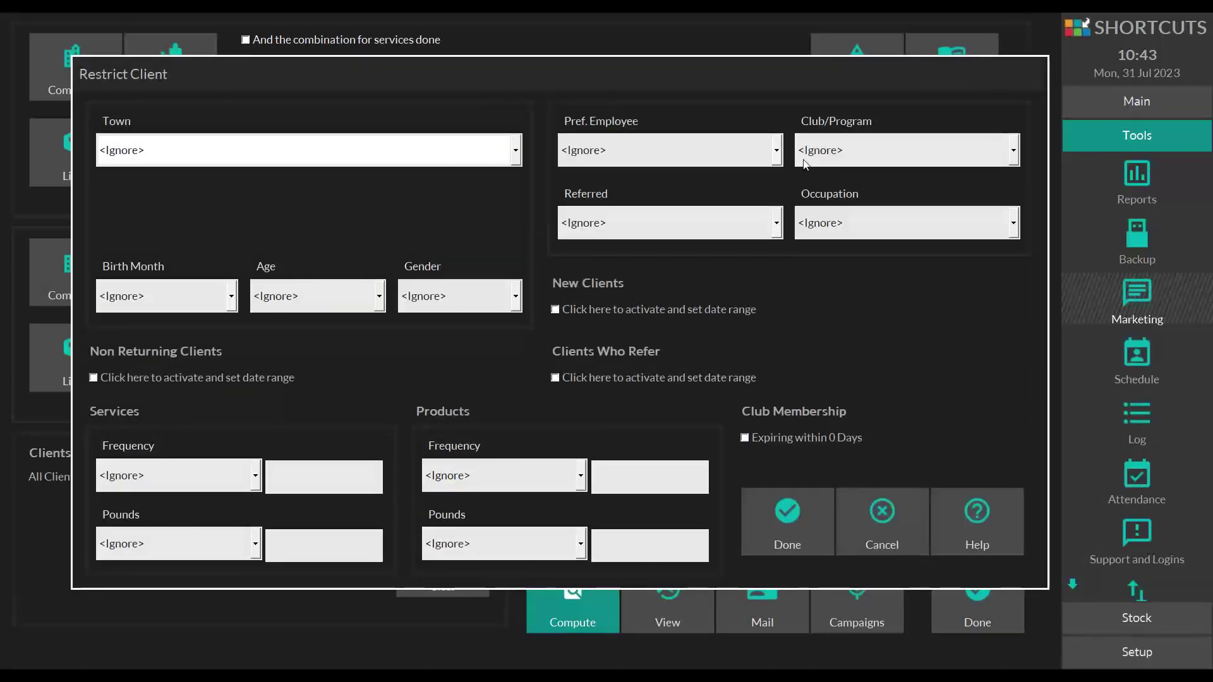
left_click(830, 155)
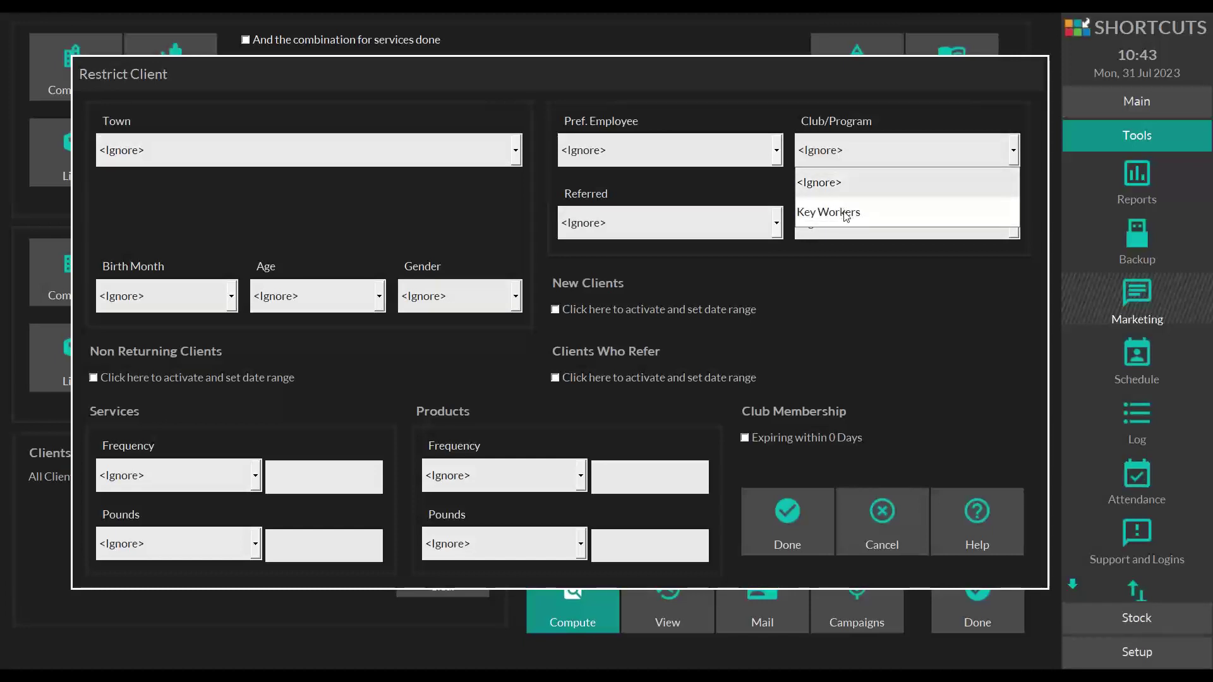
left_click(884, 274)
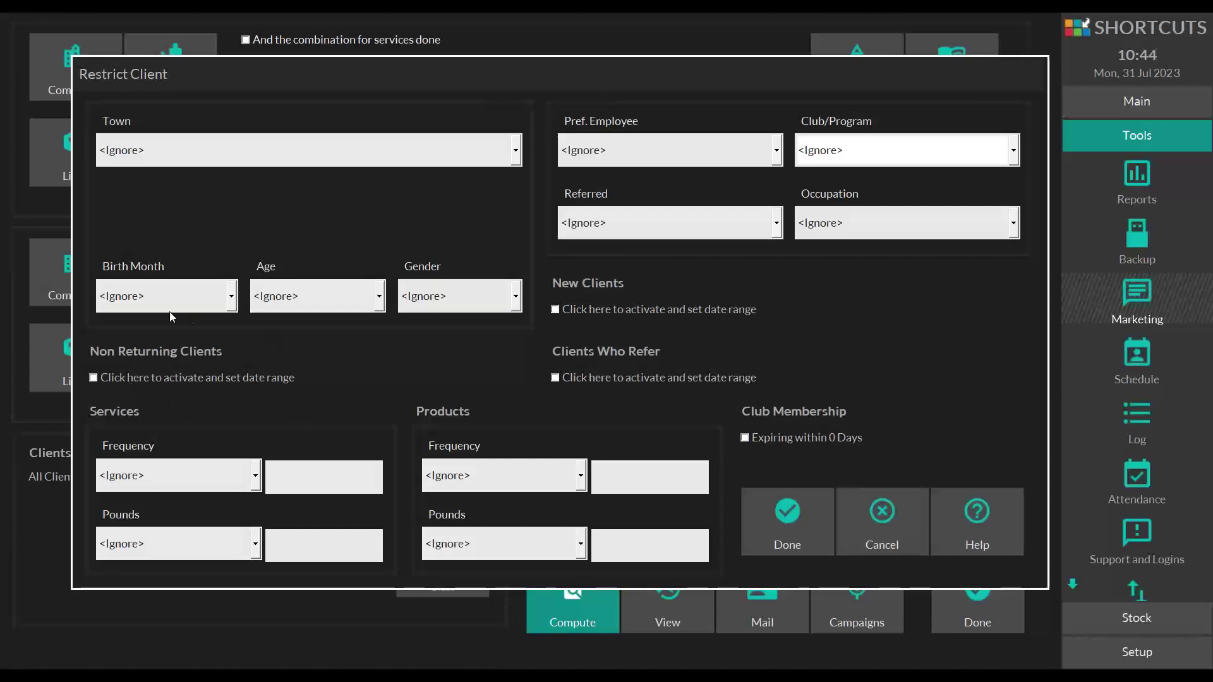
- Apply a Non Returning Clients filter with last visits from 1 Jan to 27 Mar 2023
left_click(94, 380)
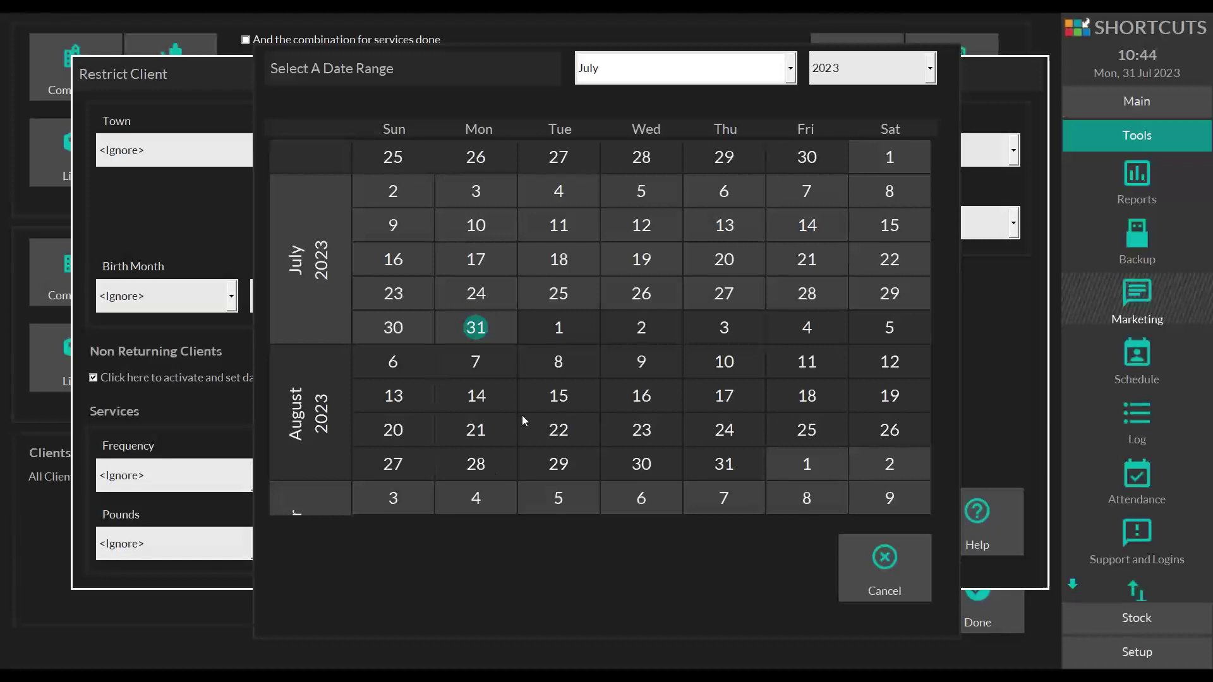
left_click(532, 291)
scroll(554, 116, "up", 1)
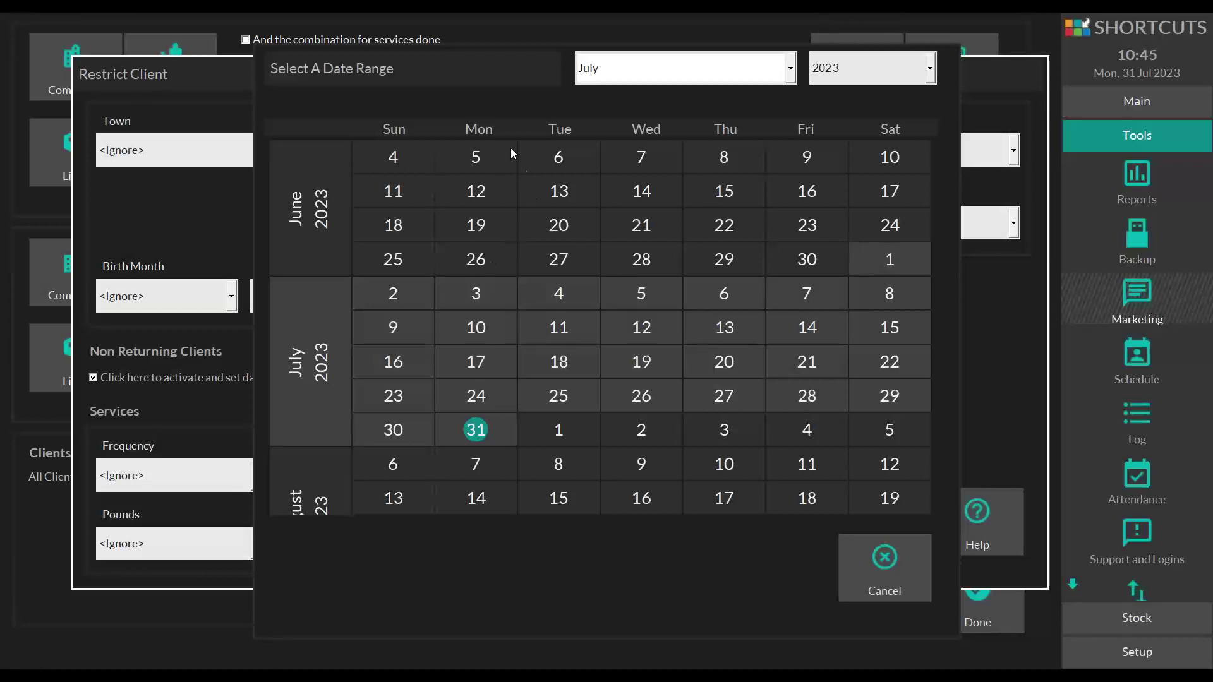
scroll(506, 119, "up", 2)
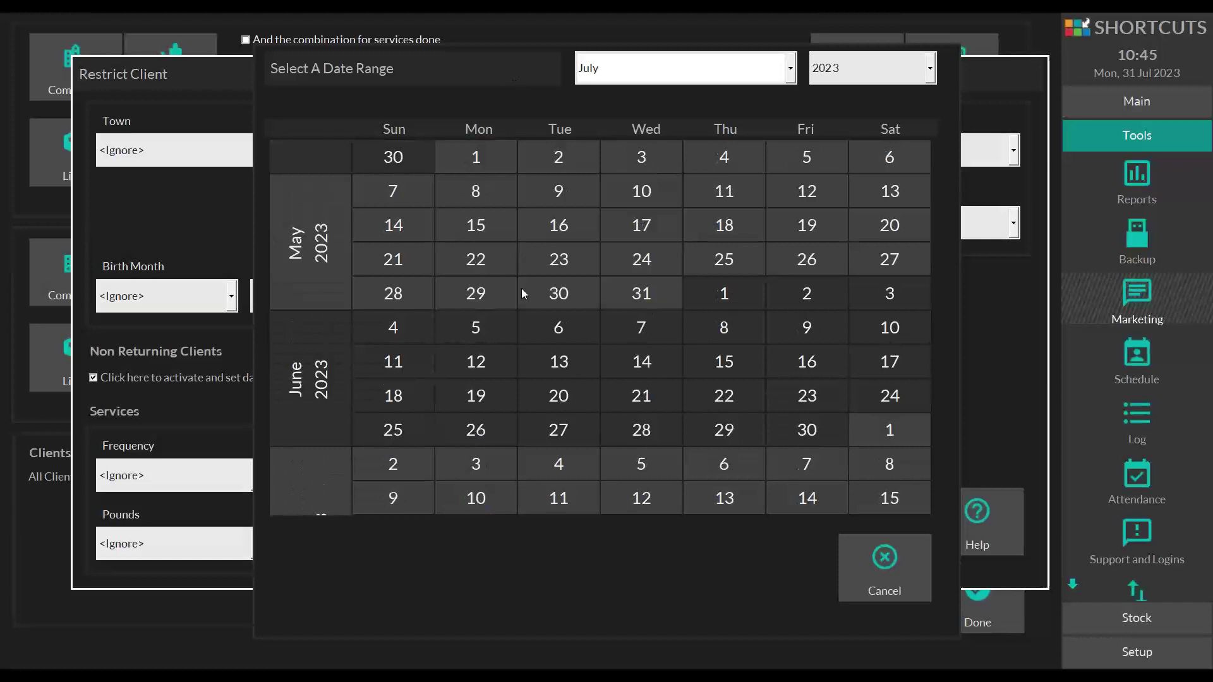
scroll(499, 114, "up", 2)
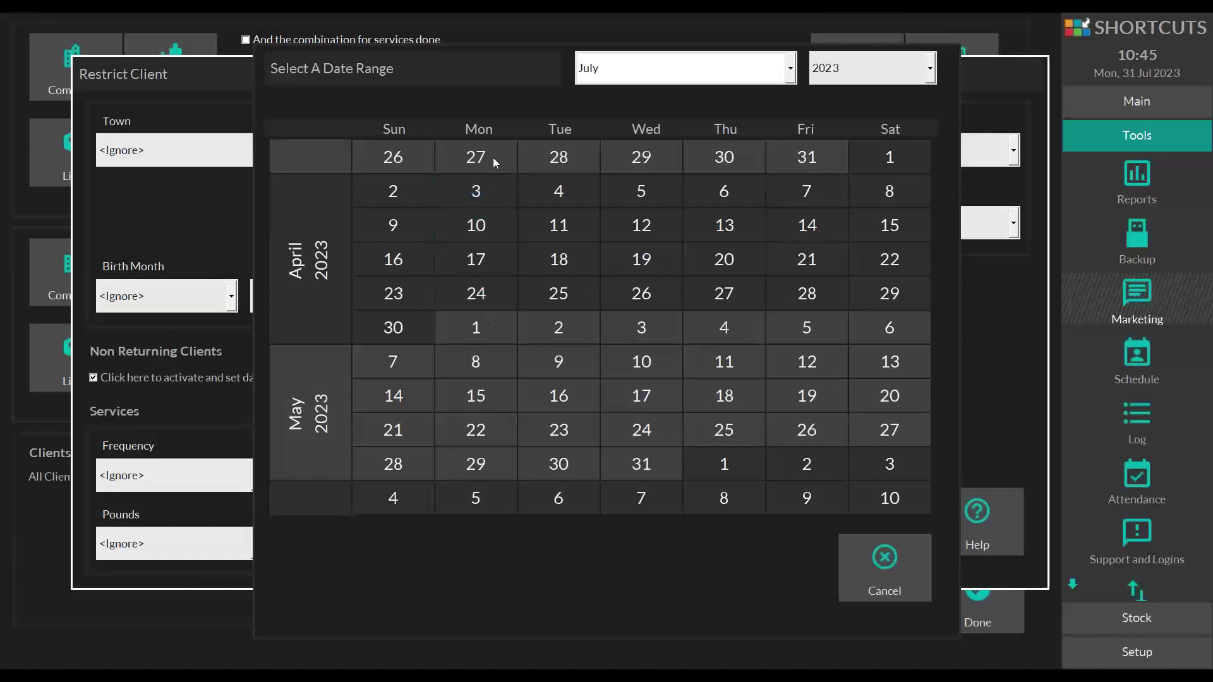
scroll(493, 157, "up", 3)
scroll(498, 58, "up", 5)
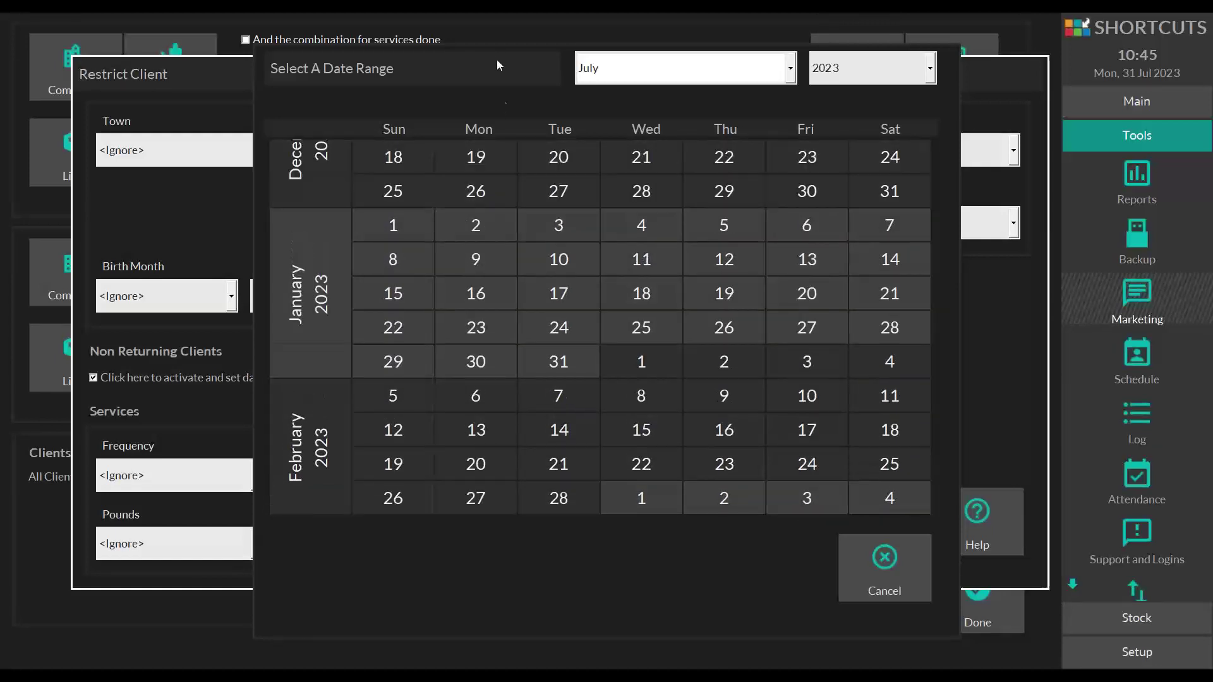
left_click(406, 222)
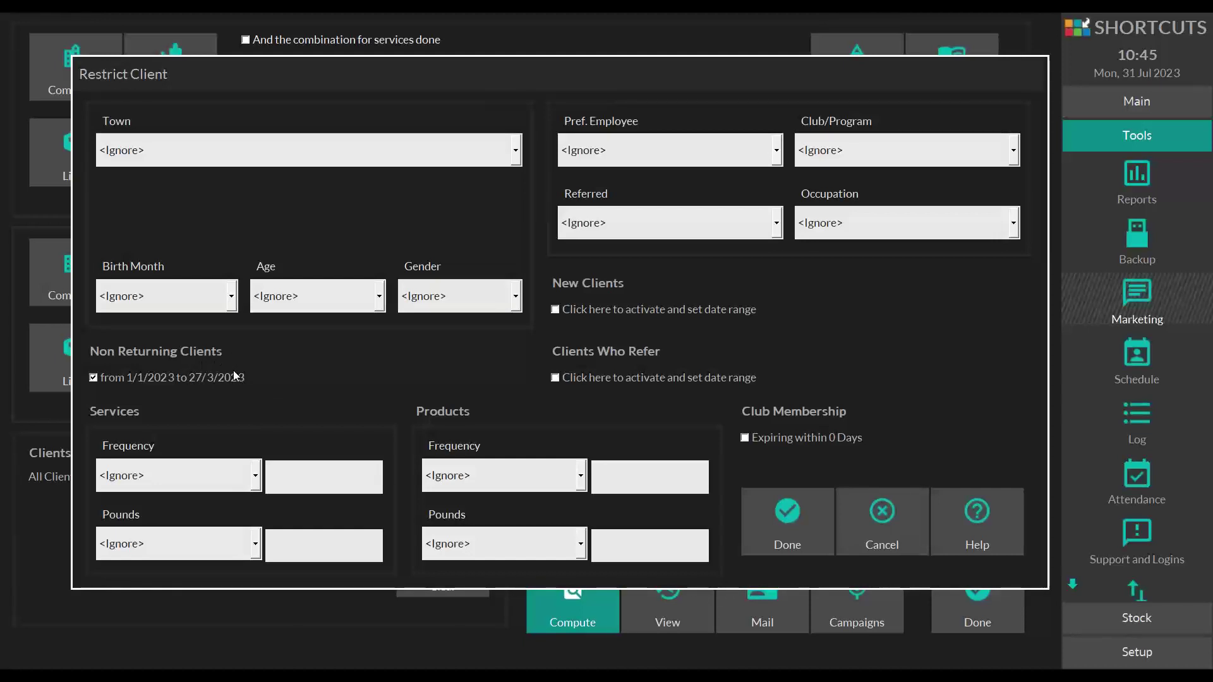
left_click(772, 506)
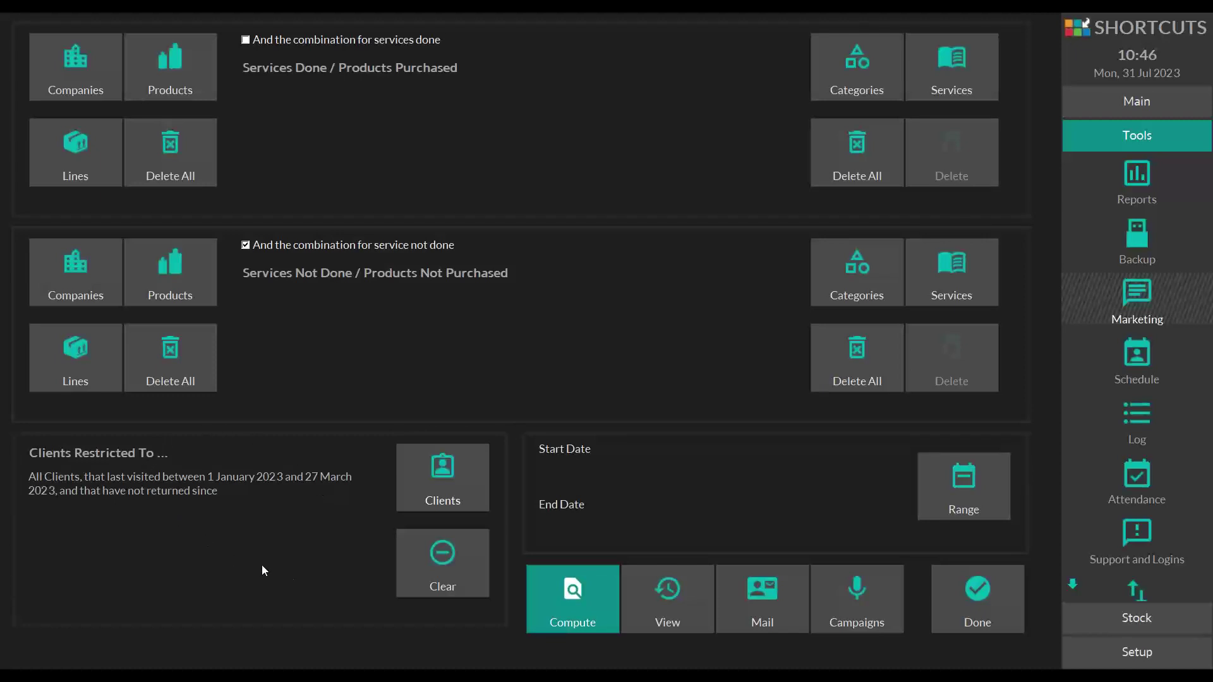
- Clear the restriction to All Clients, leaving Services Frequency at Ignore
left_click(445, 553)
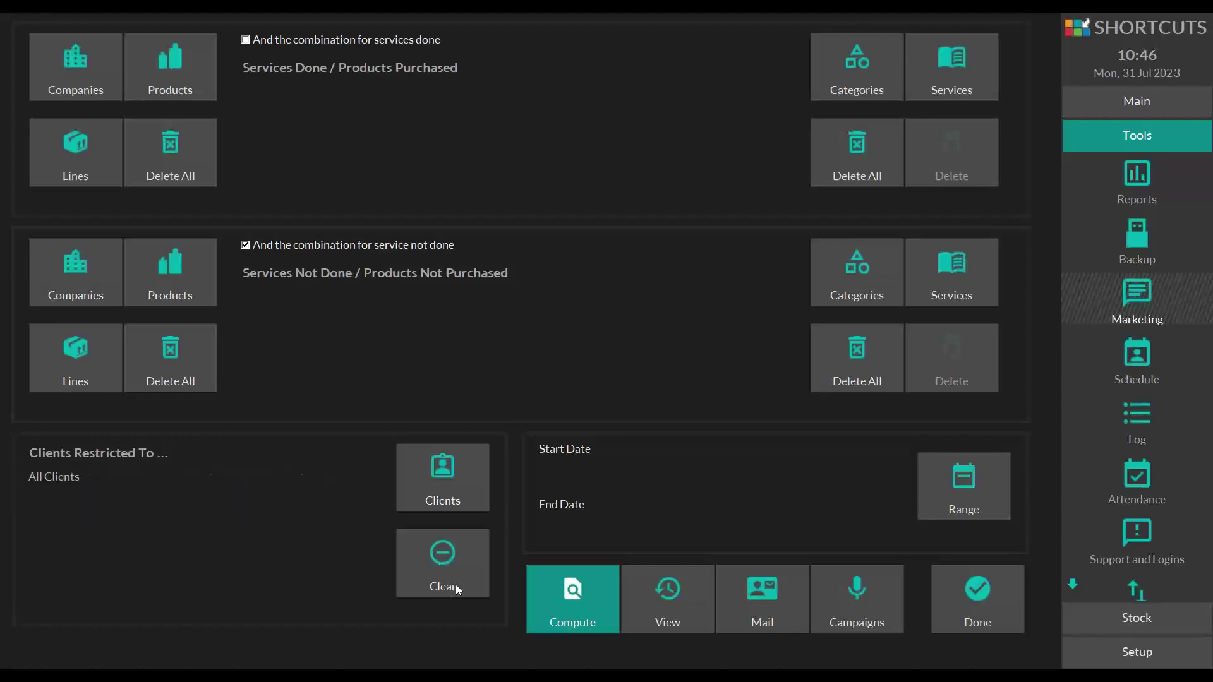
left_click(432, 473)
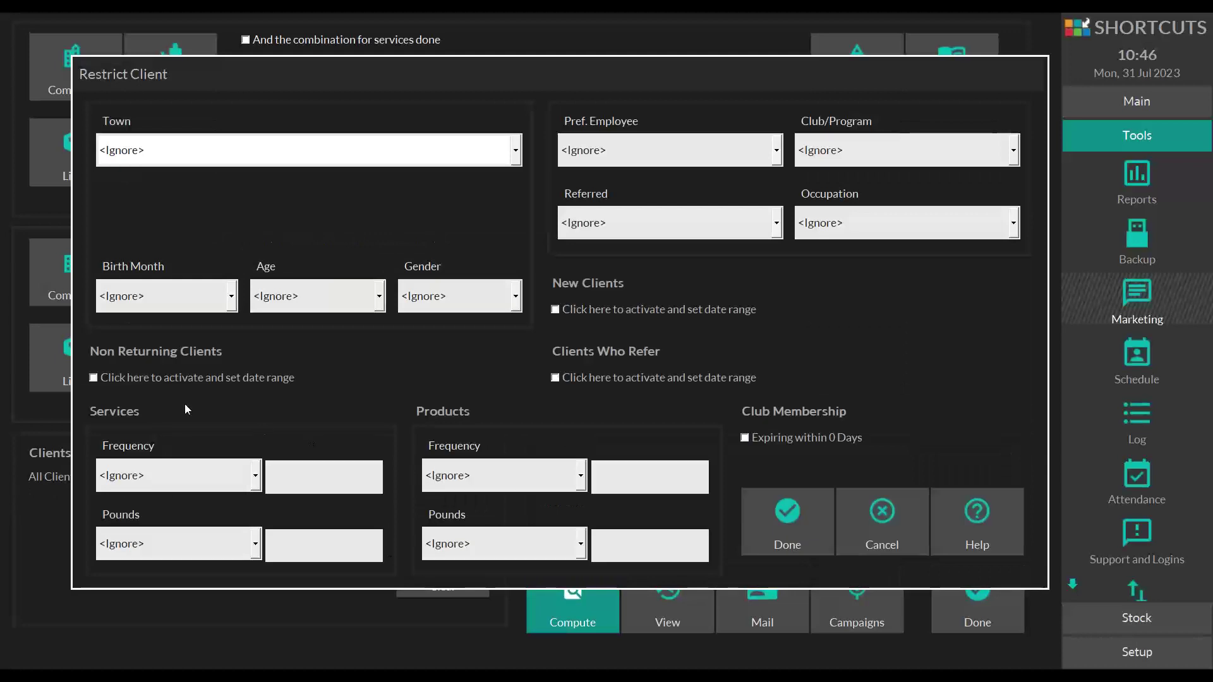
left_click(146, 483)
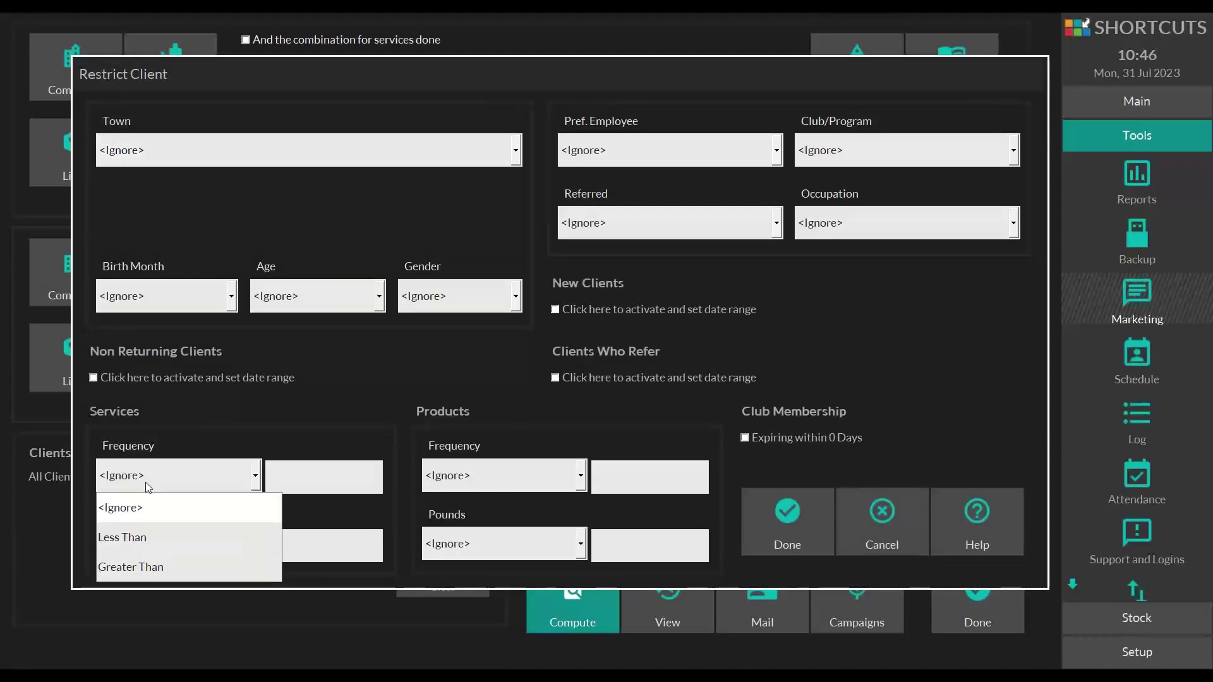
left_click(225, 414)
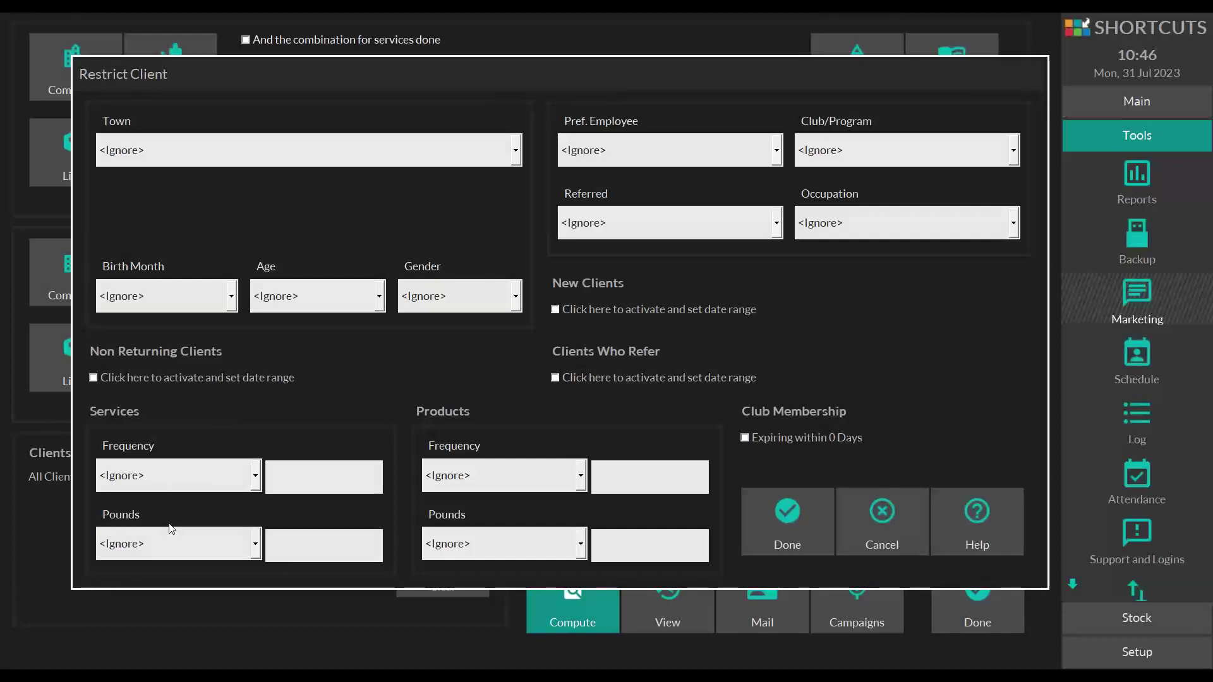
left_click(776, 542)
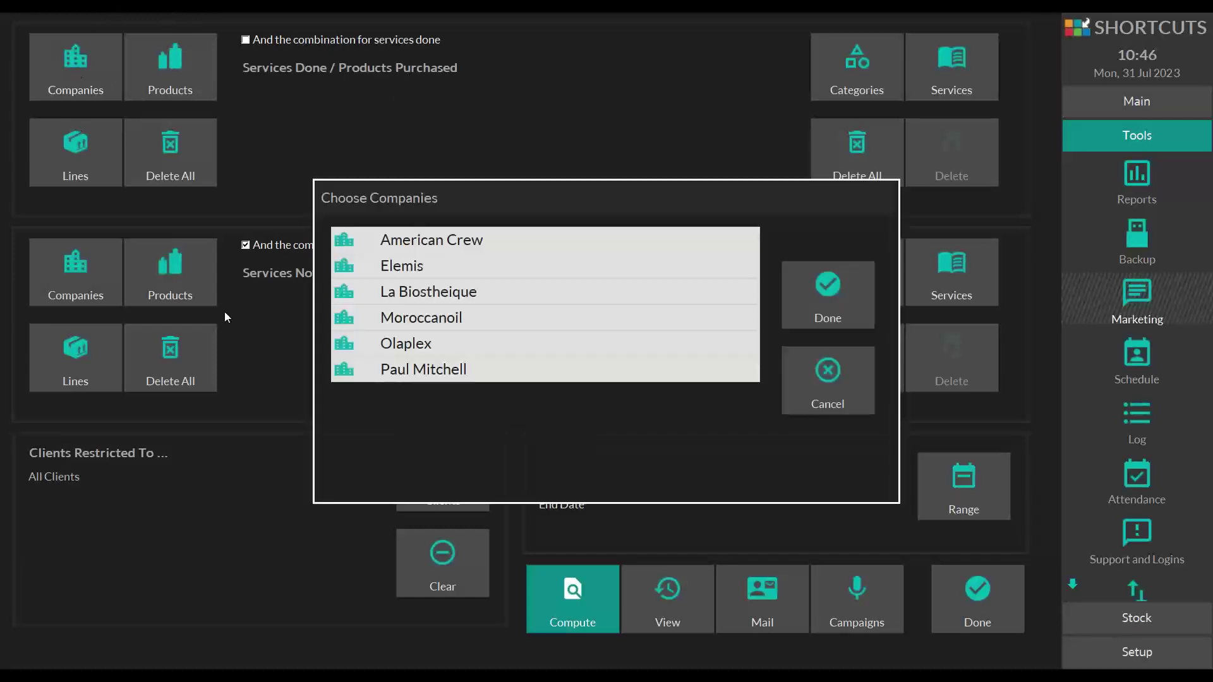
- Add American Crew as purchased and Paul Mitchell as not purchased, then delete both entries
left_click(436, 240)
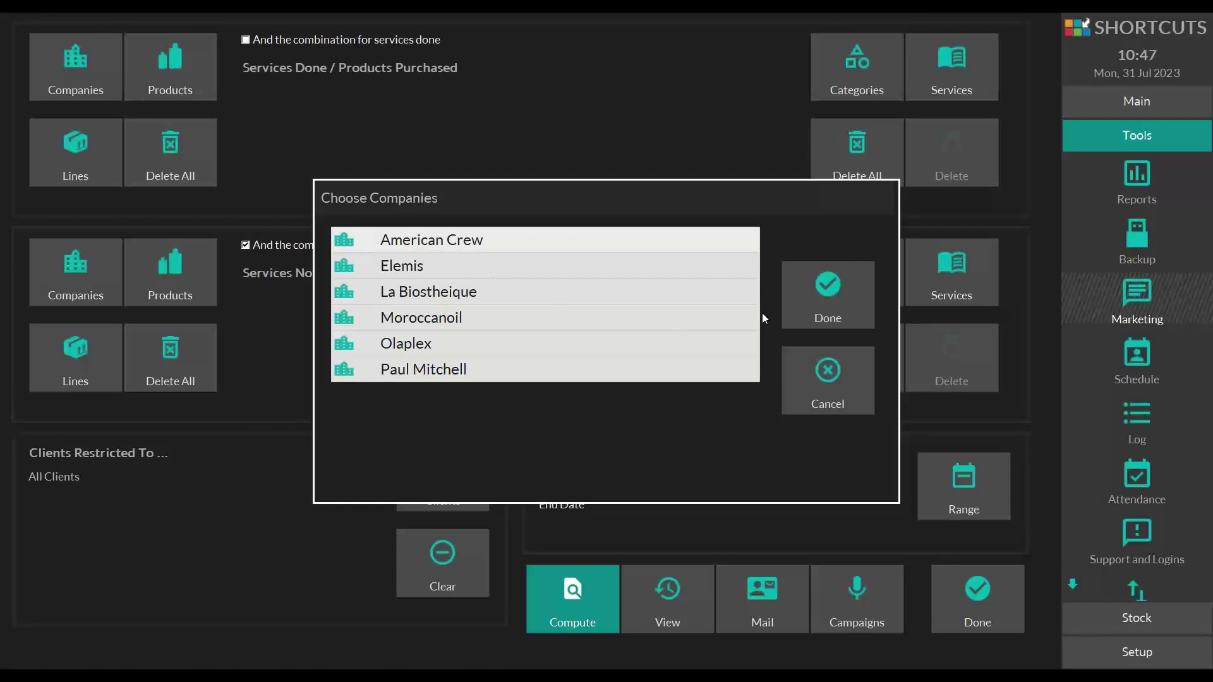
left_click(816, 288)
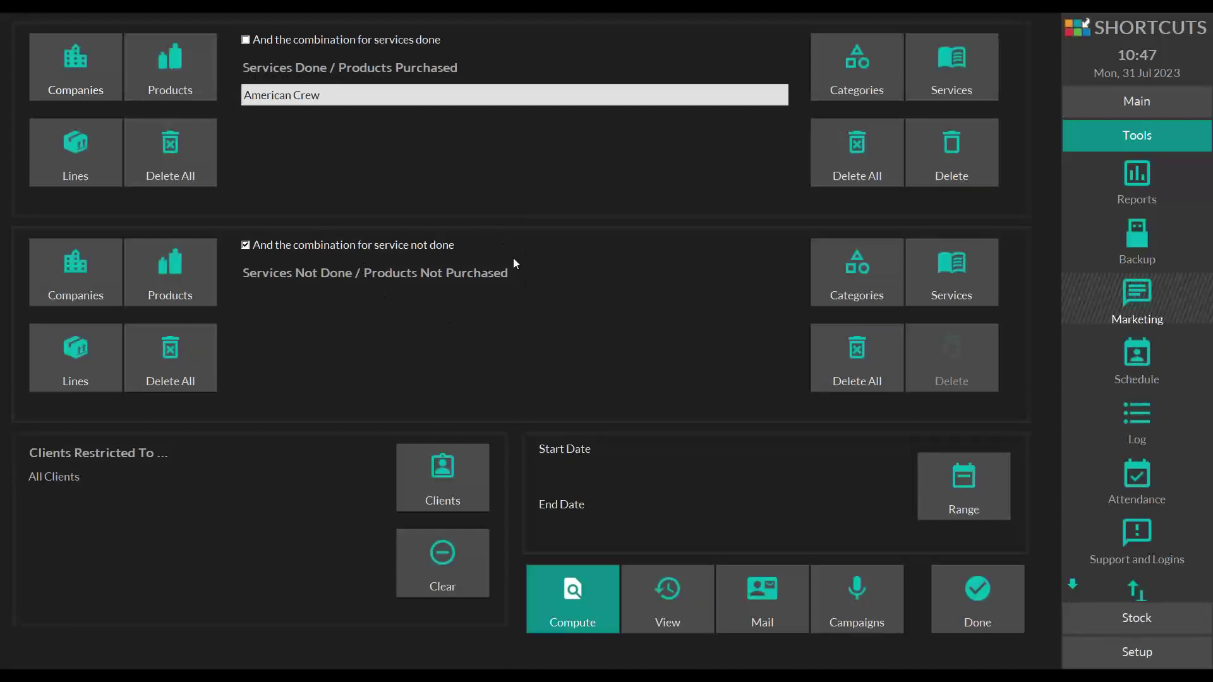
left_click(75, 271)
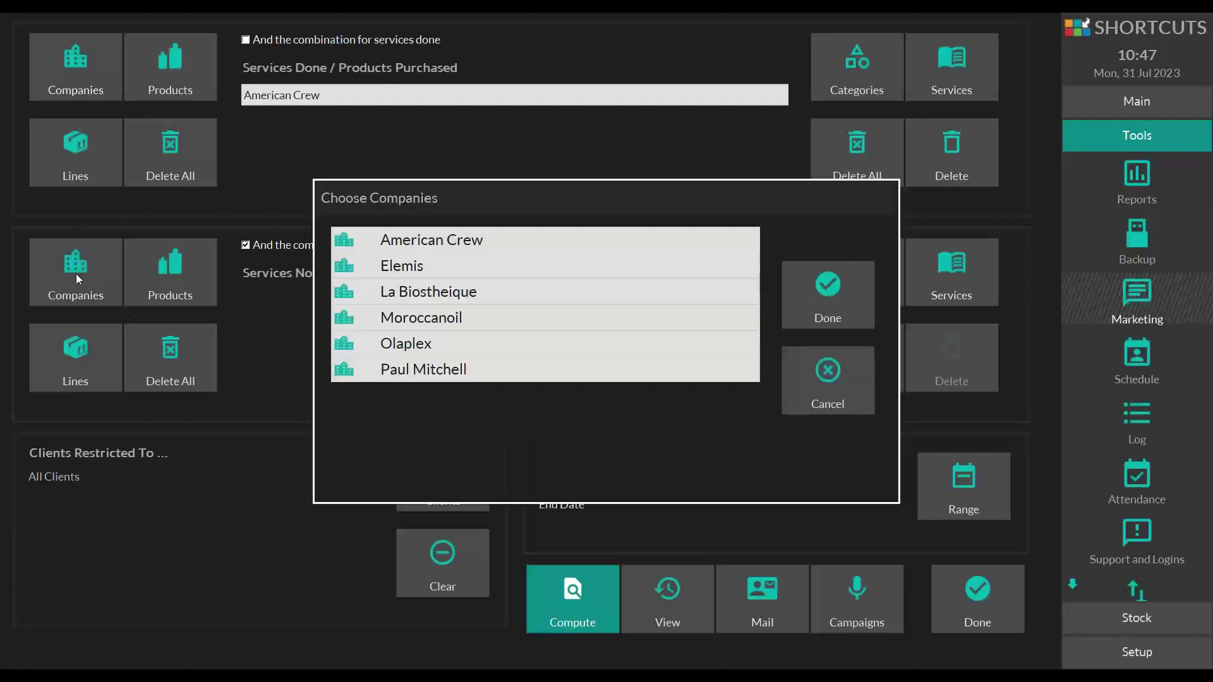
left_click(409, 369)
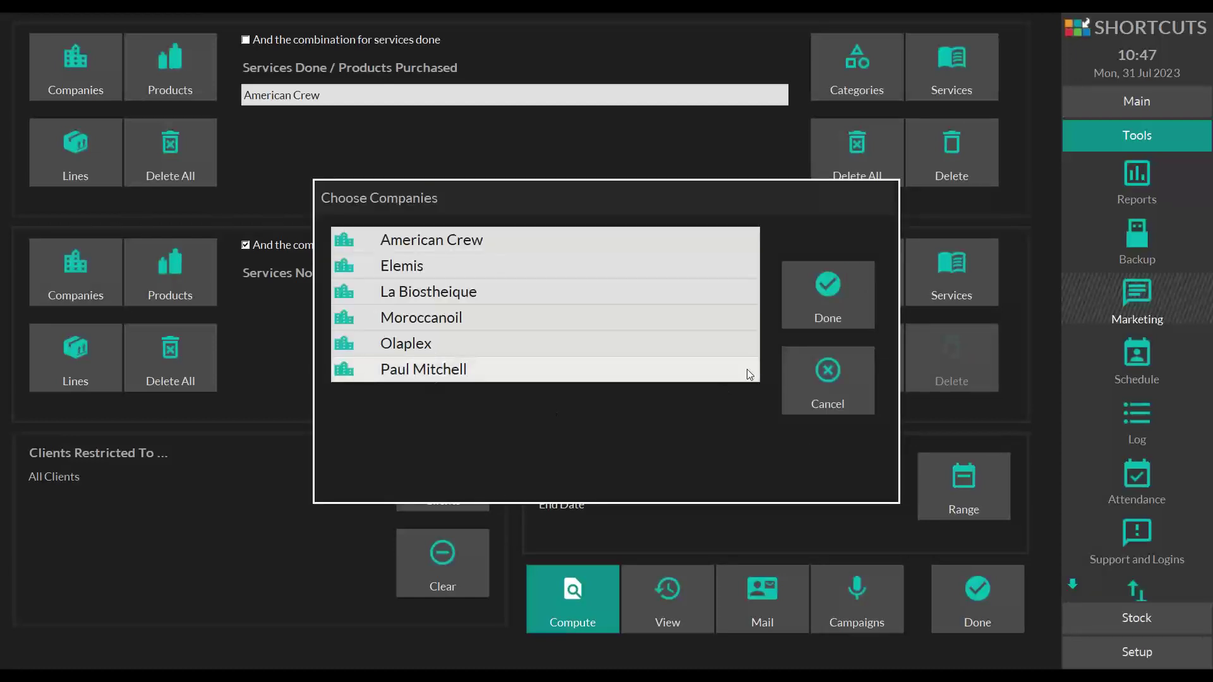
left_click(793, 314)
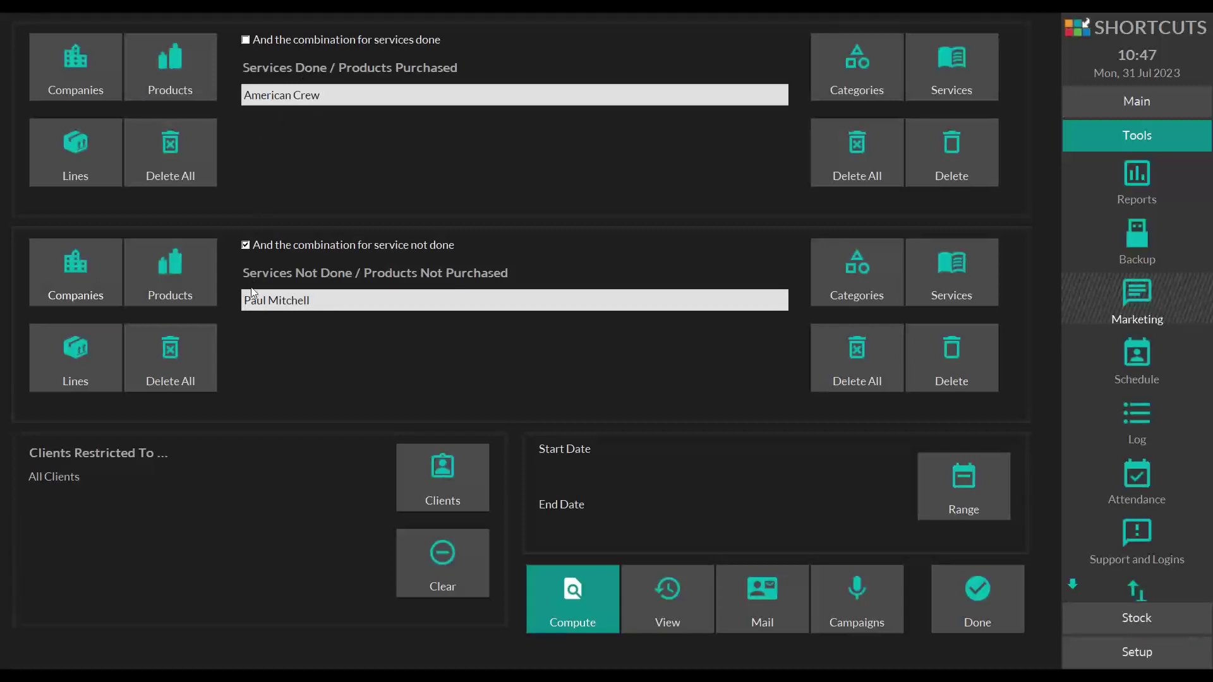
left_click(170, 358)
left_click(170, 153)
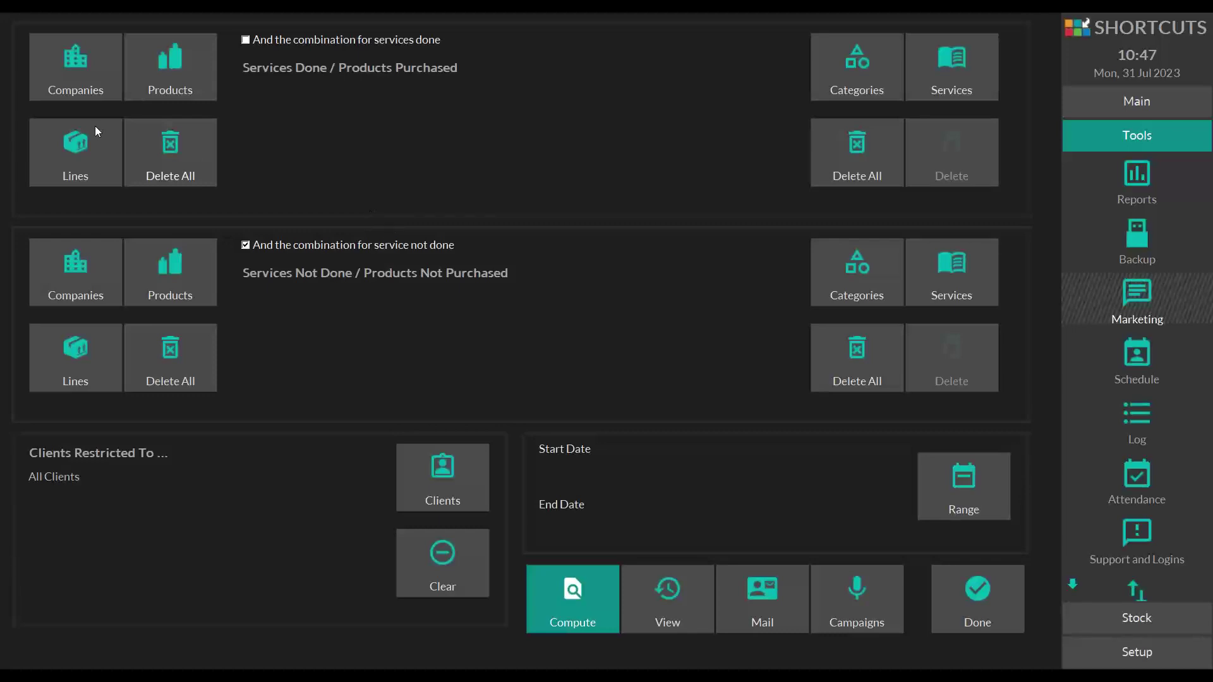
- Add the Elemis Adv Skincare line to the purchased criteria
left_click(73, 163)
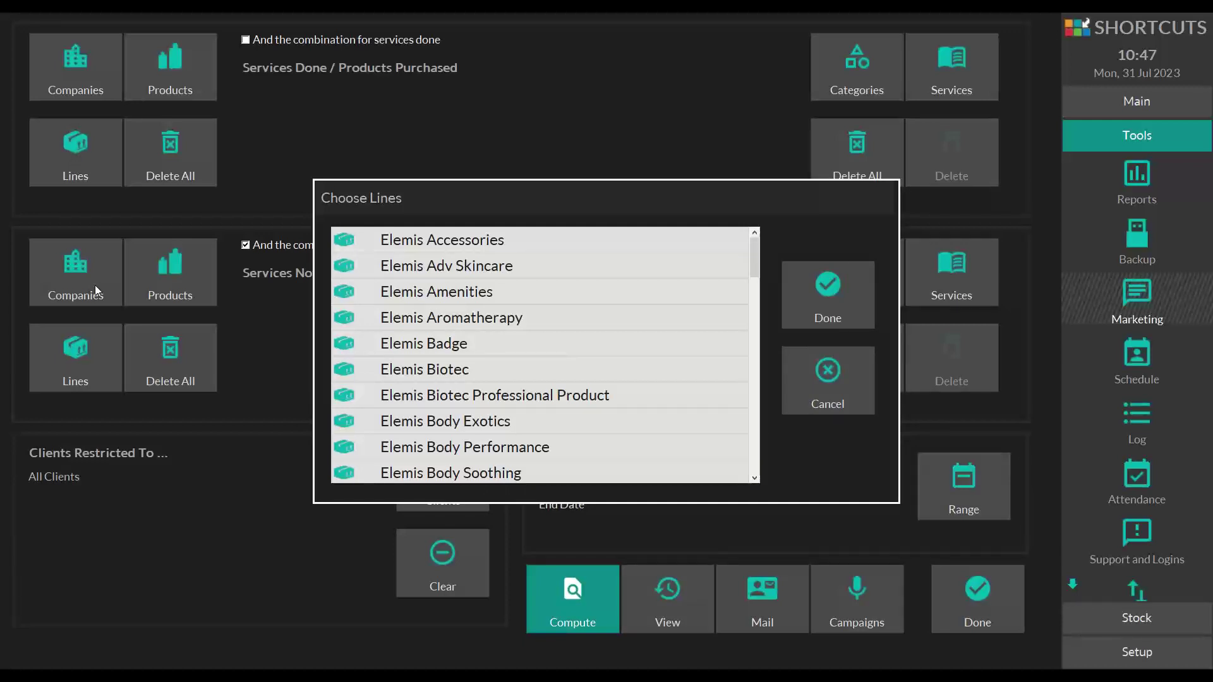
left_click(440, 268)
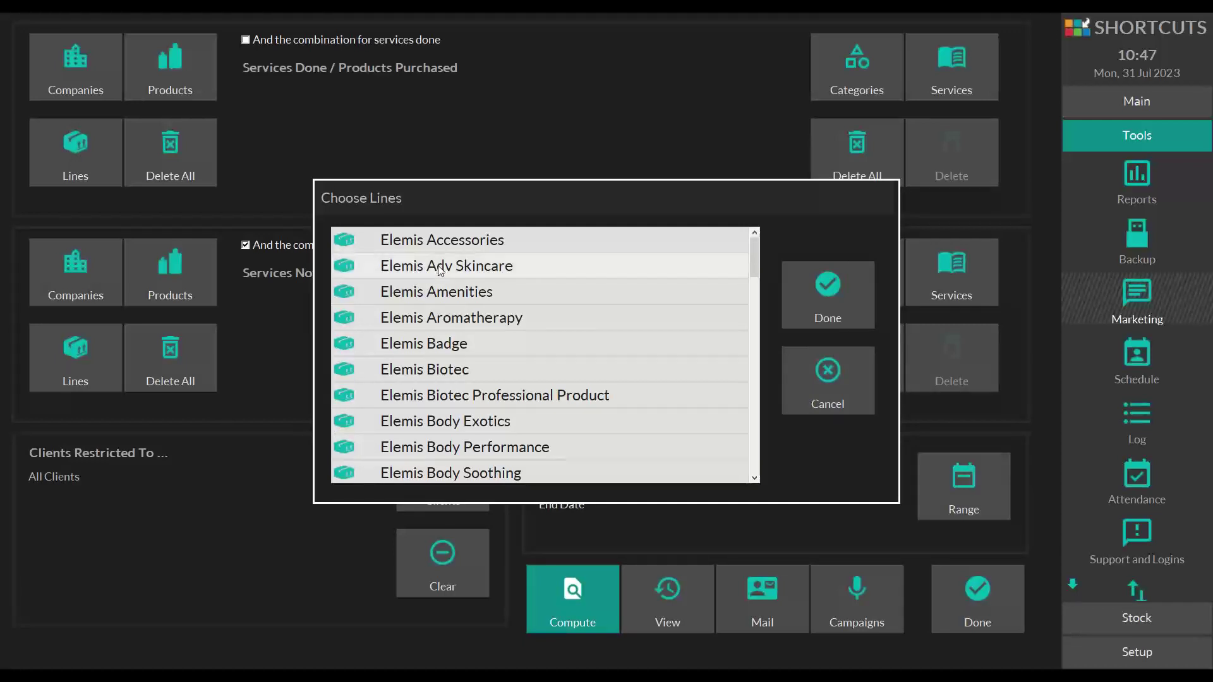
left_click(834, 289)
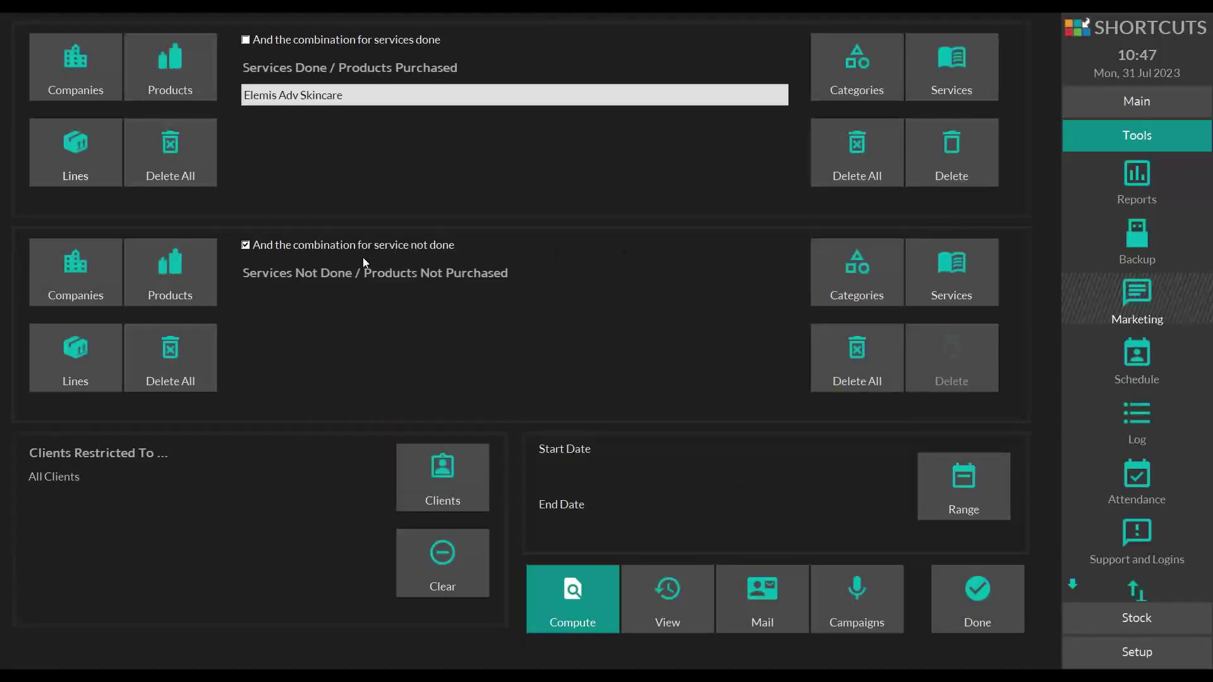
- Add Elemis Aromatherapy as a not-purchased line, then delete both Elemis entries
left_click(70, 350)
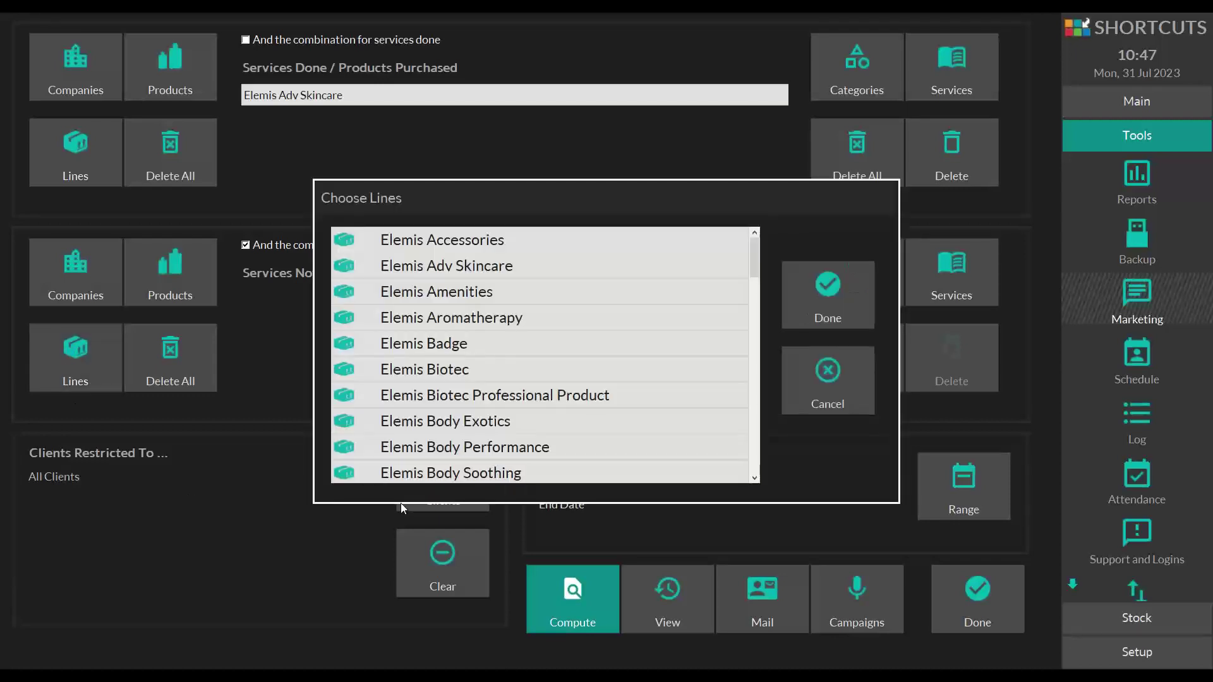
left_click(459, 325)
left_click(817, 298)
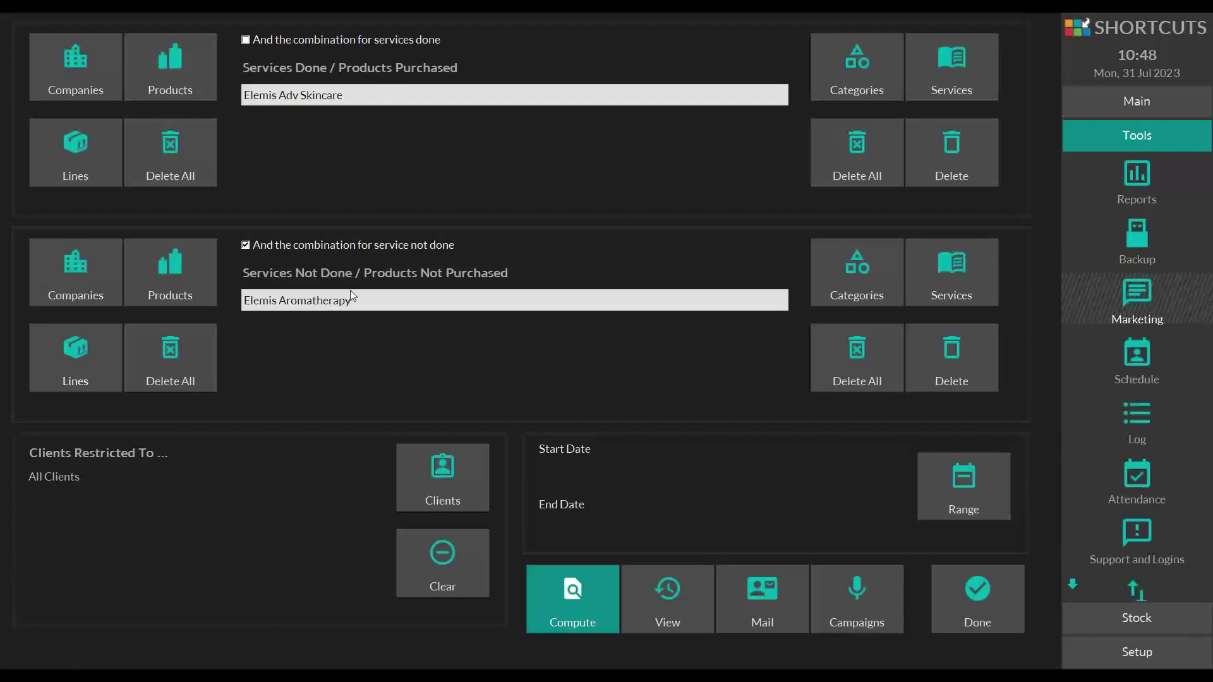
left_click(178, 366)
left_click(199, 160)
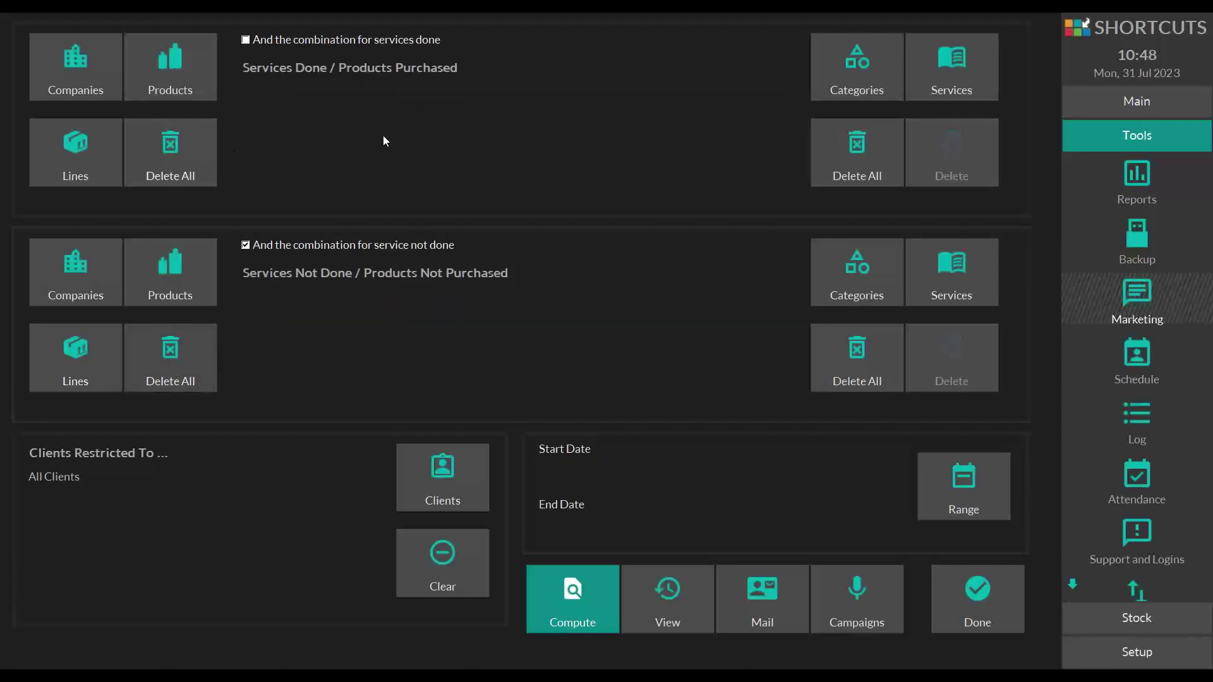
left_click(168, 61)
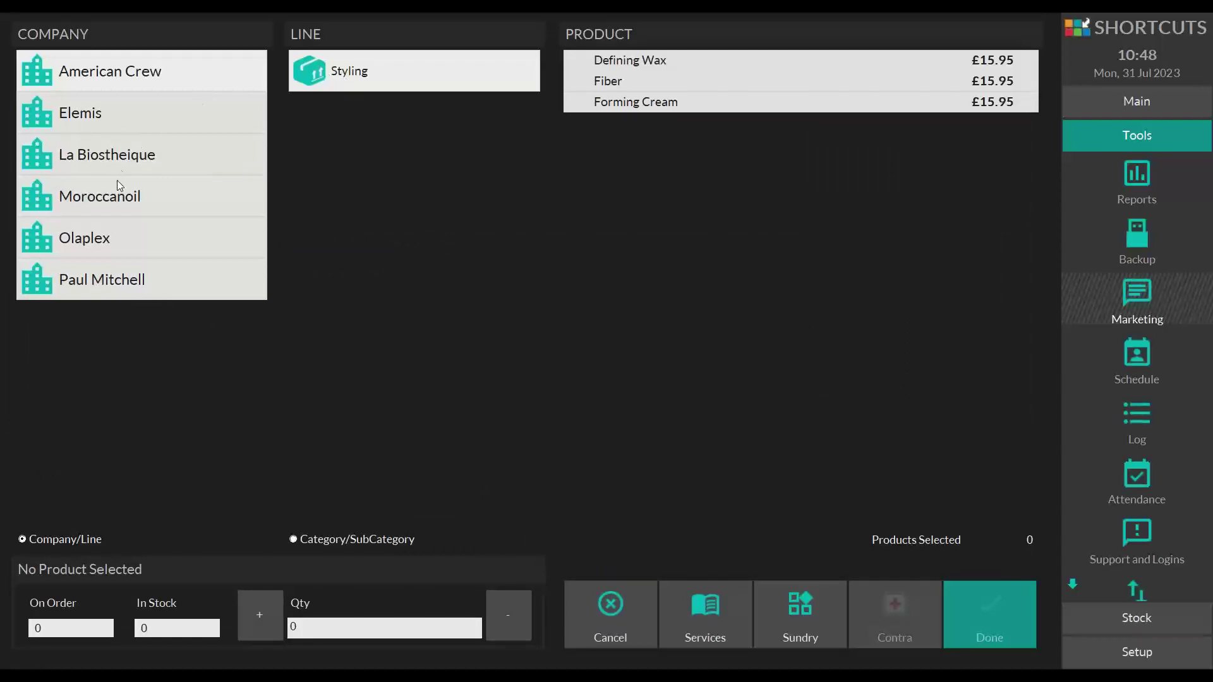
left_click(108, 279)
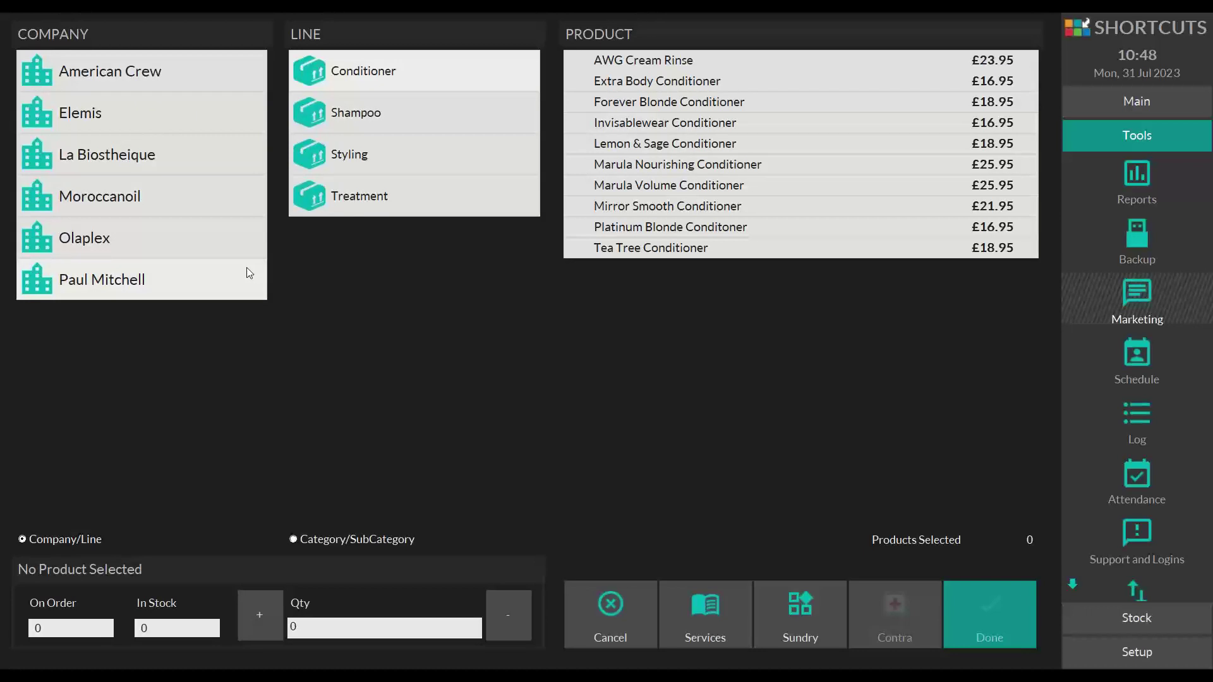
left_click(341, 112)
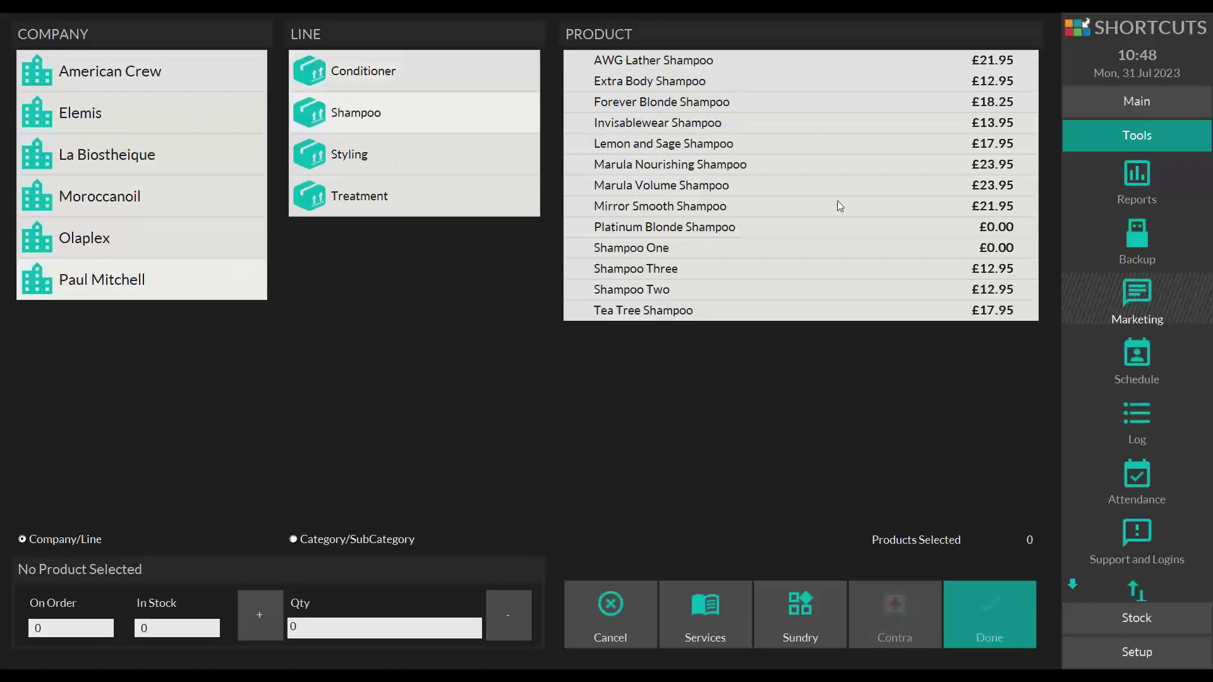
left_click(649, 82)
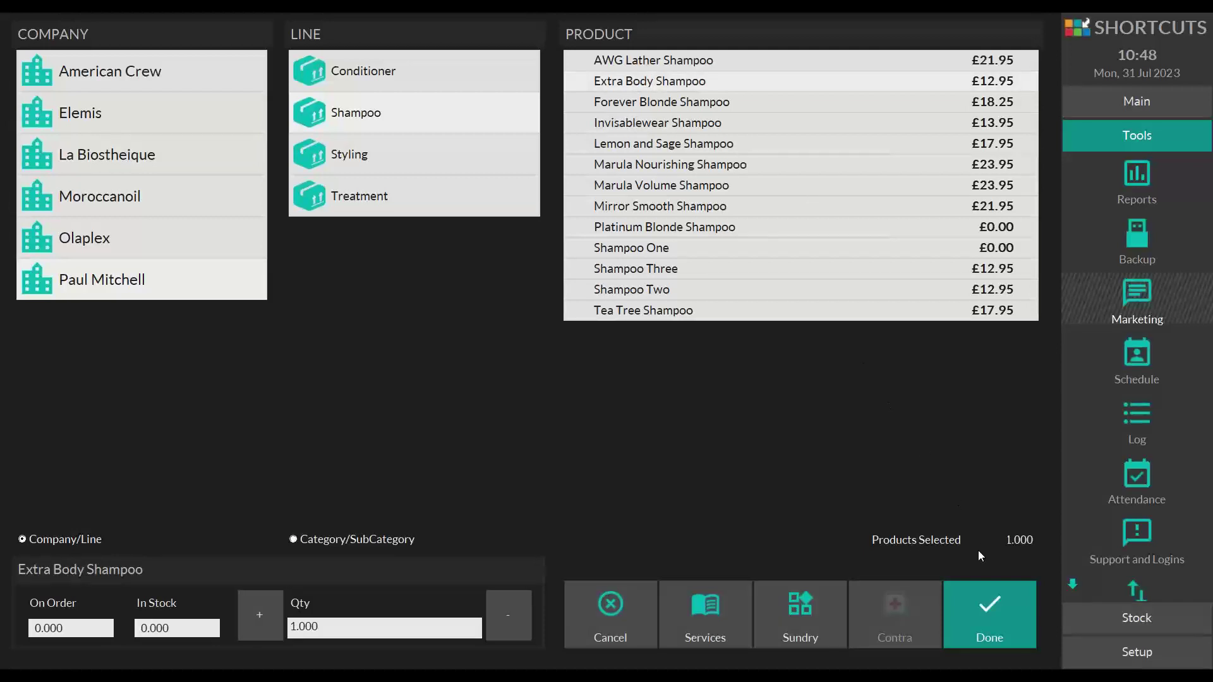
left_click(987, 610)
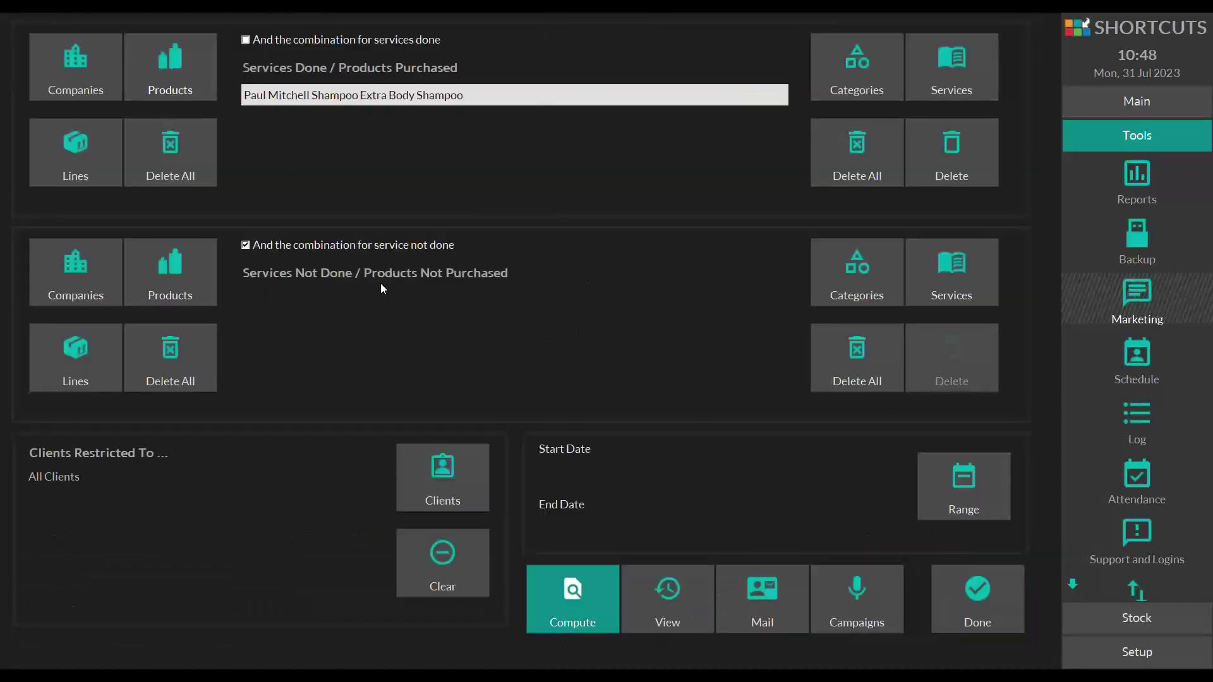
left_click(187, 279)
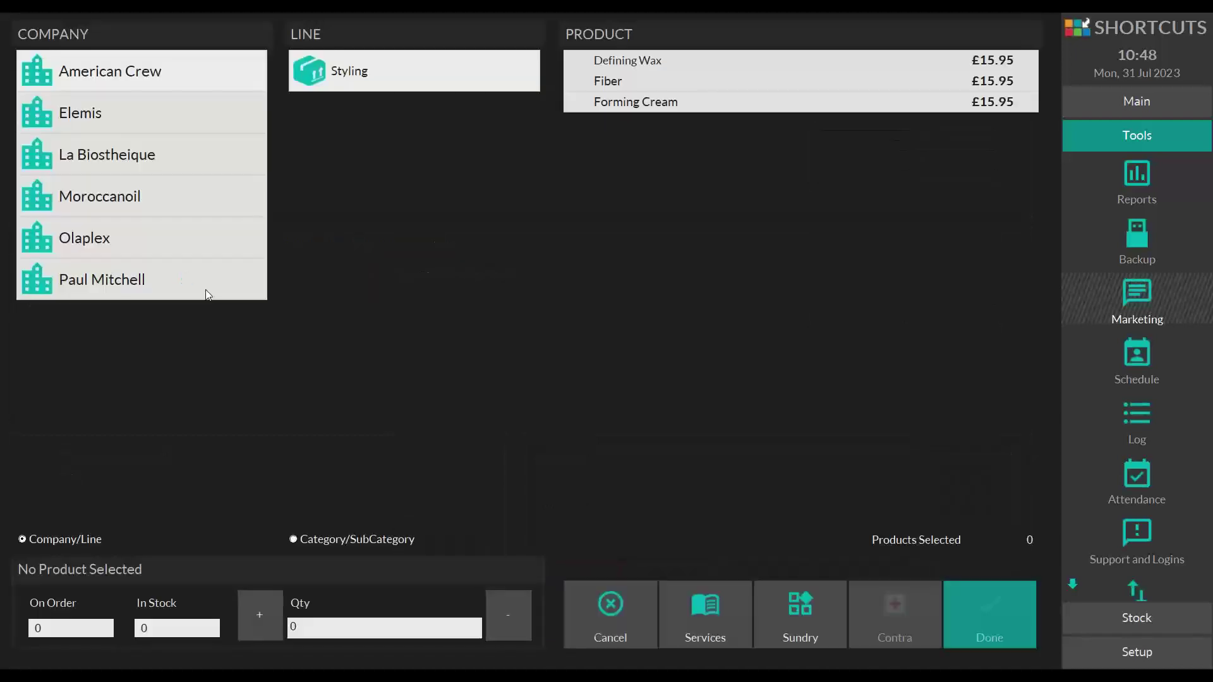
left_click(87, 266)
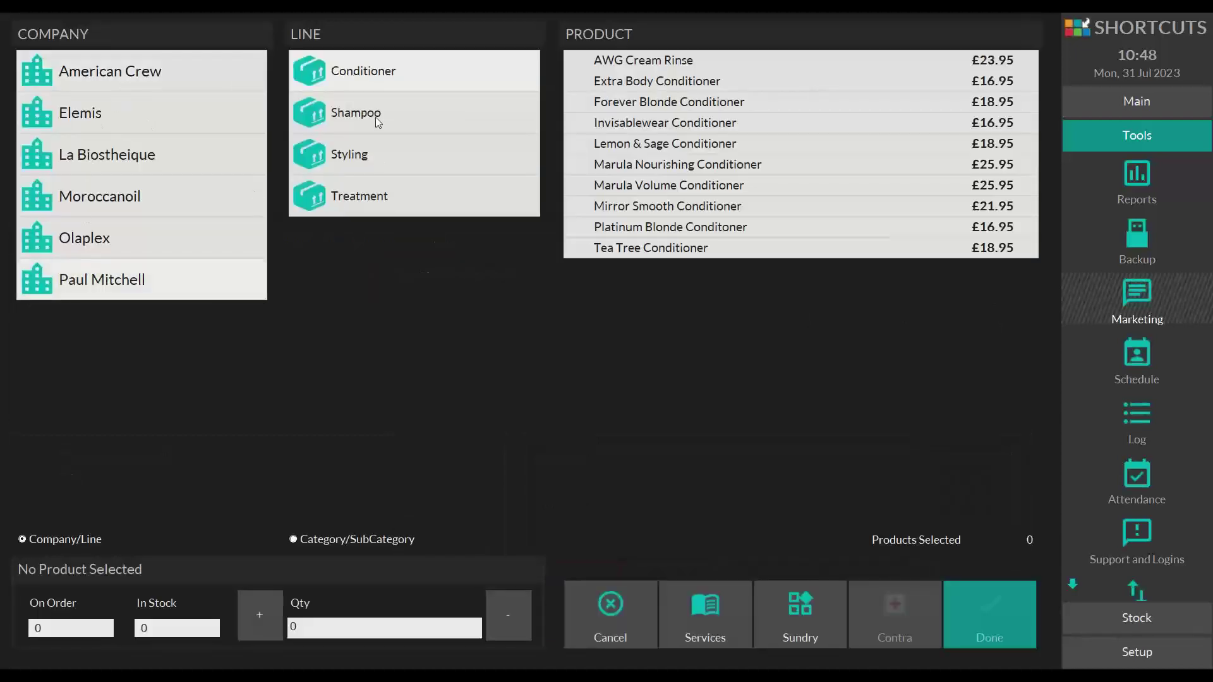
left_click(685, 82)
left_click(983, 606)
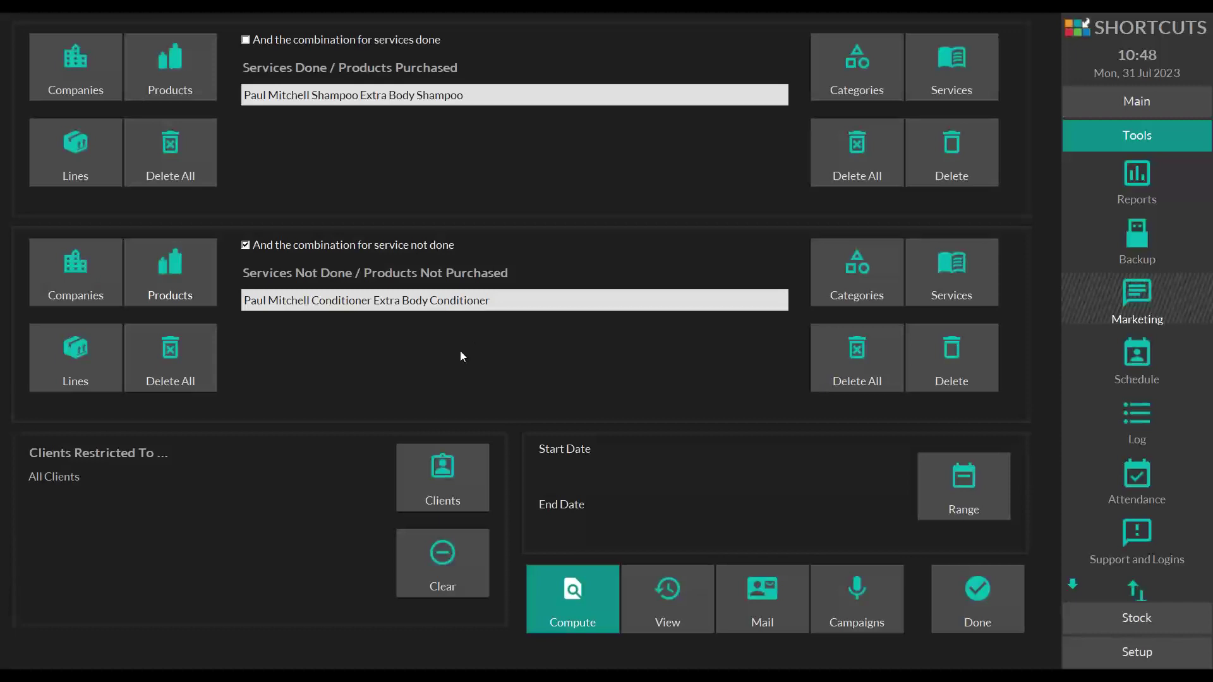
left_click(205, 362)
left_click(197, 154)
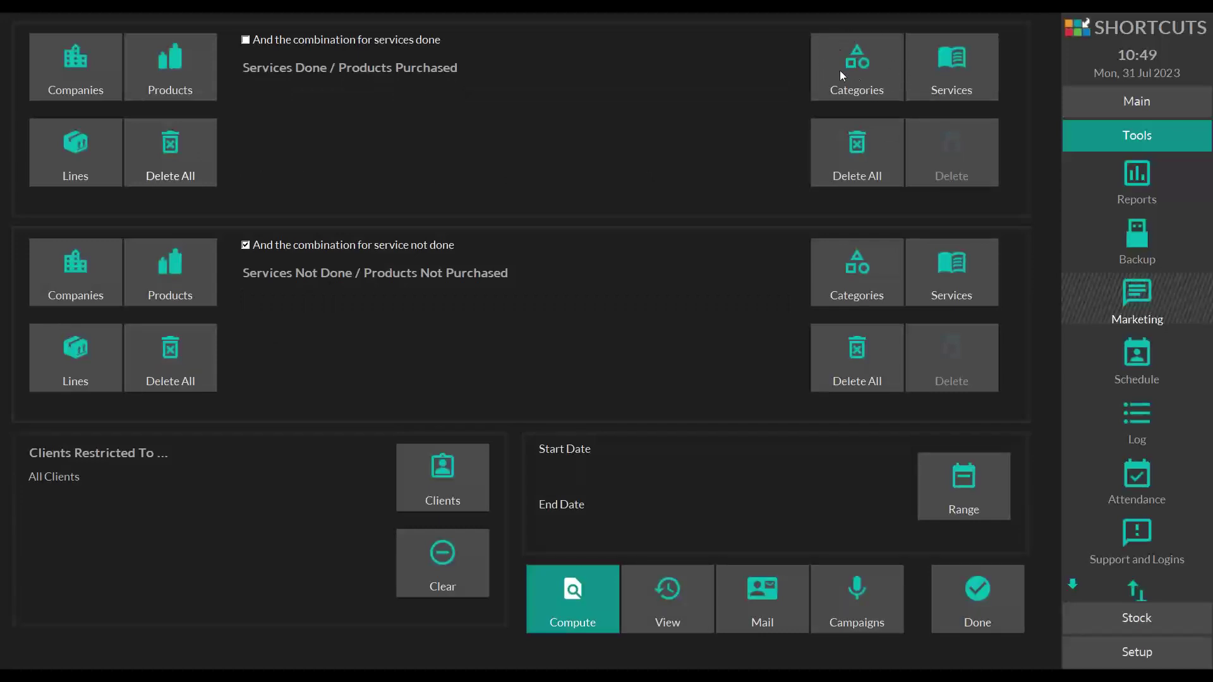
- Add the All Colouring category to the services done criteria
left_click(874, 62)
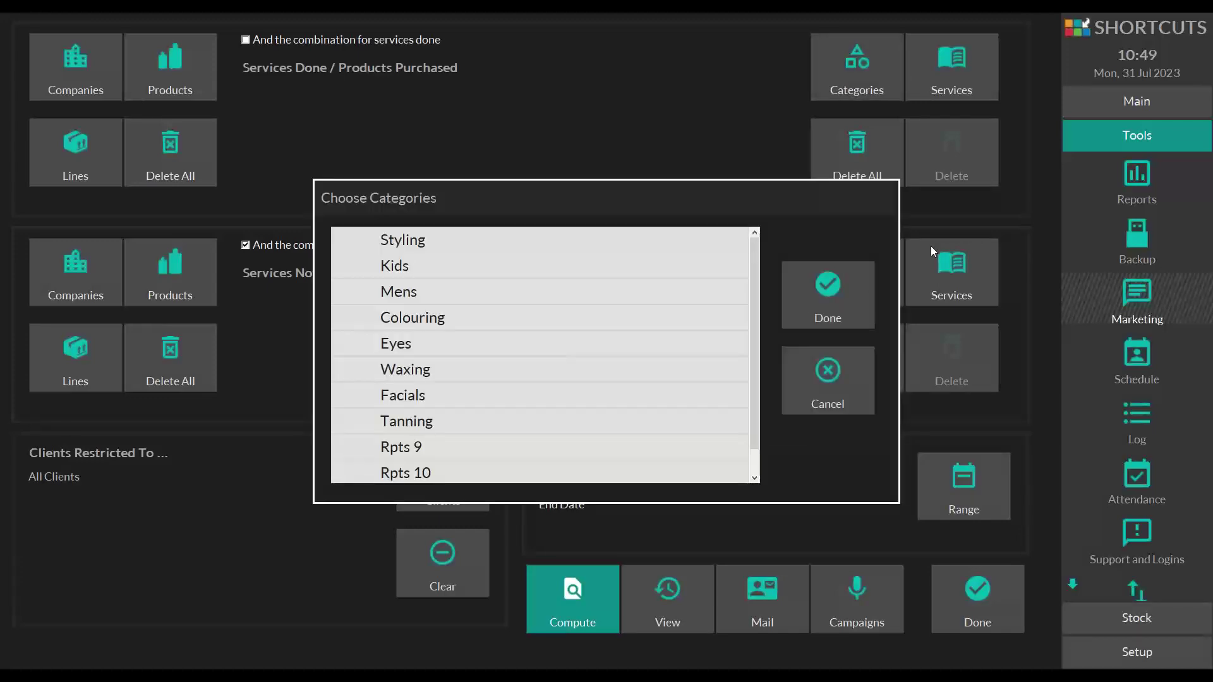
left_click(424, 319)
left_click(828, 308)
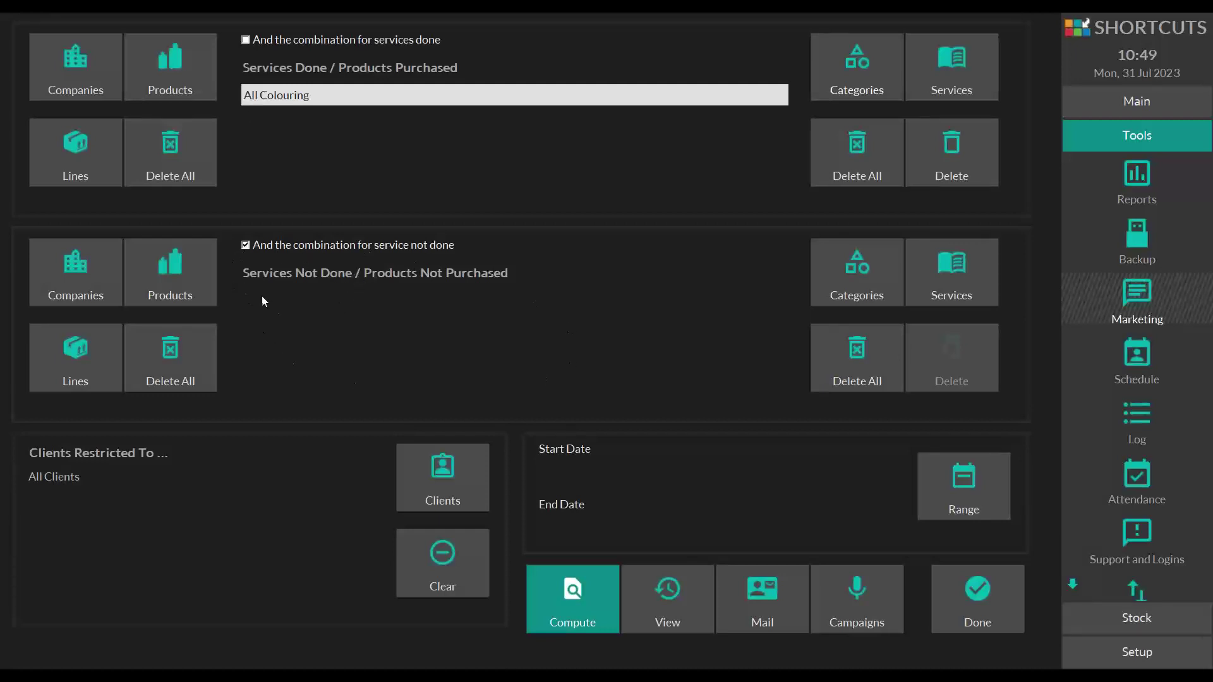
- Add the All Styling category to the services not done criteria
left_click(830, 278)
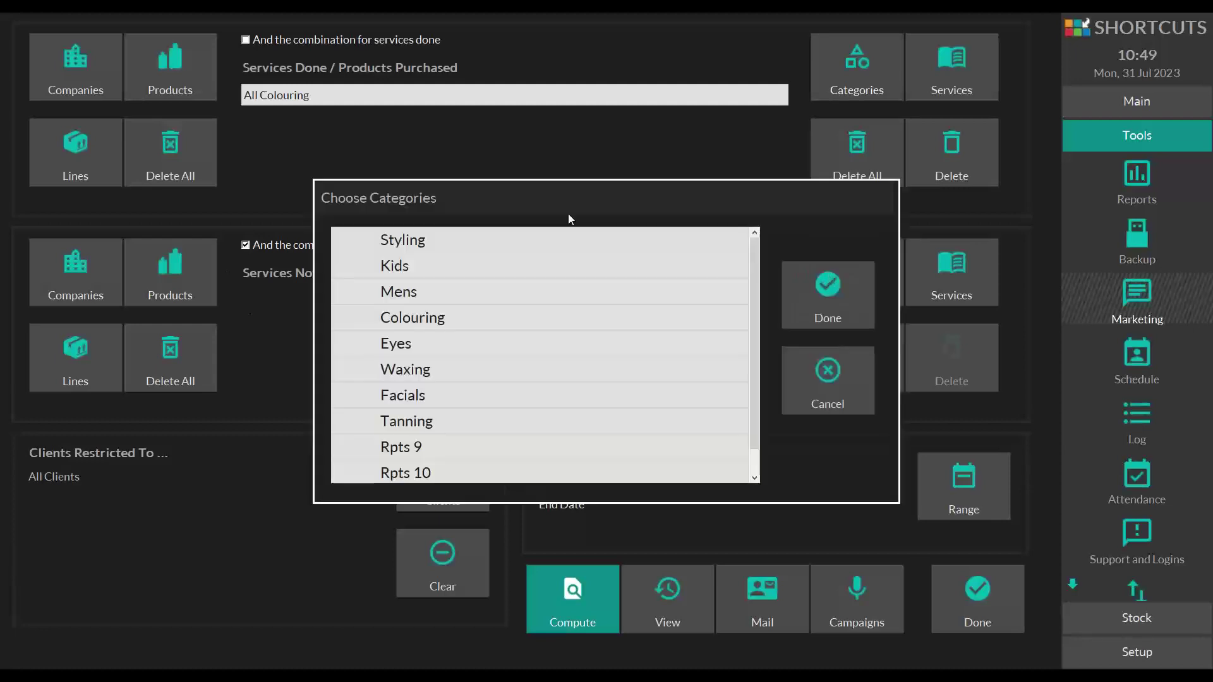
left_click(419, 240)
left_click(805, 286)
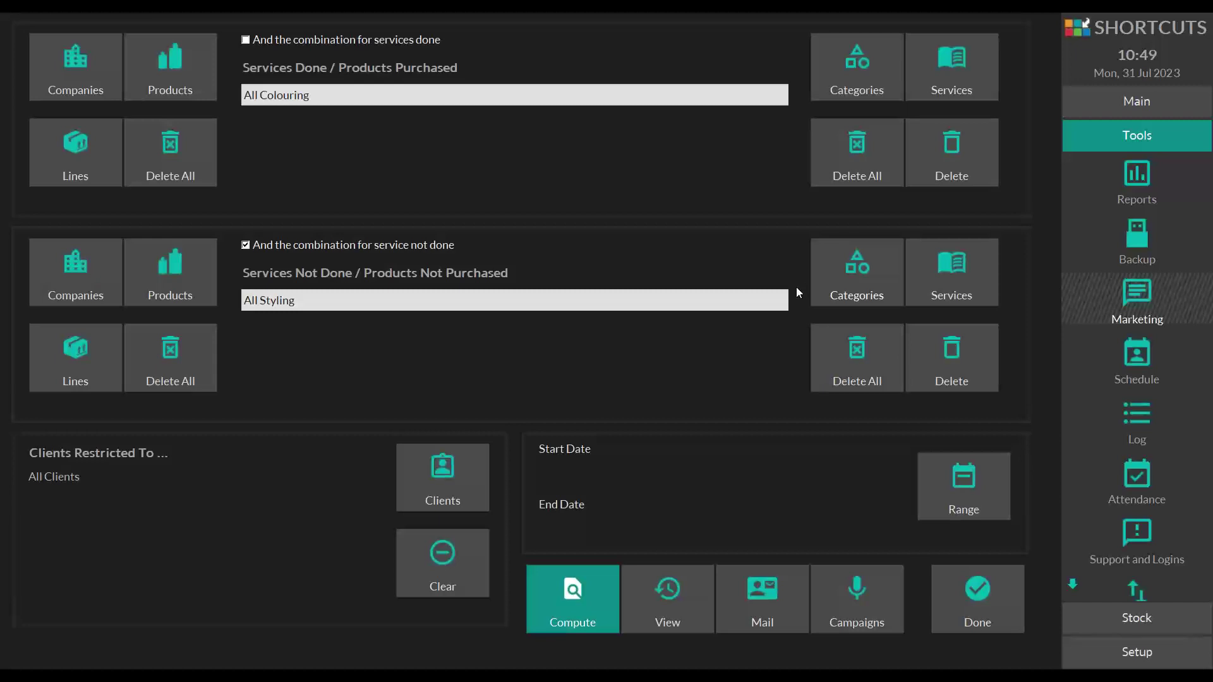
- Remove the Colouring and Styling entries and add 1/2 Head Foils to services done
left_click(850, 368)
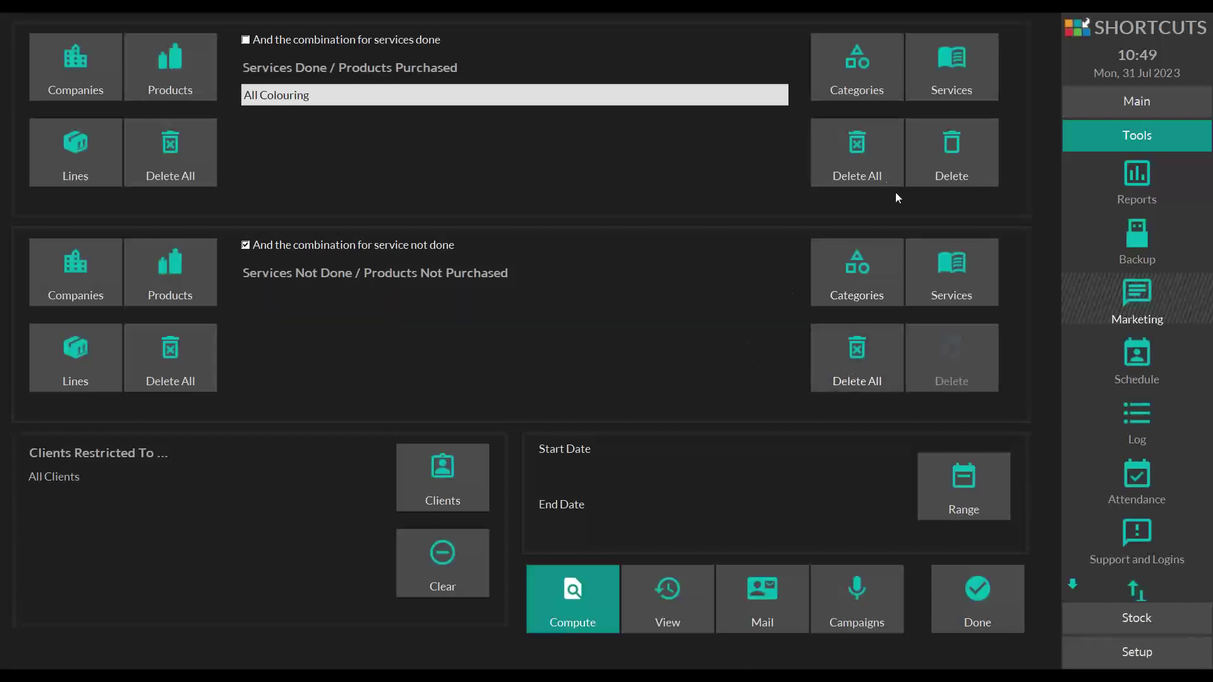
left_click(870, 158)
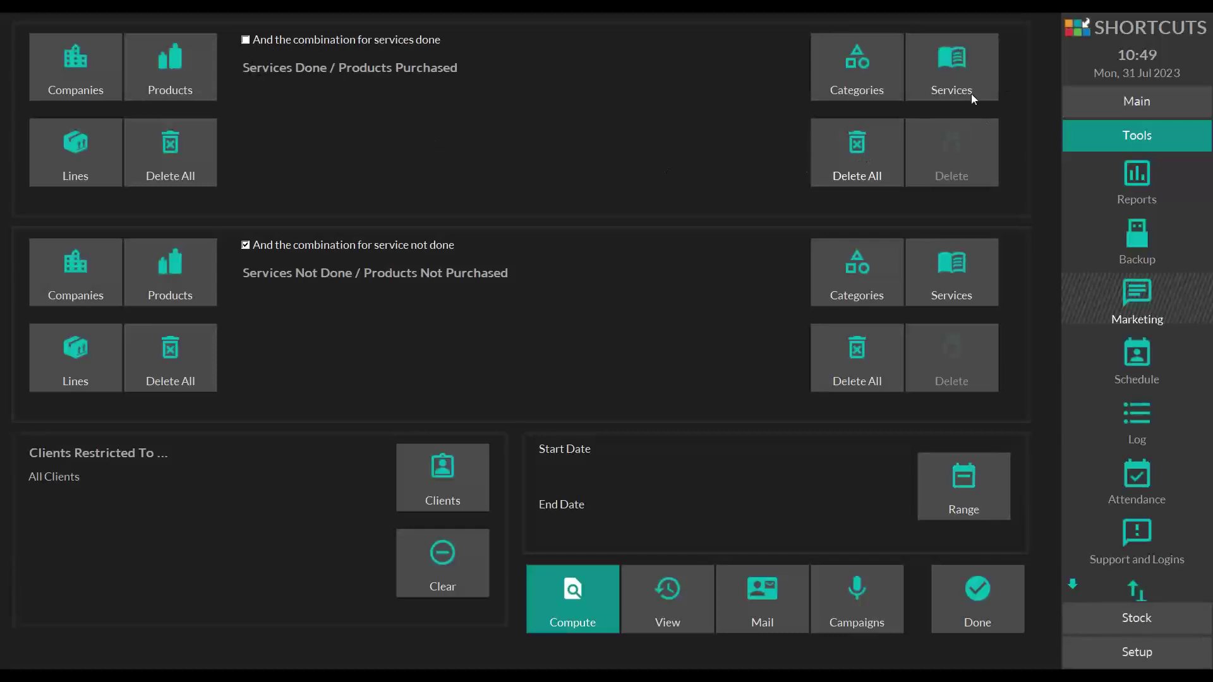
left_click(973, 57)
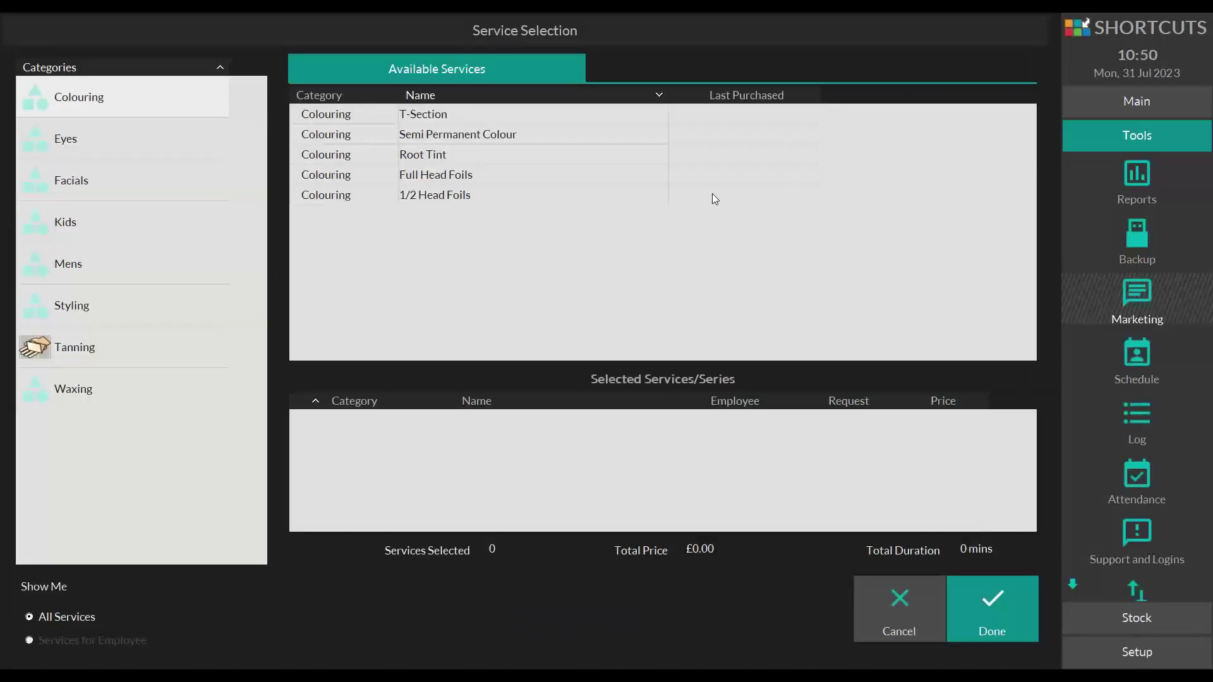
left_click(442, 196)
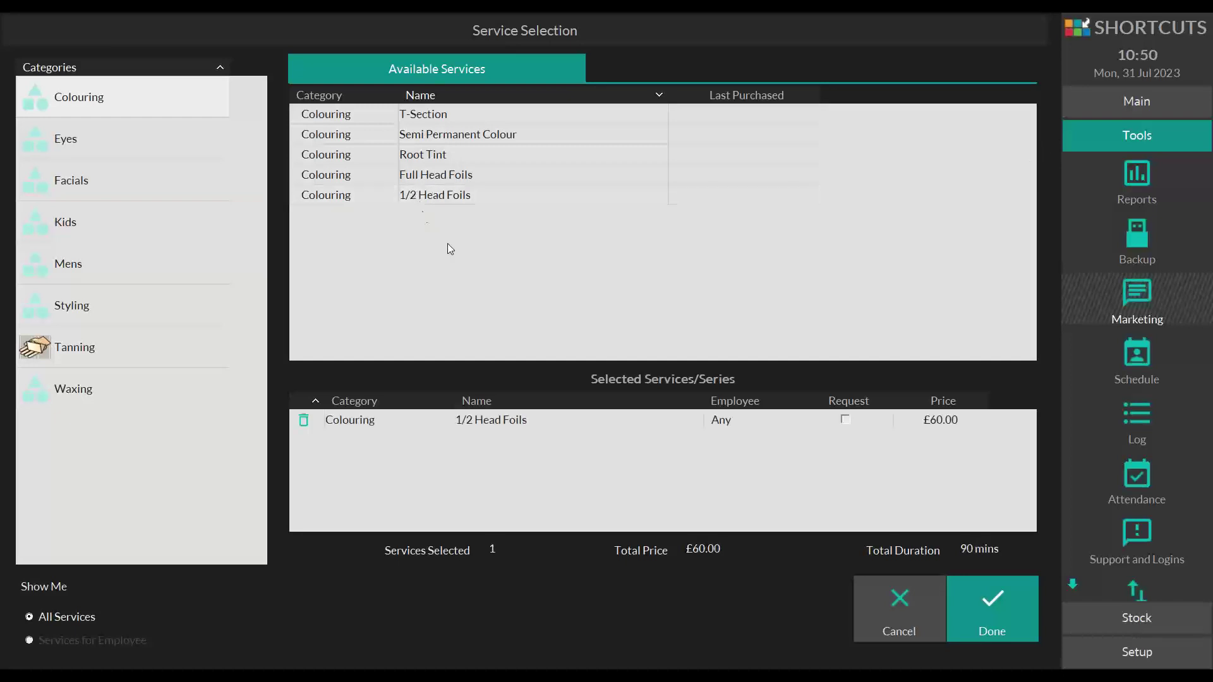
left_click(955, 591)
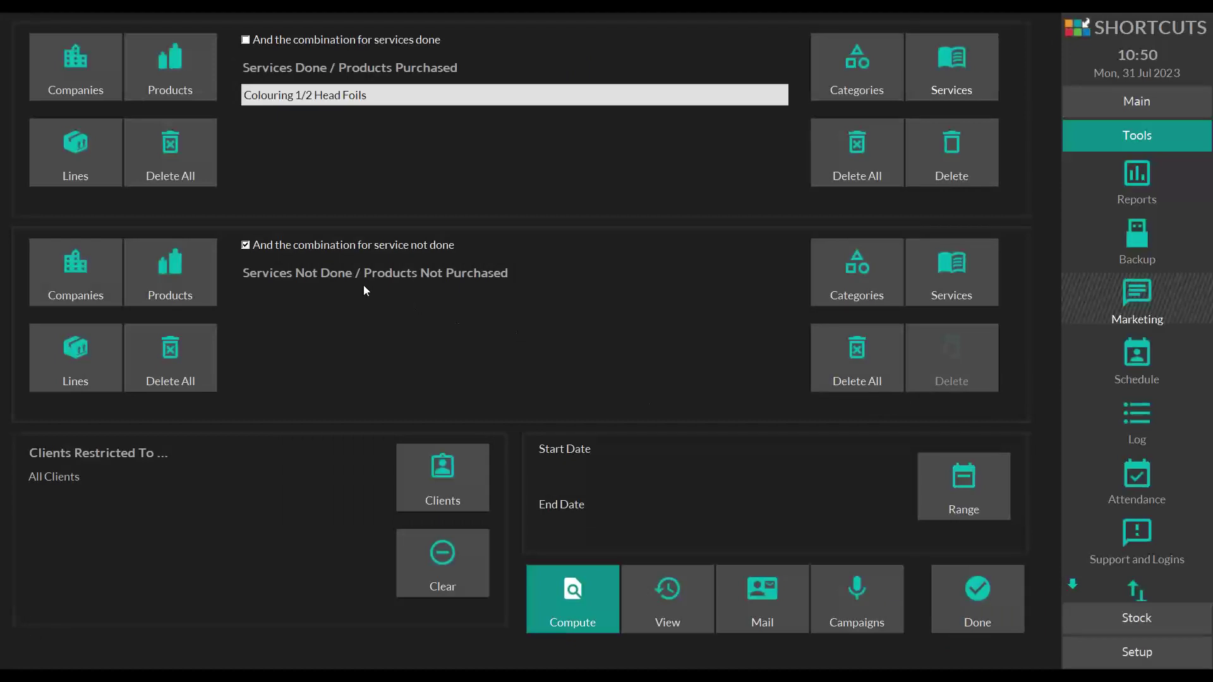
- Add Full Head Foils to services not done, then delete both foil entries
left_click(941, 263)
left_click(517, 180)
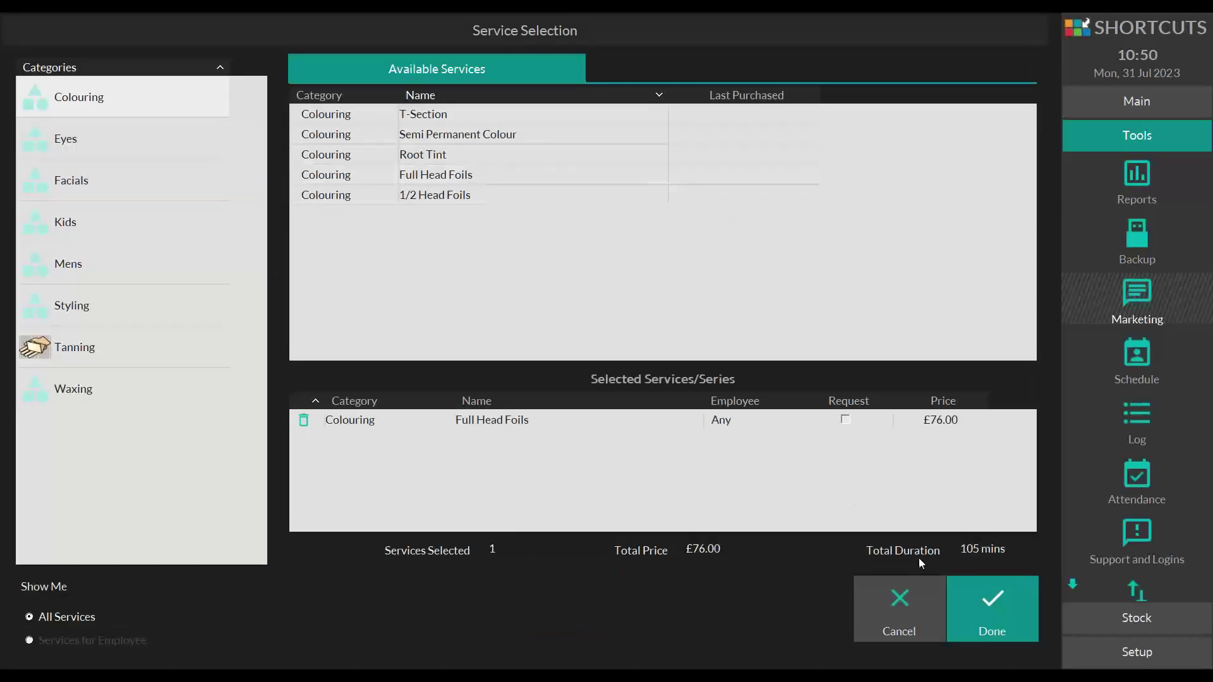
left_click(965, 594)
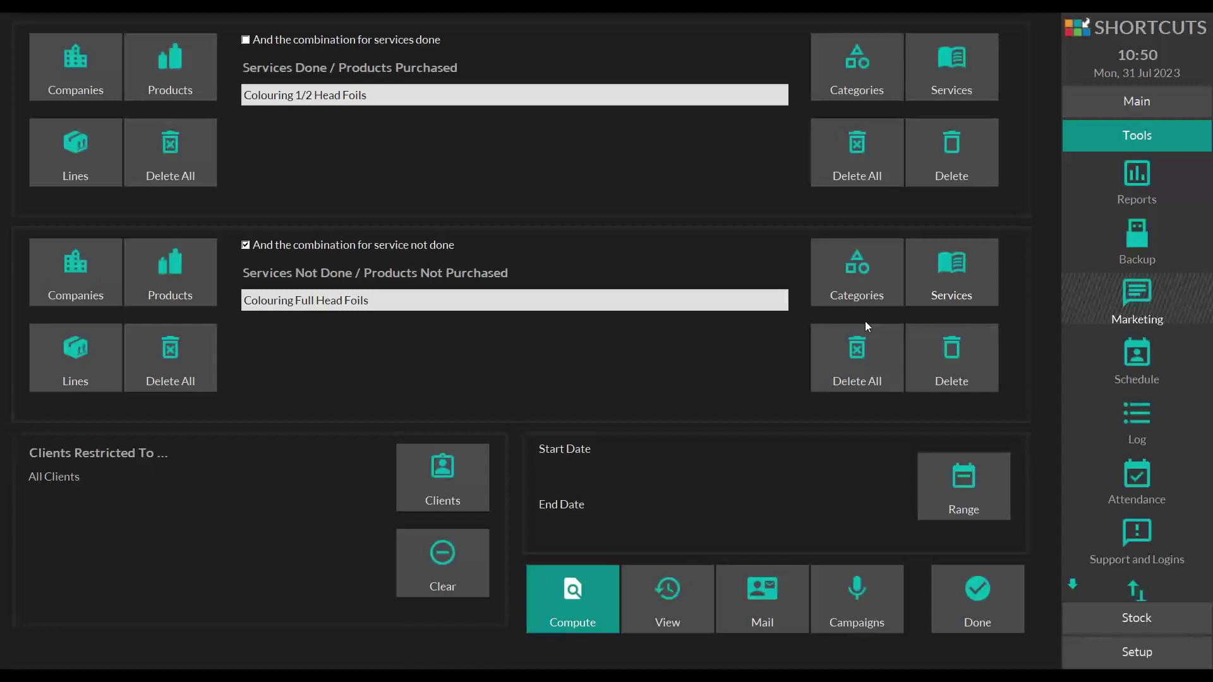
left_click(858, 355)
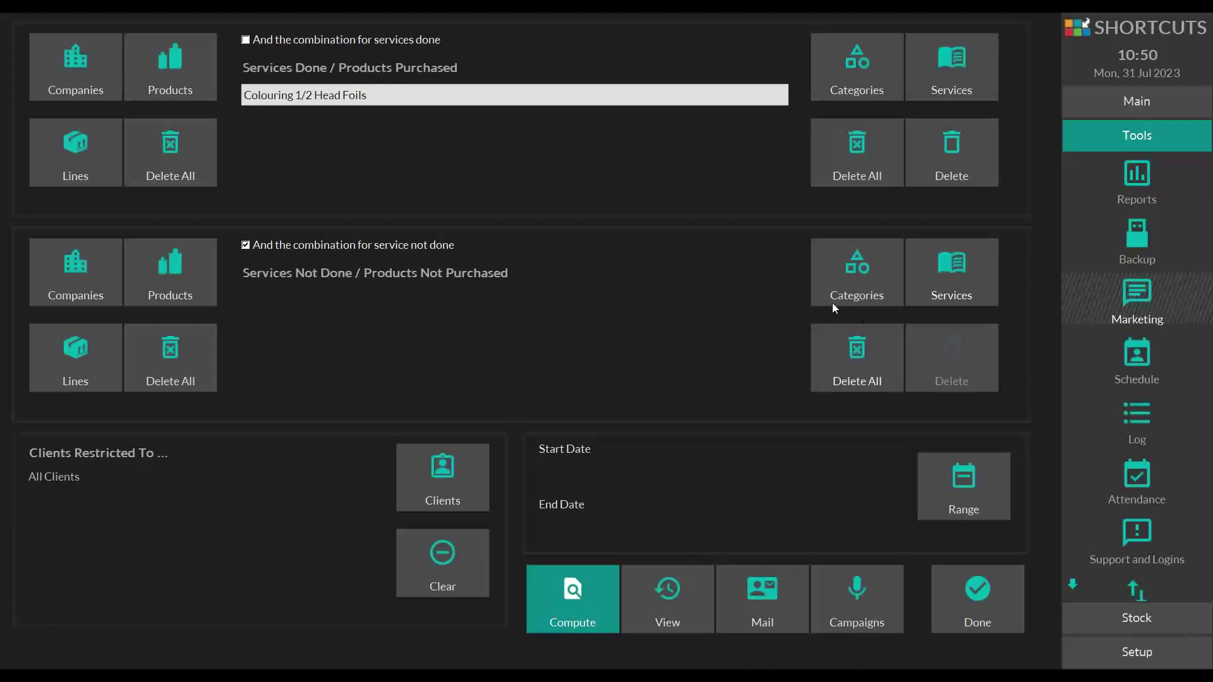
left_click(850, 161)
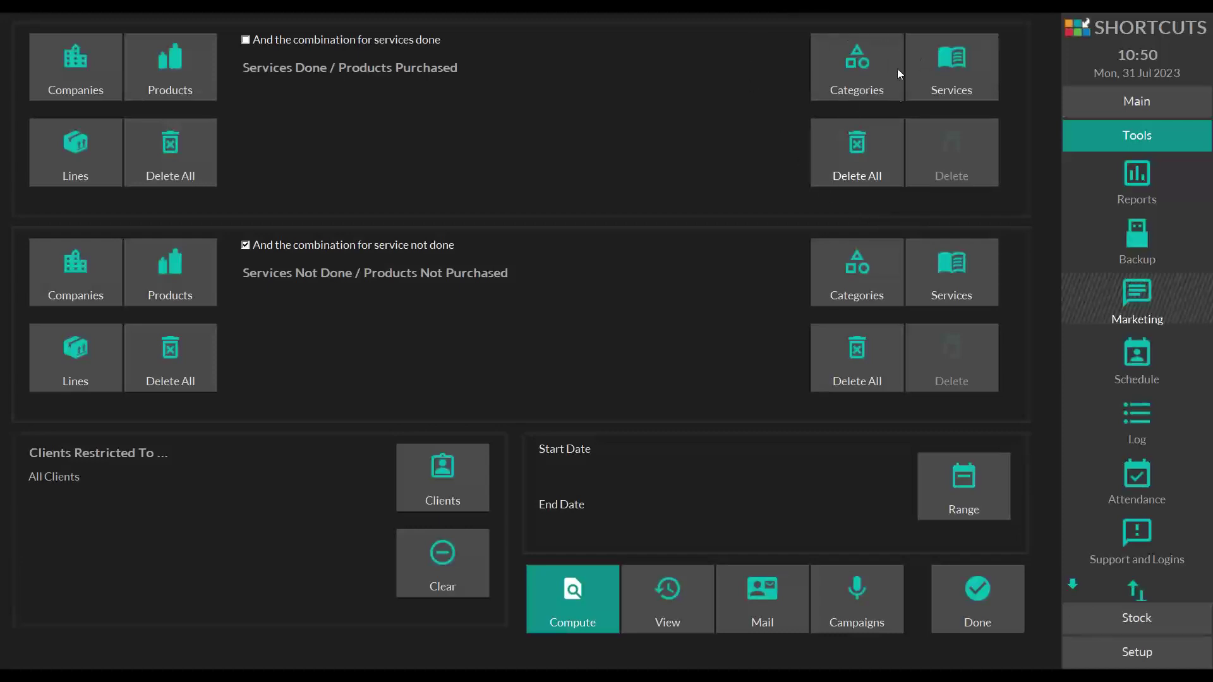
- Add All Colouring to the Services Done criteria
left_click(870, 67)
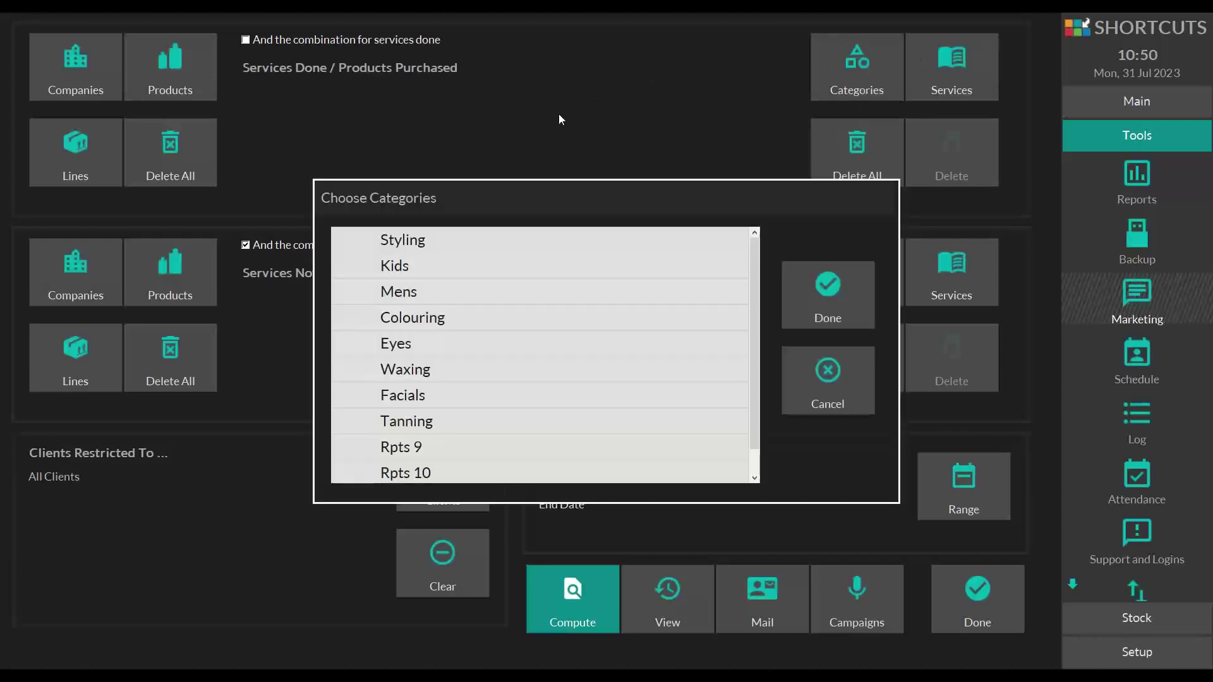
left_click(398, 318)
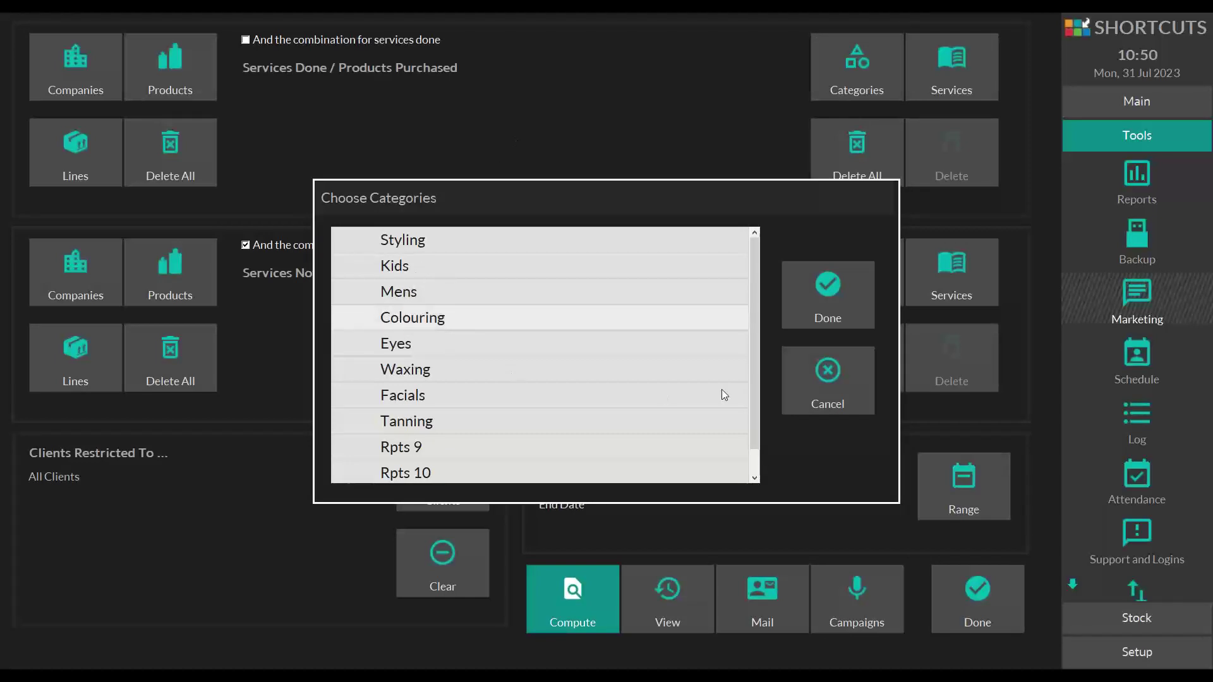
left_click(829, 294)
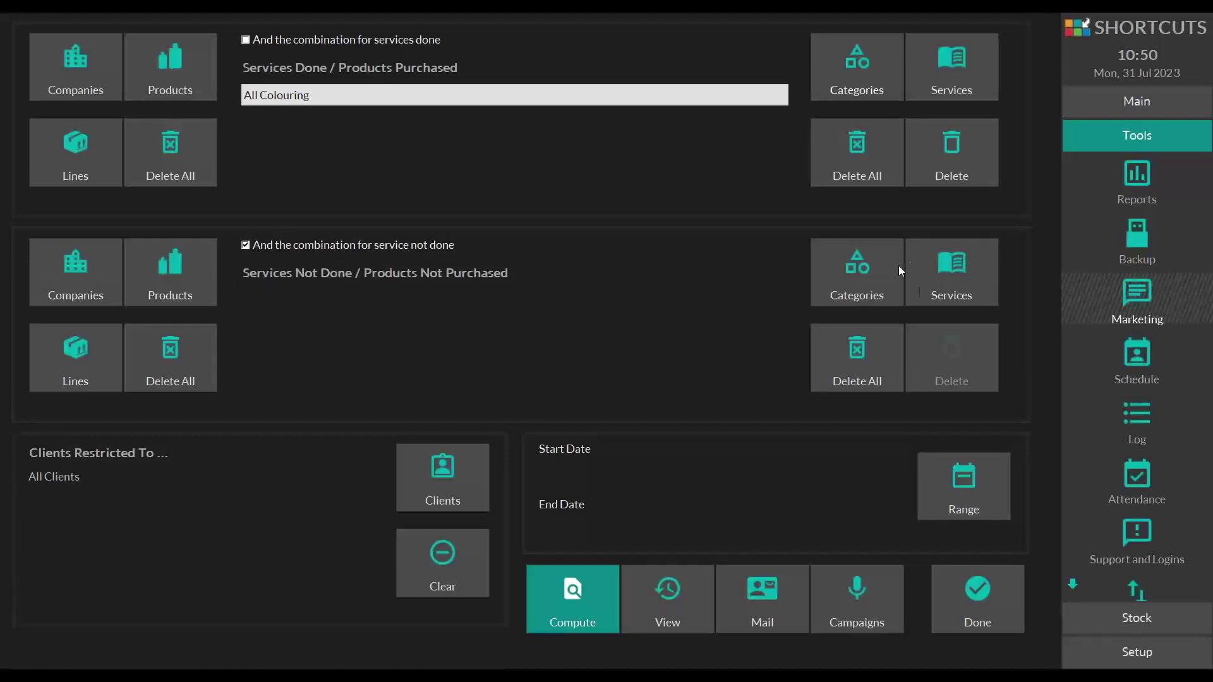
- Add Styling Blow Dry (£22.00, 30 mins) to the Services Not Done criteria
left_click(953, 272)
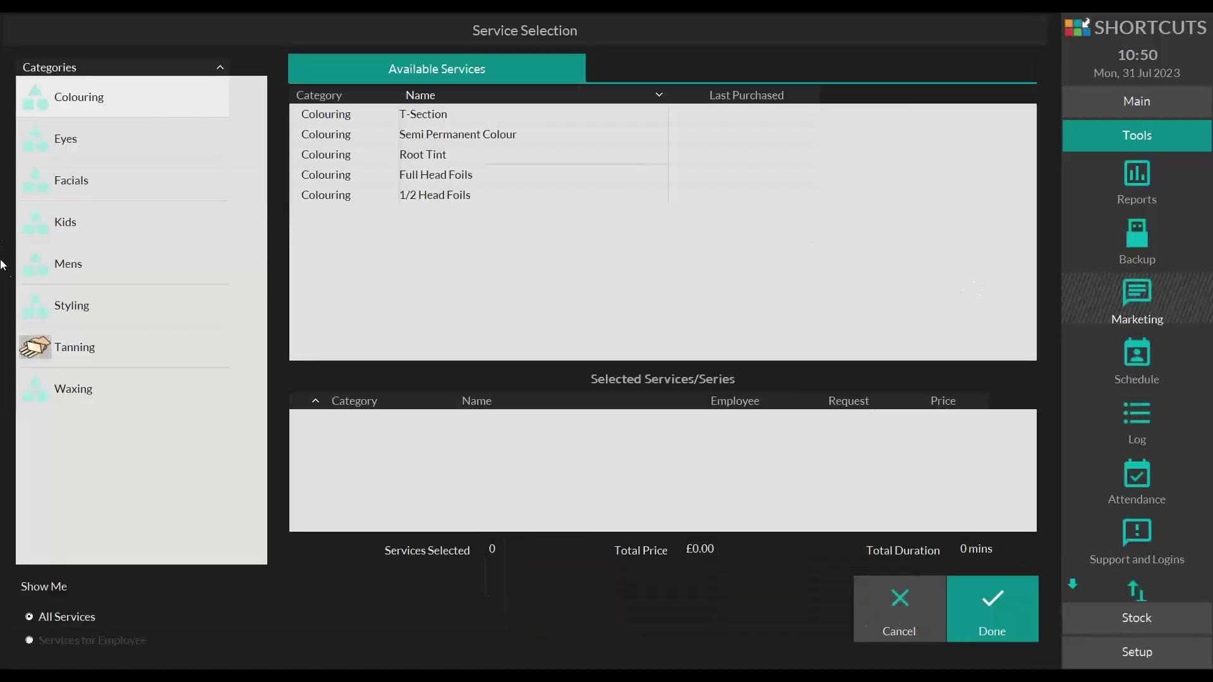
left_click(94, 306)
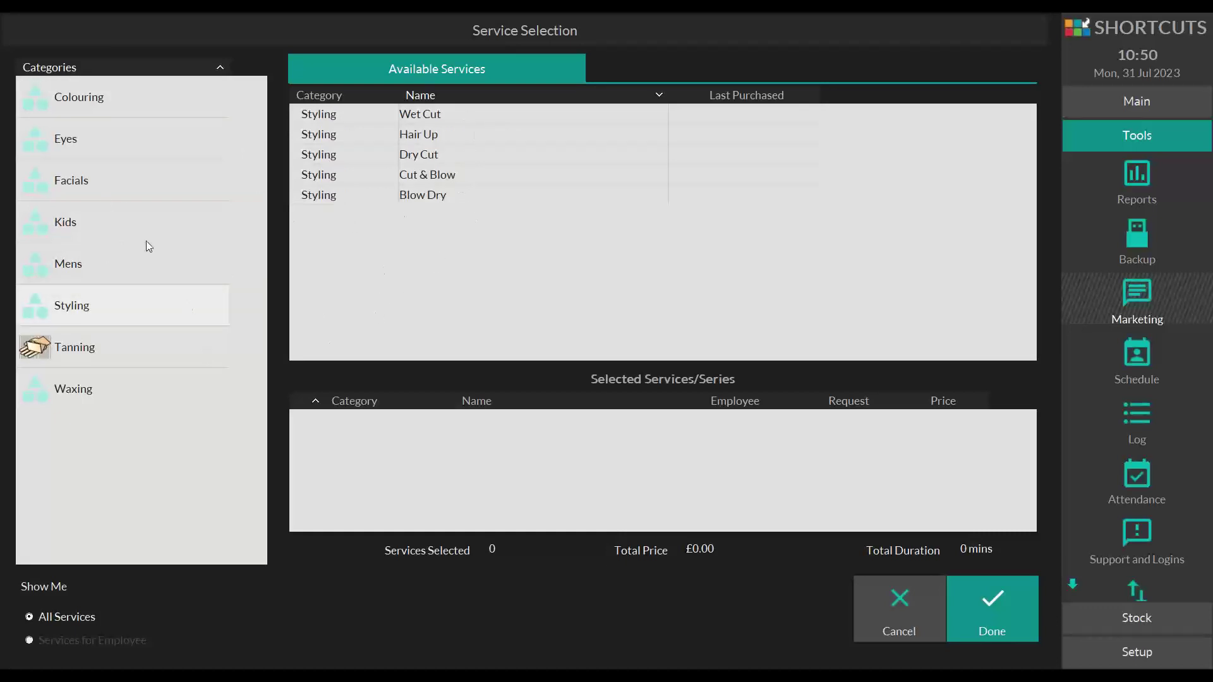
left_click(105, 248)
left_click(108, 230)
left_click(130, 183)
left_click(135, 151)
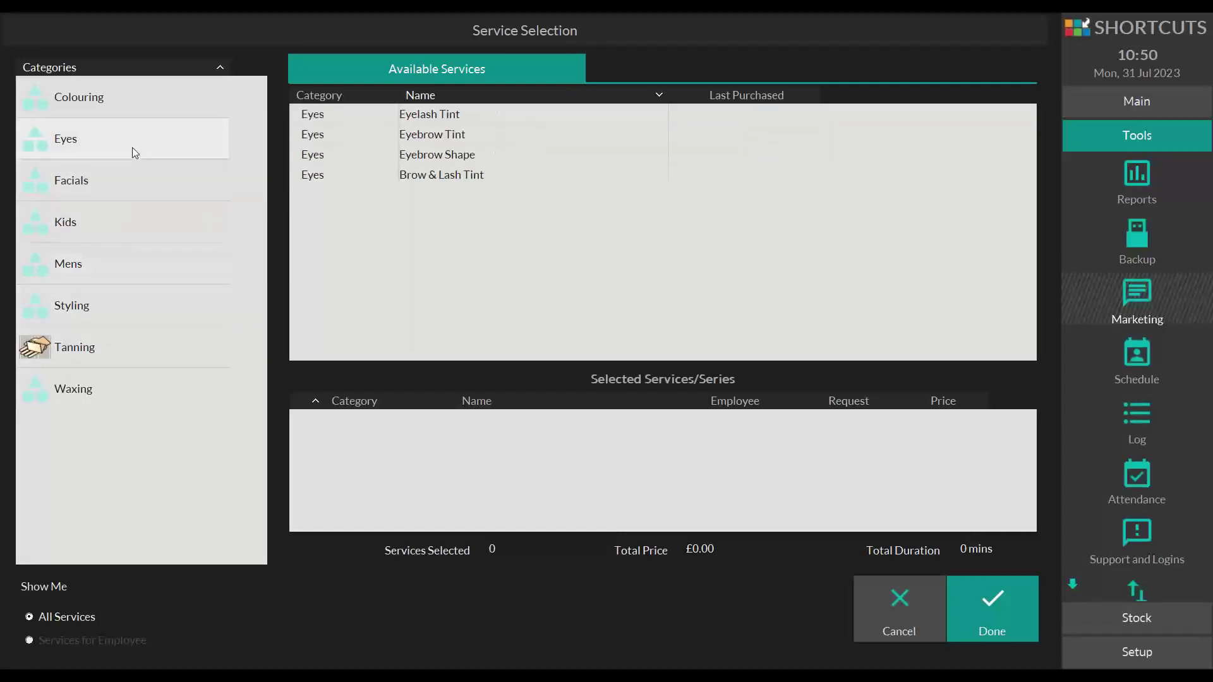
left_click(132, 102)
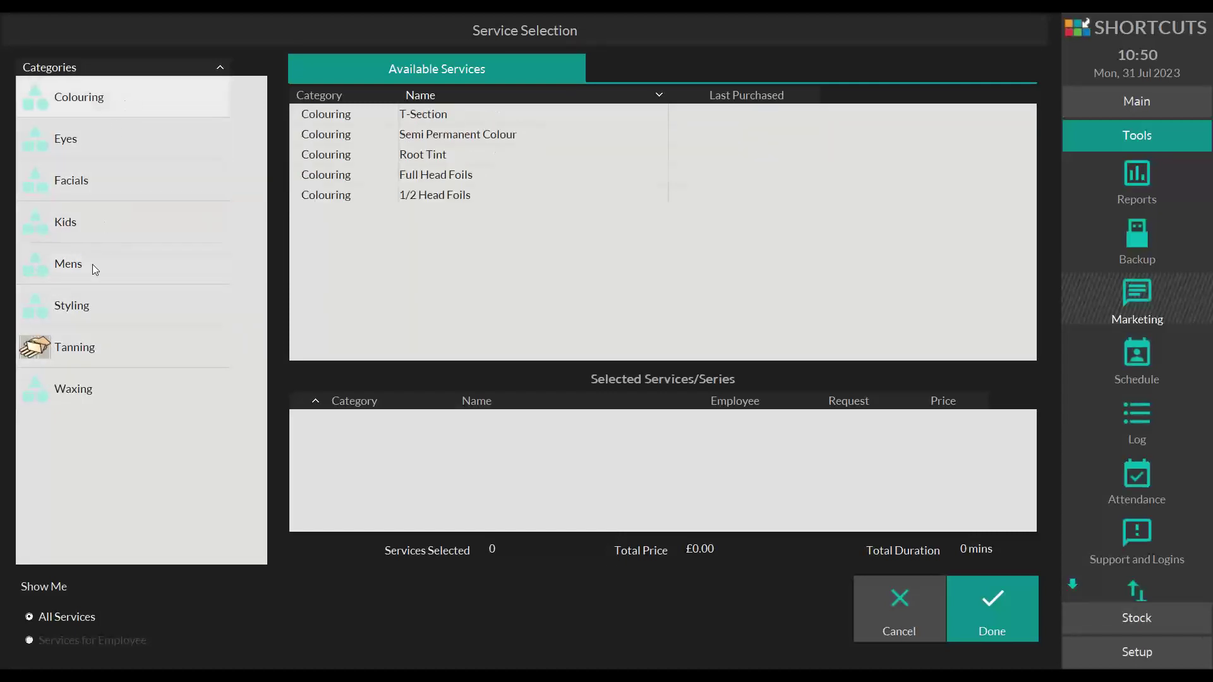
left_click(94, 315)
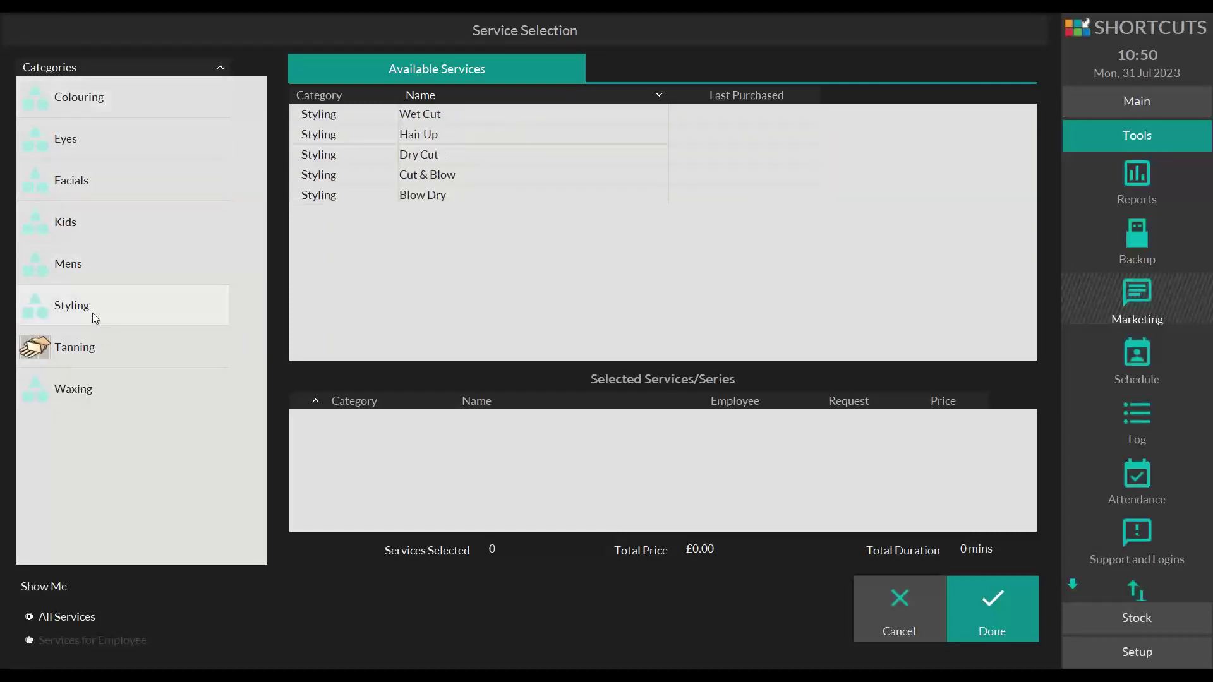
left_click(425, 195)
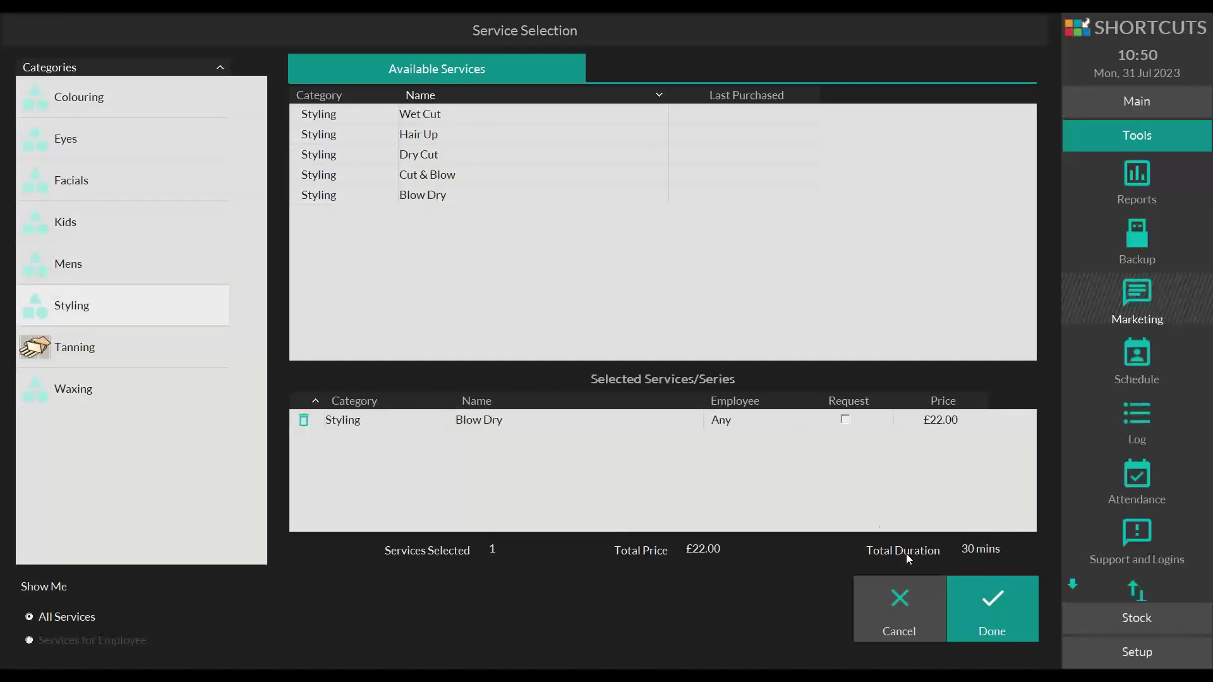
left_click(1025, 608)
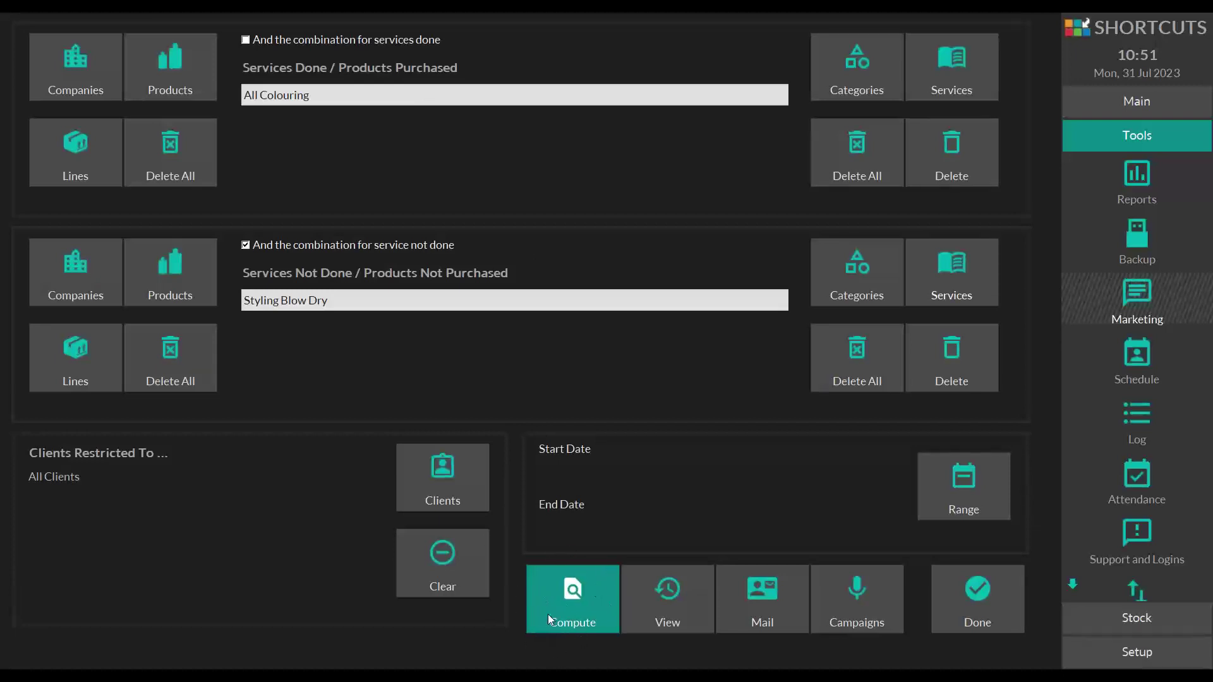
- Compute the matching clients and dismiss the opted-out warning, listing 18 clients
left_click(575, 616)
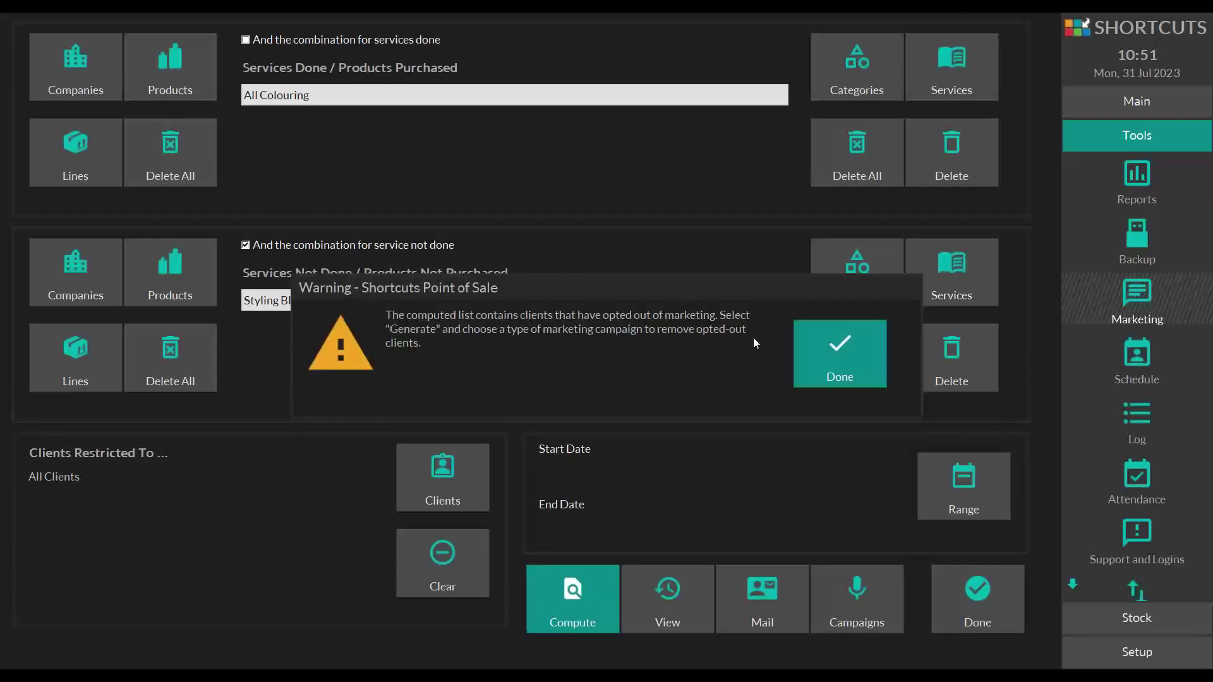
left_click(826, 358)
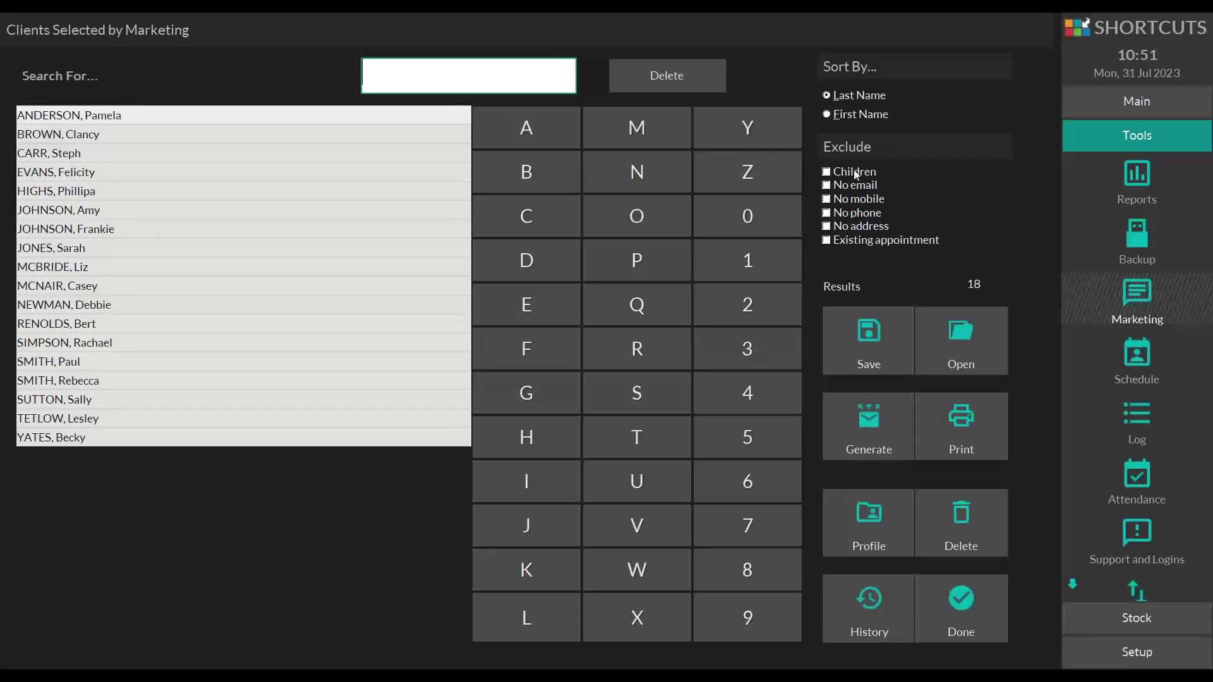
- Try the Exclude options, keeping only clients with no mobile number excluded
left_click(826, 186)
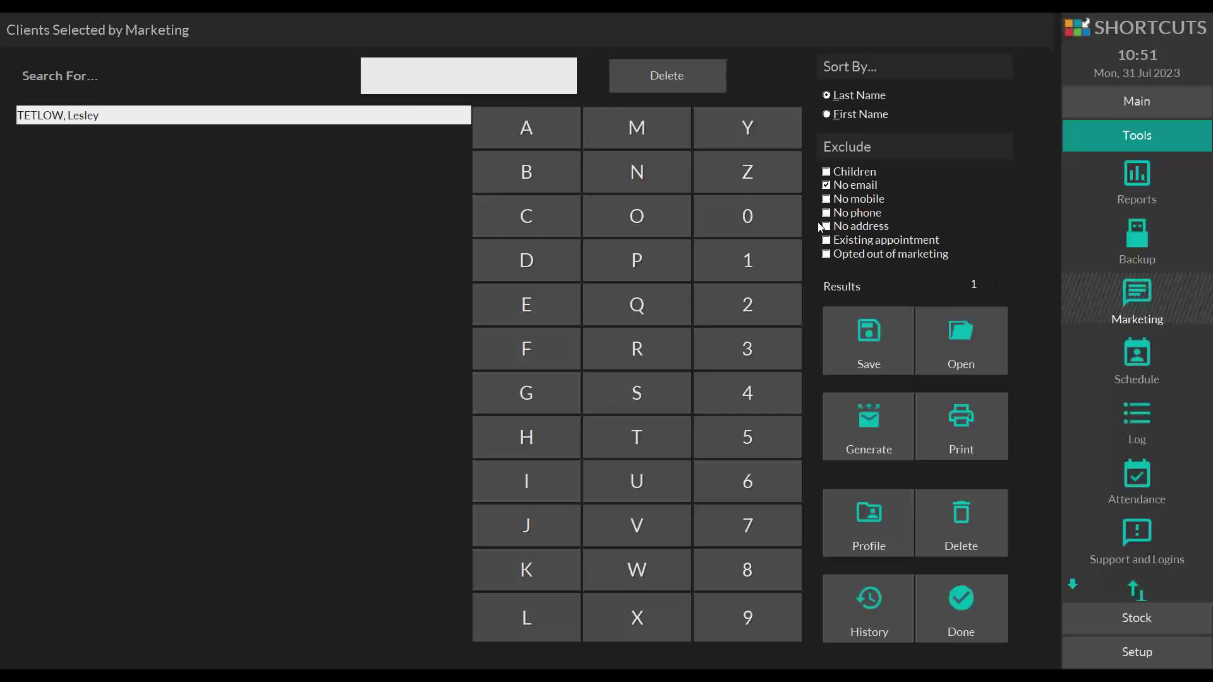
left_click(827, 185)
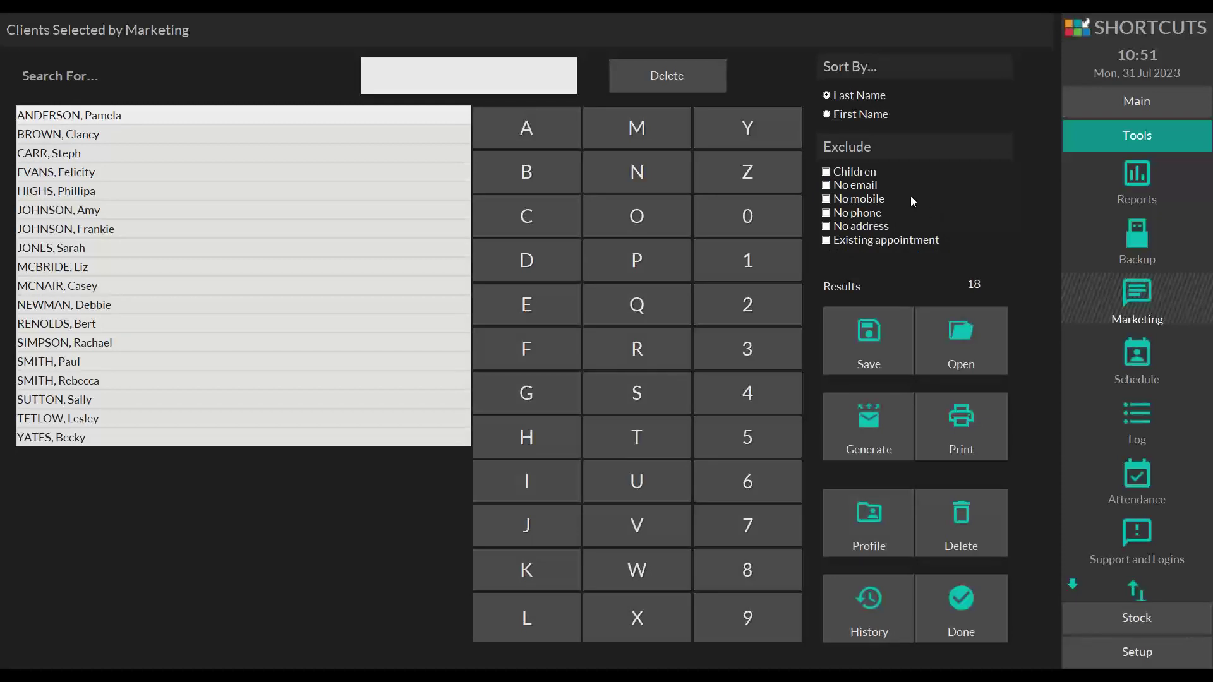
left_click(828, 200)
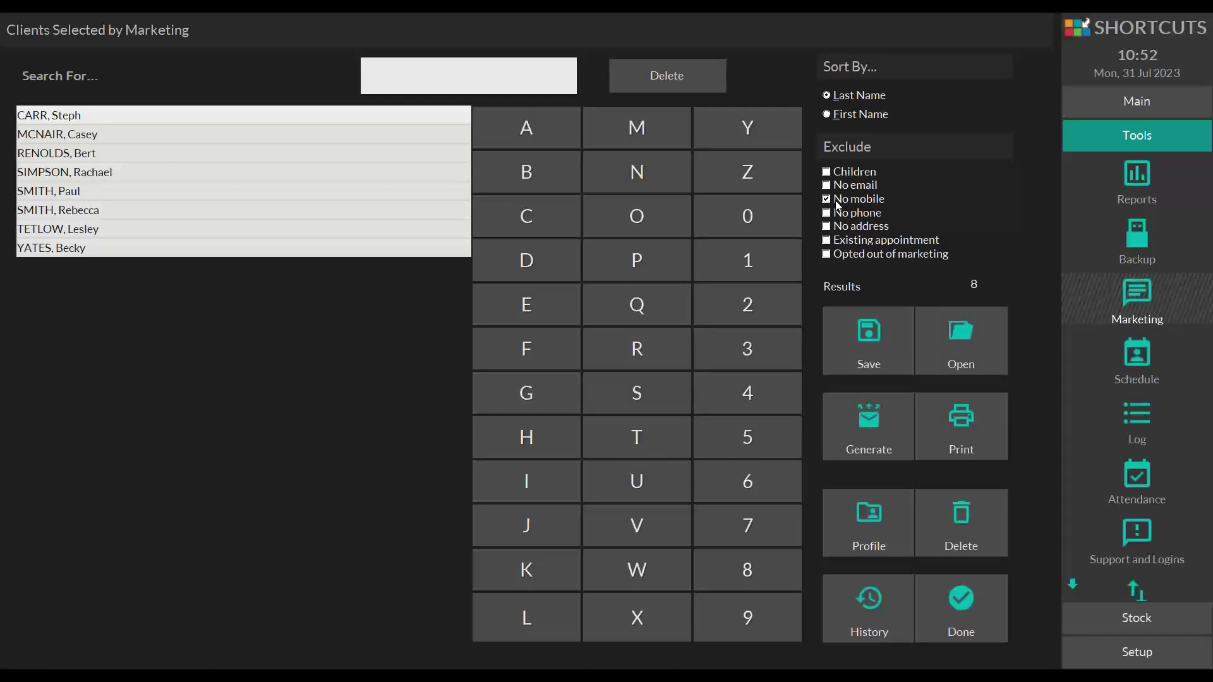
left_click(827, 255)
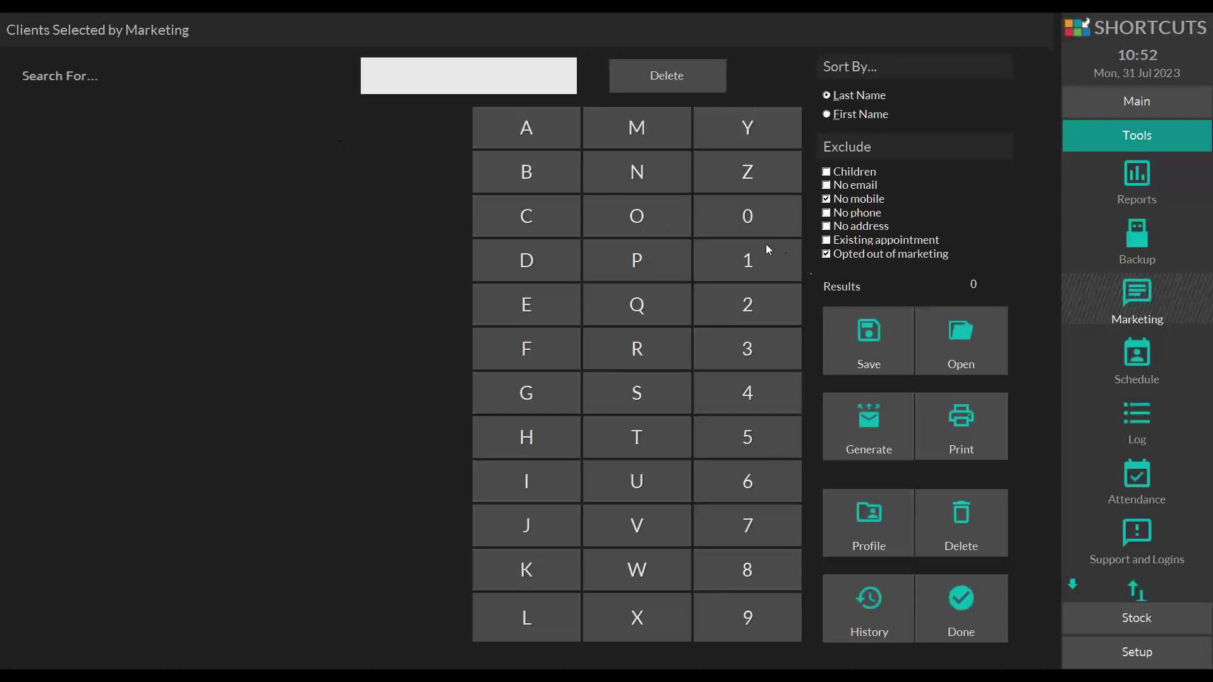
left_click(825, 255)
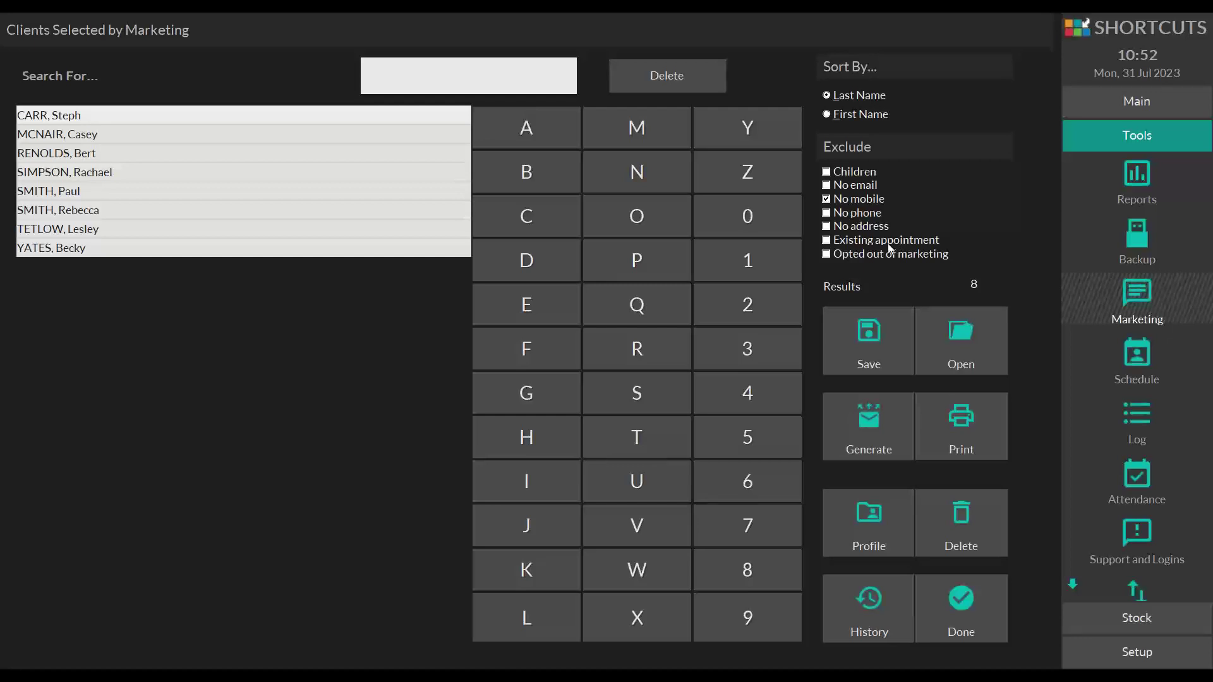
left_click(827, 255)
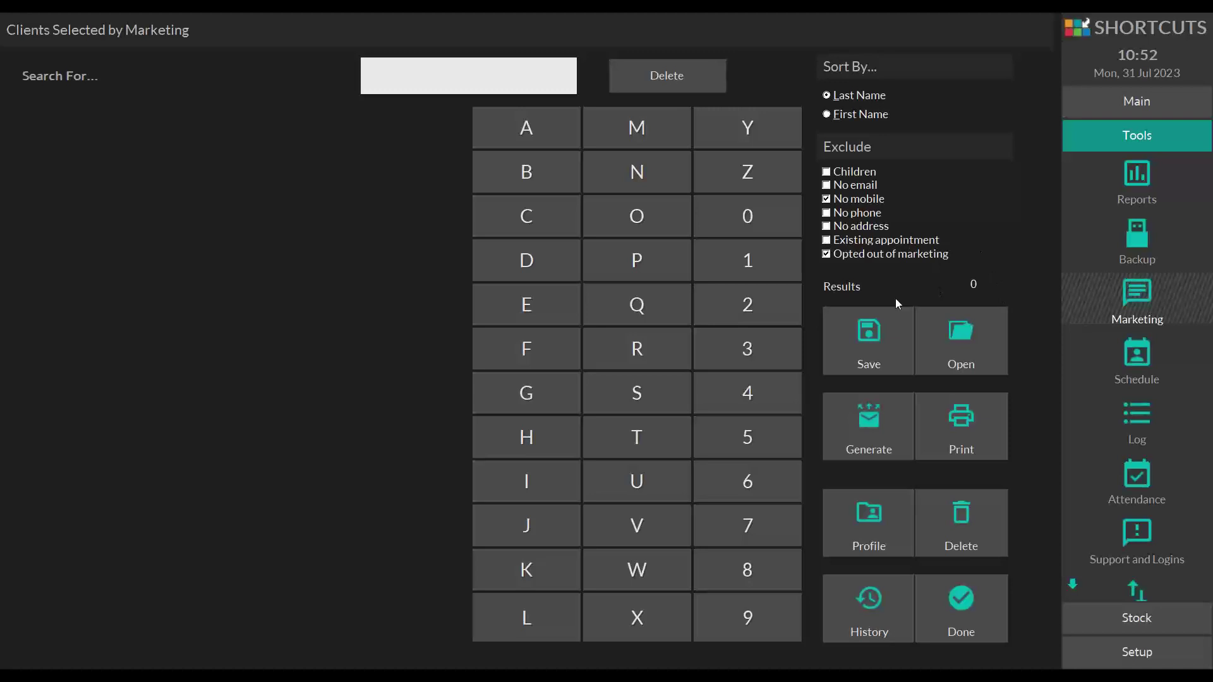
left_click(857, 255)
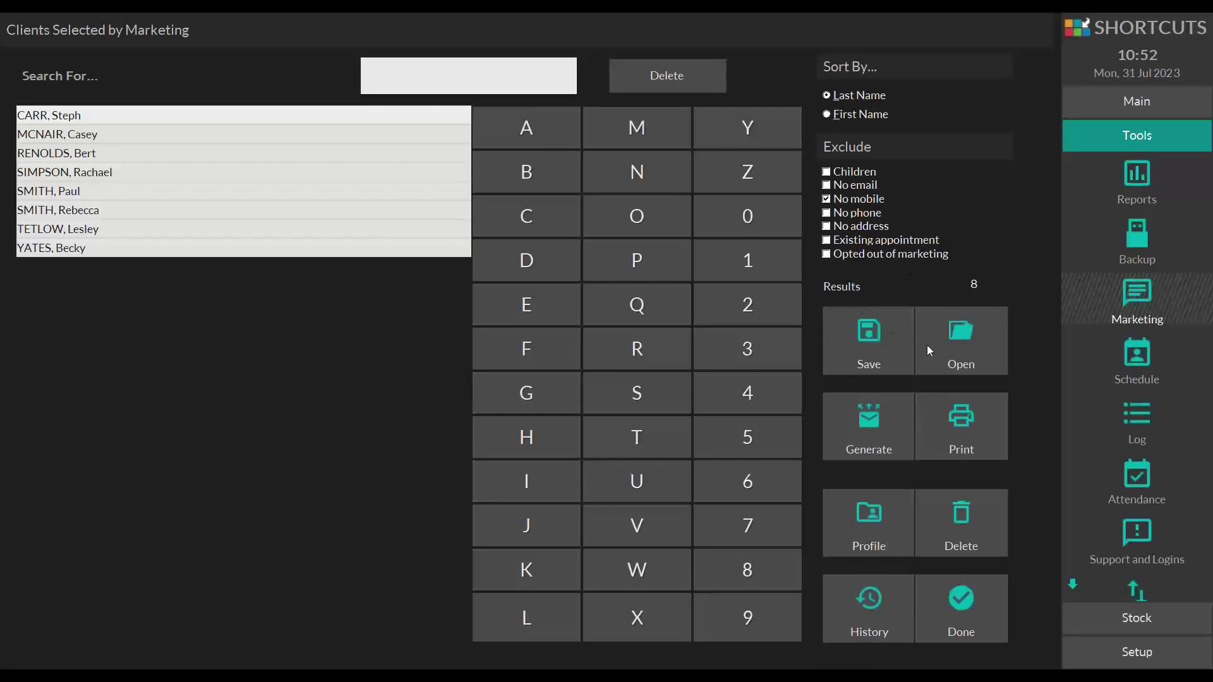
- Save the client list as Client List 31-07-2023 on the Desktop
left_click(878, 323)
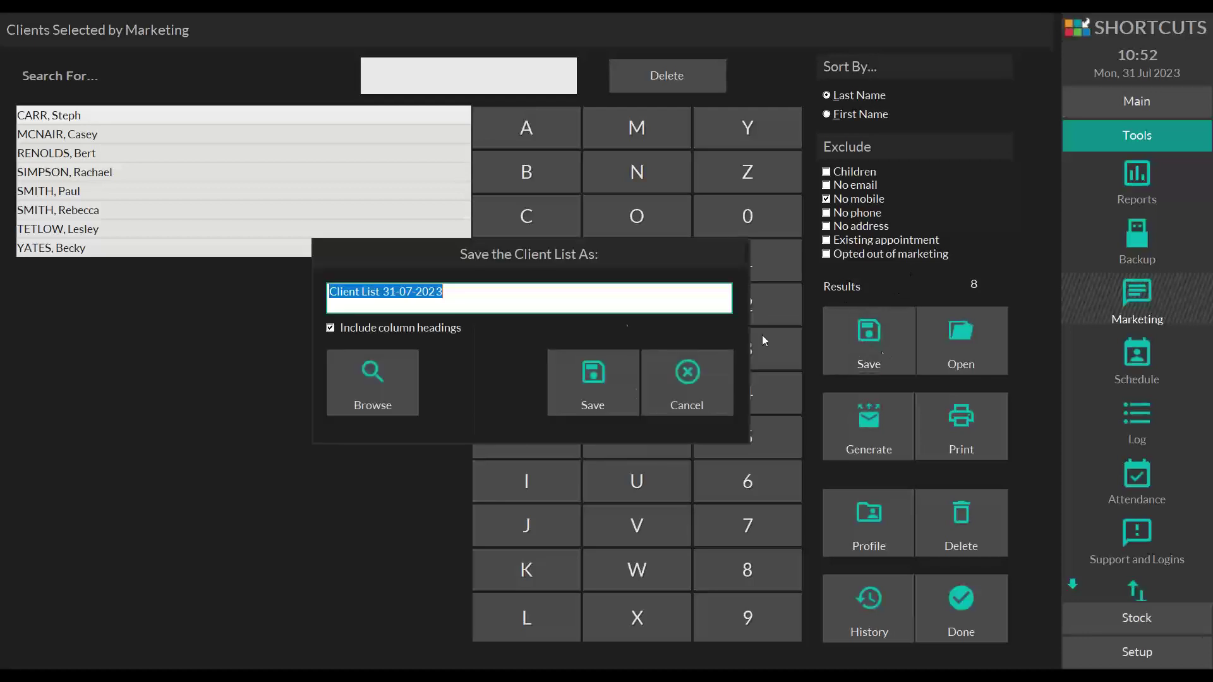
left_click_drag(444, 290, 328, 296)
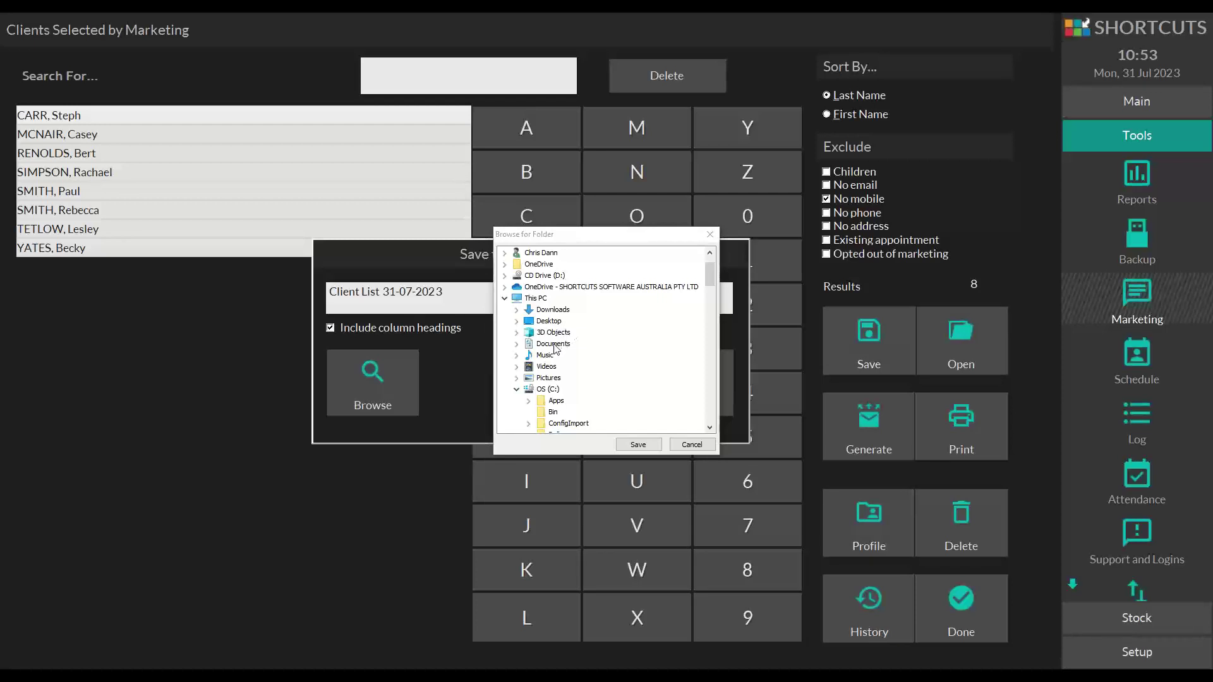
left_click(560, 325)
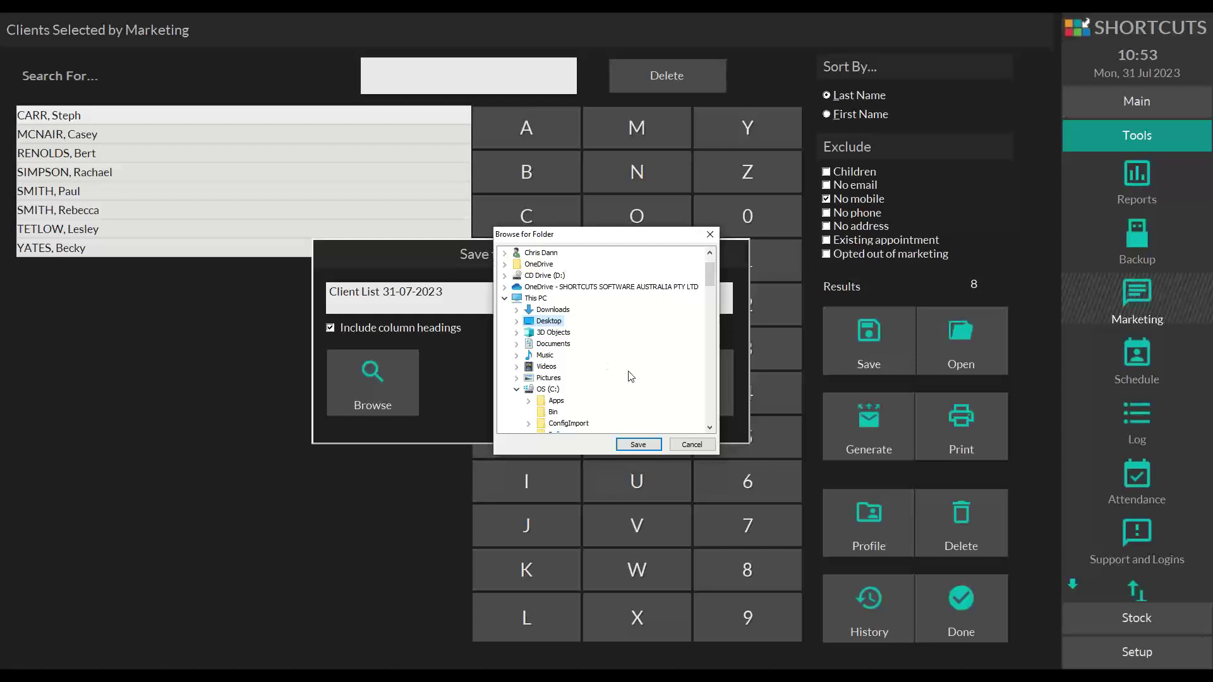
left_click(1028, 59)
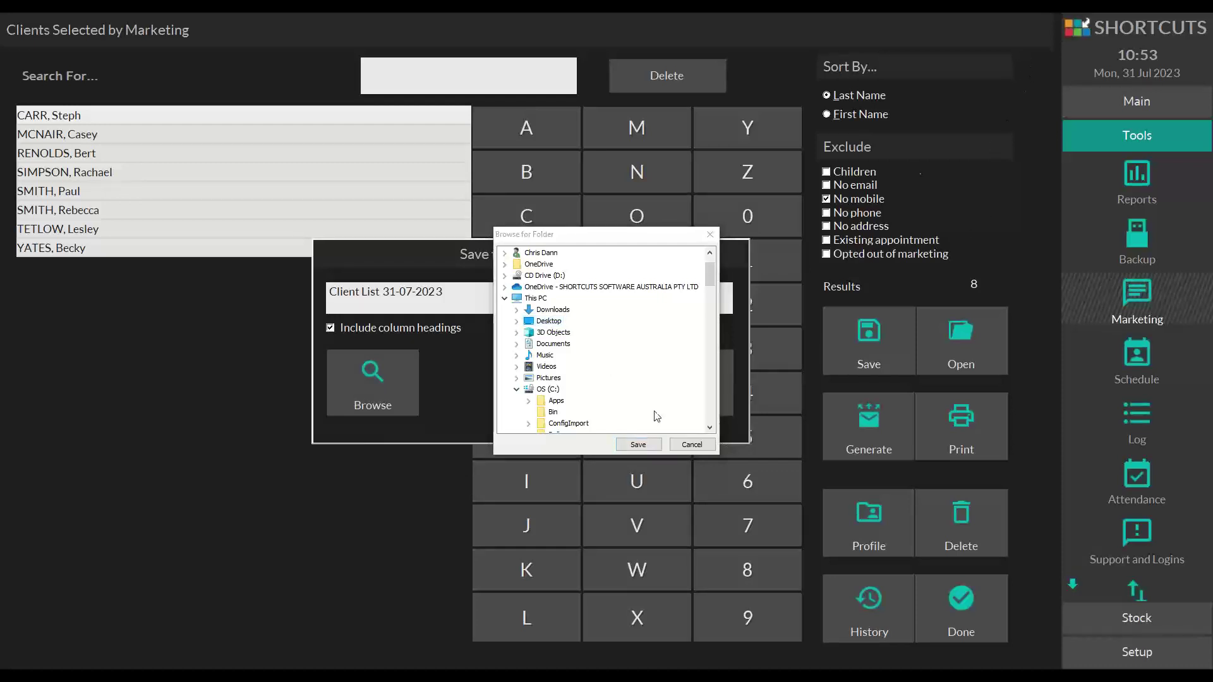
left_click(555, 344)
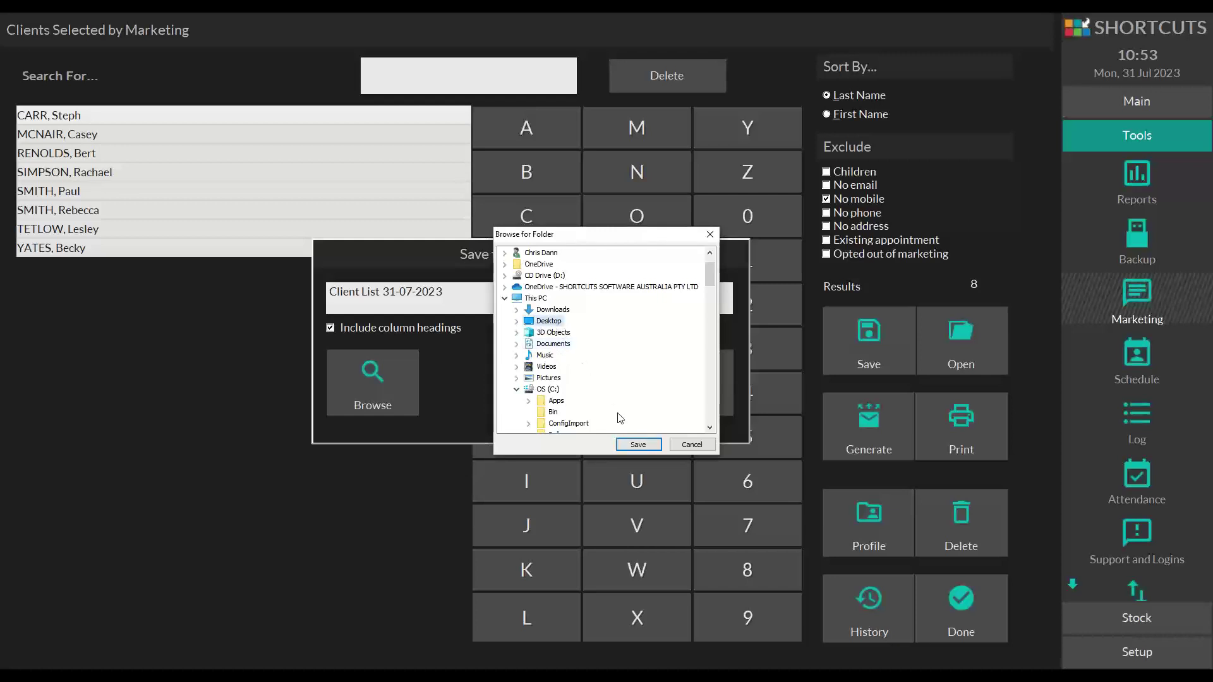
left_click(632, 443)
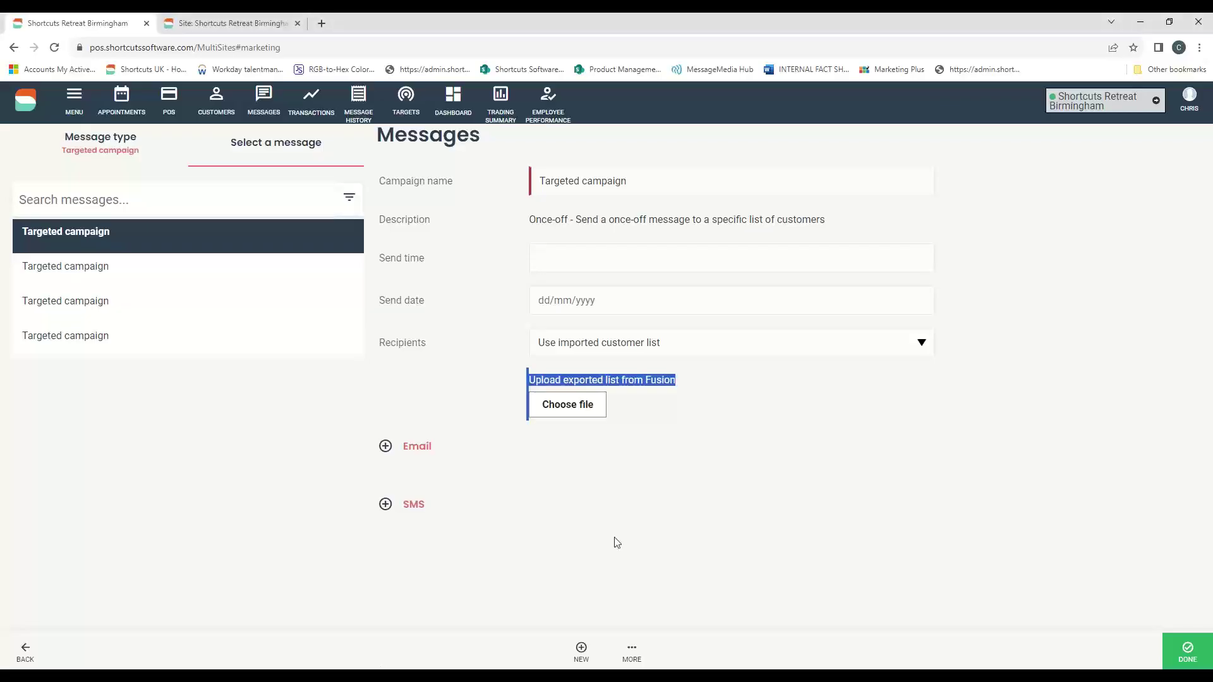
- Upload Client List 31-07-2023.txt from the Desktop as the campaign's customer list
left_click(565, 408)
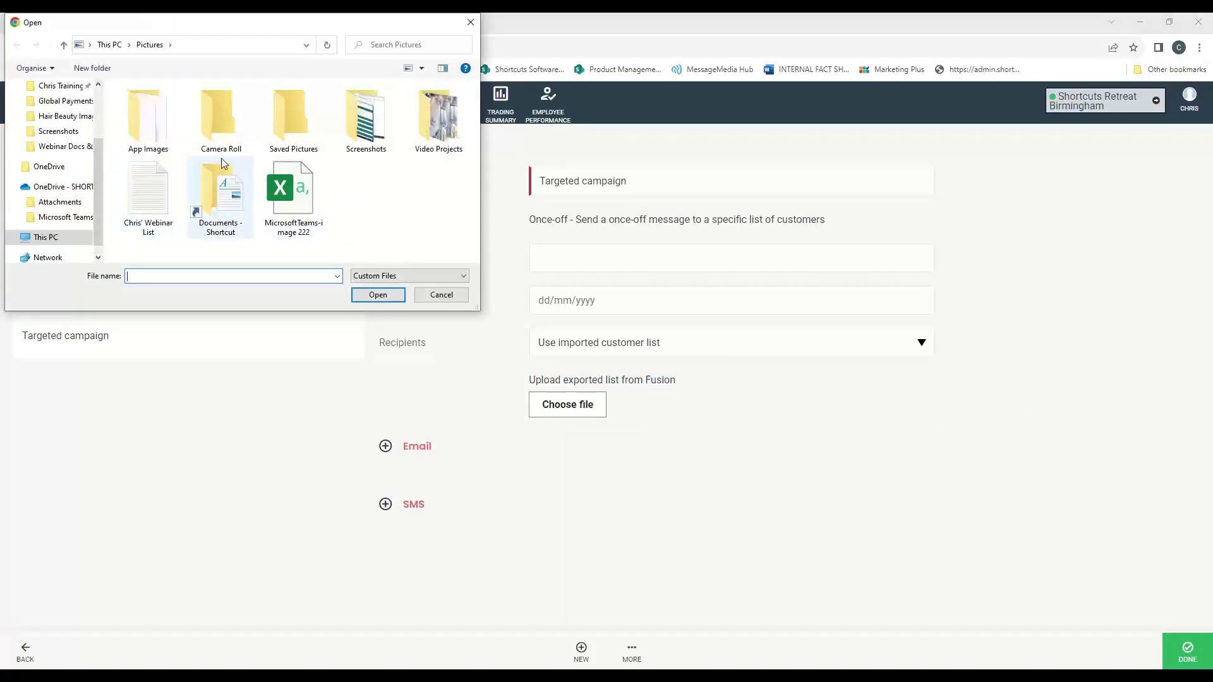
scroll(95, 185, "up", 2)
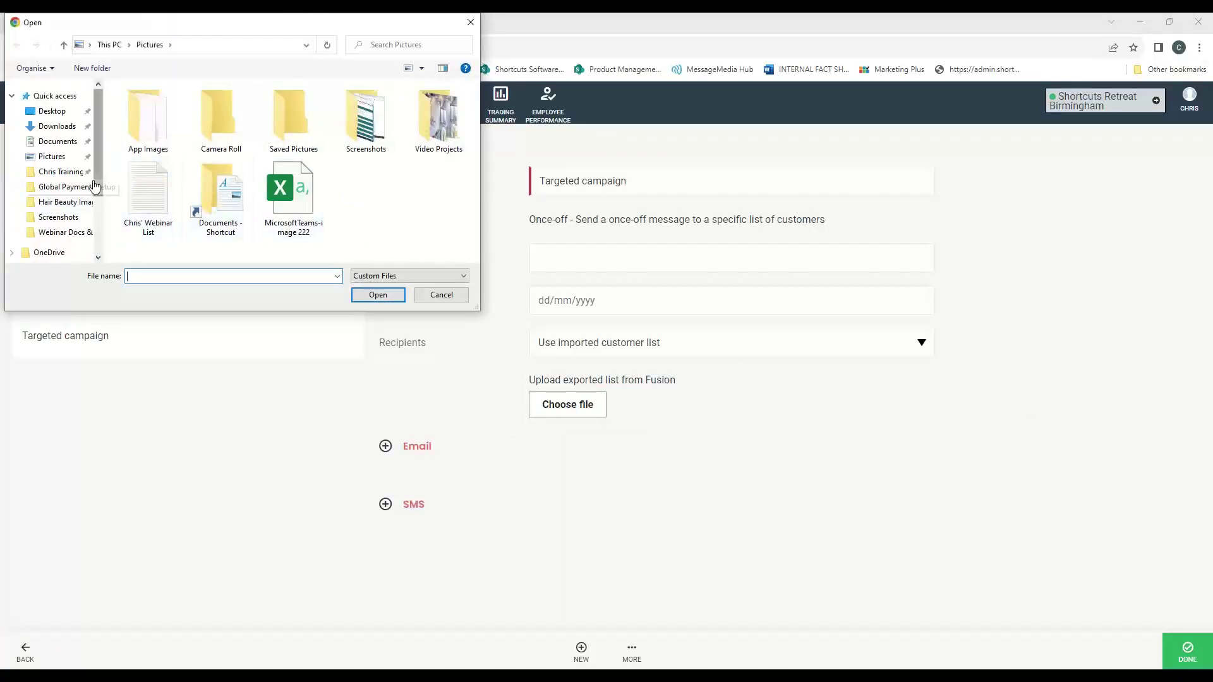
left_click(79, 113)
scroll(234, 158, "down", 5)
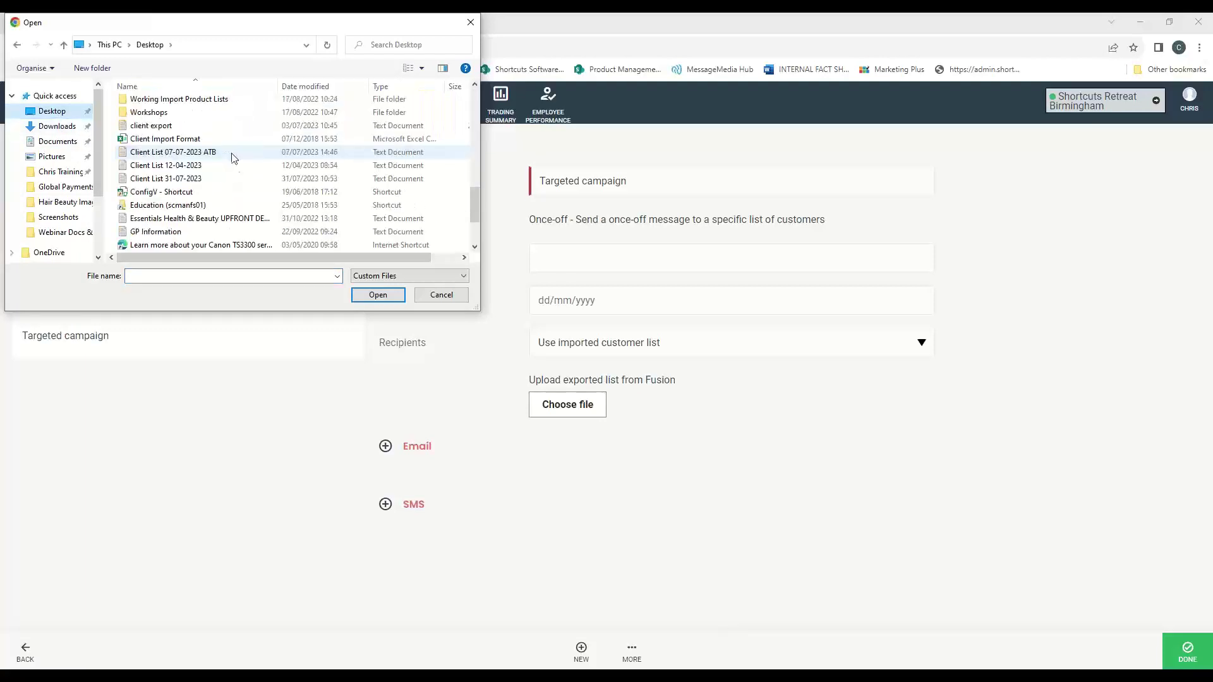
scroll(233, 161, "up", 5)
scroll(232, 171, "down", 5)
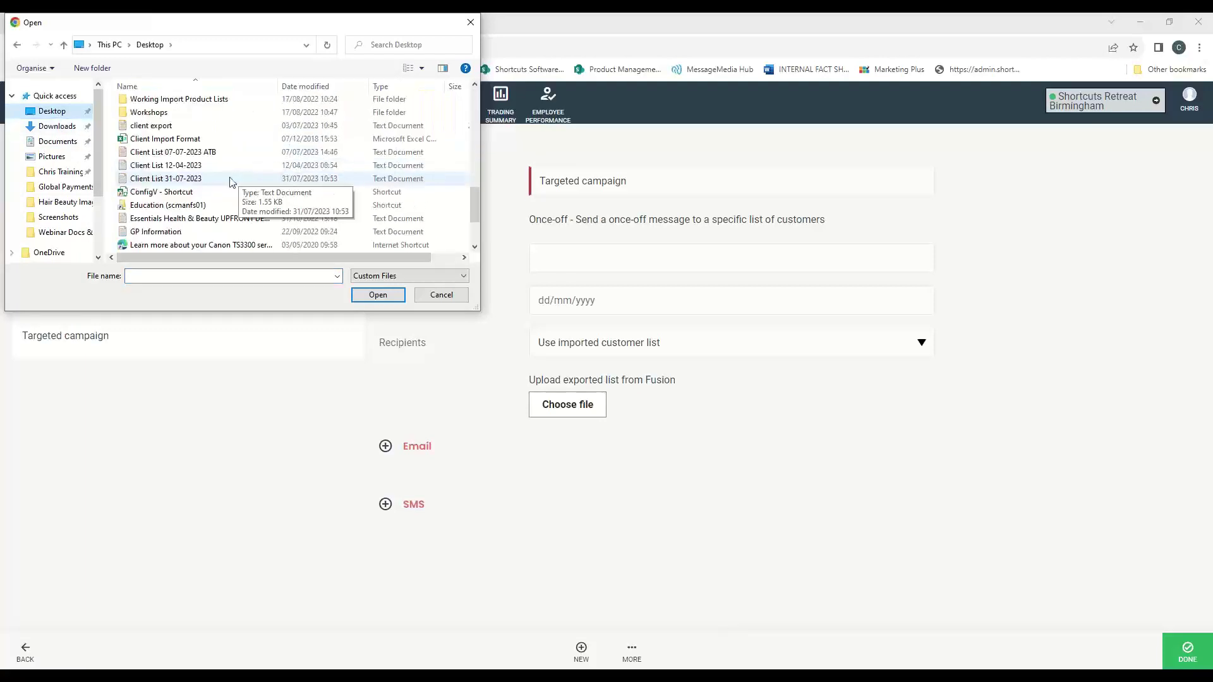
left_click(231, 179)
left_click(366, 292)
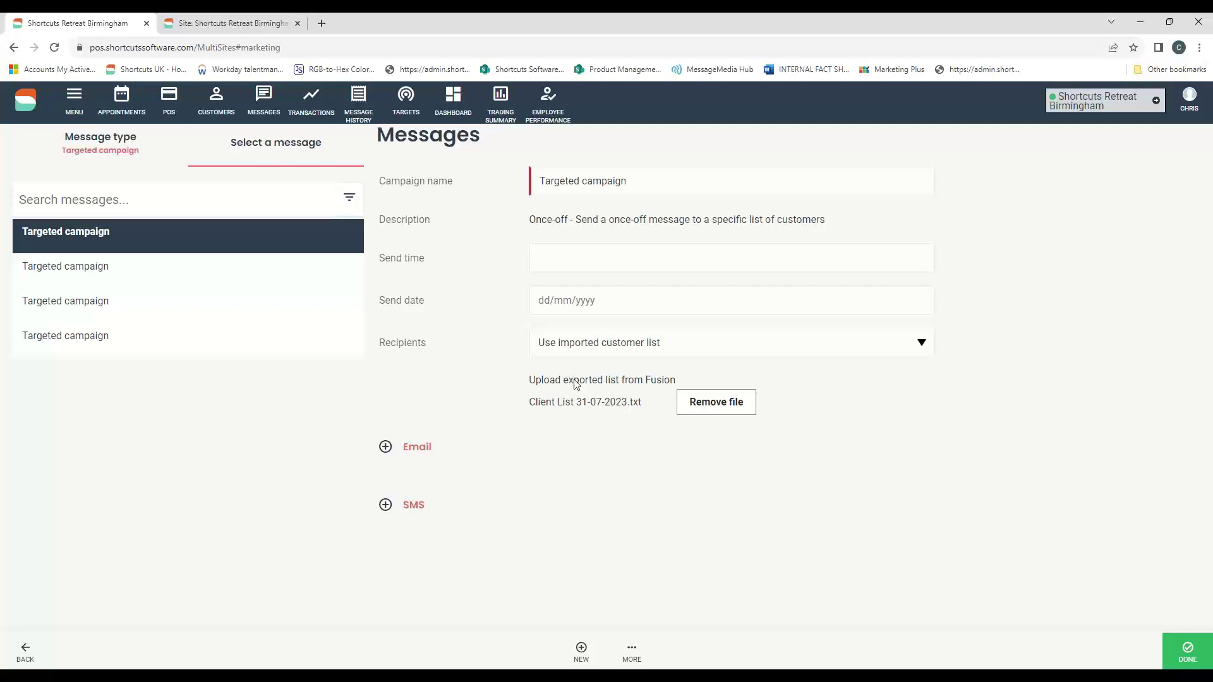
- Review the campaign's Email section, then go to the Mon 31 Jul 2023 appointment book
left_click(385, 447)
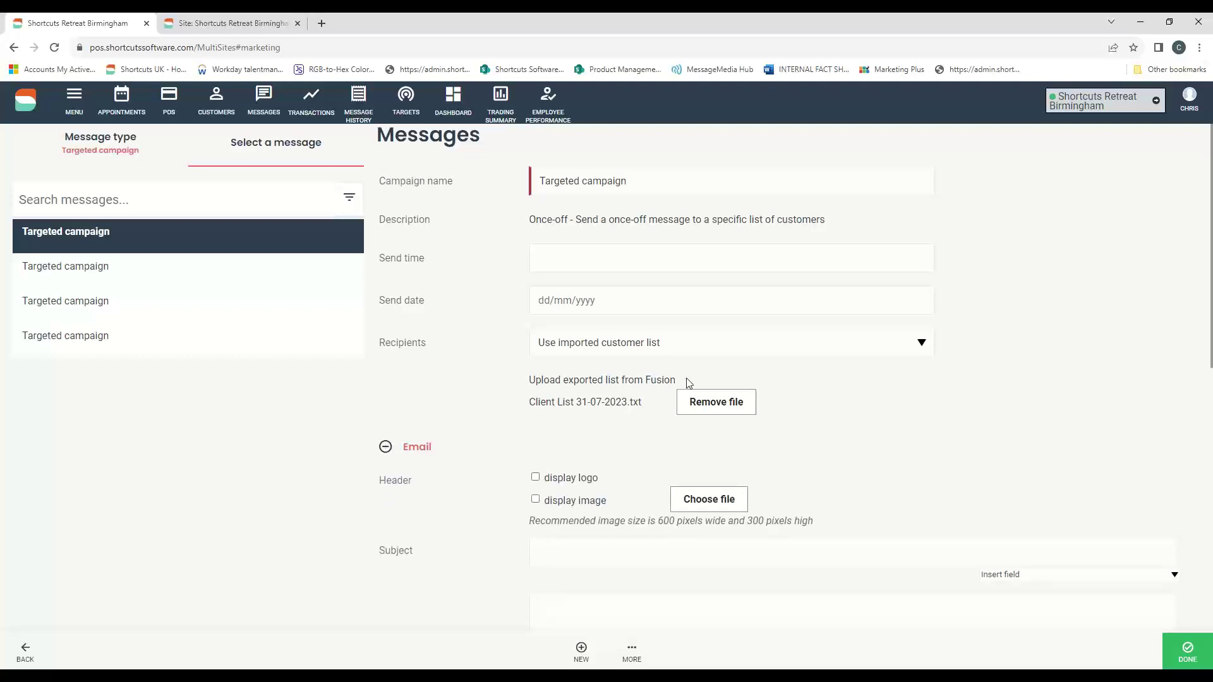
scroll(733, 414, "down", 2)
scroll(742, 417, "down", 1)
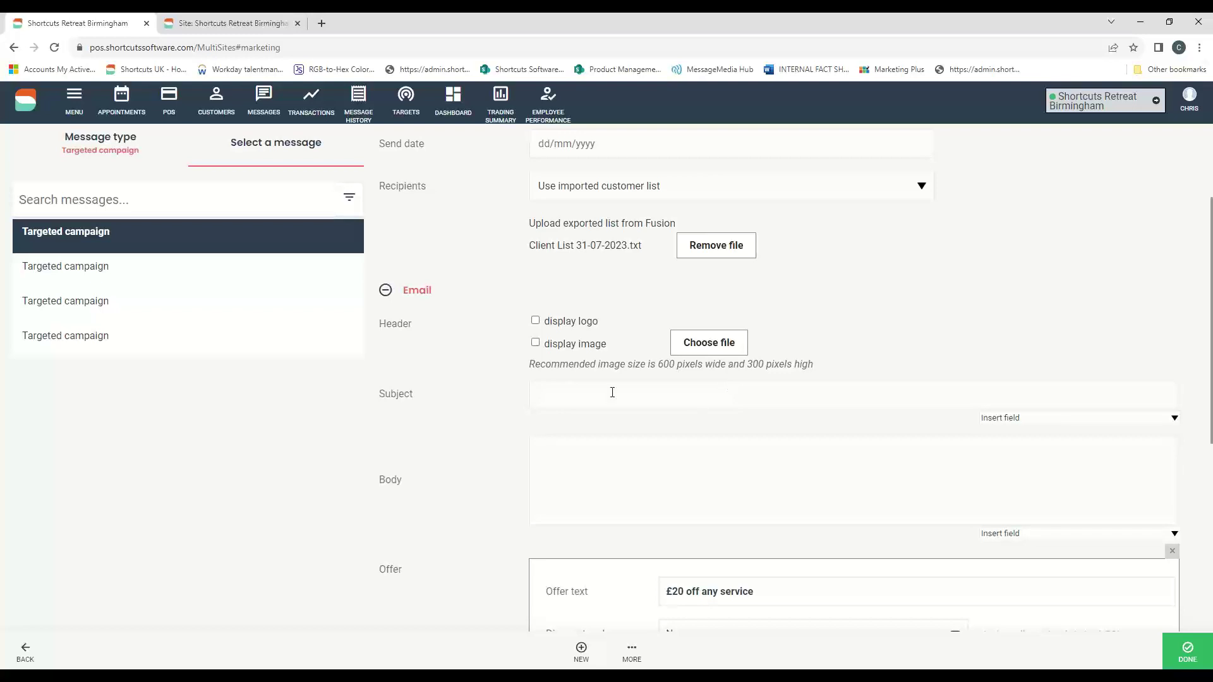
left_click(124, 103)
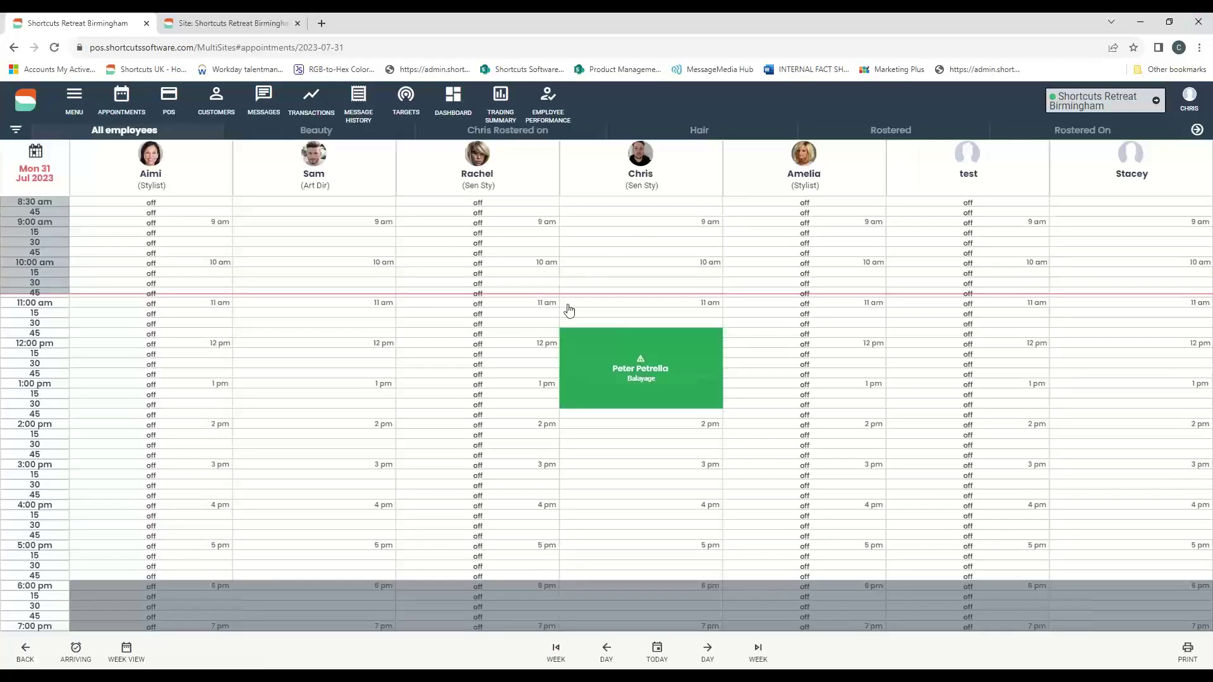
- Open the 11:45 am Balayage booking with Chris and its status/actions menu
mouse_move(671, 337)
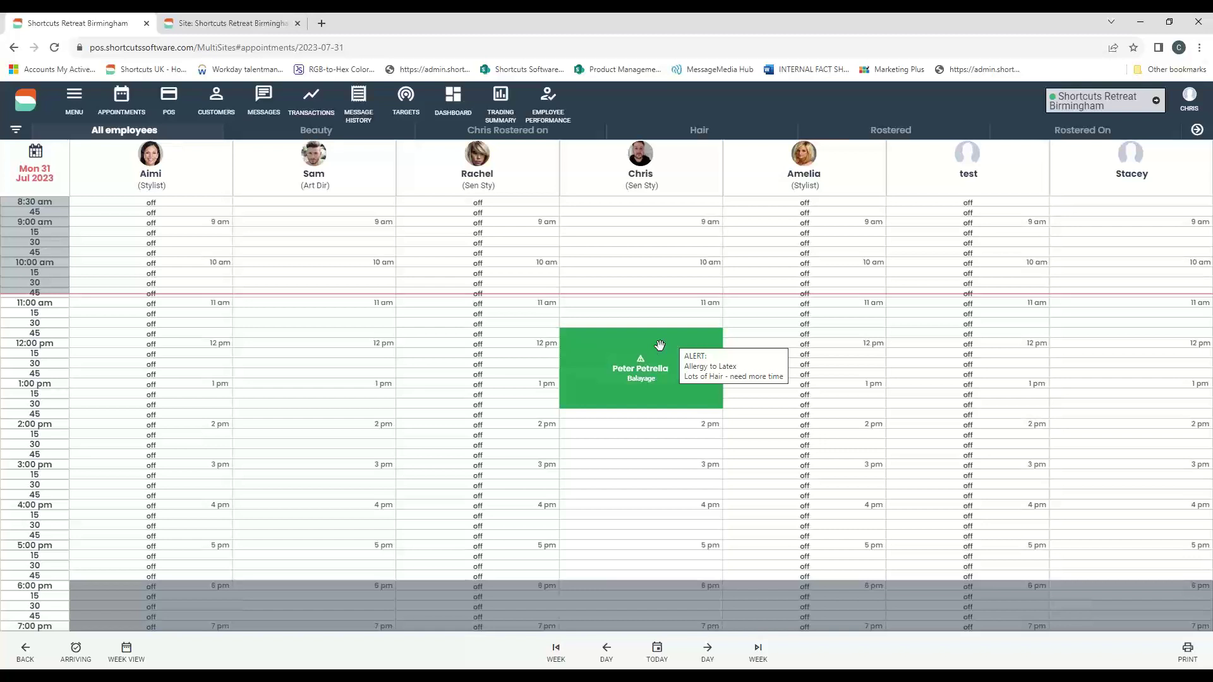
left_click(605, 352)
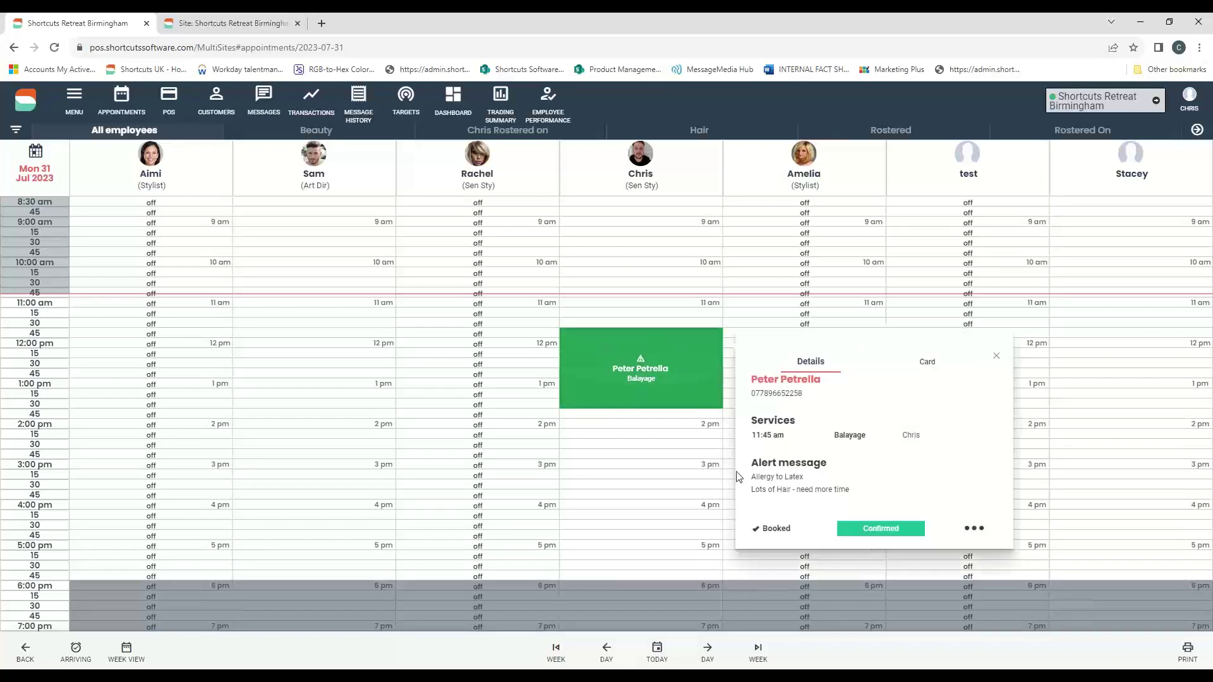
left_click(976, 530)
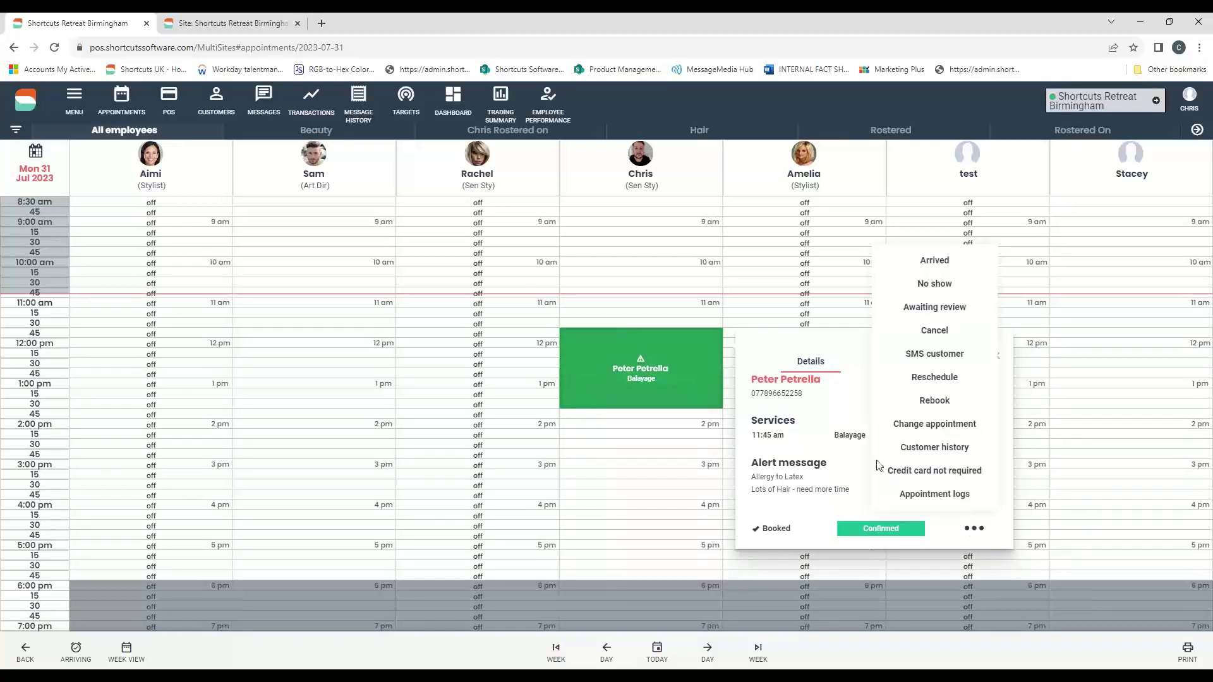
- Open the client's SMS panel and preview the front desk and running late templates
left_click(966, 365)
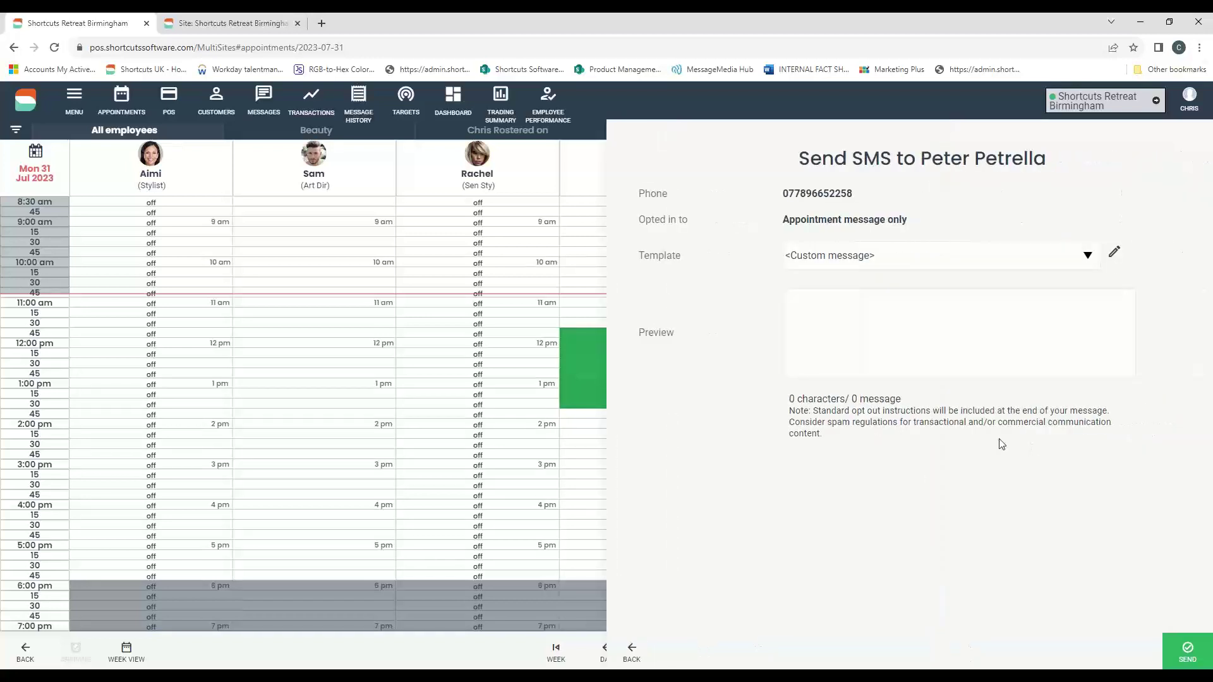
left_click(824, 313)
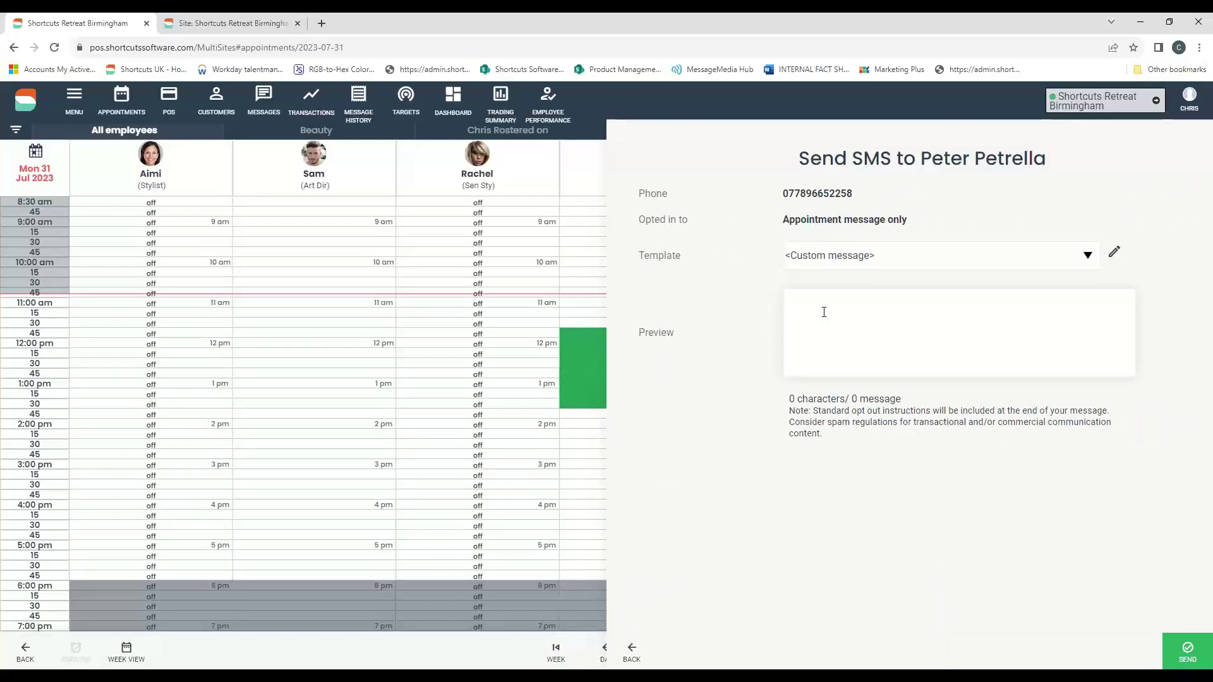
type("ggggggggg")
key("BackSpace")
key("BackSpace")
key("BackSpace")
key("BackSpace")
key("BackSpace")
key("BackSpace")
key("BackSpace")
key("BackSpace")
key("BackSpace")
left_click(1087, 254)
left_click(945, 290)
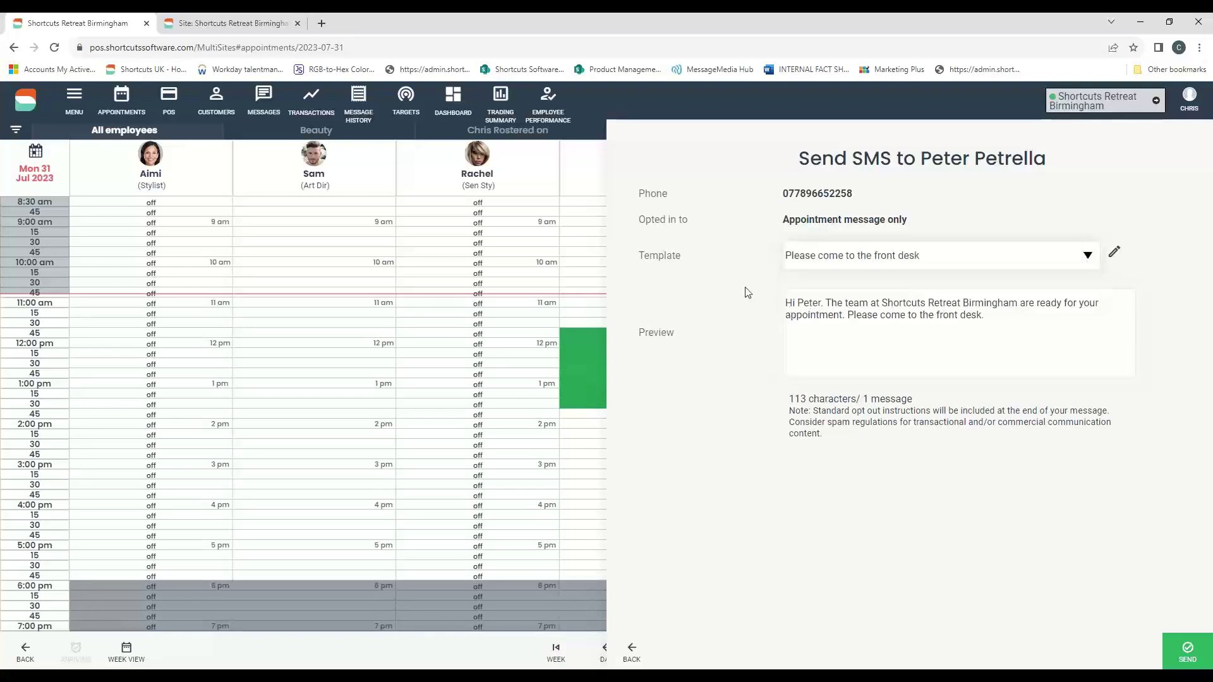
left_click(1085, 264)
left_click(827, 302)
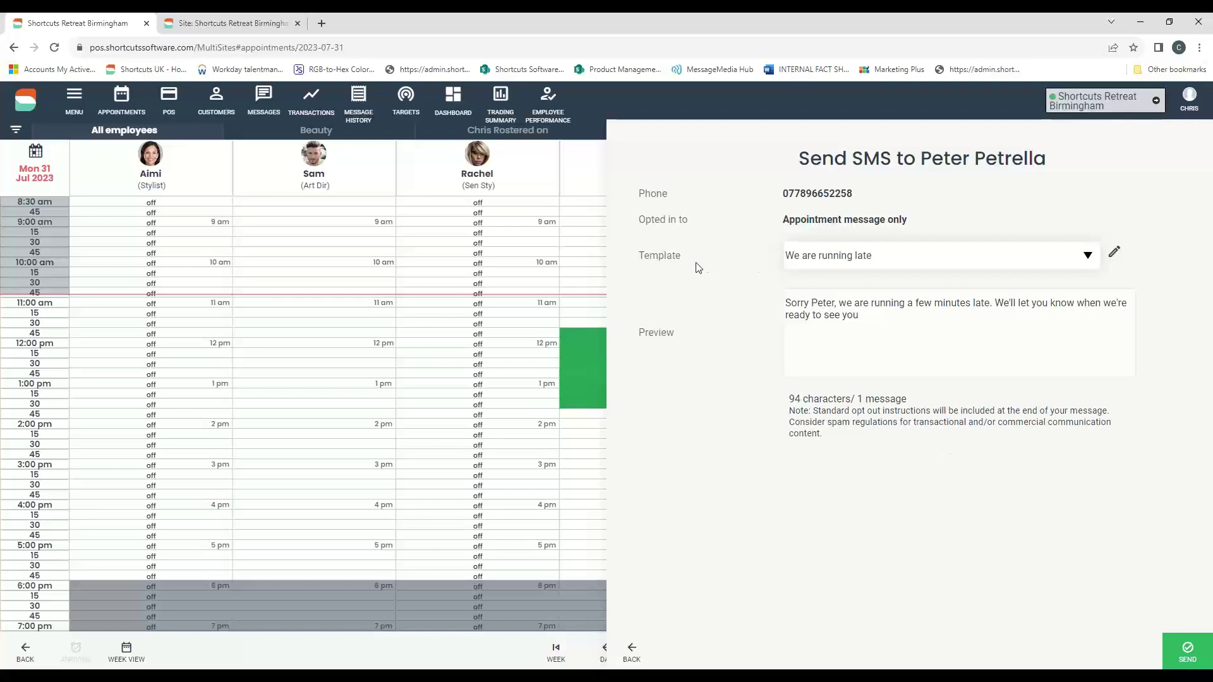
- Leave the SMS panel unsent, dismissing the Tag is required warning, and open the management menu
left_click(630, 652)
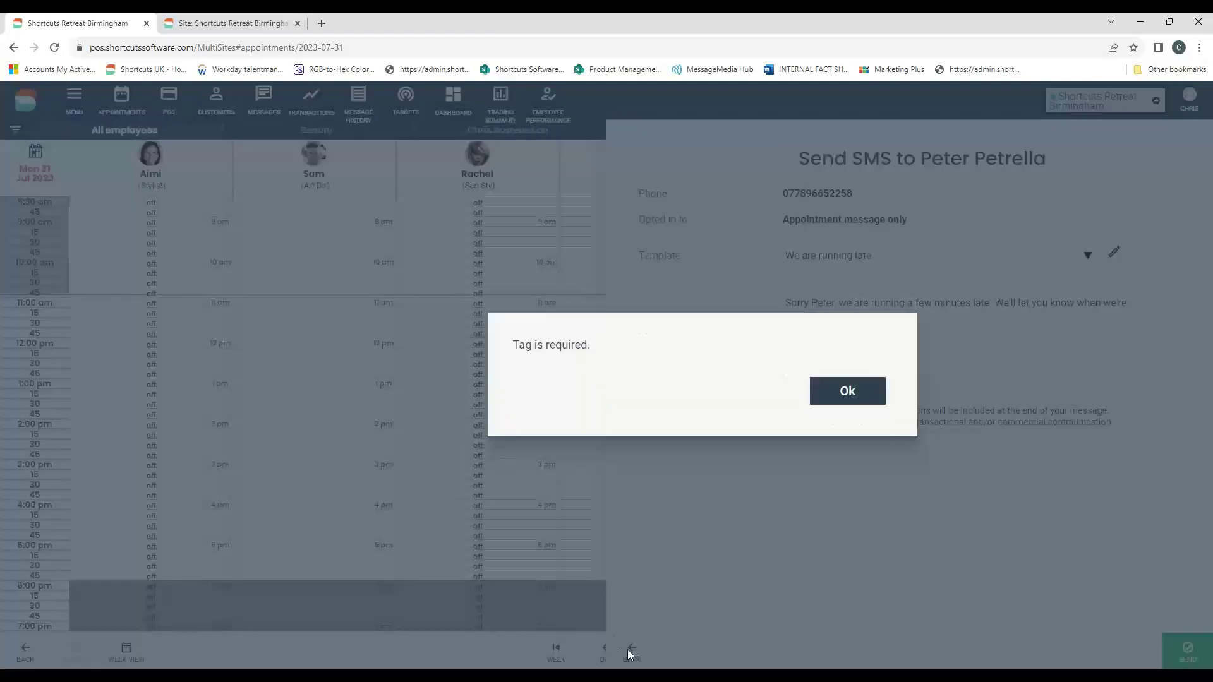
left_click(841, 402)
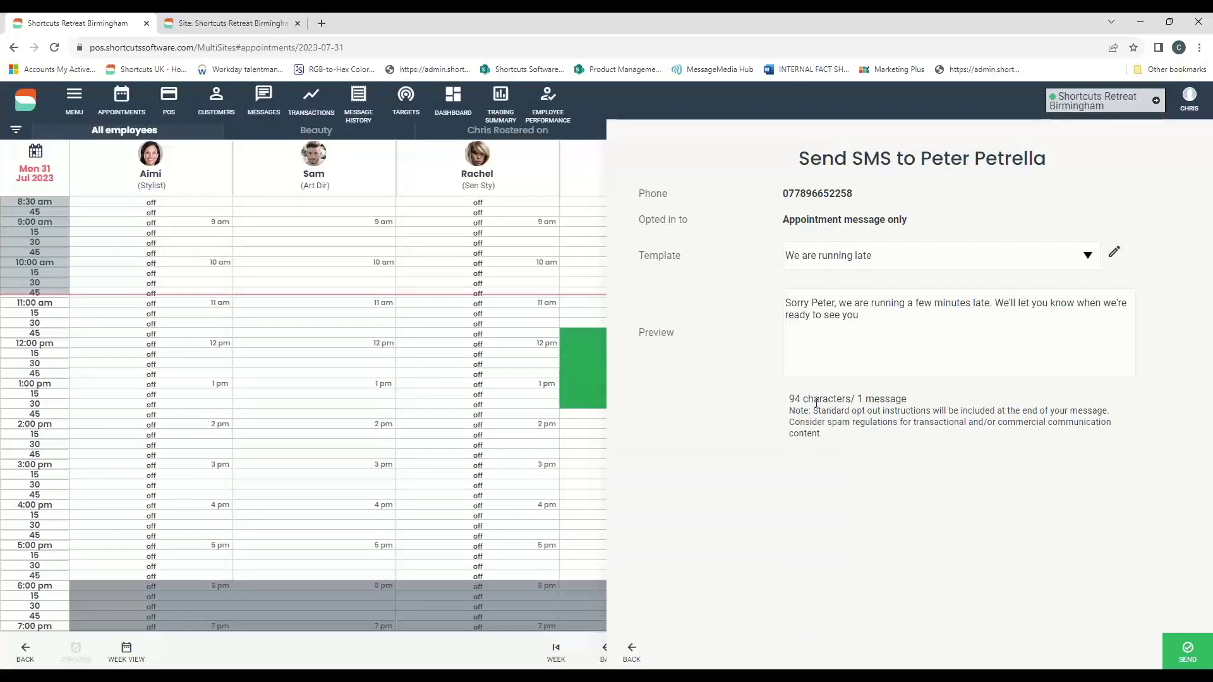
left_click(893, 266)
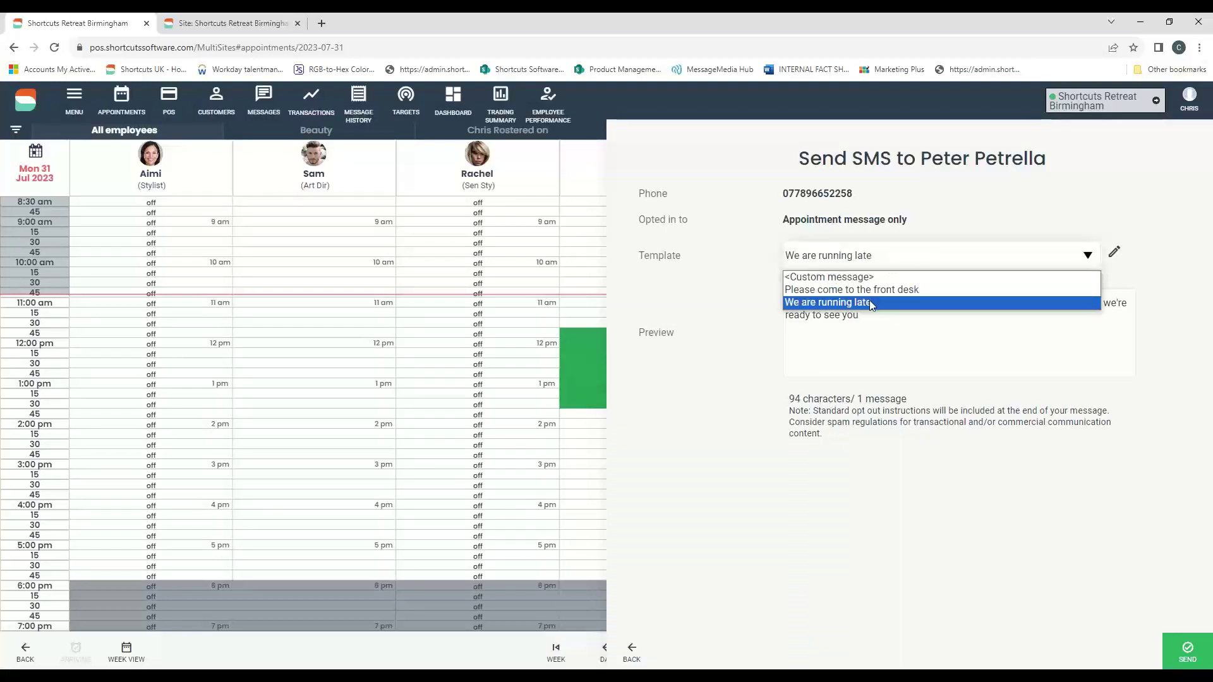
left_click(774, 276)
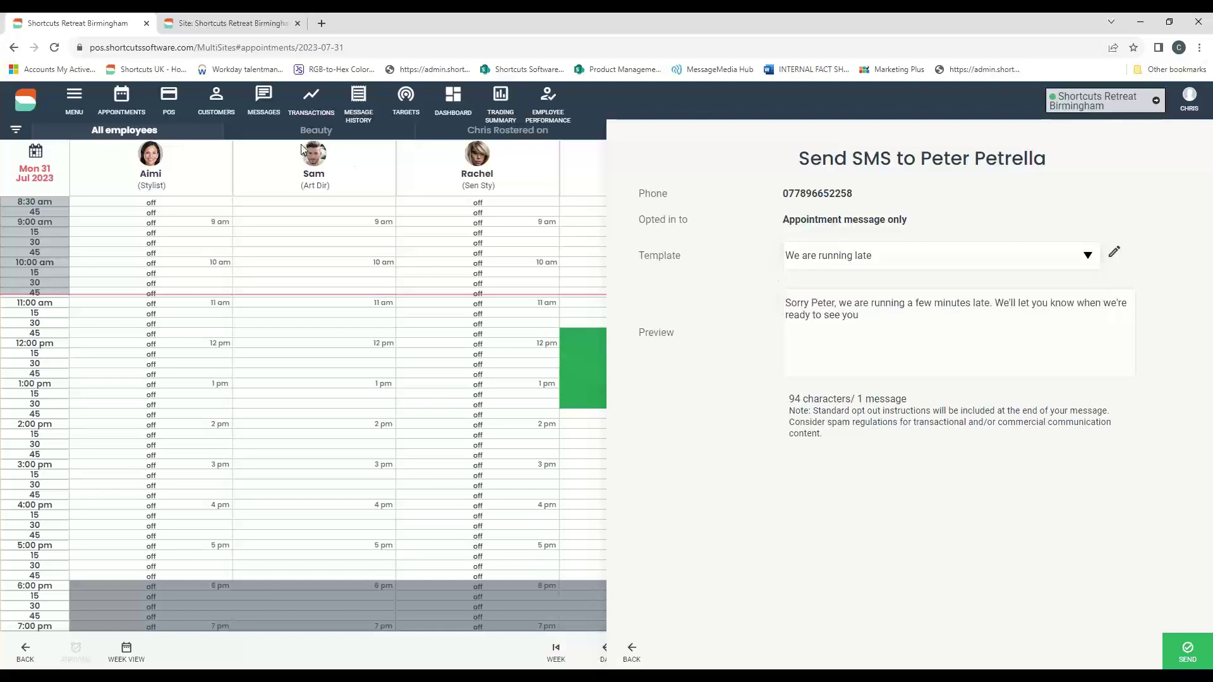
left_click(69, 98)
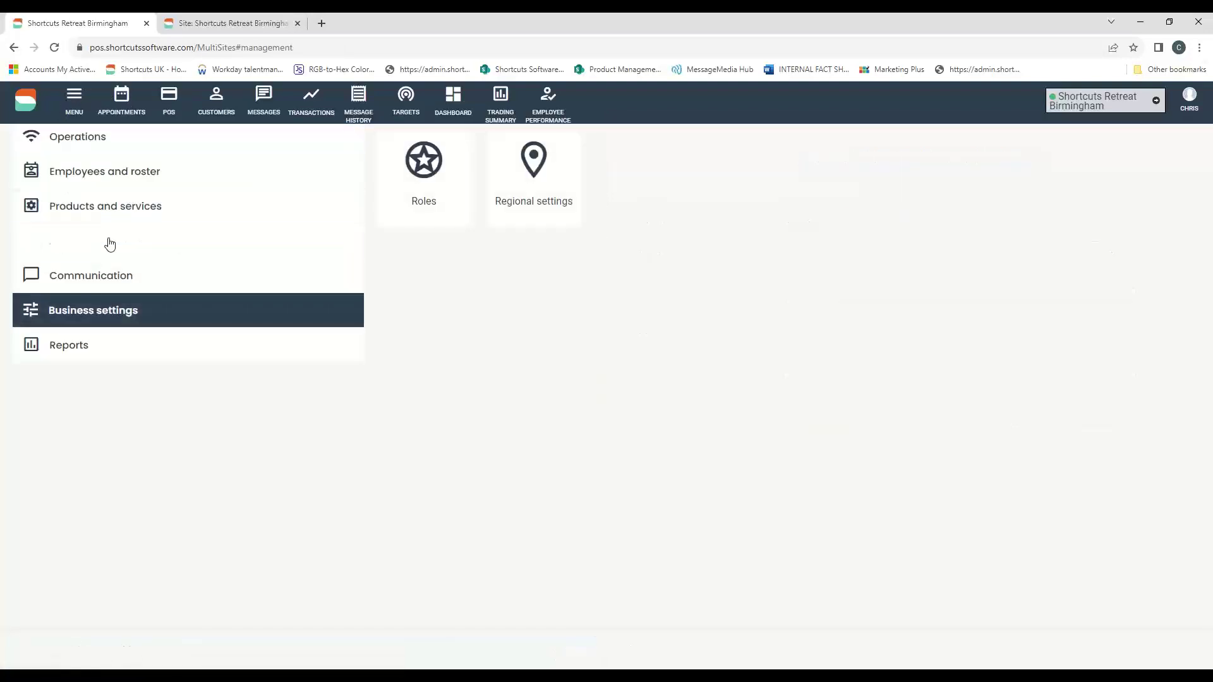
- Create a new SMS template named 'Stylist off sick'
left_click(79, 285)
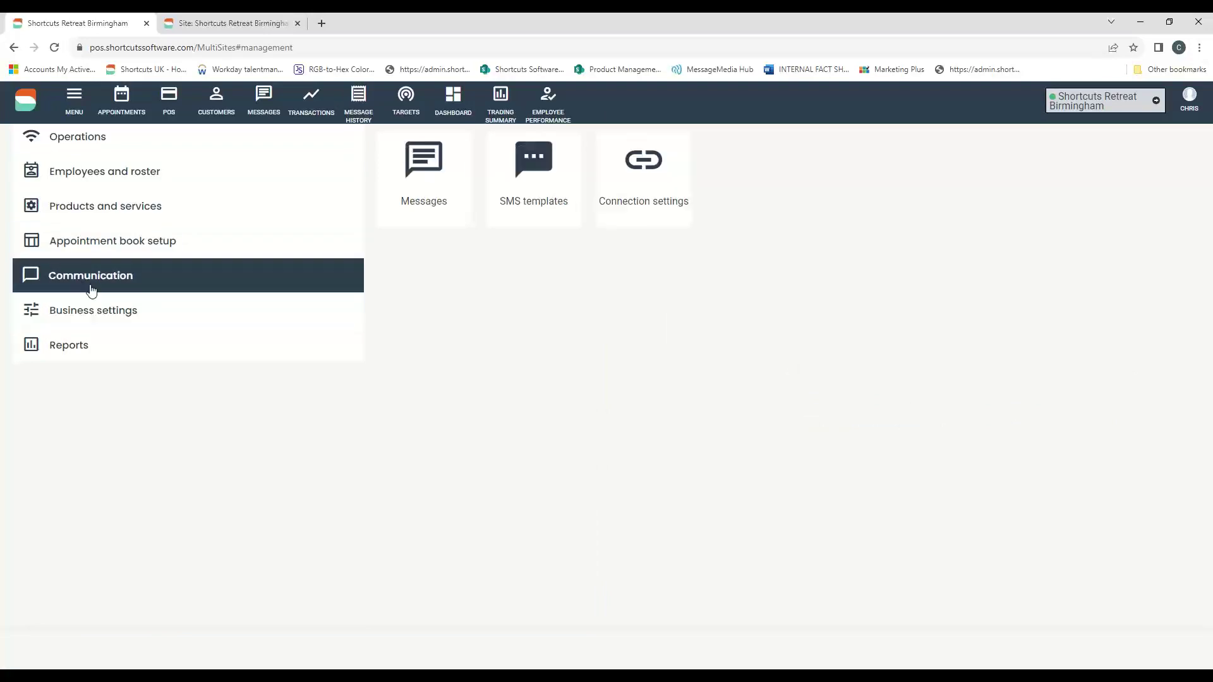
left_click(547, 188)
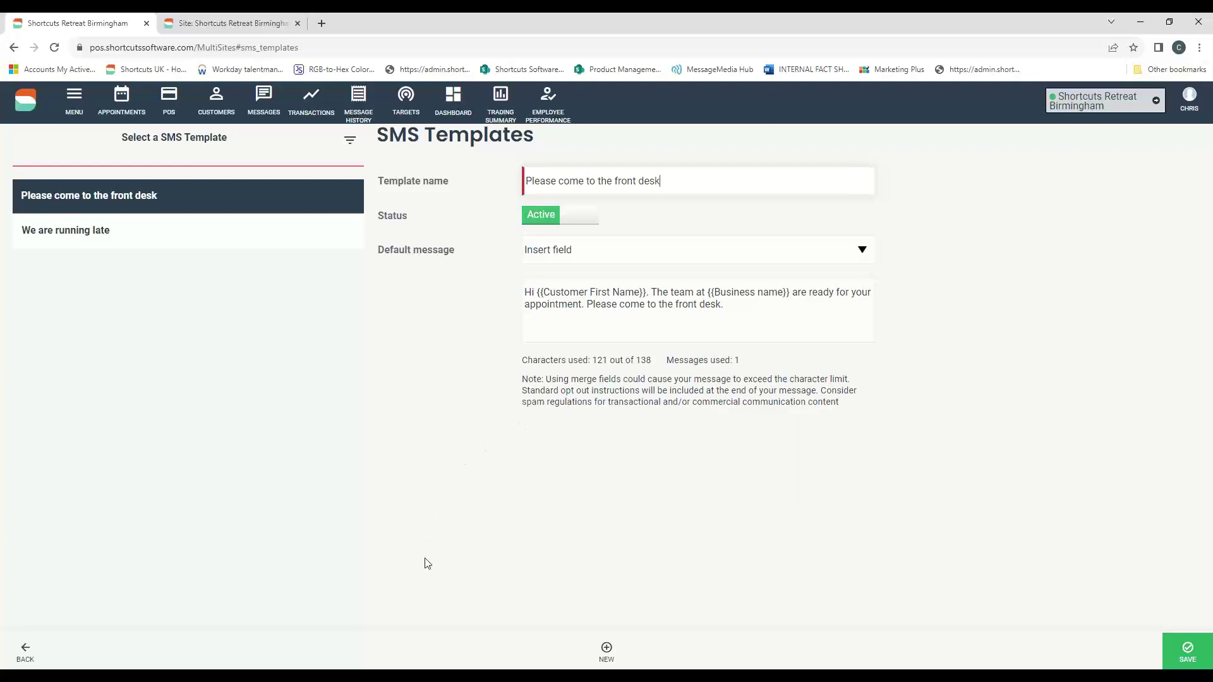
left_click(605, 649)
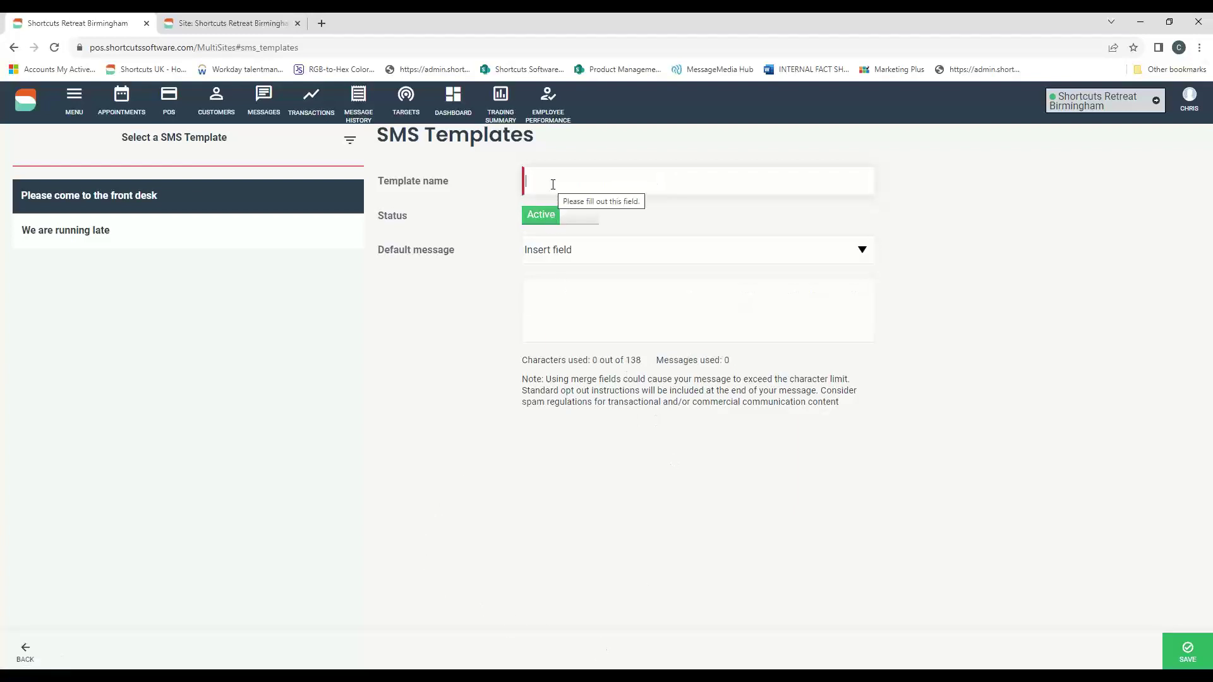
type("Styli")
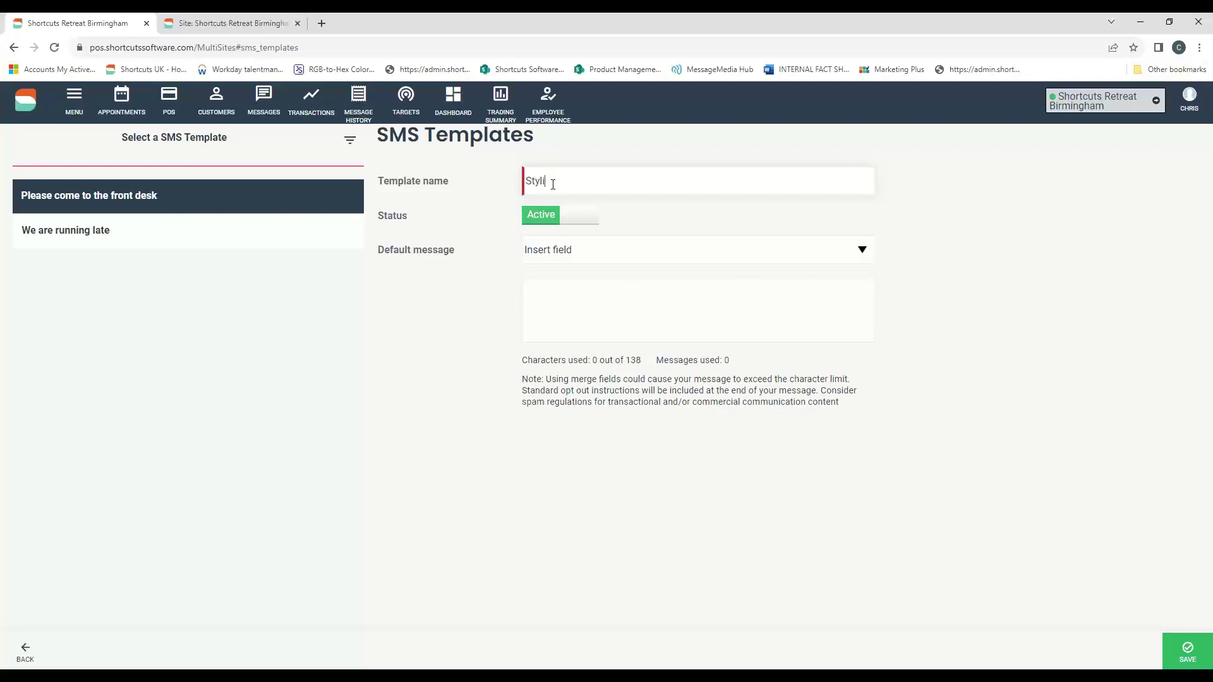
type("st off sick")
- Write the message 'Sorry {{Customer First Name}} Your stylist is off sick today'
left_click(556, 292)
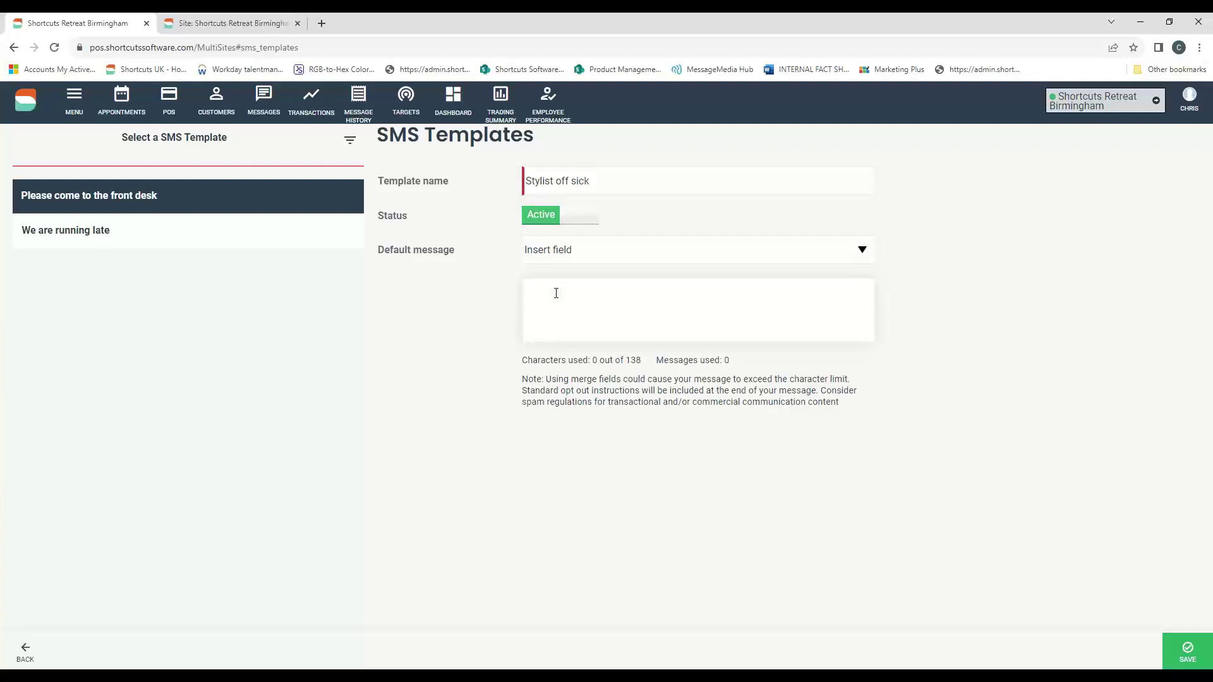
type("Sorry")
left_click(575, 259)
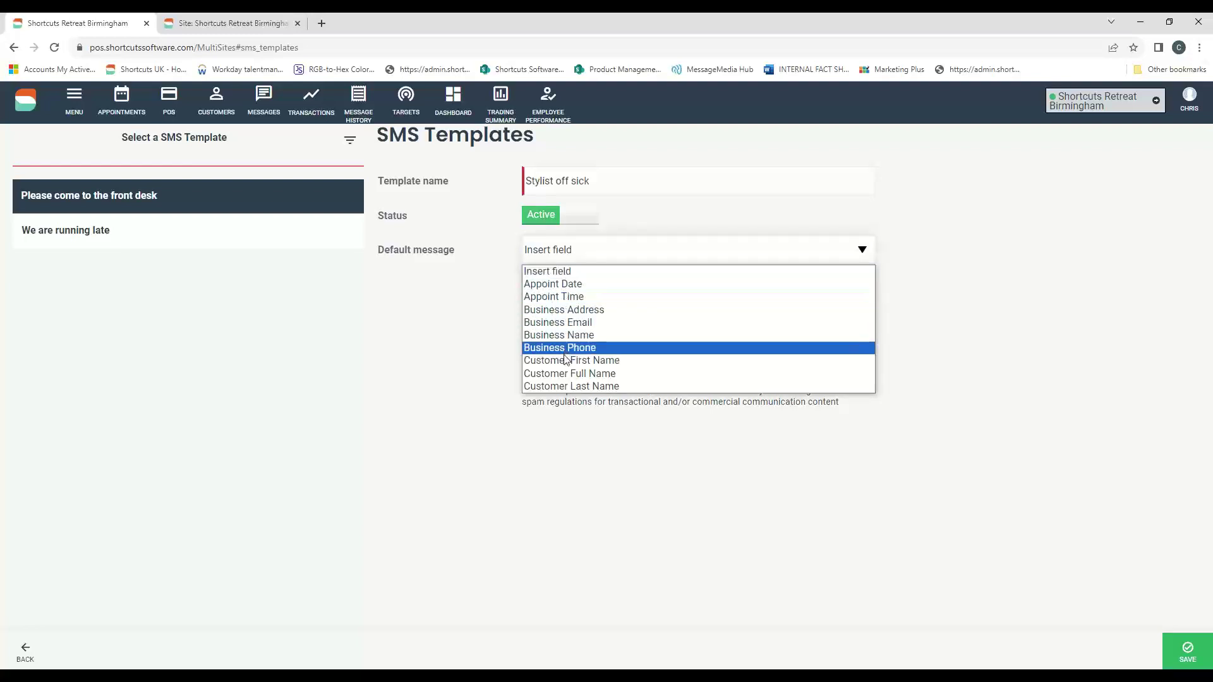
left_click(569, 361)
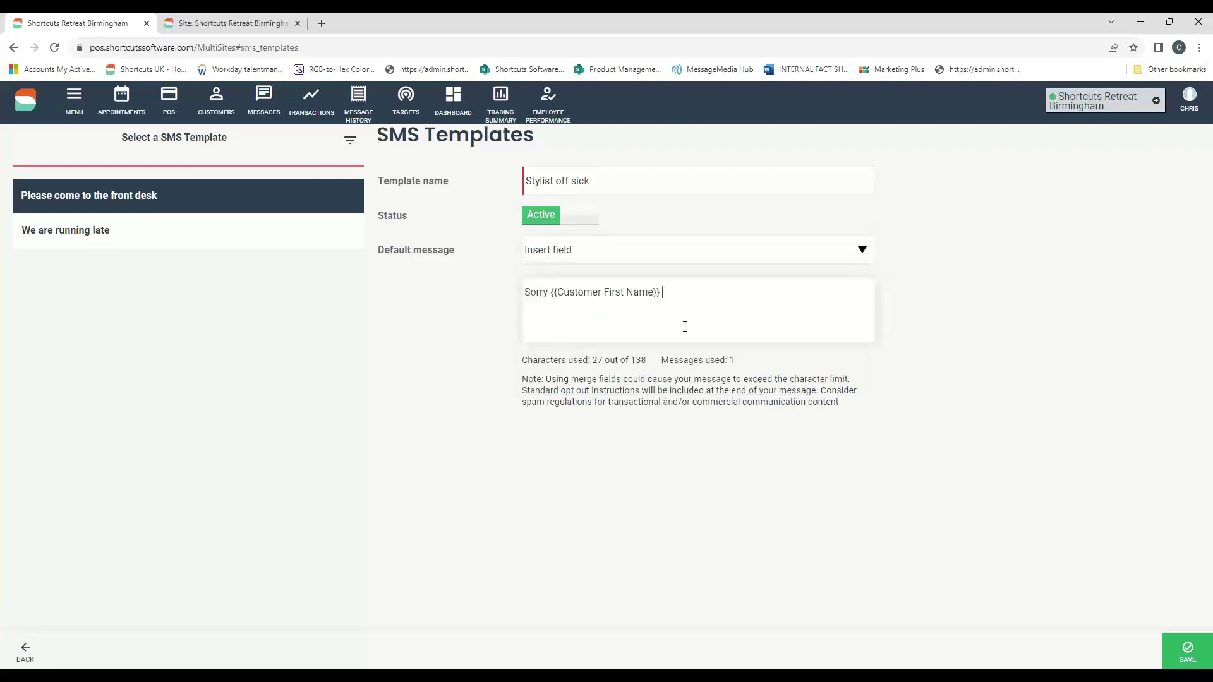
type("Your stylisy")
key("BackSpace")
left_click(680, 251)
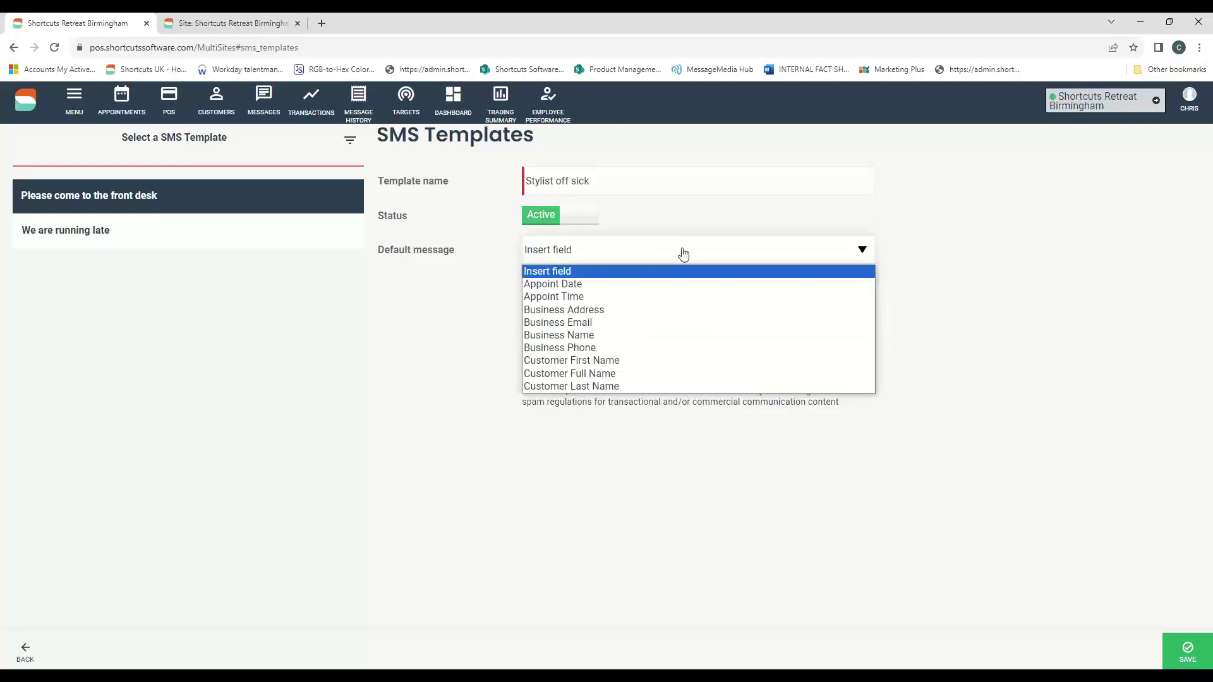
left_click(986, 321)
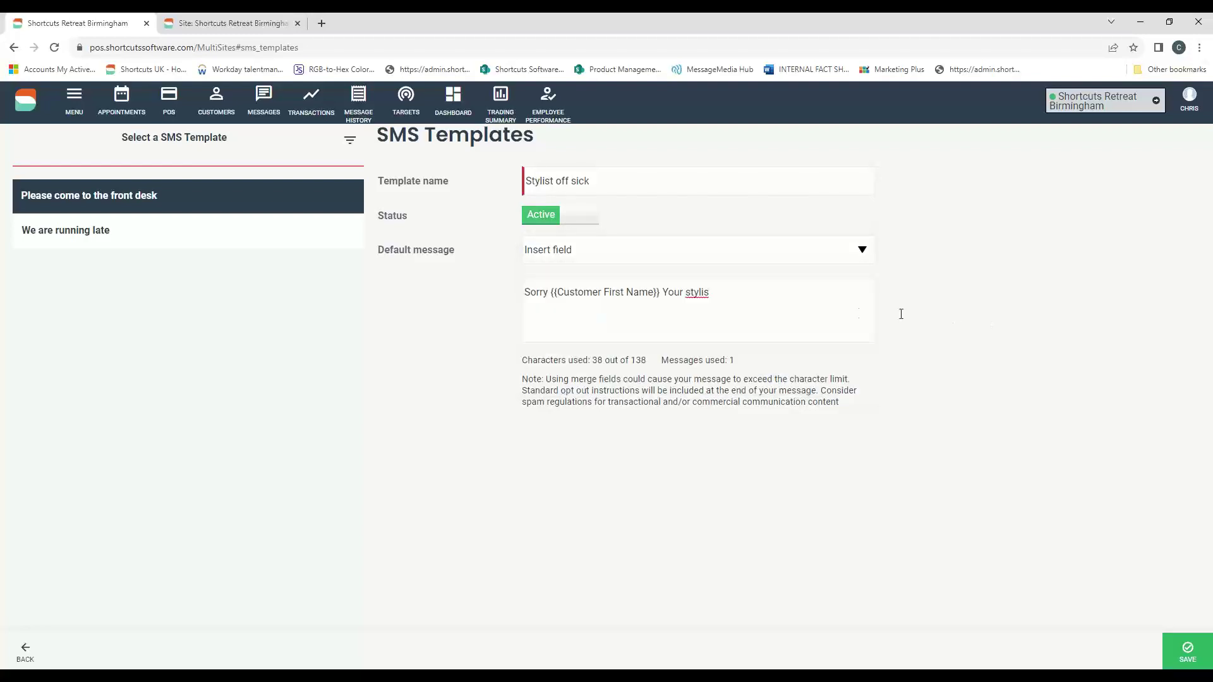
left_click(729, 303)
type("t is off ")
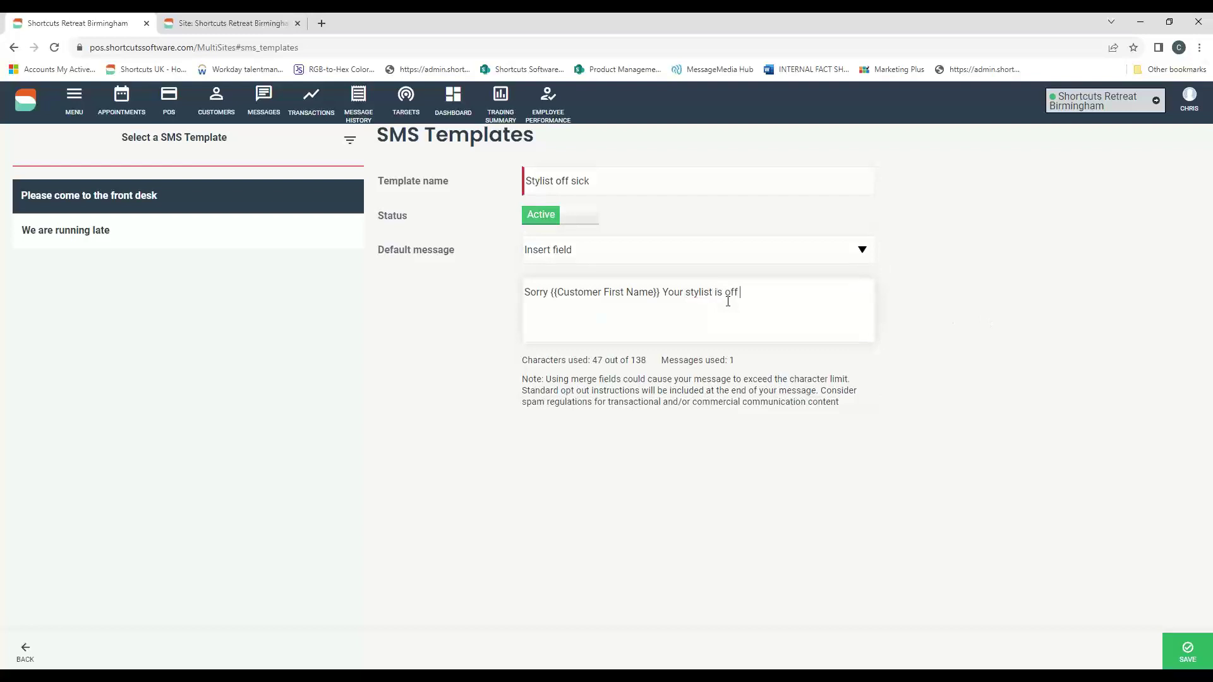
type("sick today")
left_click(856, 250)
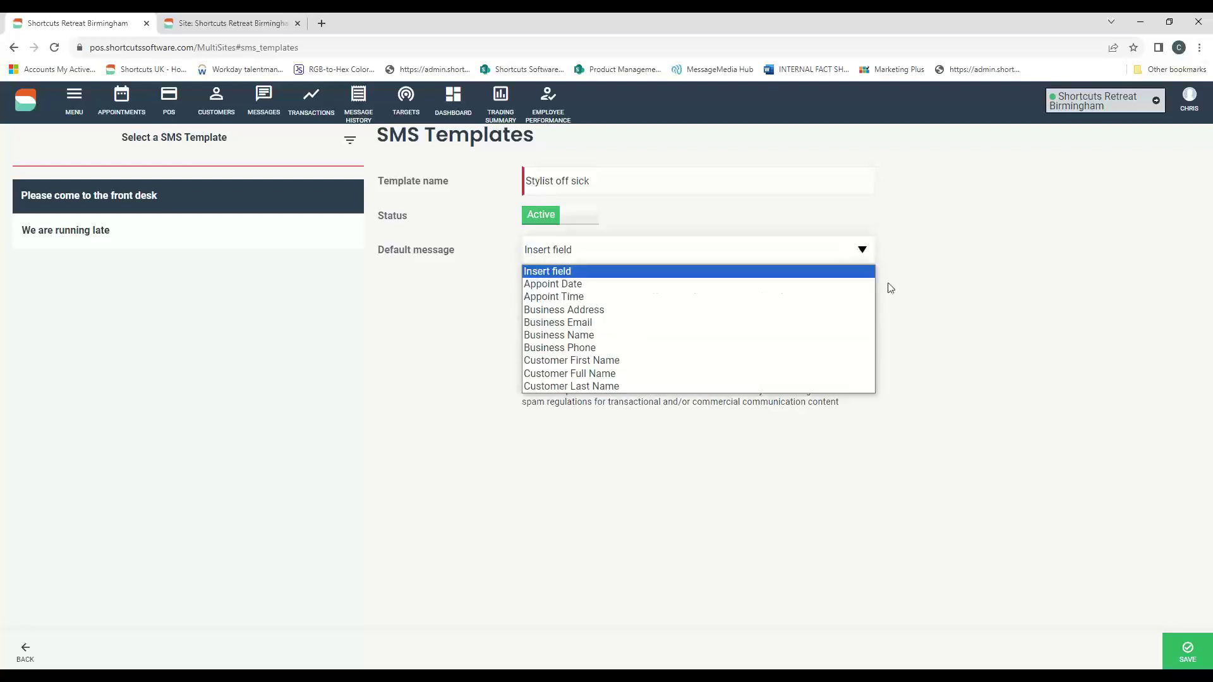
left_click(952, 332)
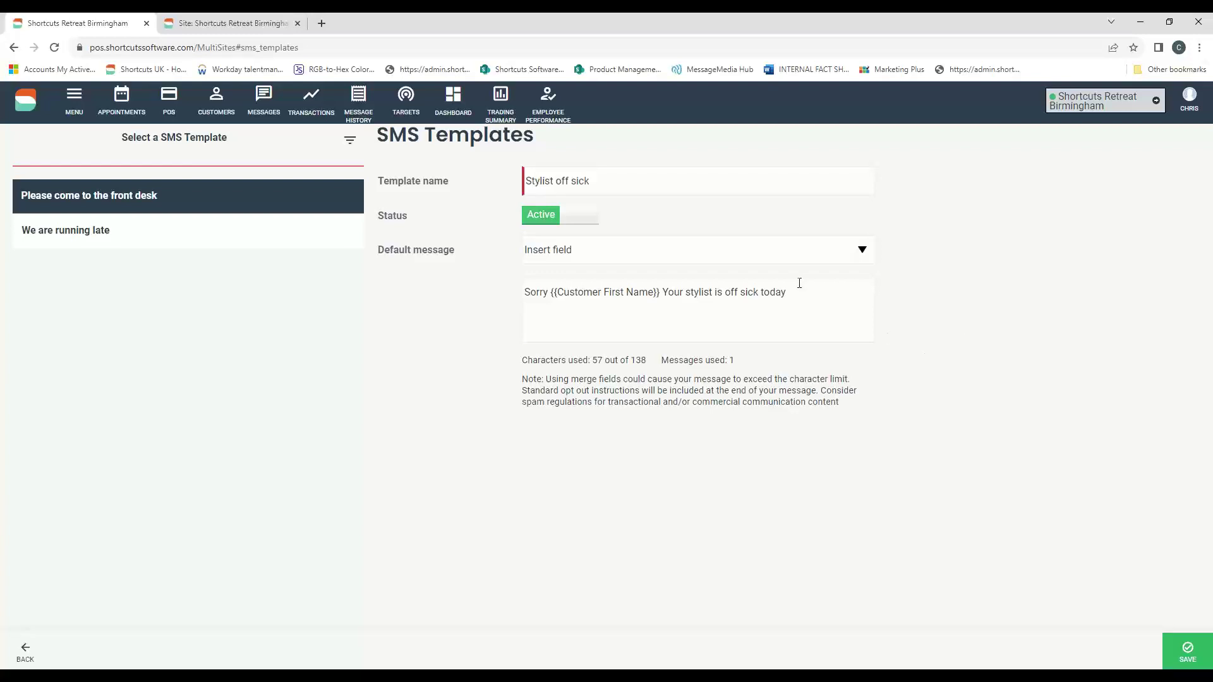
left_click_drag(798, 292, 513, 299)
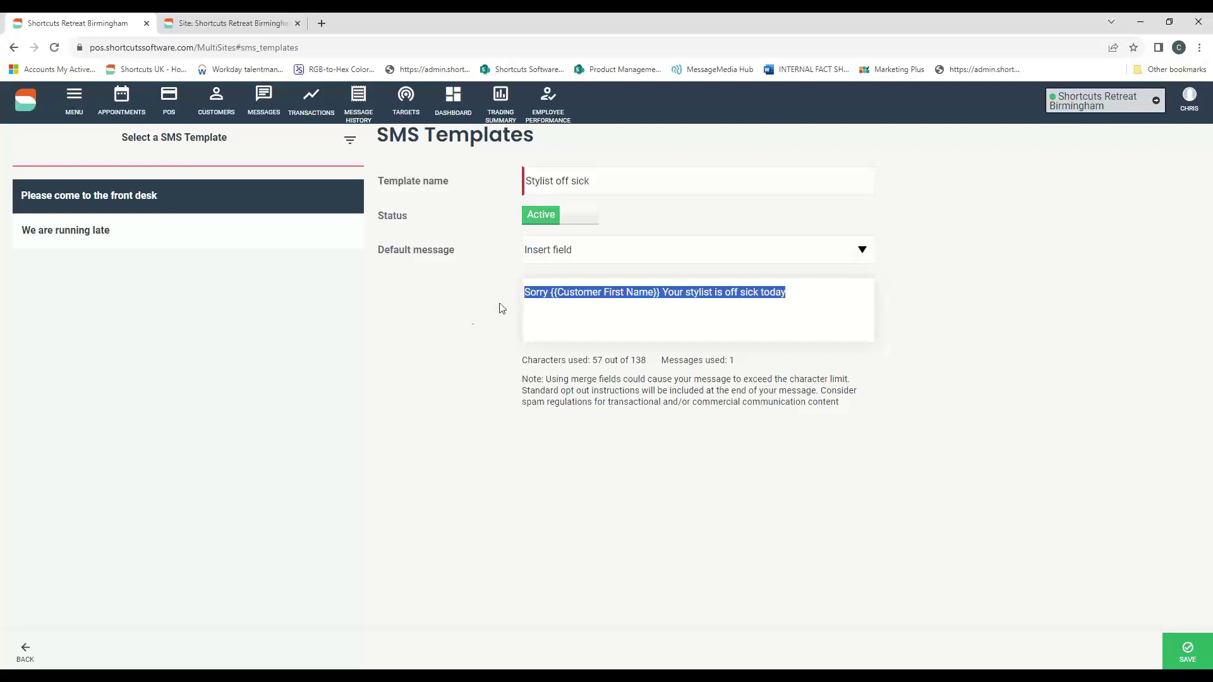
- Switch to the desktop program and close the marketing client list and criteria screens
left_click(306, 678)
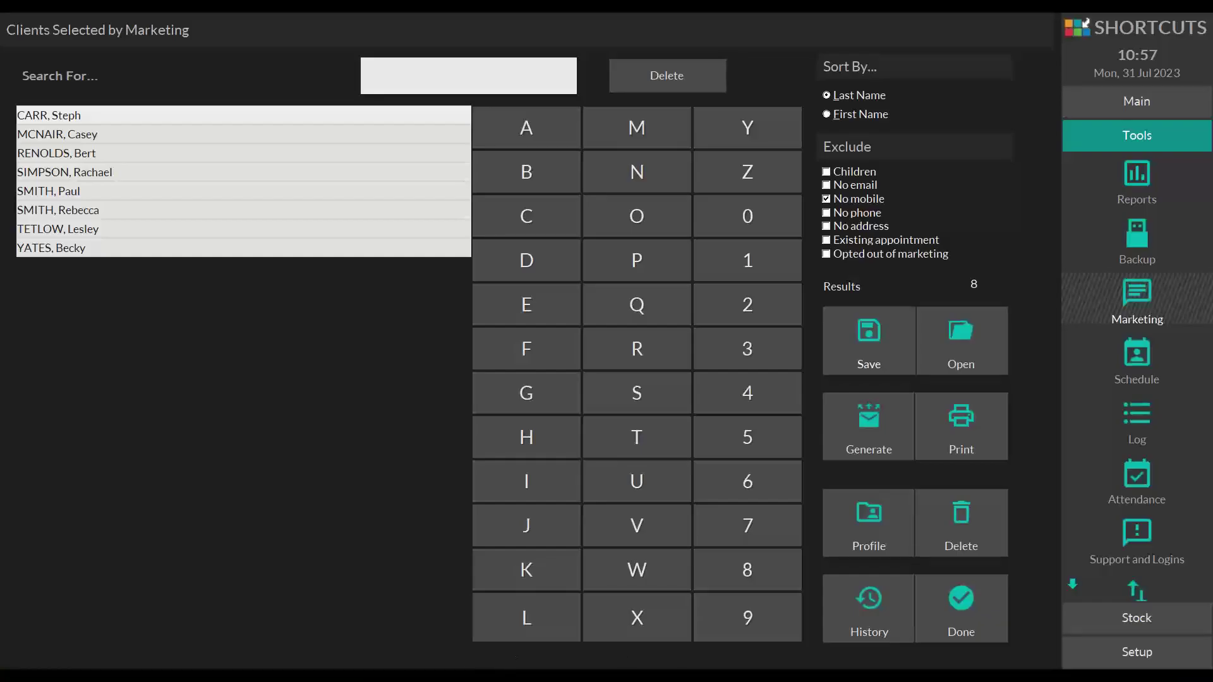
left_click(950, 622)
left_click(994, 588)
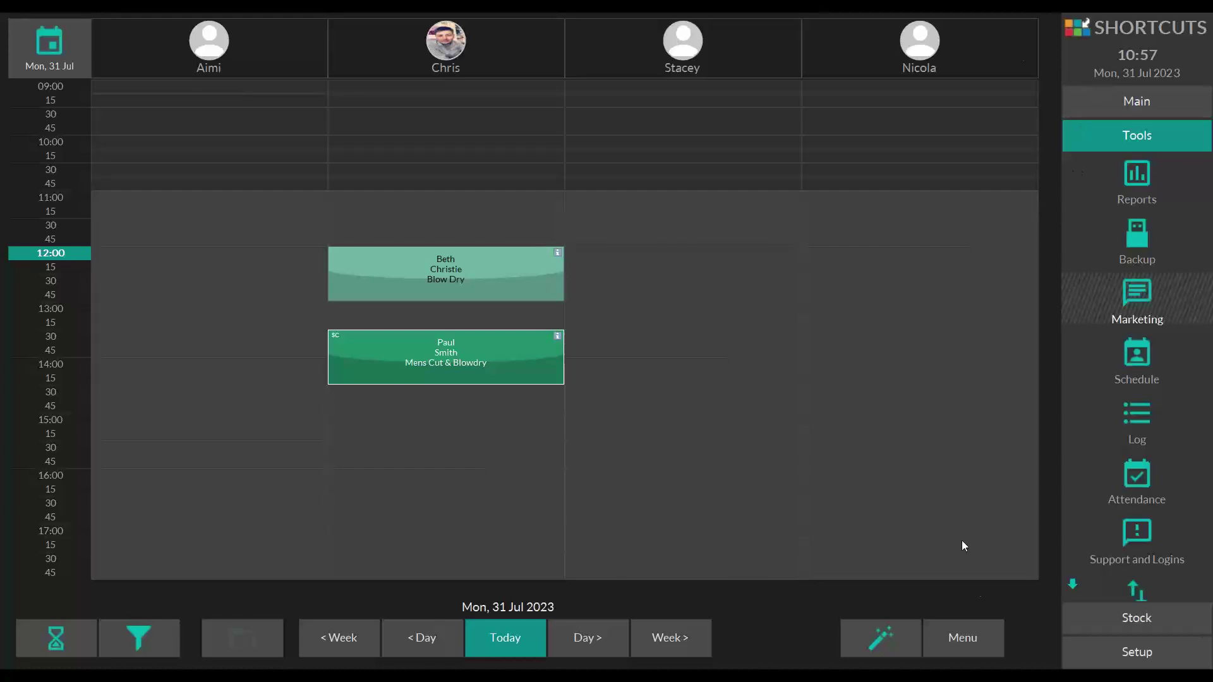
- Open Employees setup and load the employee record with ID 8
left_click(1116, 651)
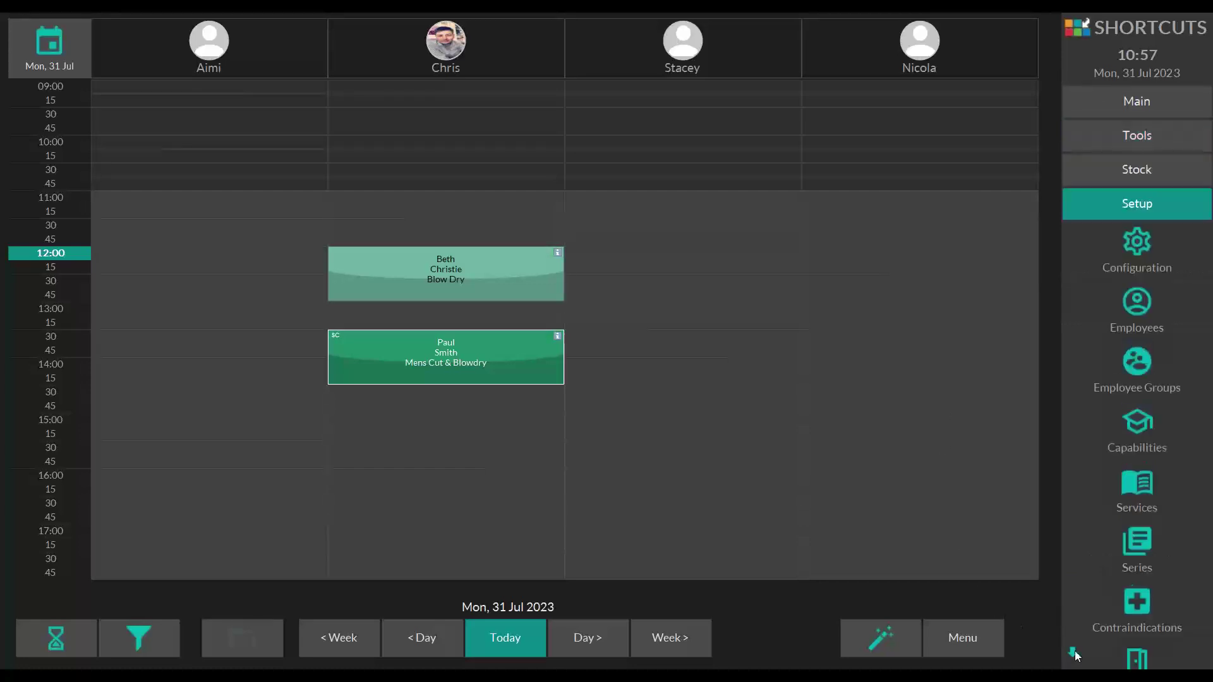
left_click(1131, 305)
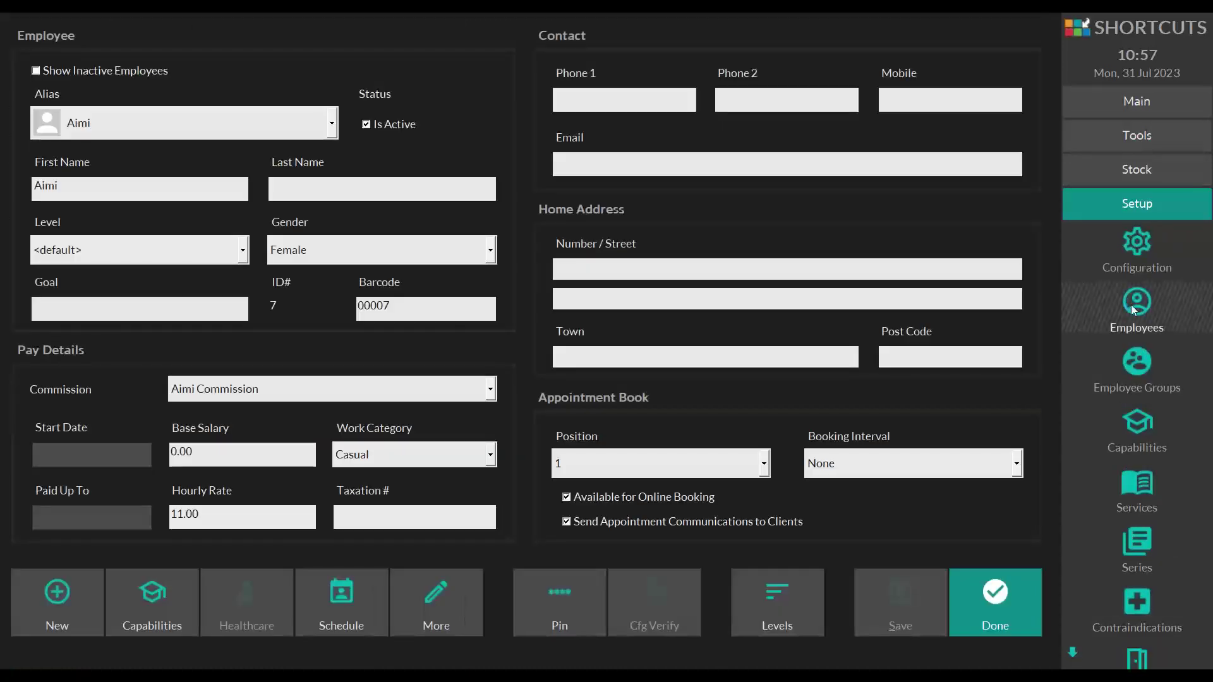
left_click(319, 127)
left_click(127, 184)
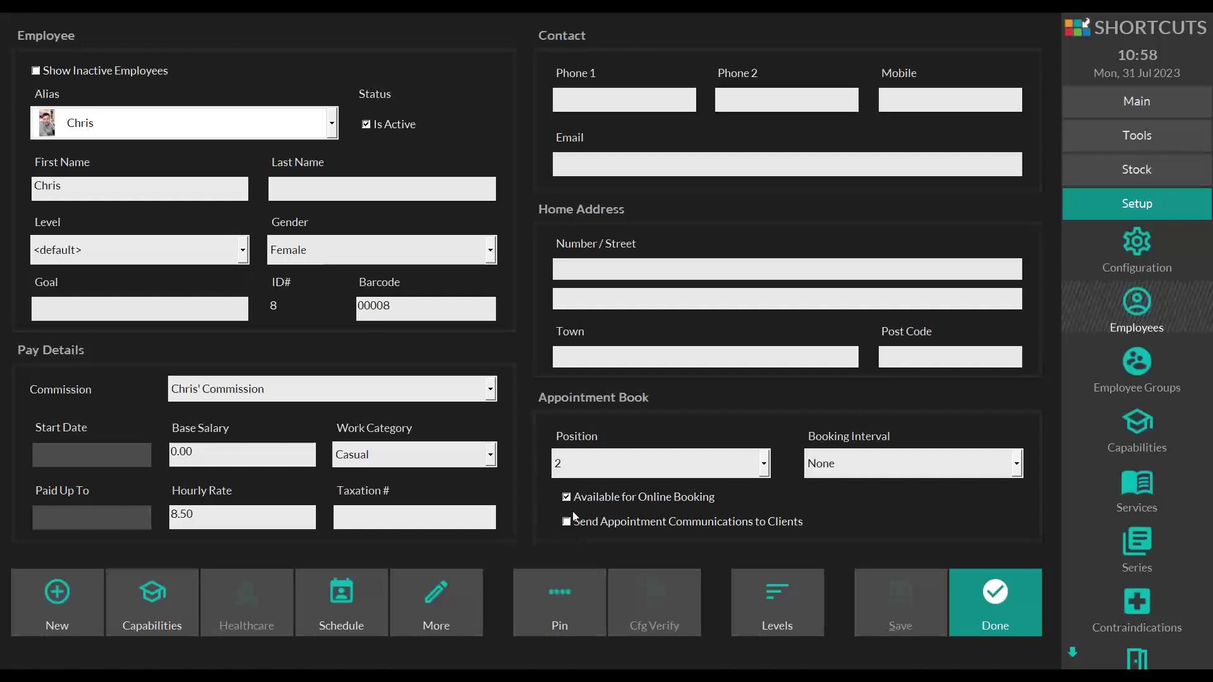
- Close the employee 8 record and open the Setup options from the appointment book
left_click(974, 590)
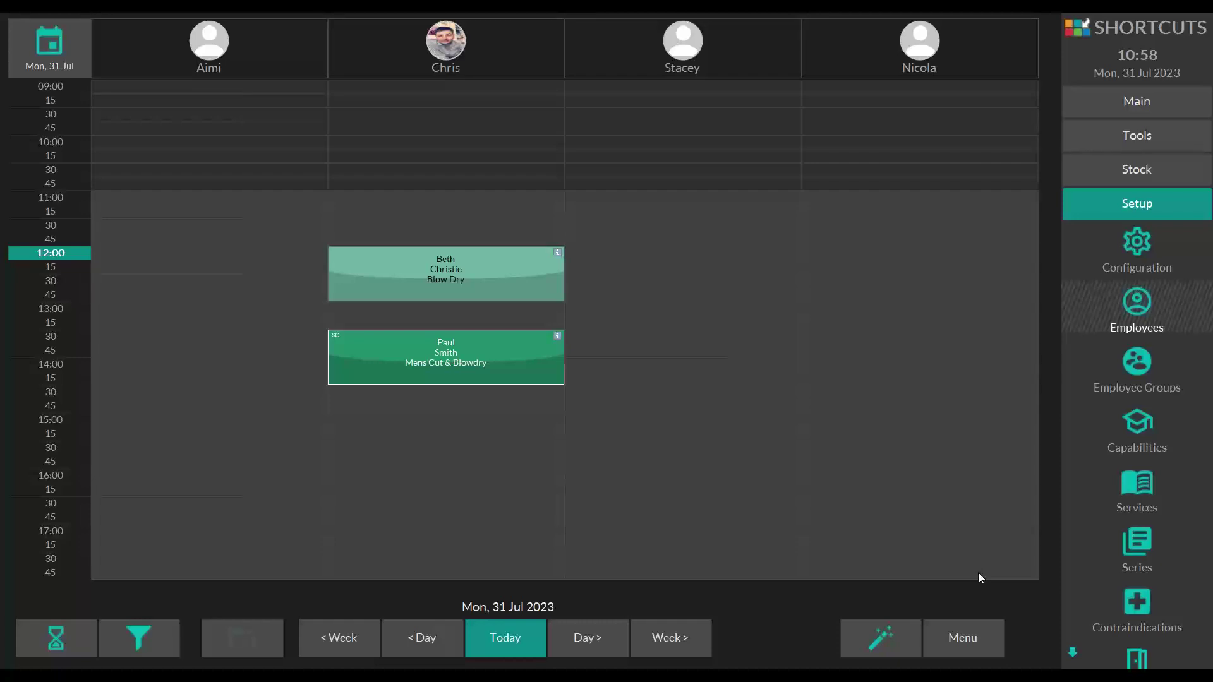
left_click(1142, 203)
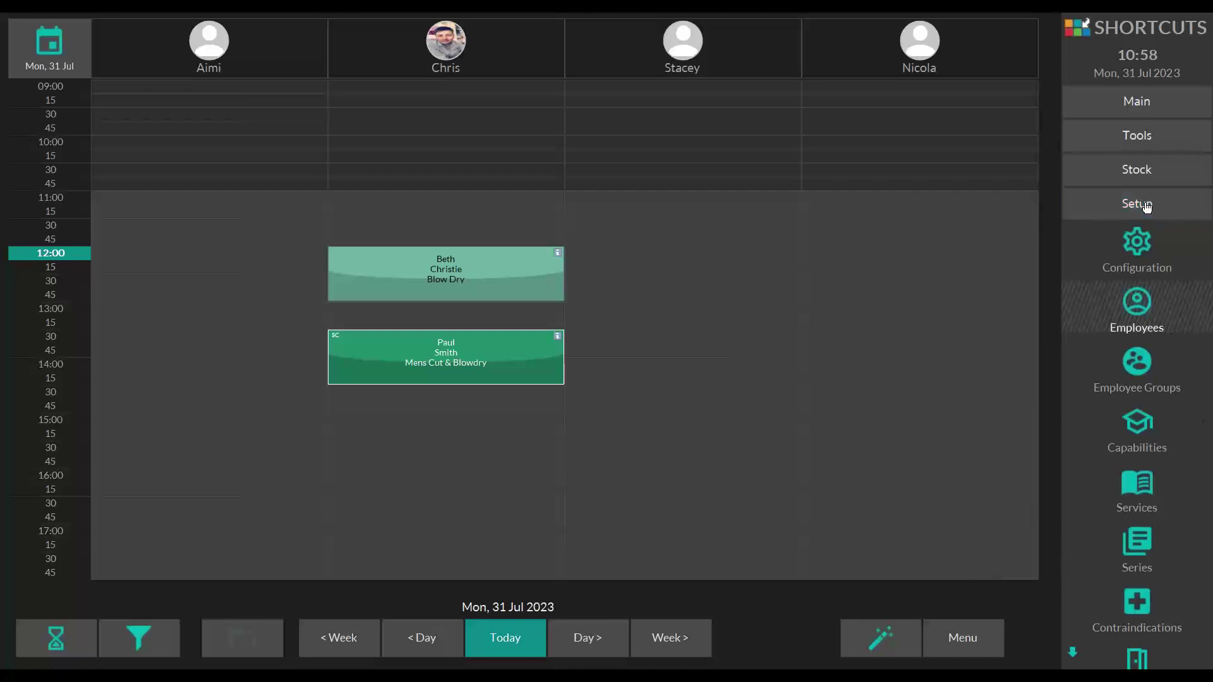
- Open General > Confirmation settings and edit the SMS confirmation message template
left_click(1141, 246)
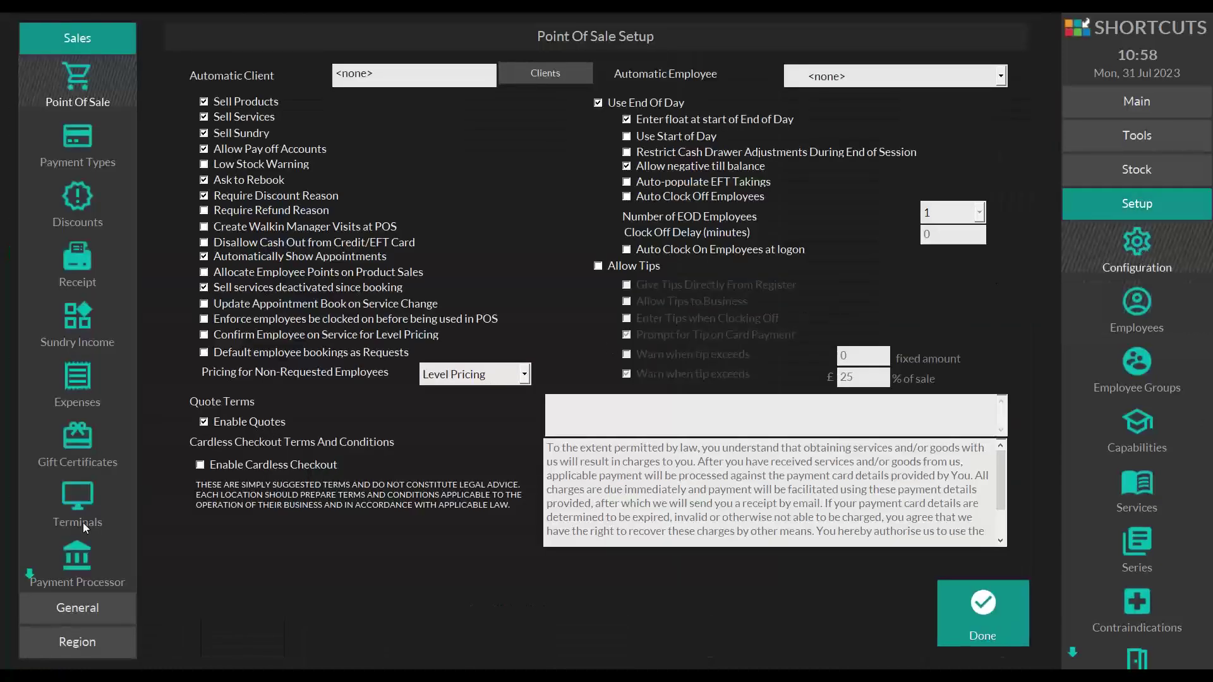
left_click(63, 608)
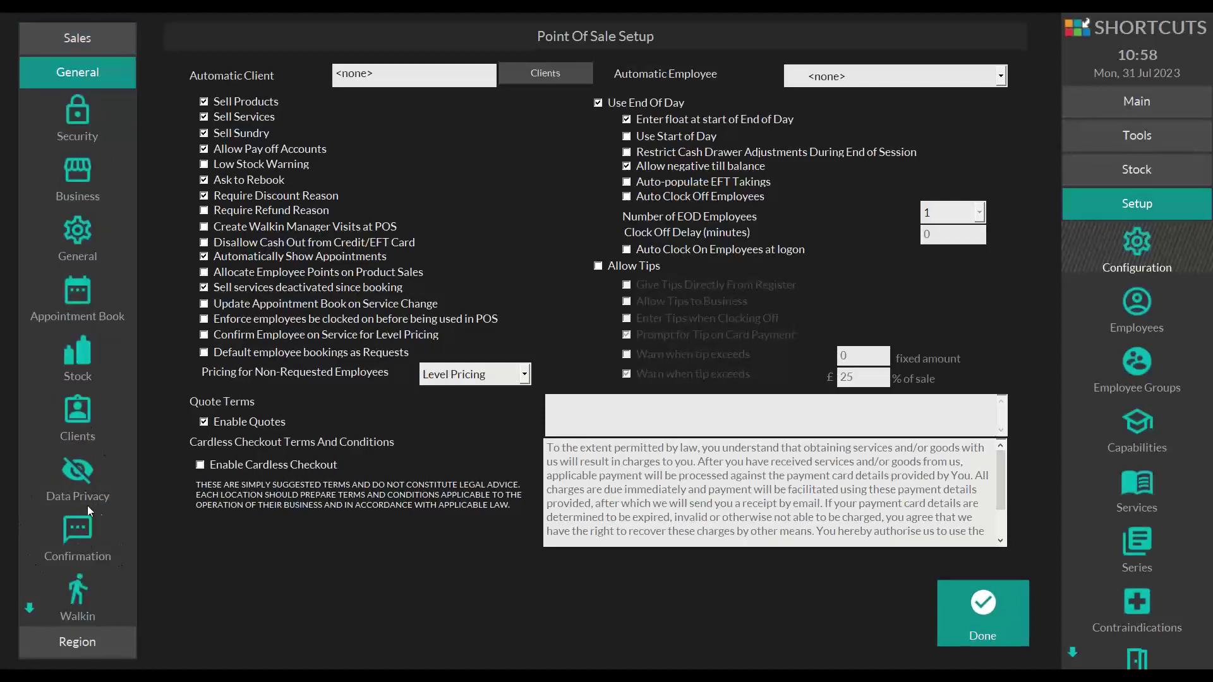
left_click(62, 528)
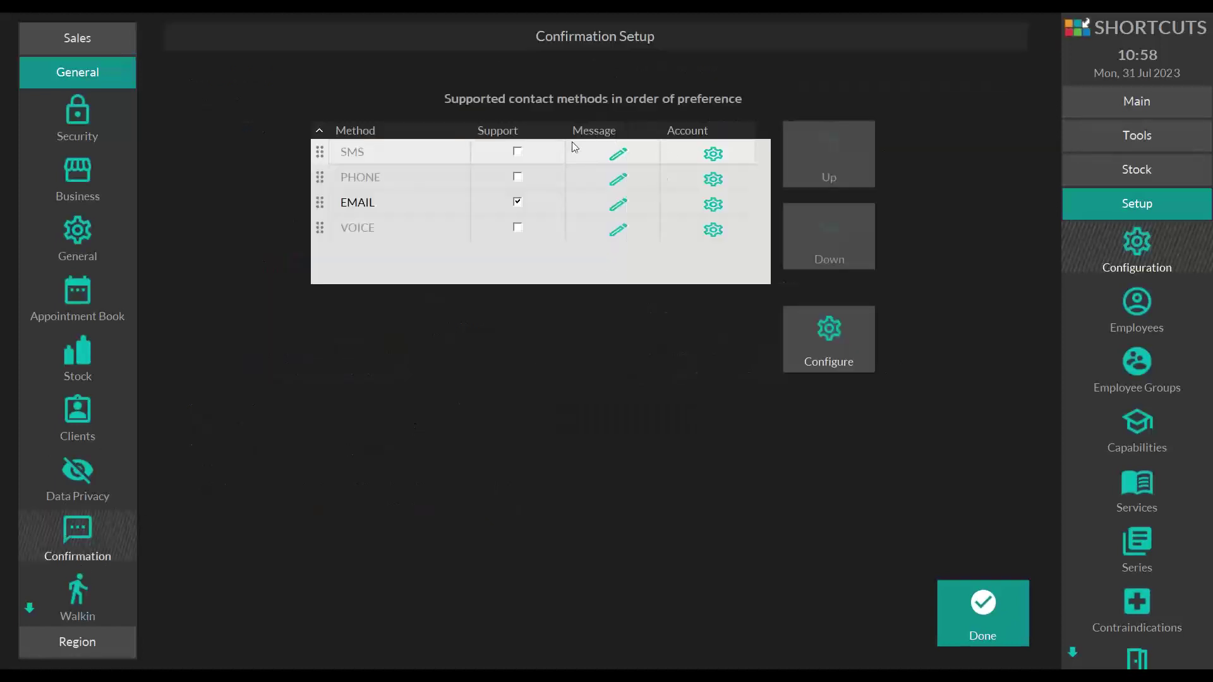
left_click(618, 158)
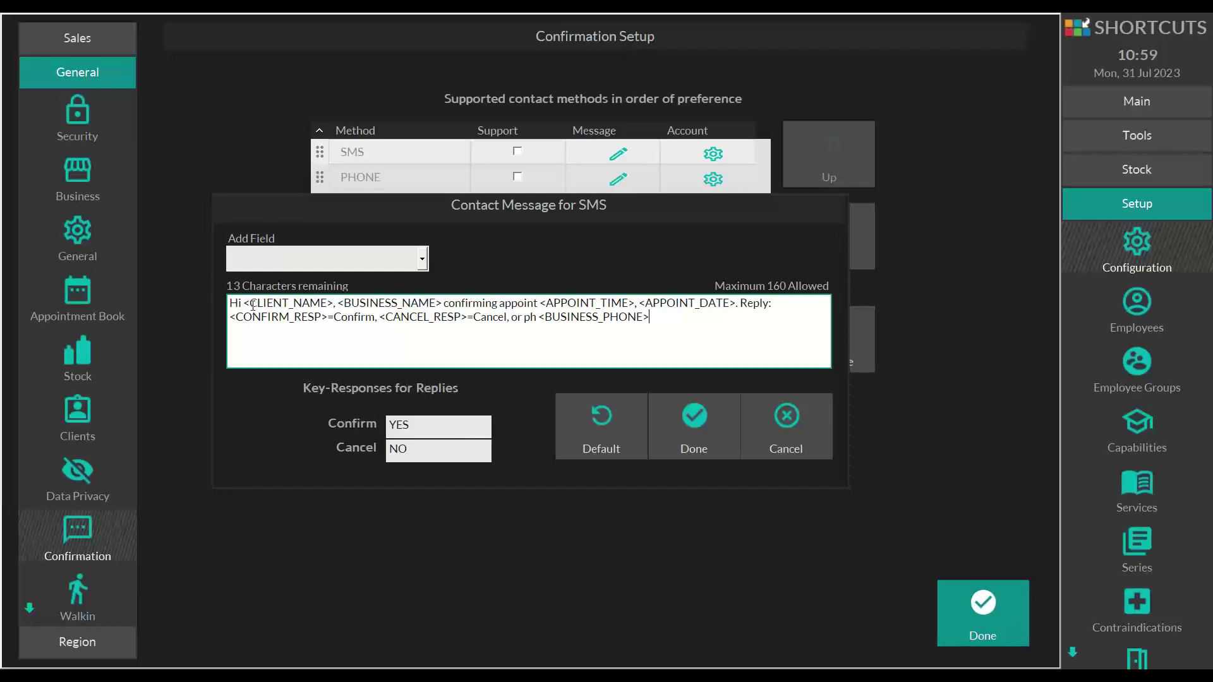
- Highlight the SMS template's name, response placeholders and YES/NO keywords, then close it unchanged
left_click_drag(250, 303, 328, 303)
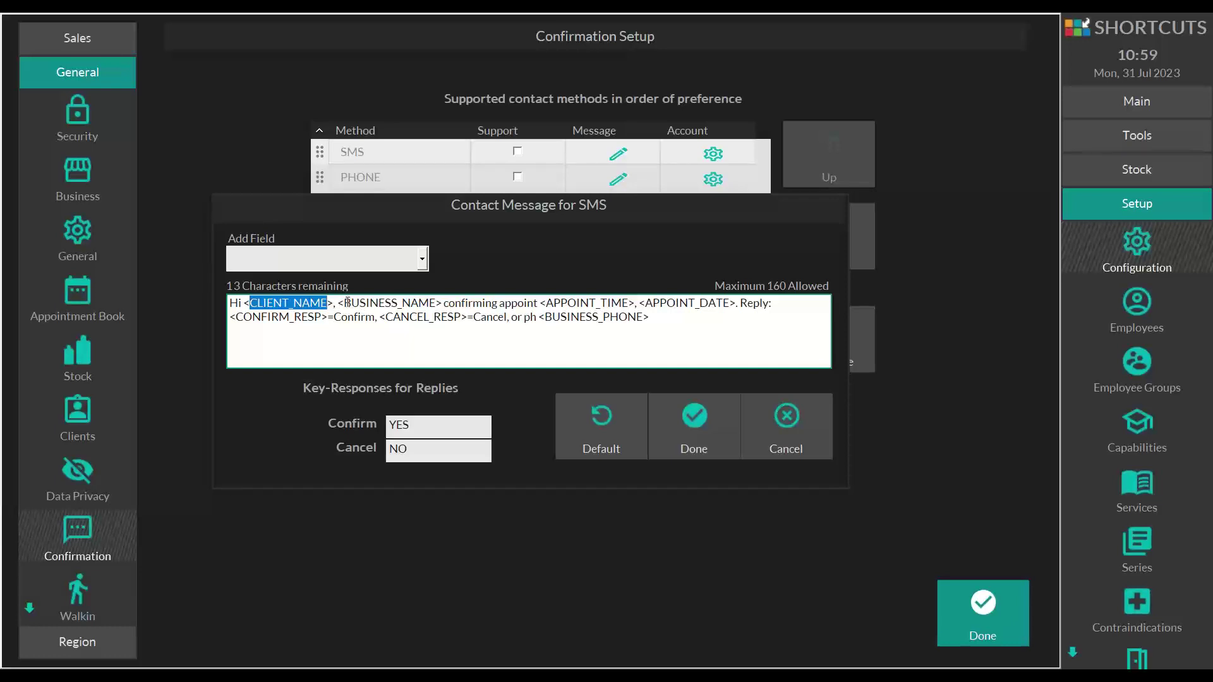
left_click_drag(344, 303, 436, 303)
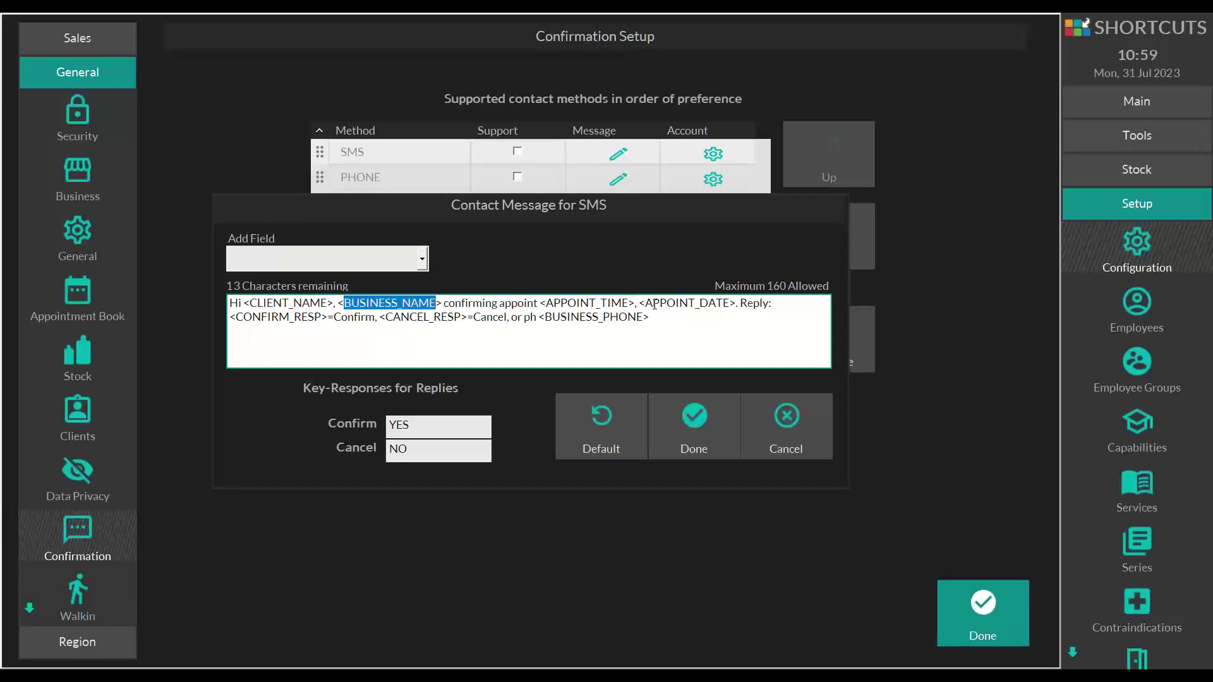
left_click_drag(742, 304, 236, 323)
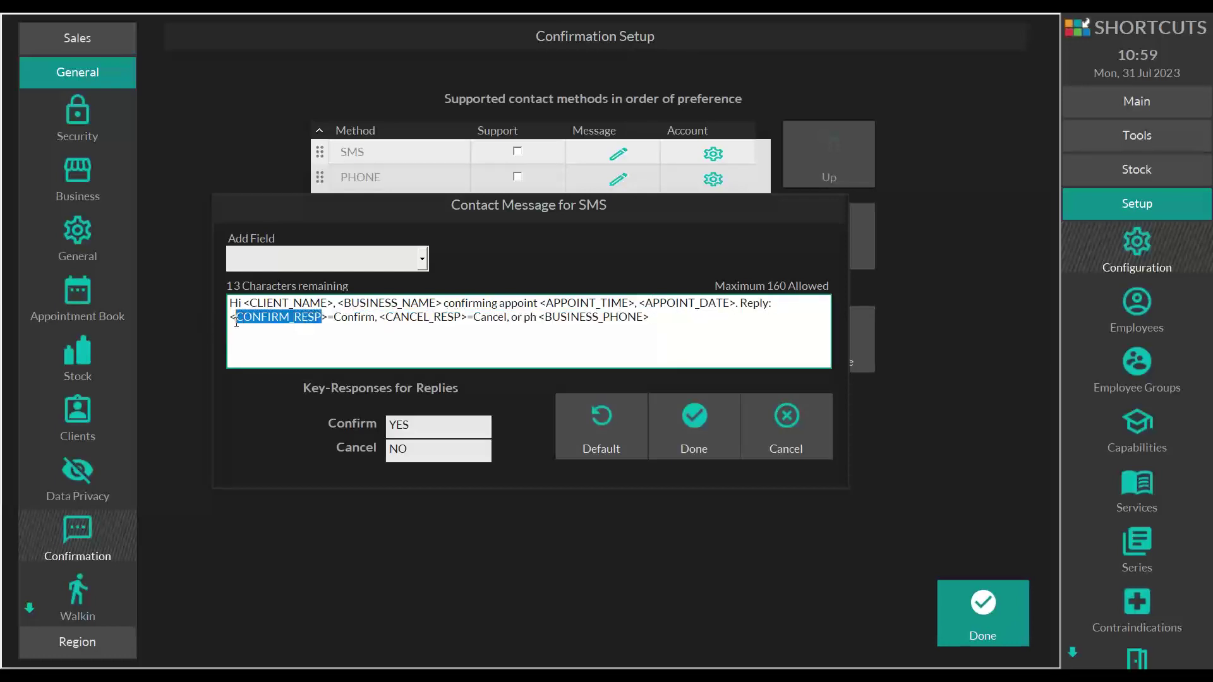
left_click(419, 425)
left_click_drag(414, 427, 369, 427)
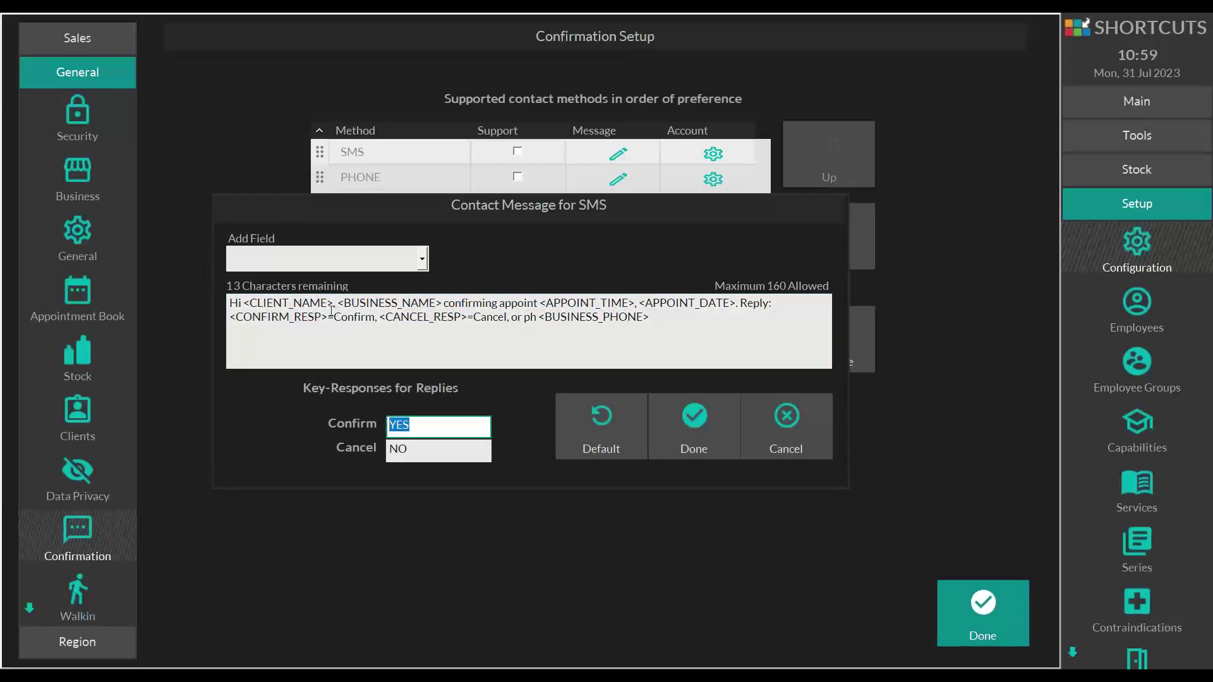
left_click_drag(328, 318, 242, 318)
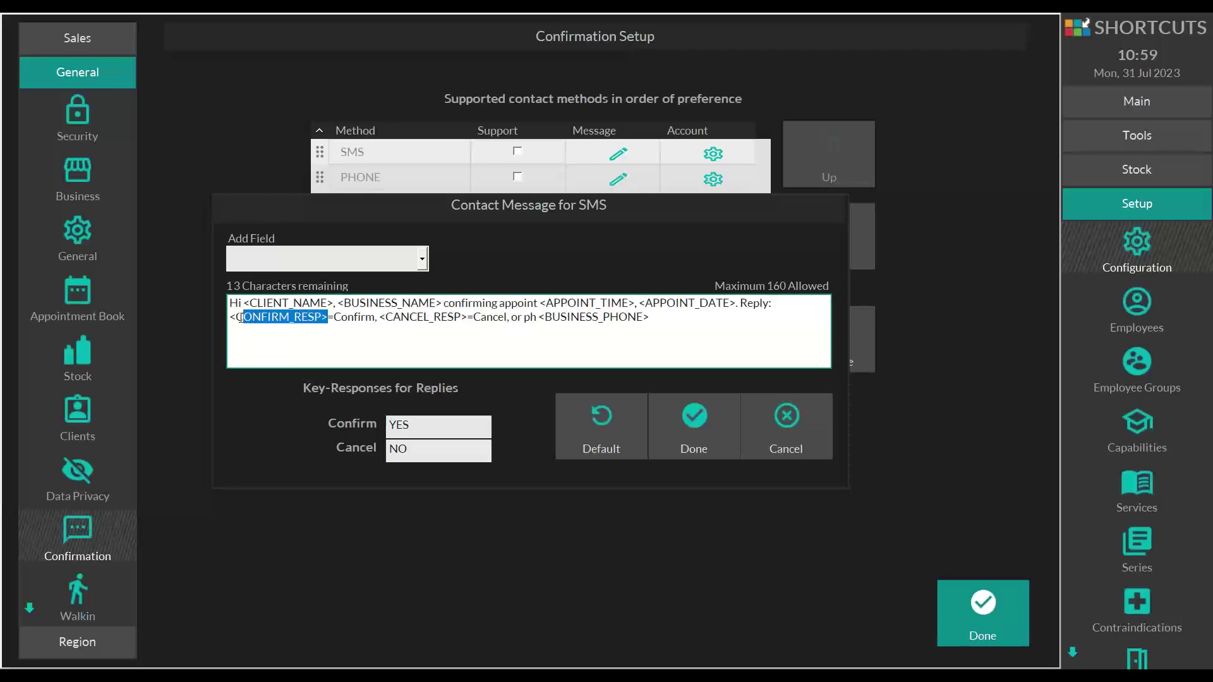
left_click_drag(386, 317, 512, 324)
left_click(427, 449)
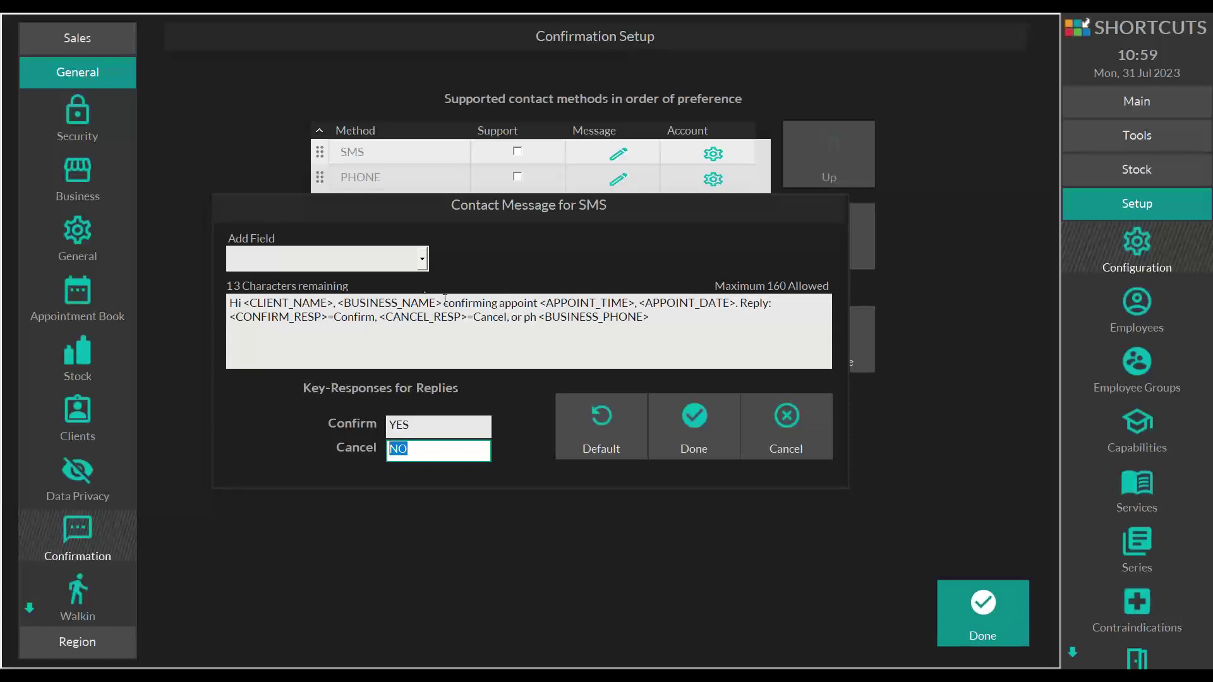
left_click_drag(430, 303, 345, 311)
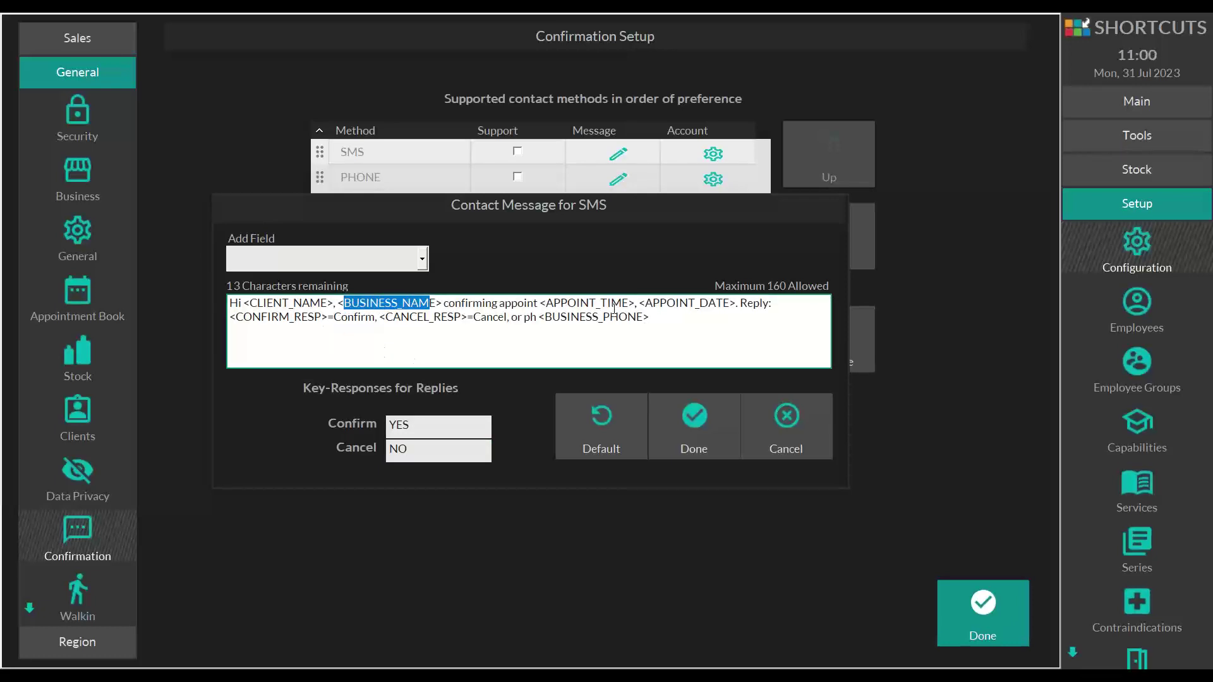
left_click(731, 418)
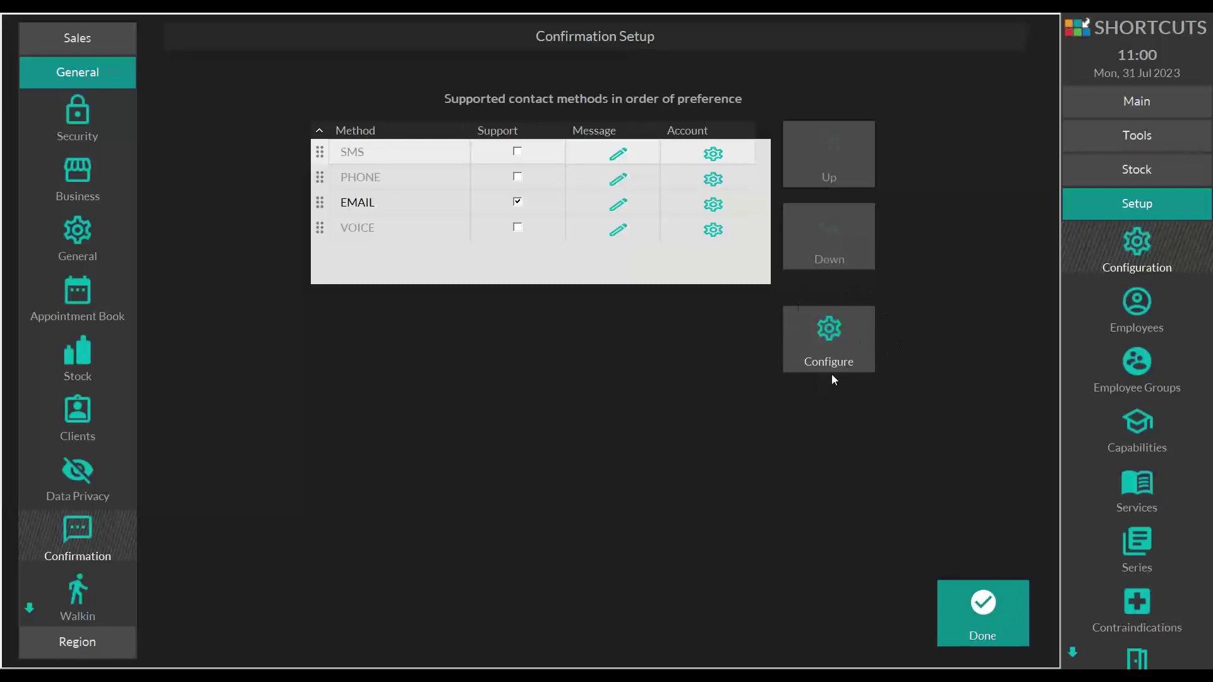
- Set automatic confirmation requests to go out 2 business days in advance
left_click(828, 339)
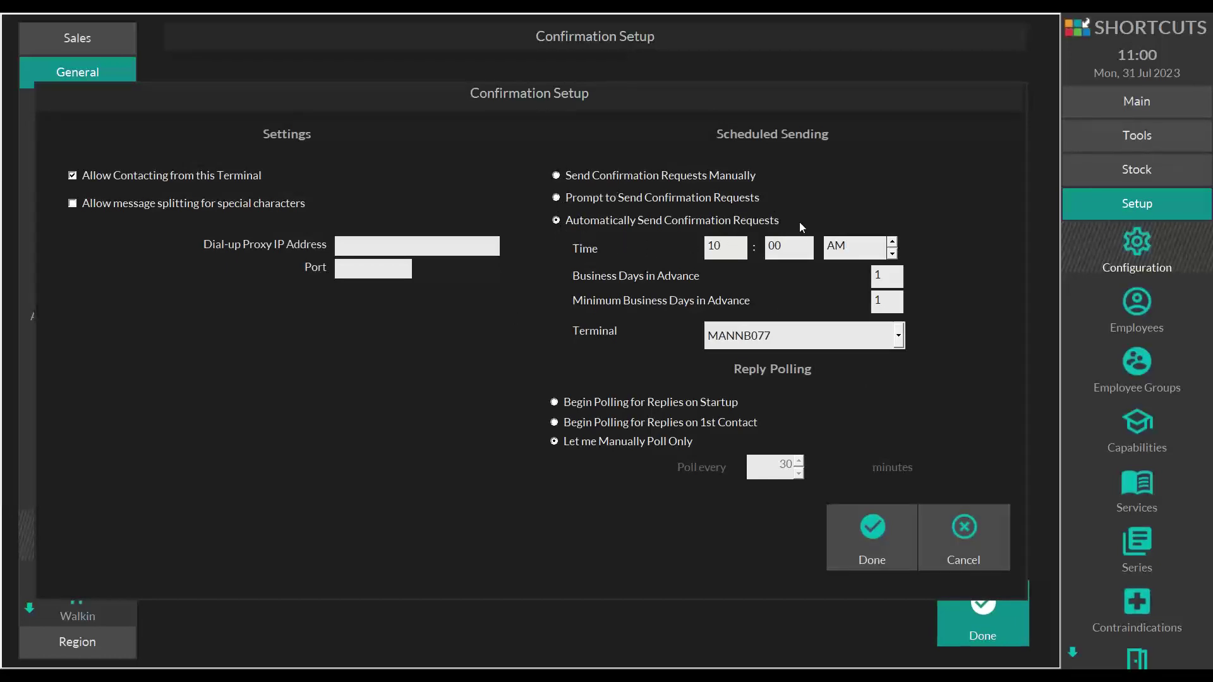
left_click(897, 279)
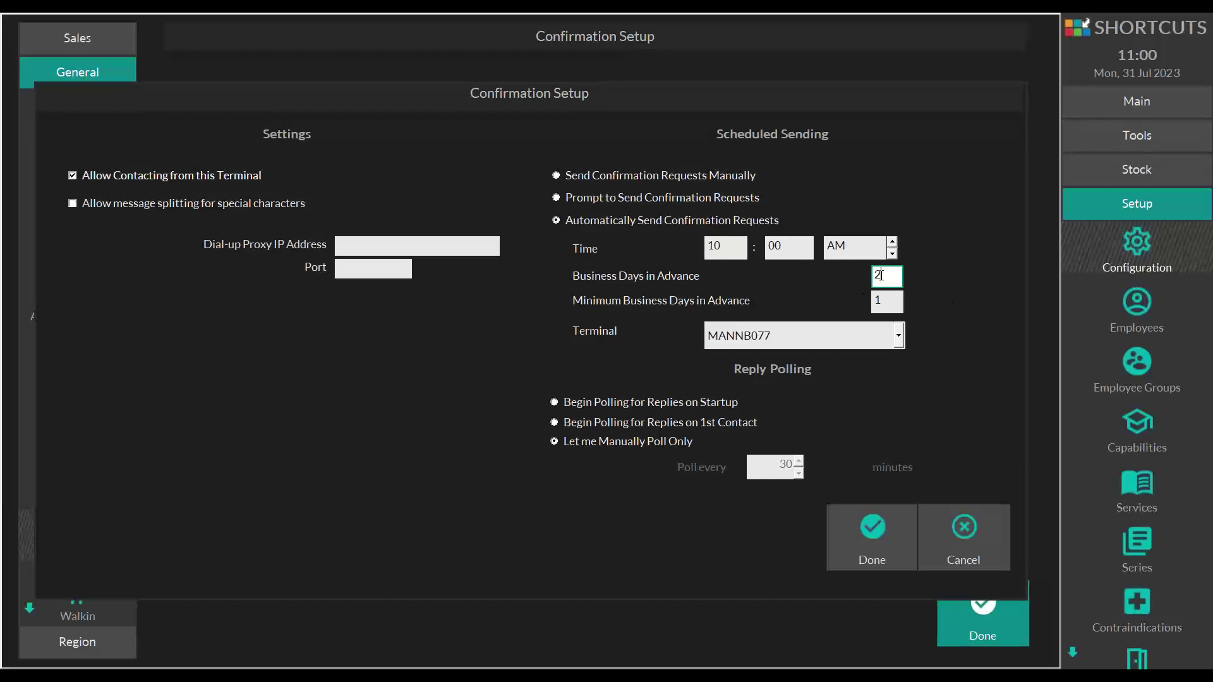
left_click_drag(881, 276, 860, 273)
- Begin polling for replies on 1st contact, every 25 minutes
left_click(556, 423)
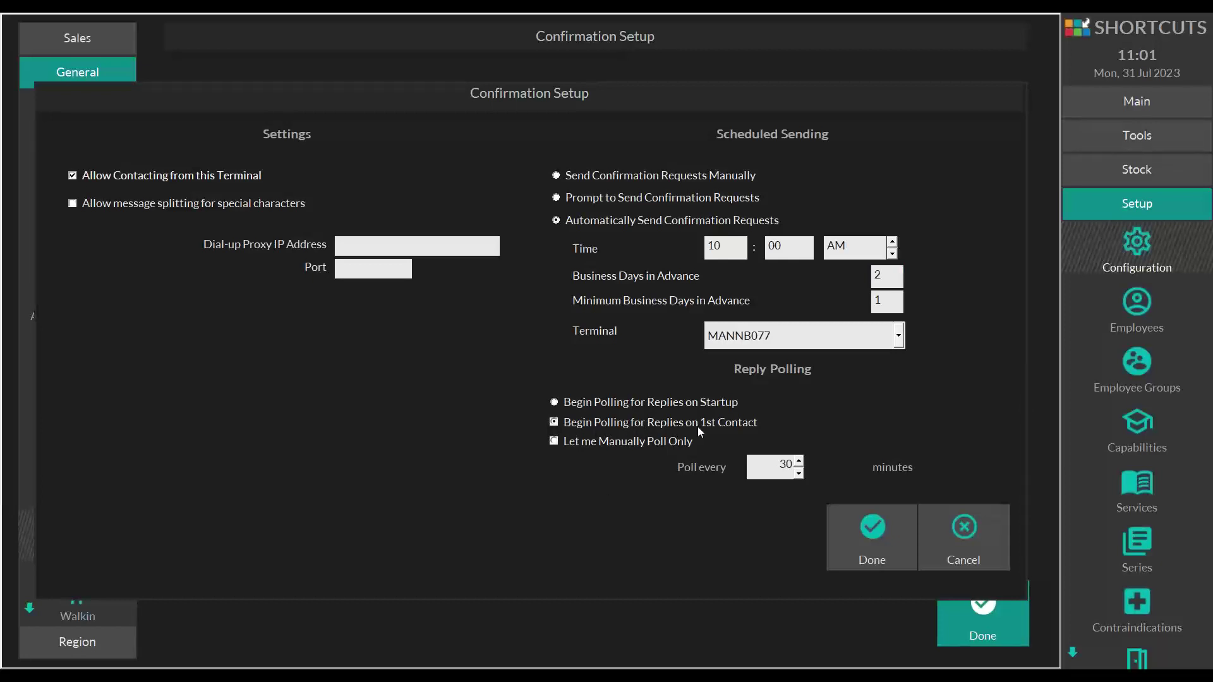
left_click(799, 475)
left_click(799, 475)
left_click(799, 474)
left_click(799, 474)
left_click(799, 474)
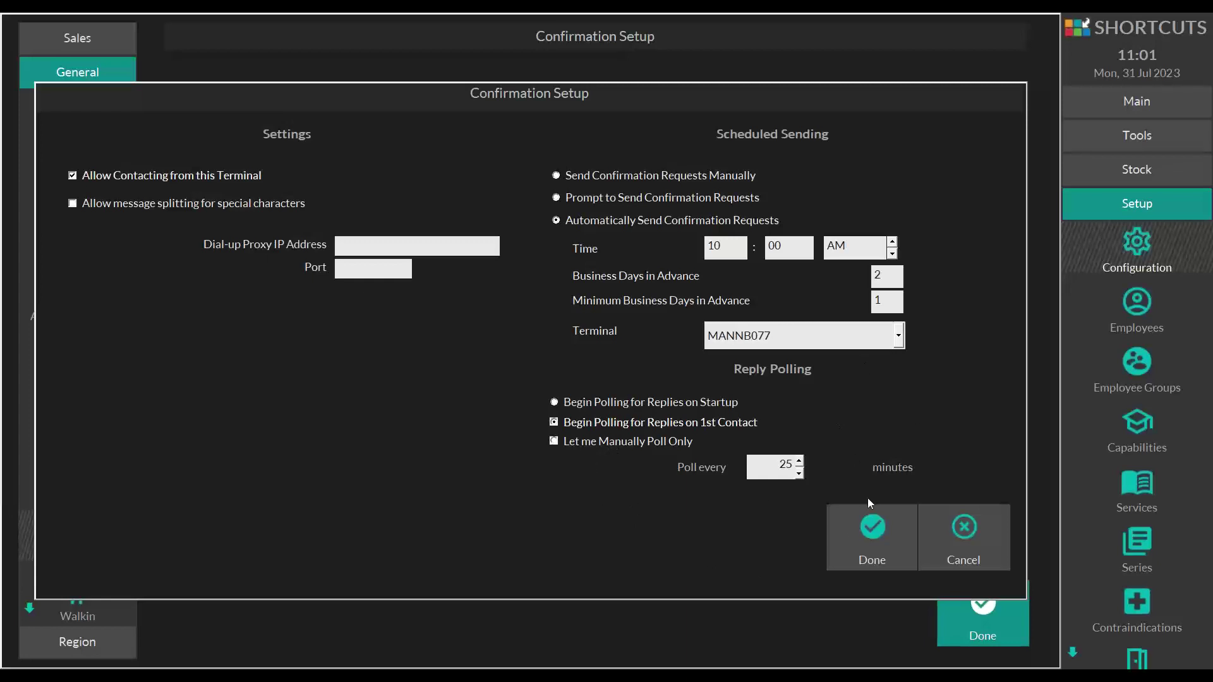
- Save the confirmation settings and acknowledge the restart notice
left_click(866, 514)
left_click(968, 584)
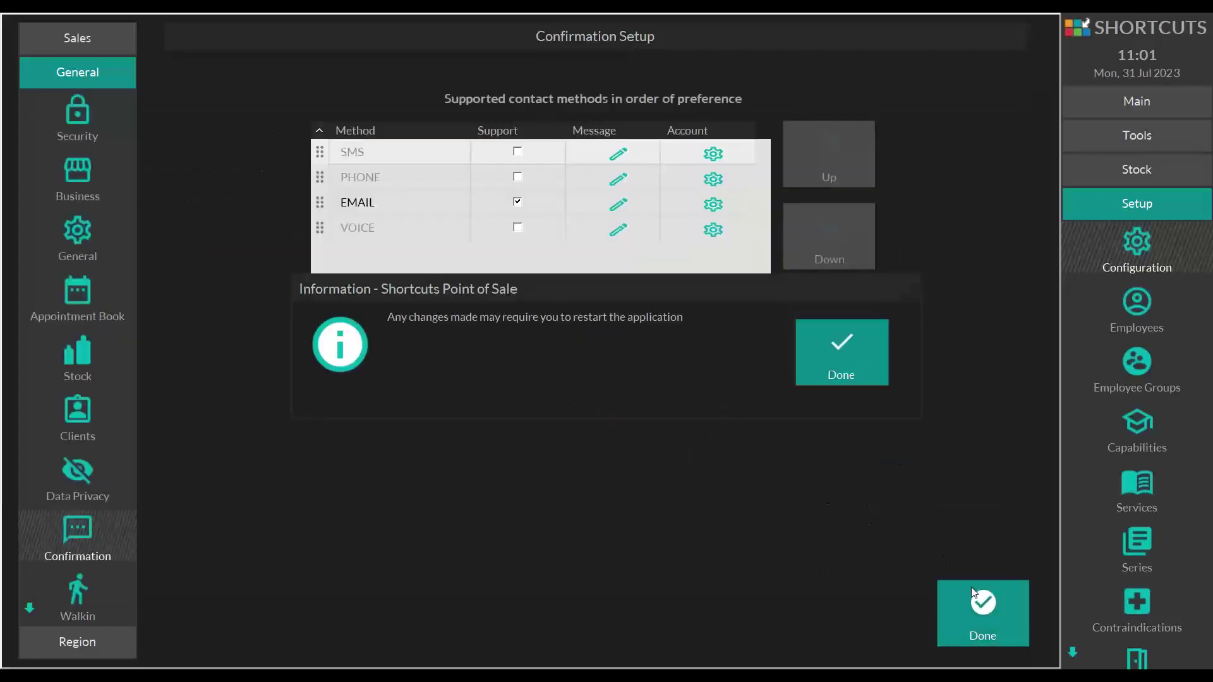
left_click(872, 363)
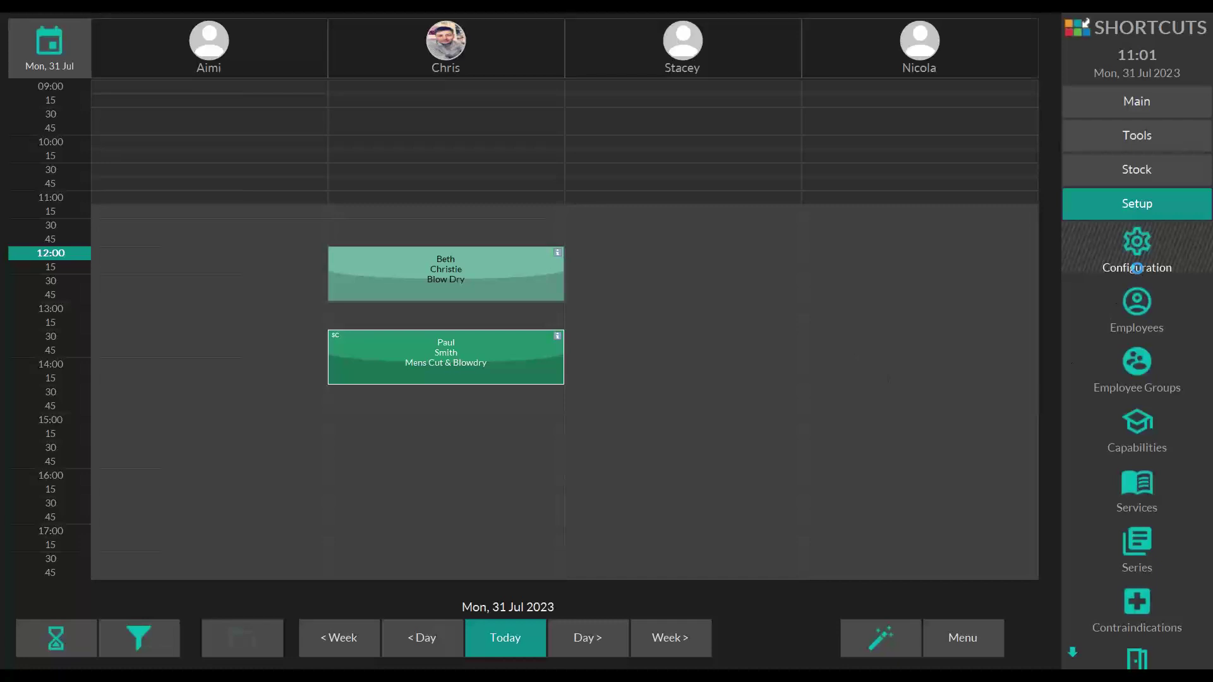
- Enter the salon's business phone number in the General > Business details Phone field
left_click(1138, 268)
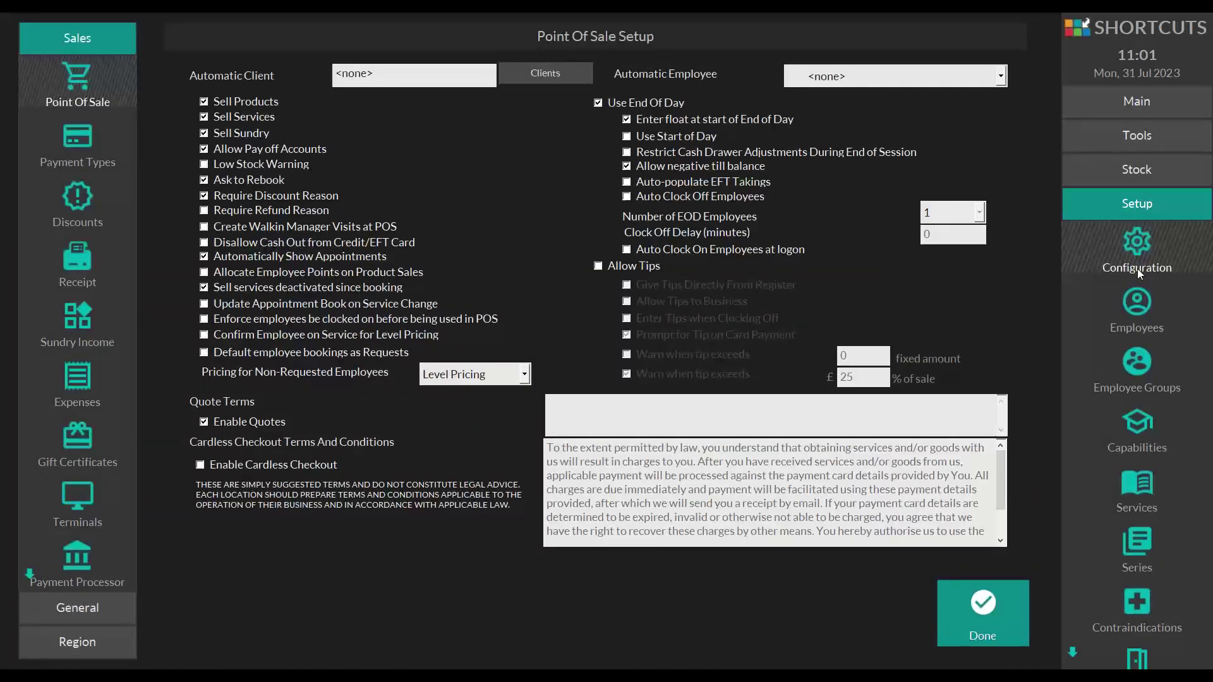
left_click(1135, 233)
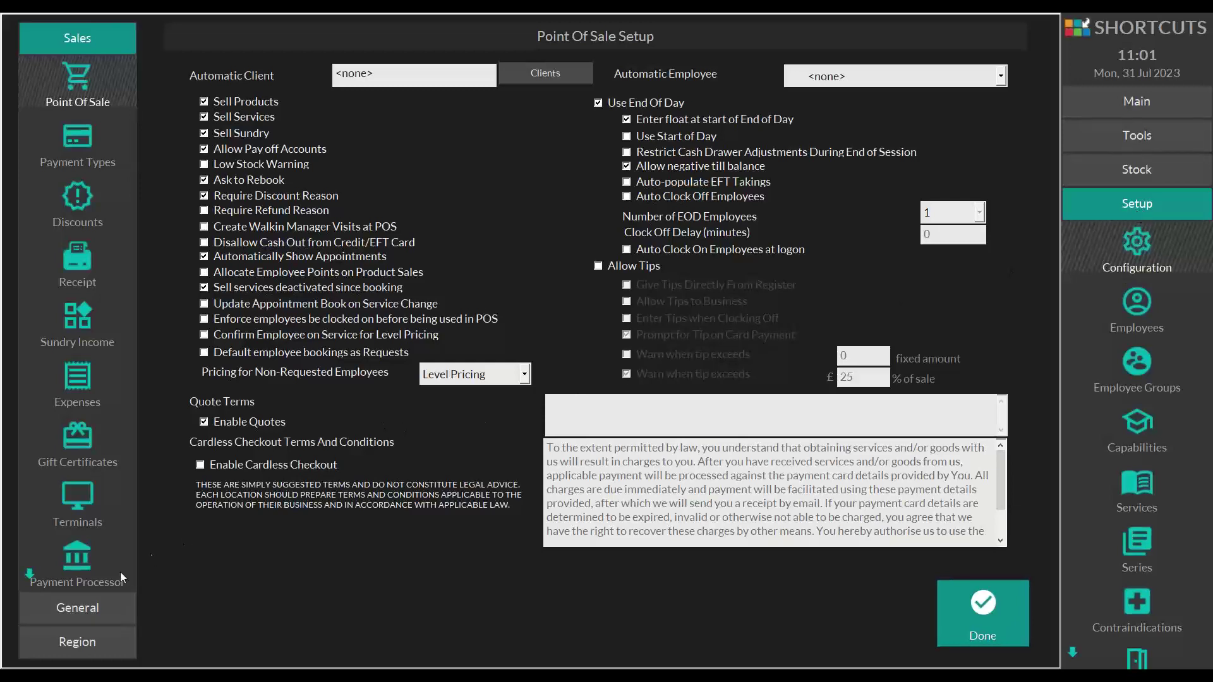
left_click(74, 602)
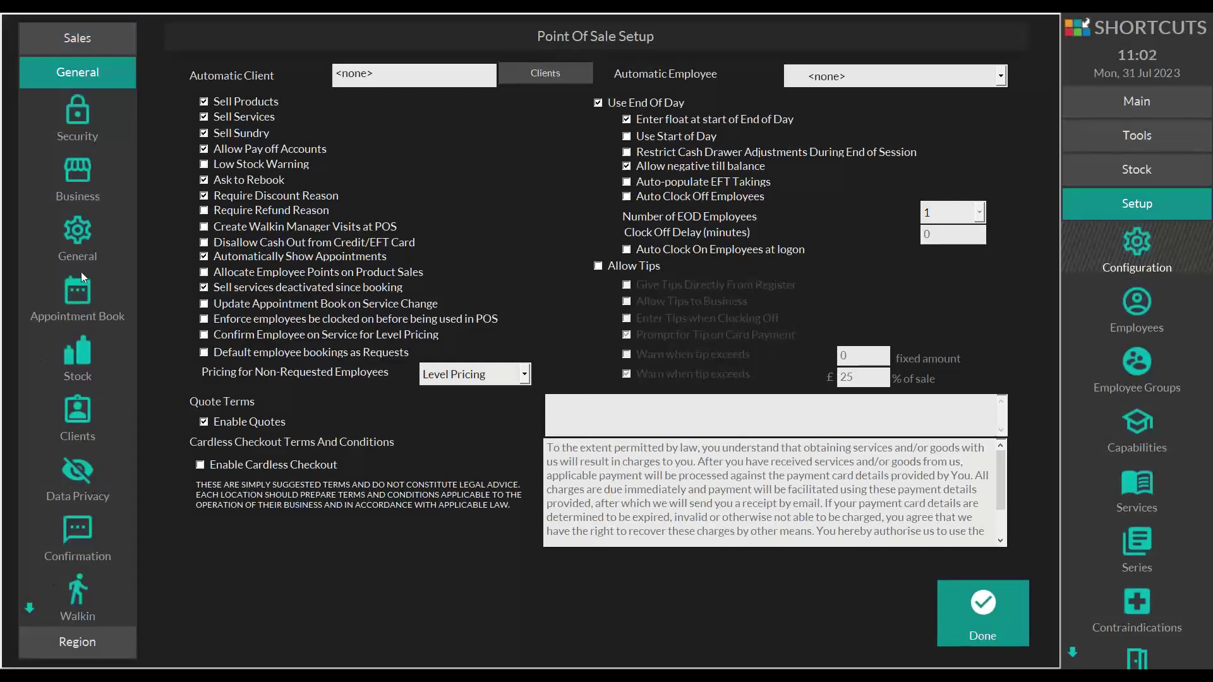
left_click(70, 182)
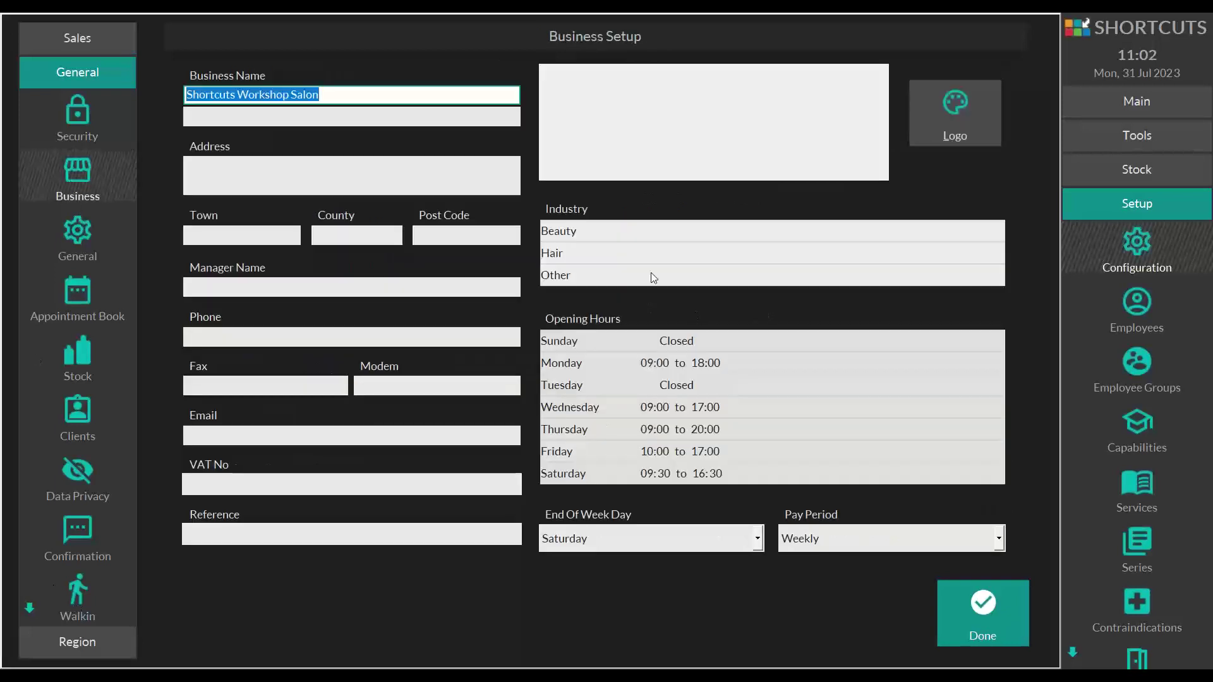
left_click(226, 229)
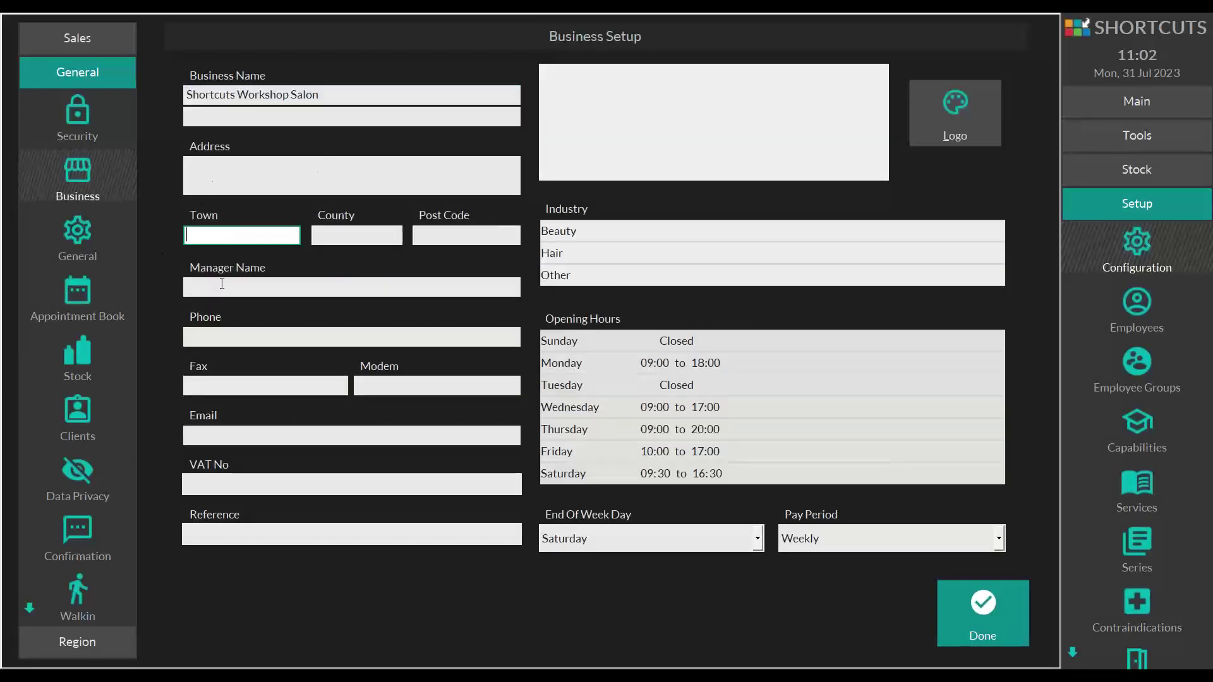
left_click(259, 287)
left_click(293, 337)
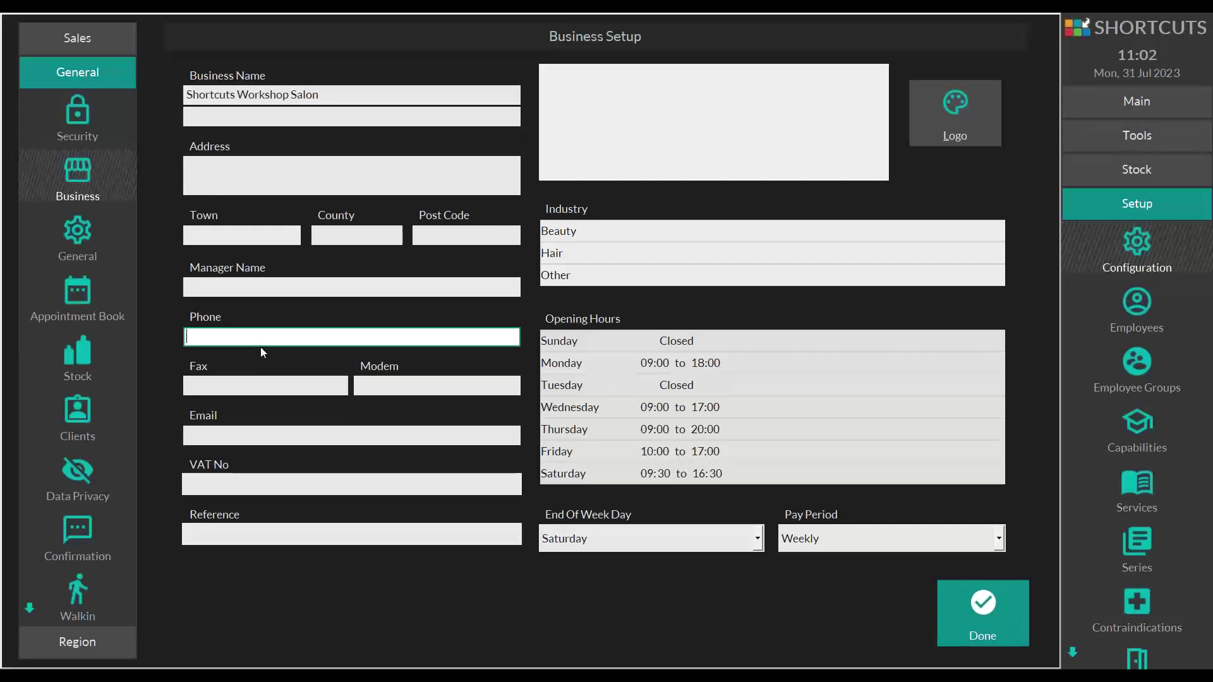
left_click_drag(298, 337, 168, 343)
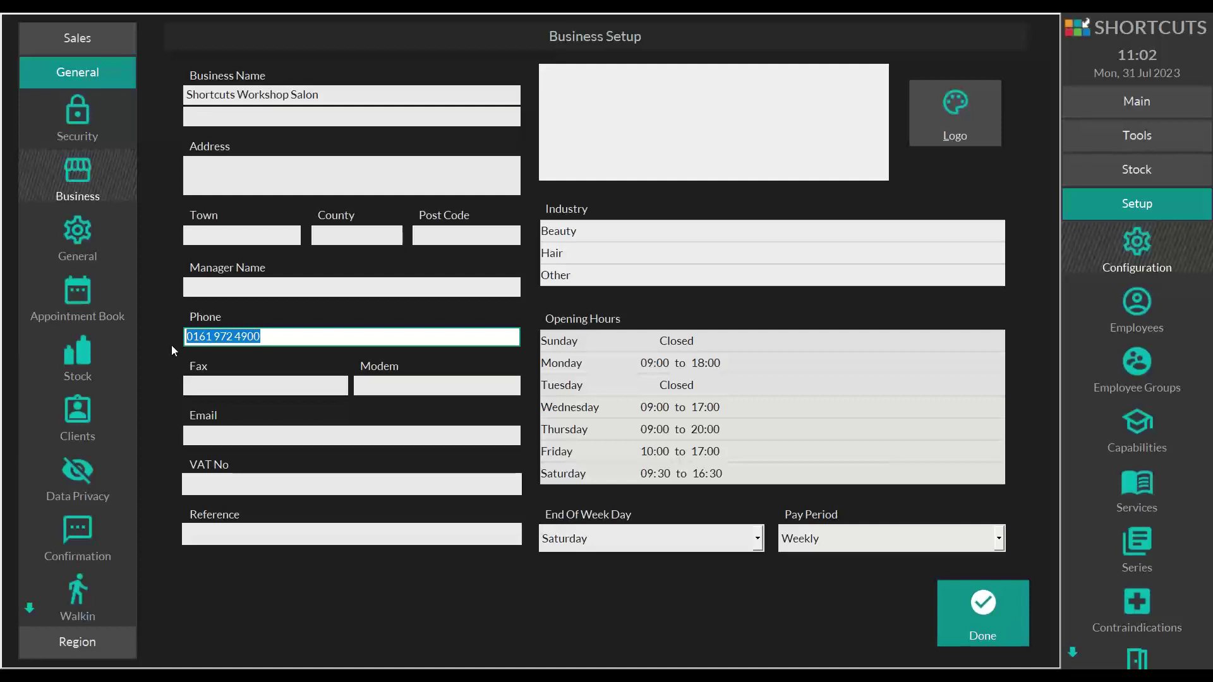
left_click_drag(284, 337, 165, 335)
- Save the business details, acknowledge the restart notice, and reopen General configuration
left_click(961, 606)
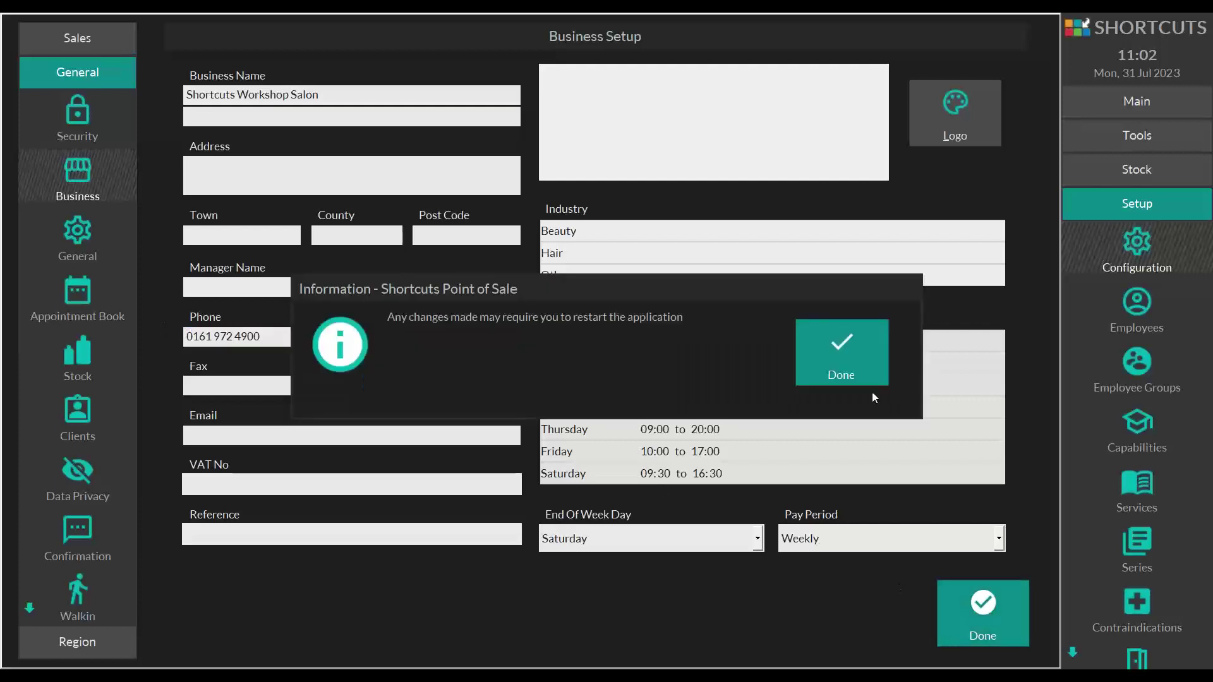
left_click(868, 383)
left_click(1130, 255)
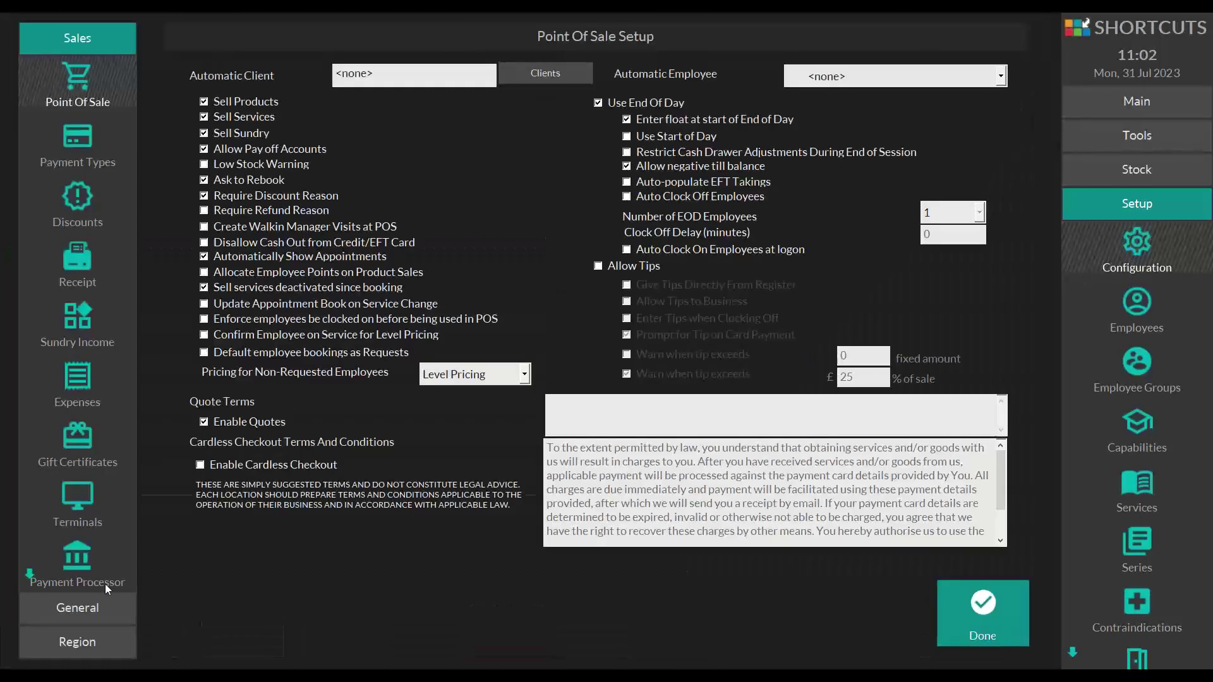
left_click(67, 608)
- Check the SMS template's business phone placeholder, then close Confirmation Setup and acknowledge the restart notice
left_click(88, 532)
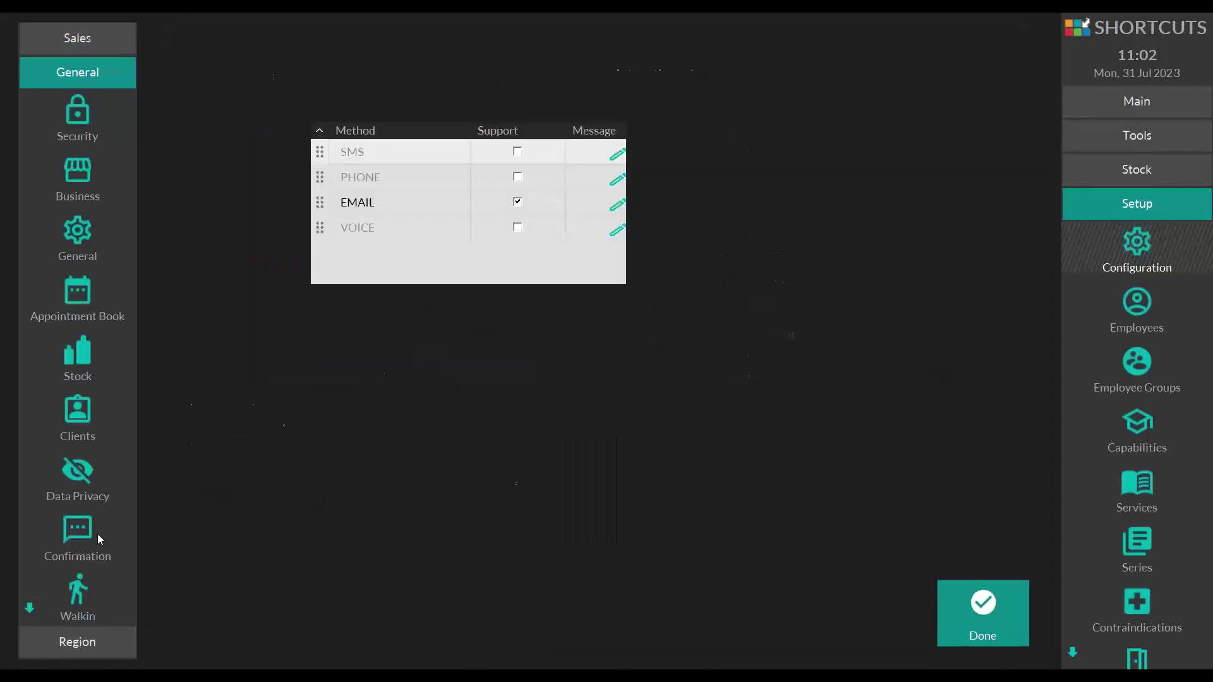
left_click(614, 154)
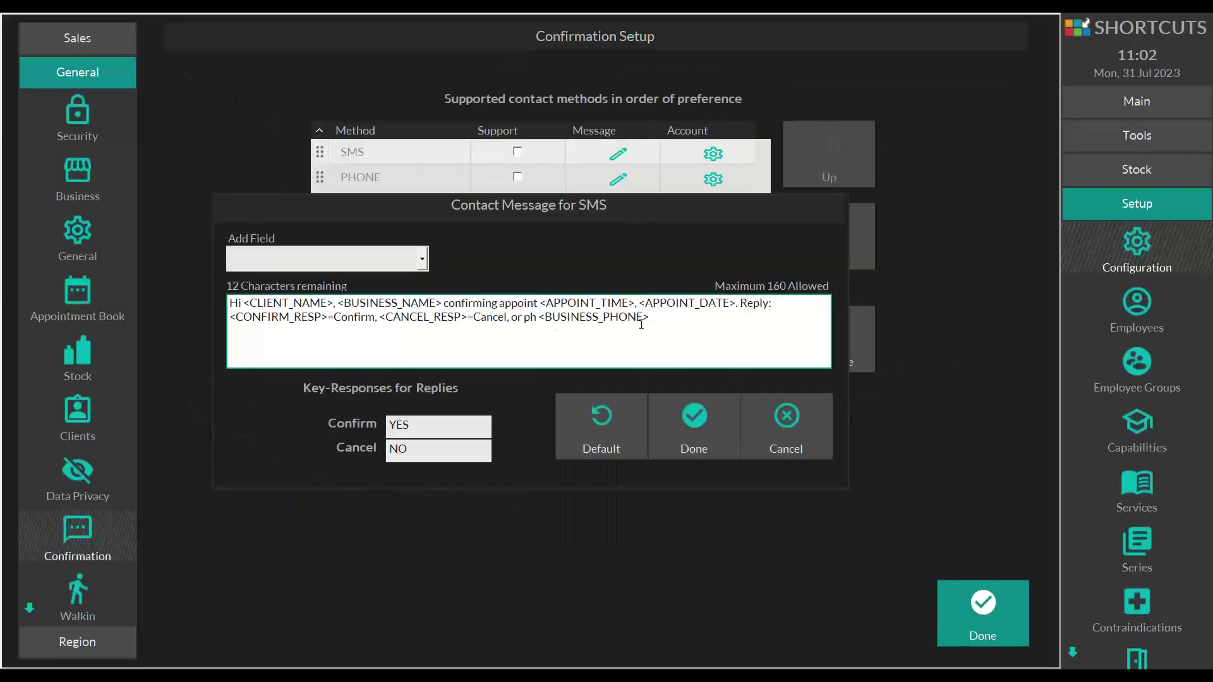
left_click_drag(641, 325, 532, 328)
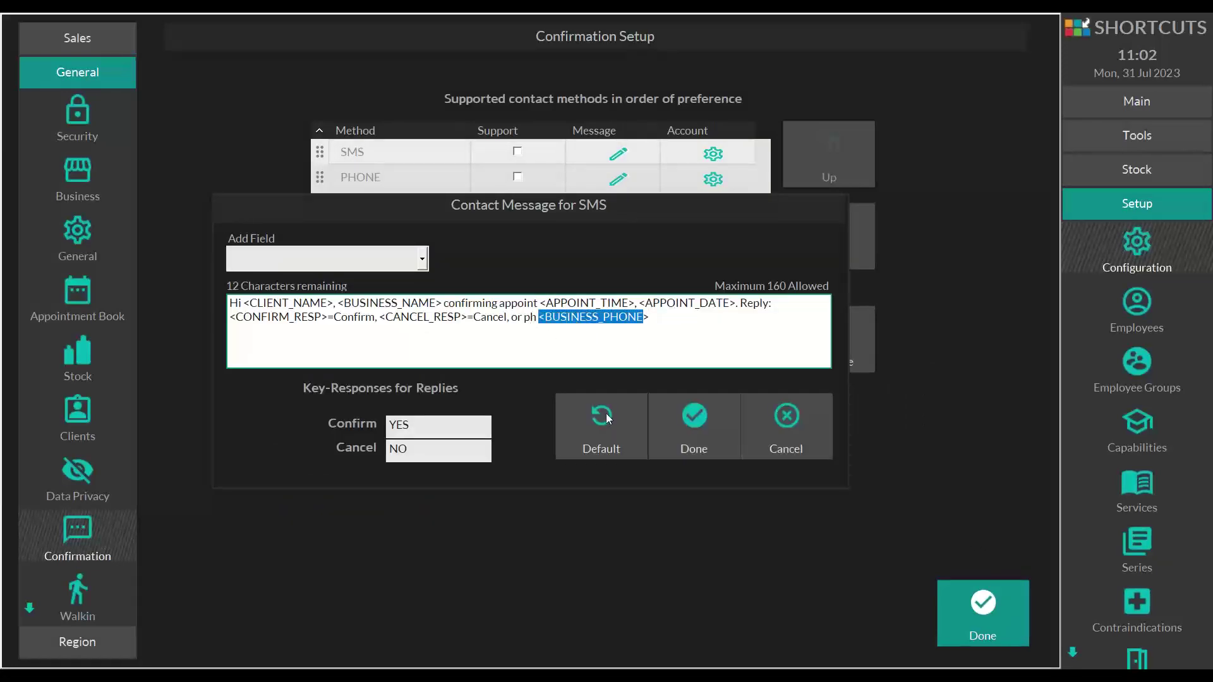
left_click(699, 423)
left_click(958, 591)
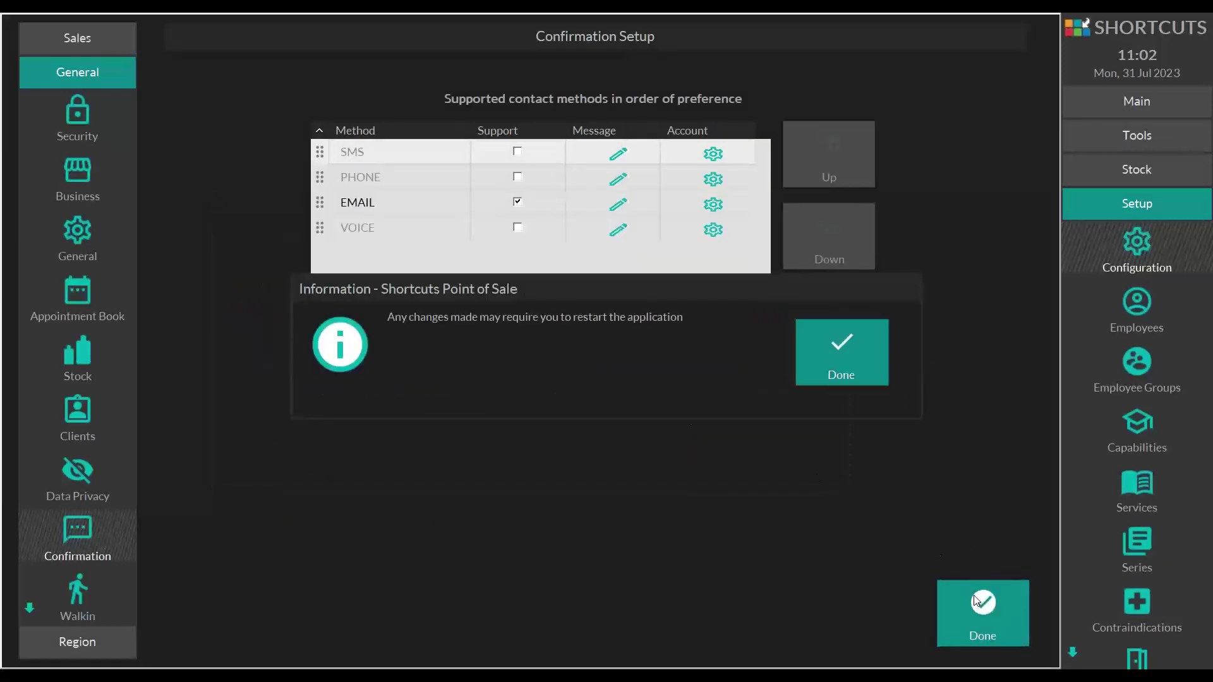
left_click(841, 349)
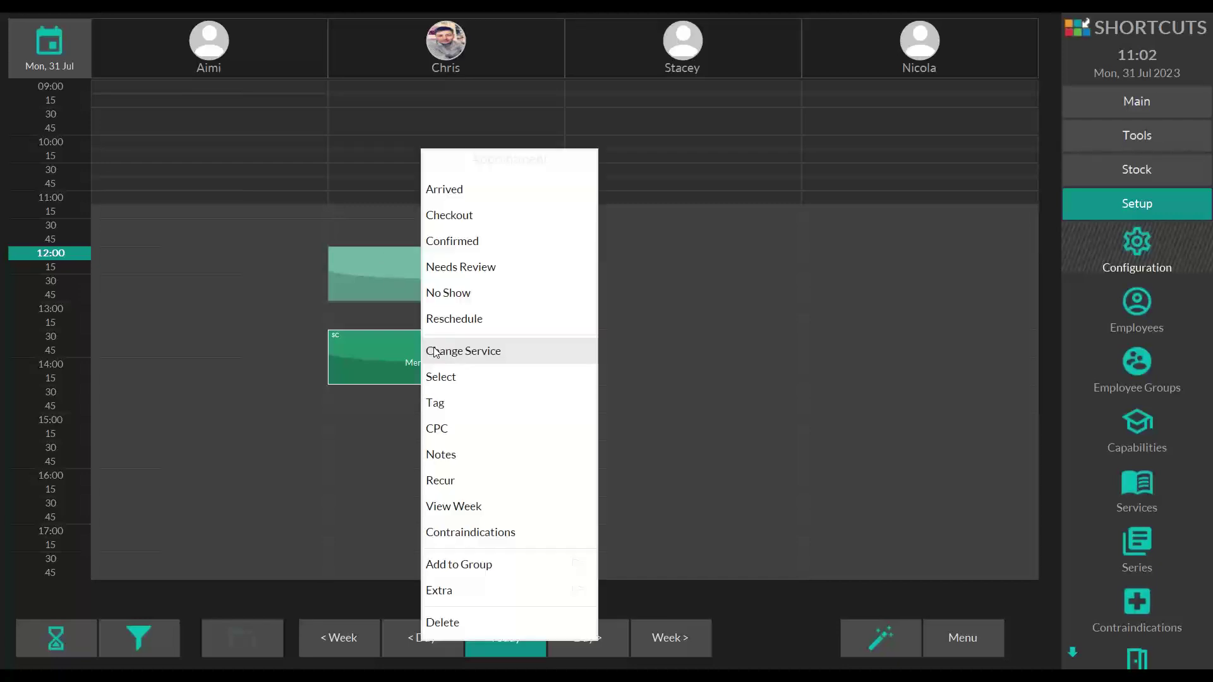
right_click(436, 349)
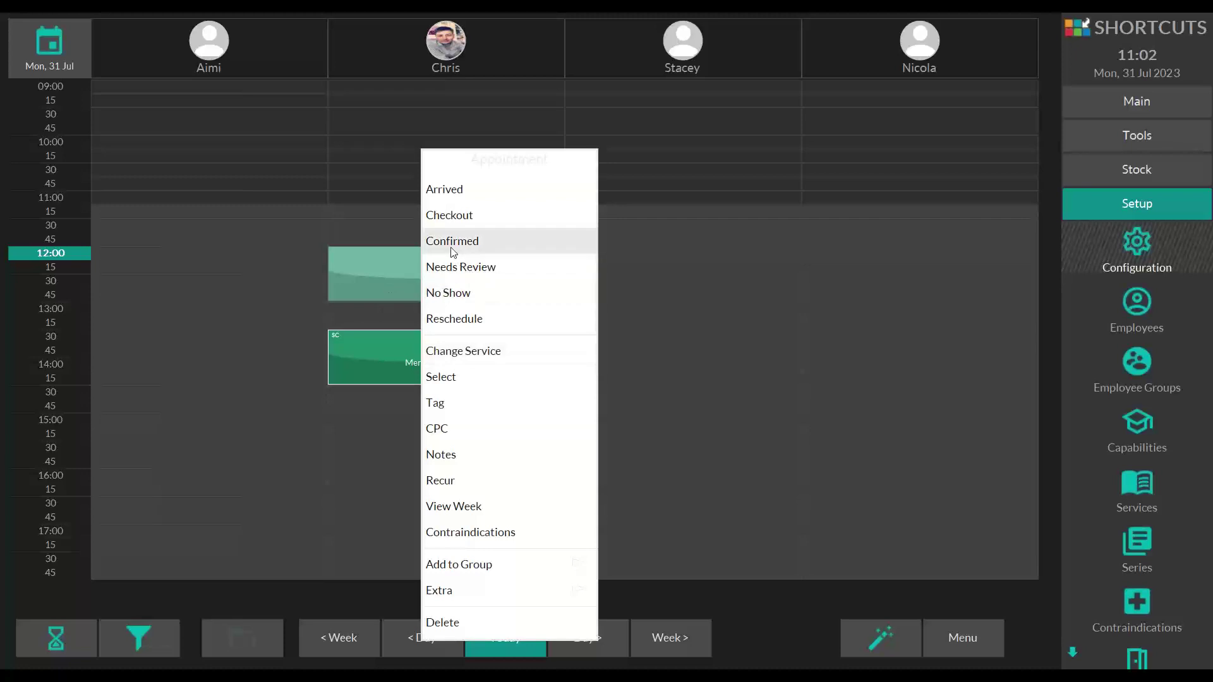
left_click(761, 610)
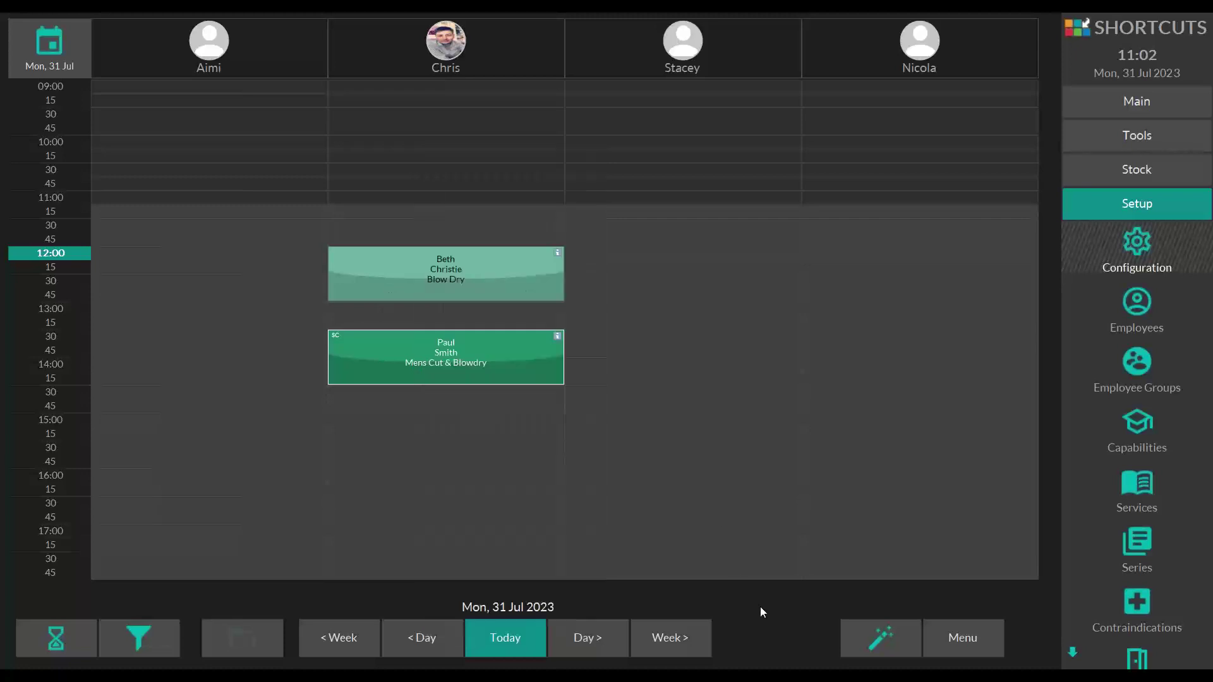
left_click(415, 346)
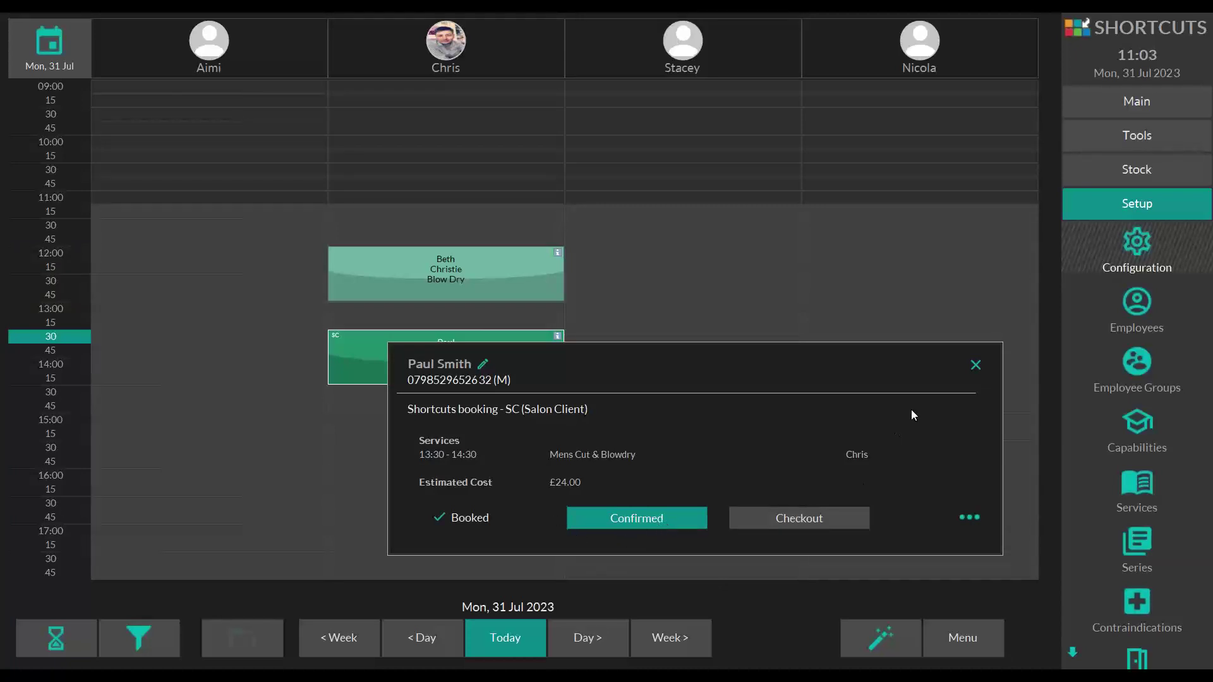
left_click(978, 367)
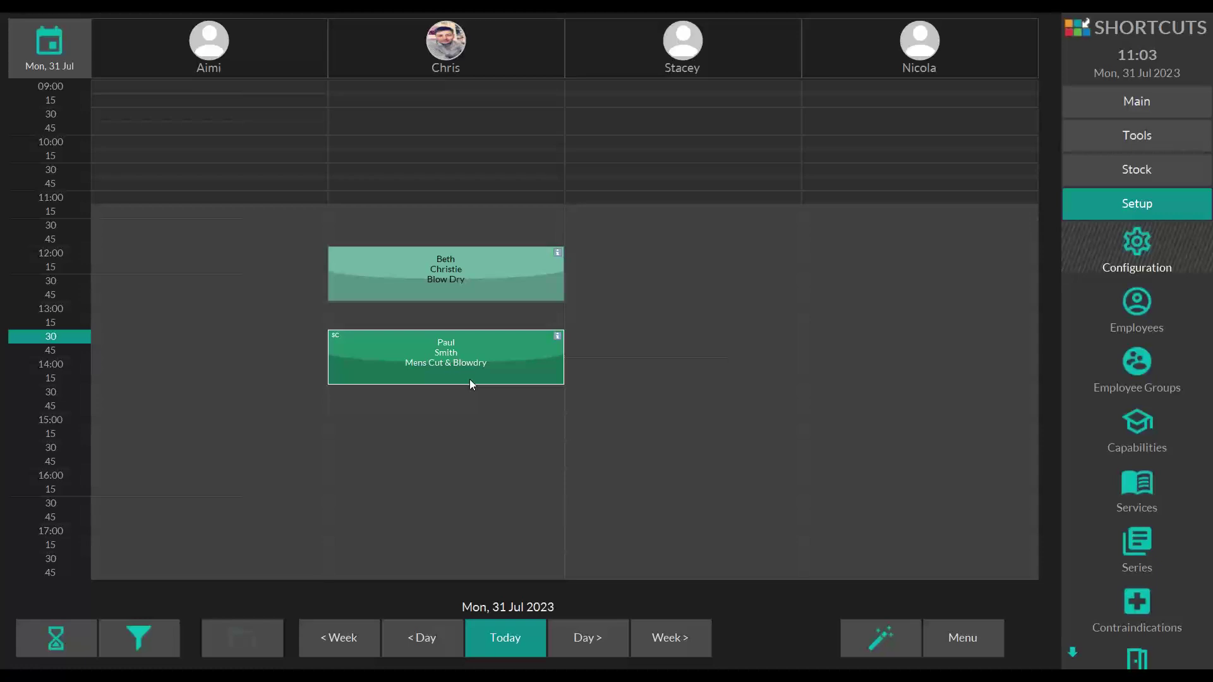
left_click(436, 358)
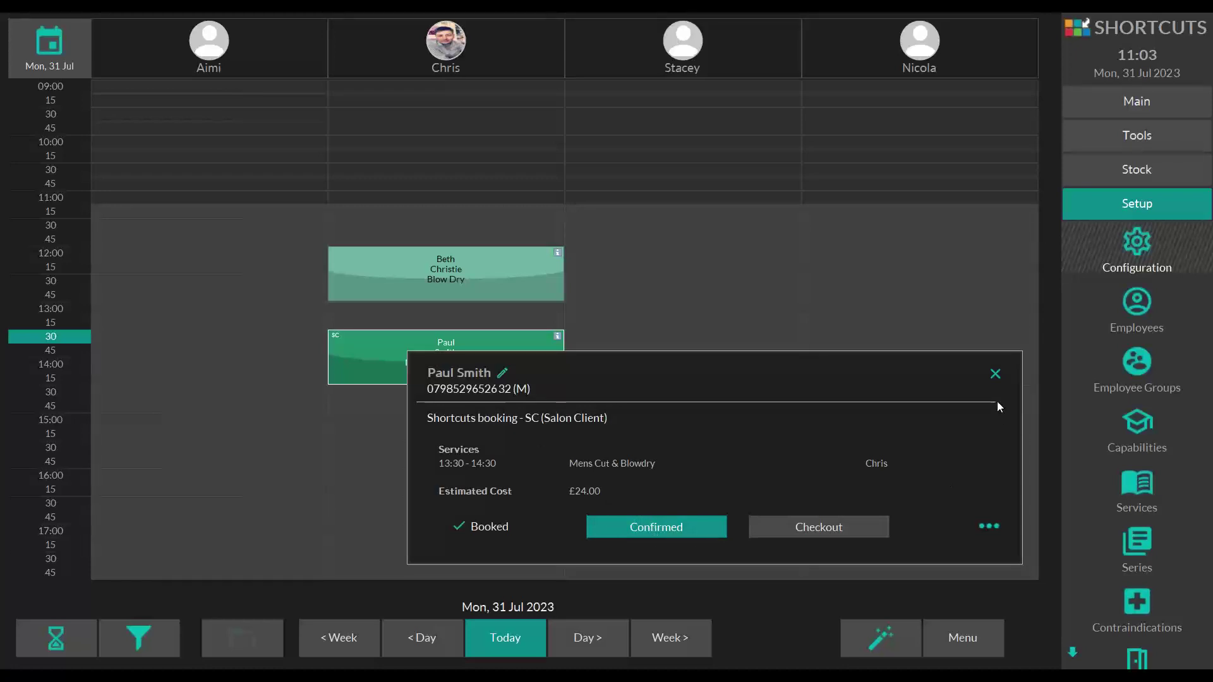
left_click(999, 379)
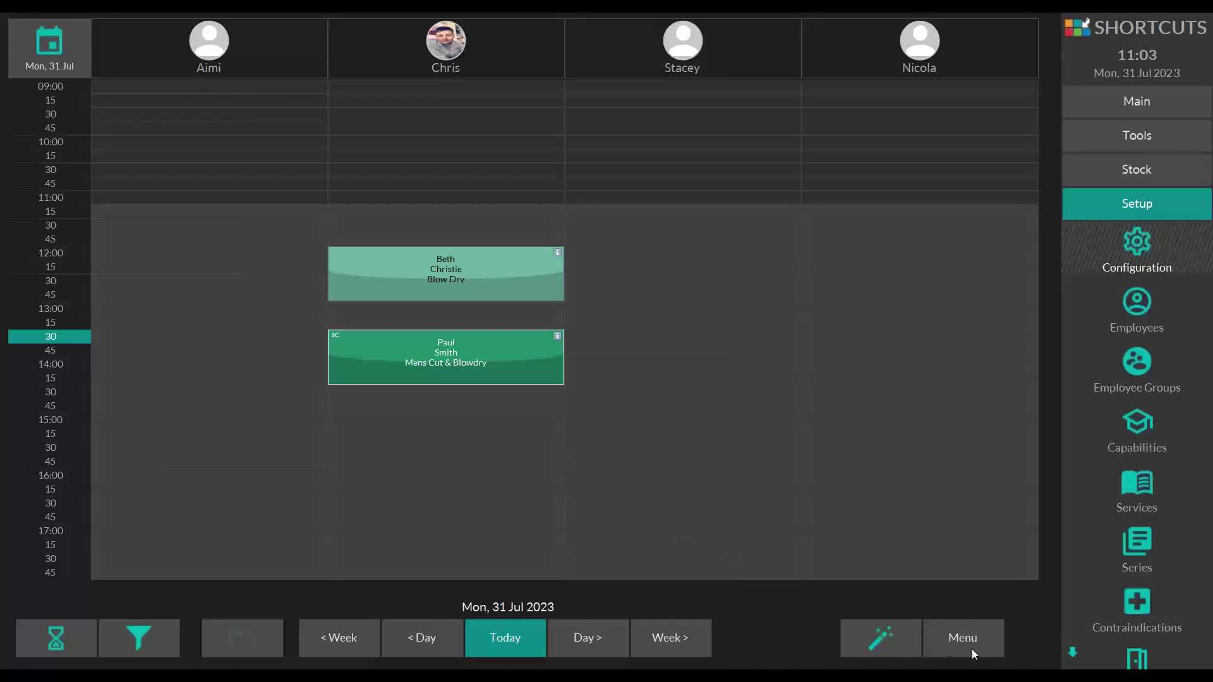
- Open Confirmation Status for Mon 31 Jul 2023, checking the next day before returning
left_click(949, 635)
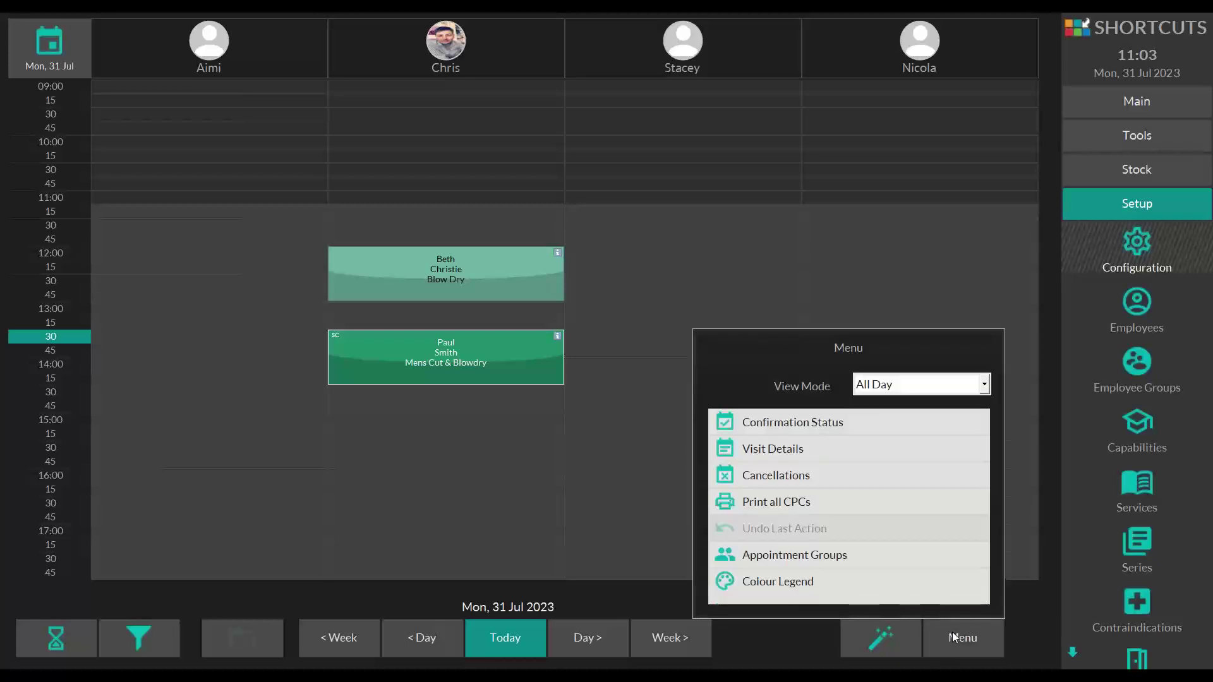
left_click(760, 430)
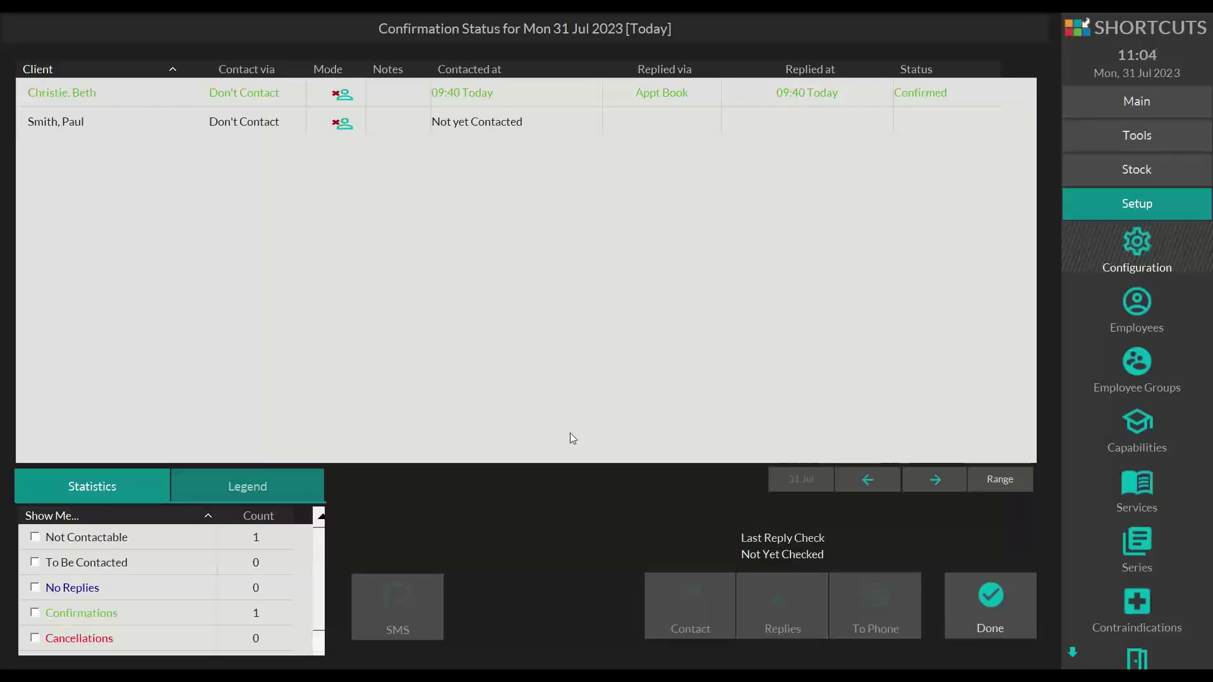
left_click(922, 479)
left_click(884, 477)
left_click(929, 475)
- Return to today's confirmations and close the Confirmation Status list
left_click(871, 479)
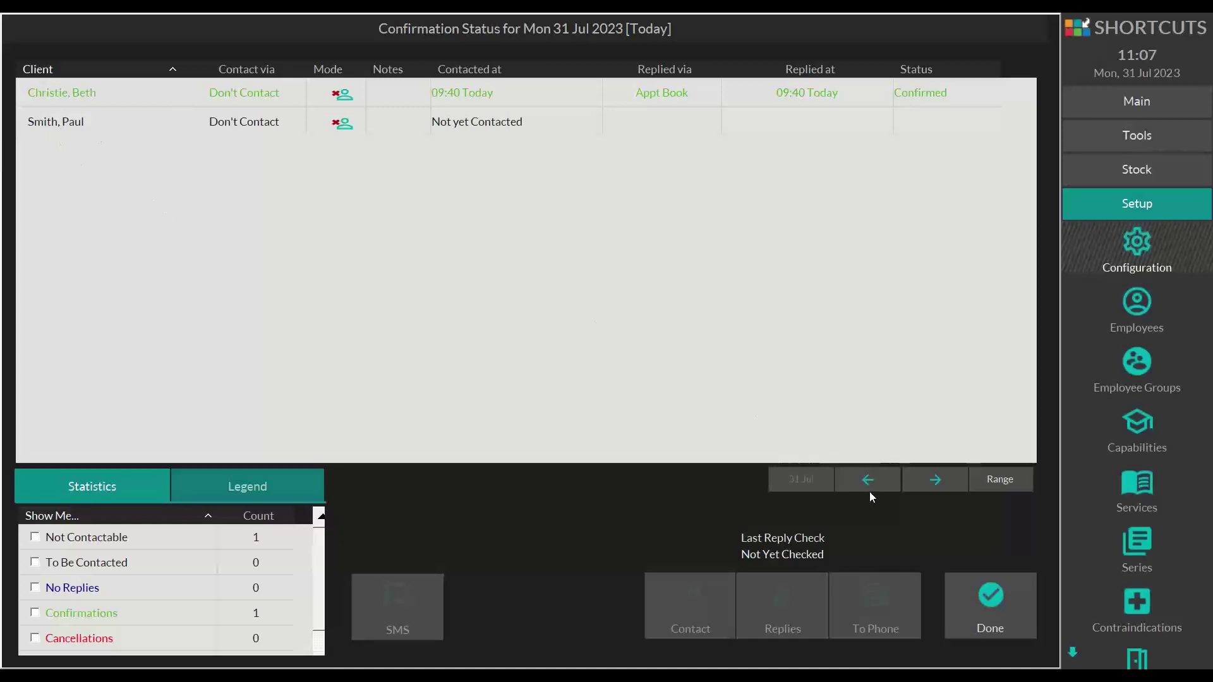
left_click(998, 598)
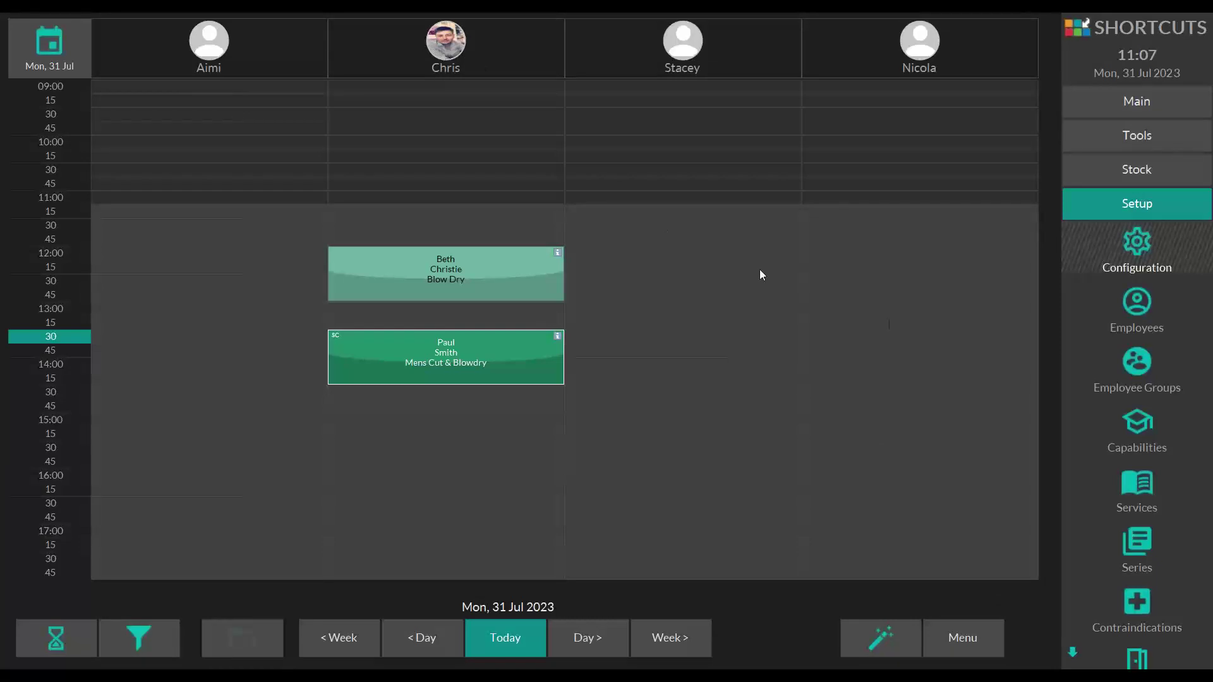
- Enable Send Appointment Communications to Clients for the second stylist and save the employee record
left_click(1132, 306)
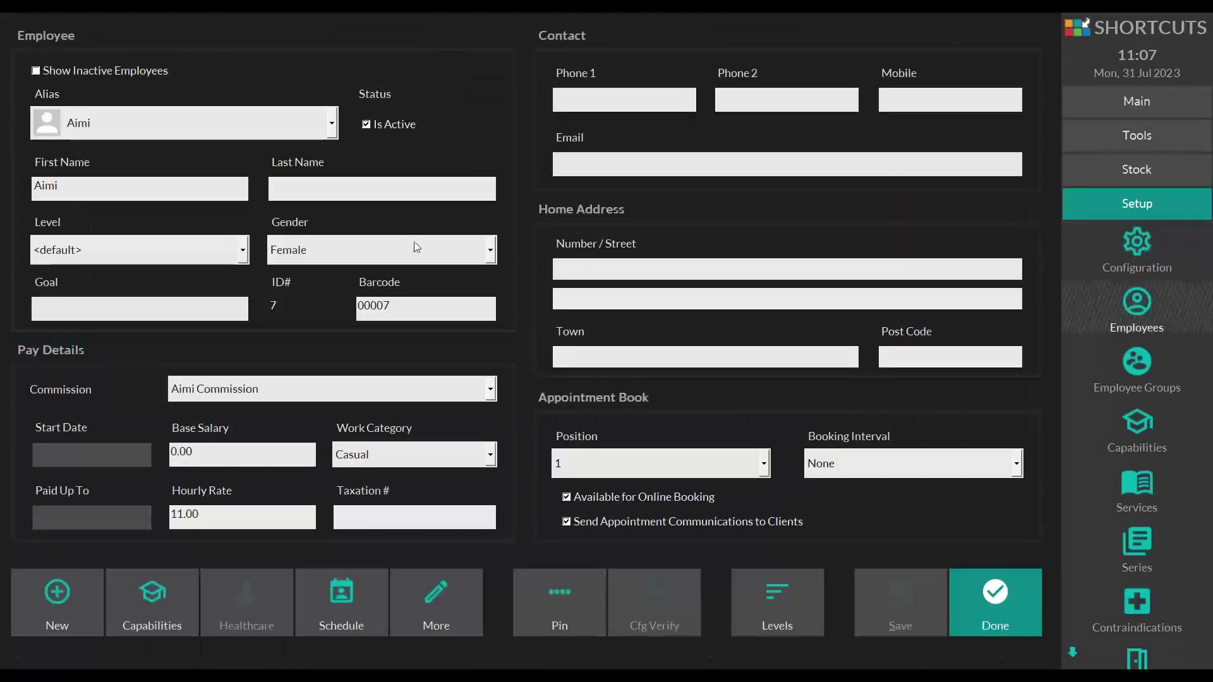
left_click(199, 125)
left_click(101, 180)
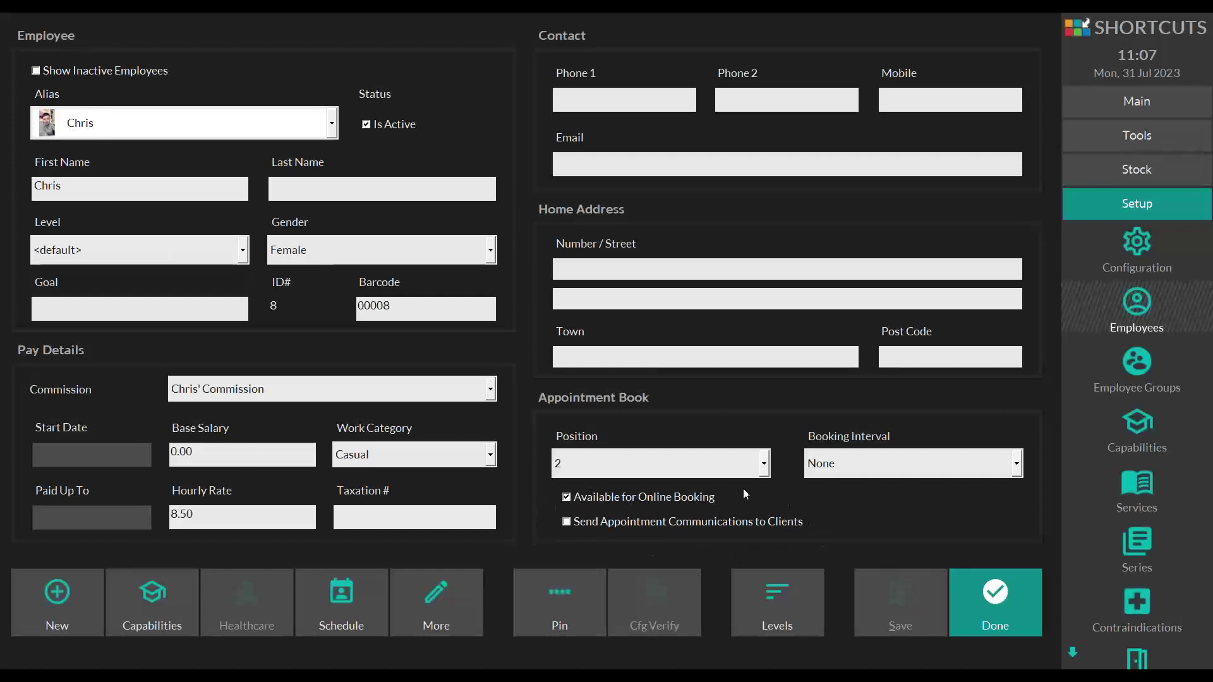
left_click(566, 523)
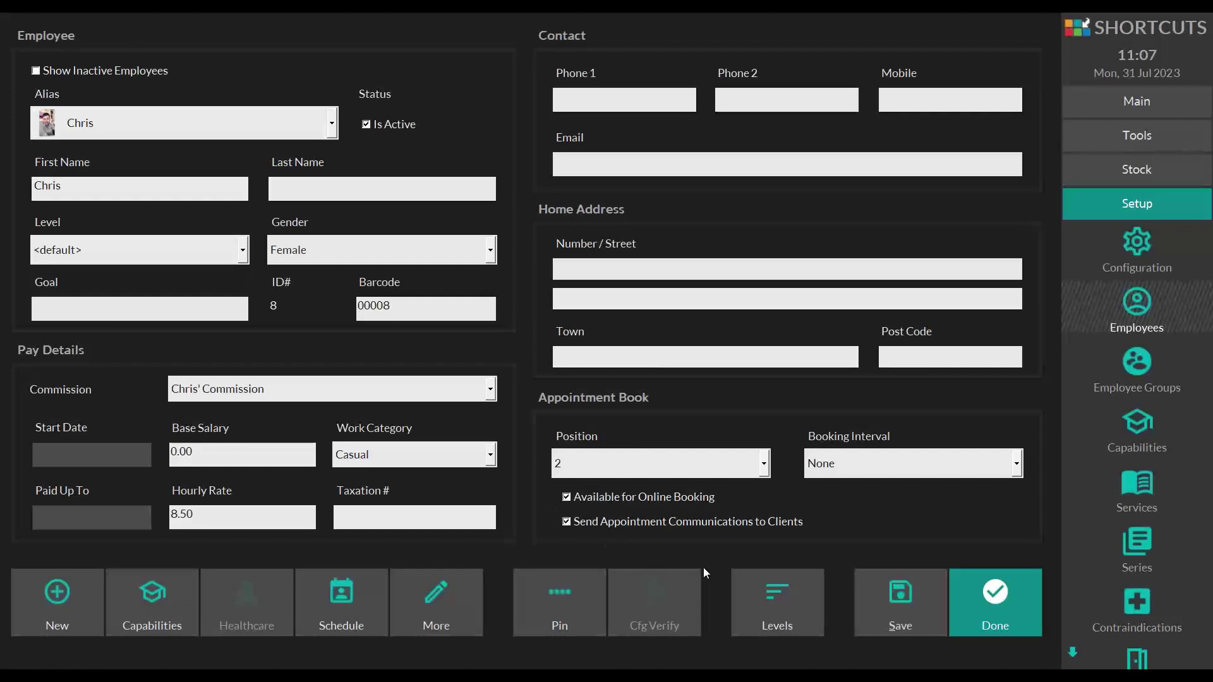
left_click(875, 595)
left_click(957, 620)
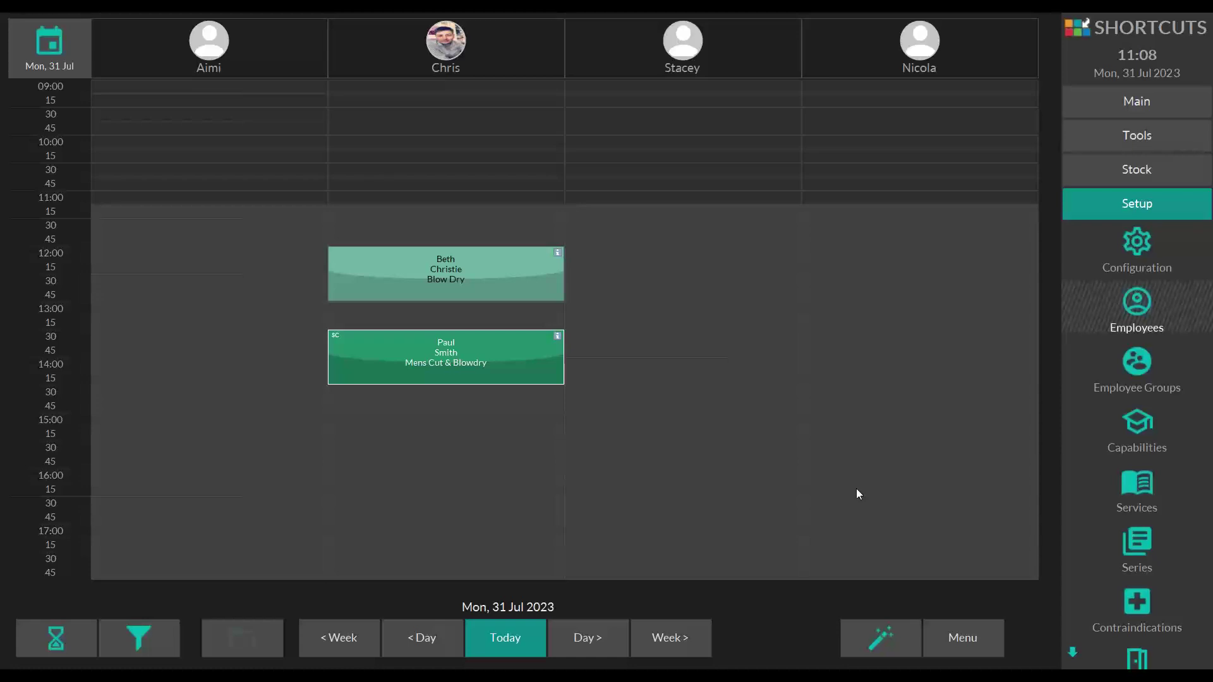
left_click(400, 344)
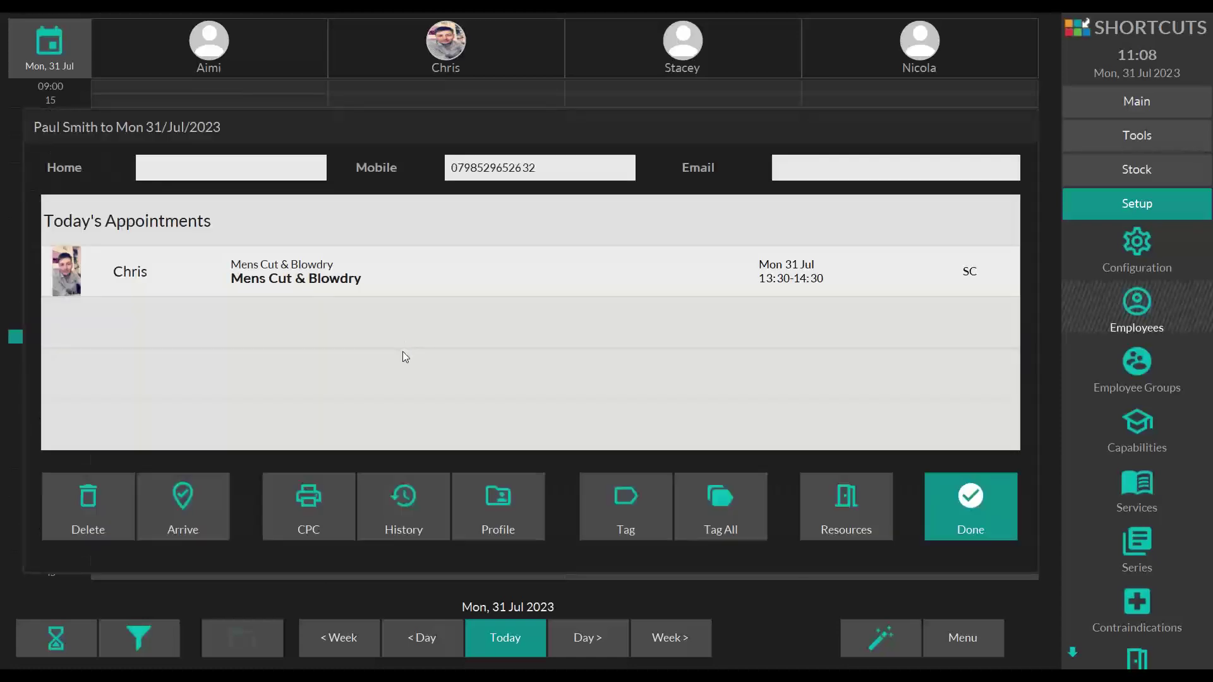
left_click(486, 517)
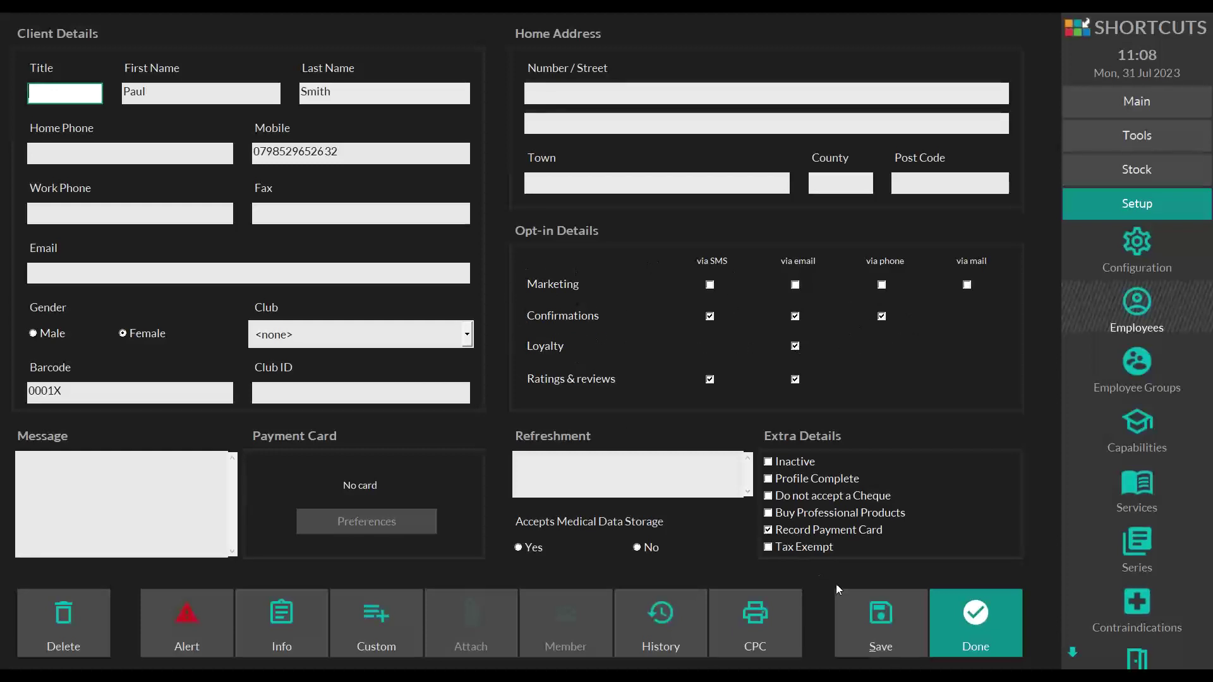
left_click(975, 628)
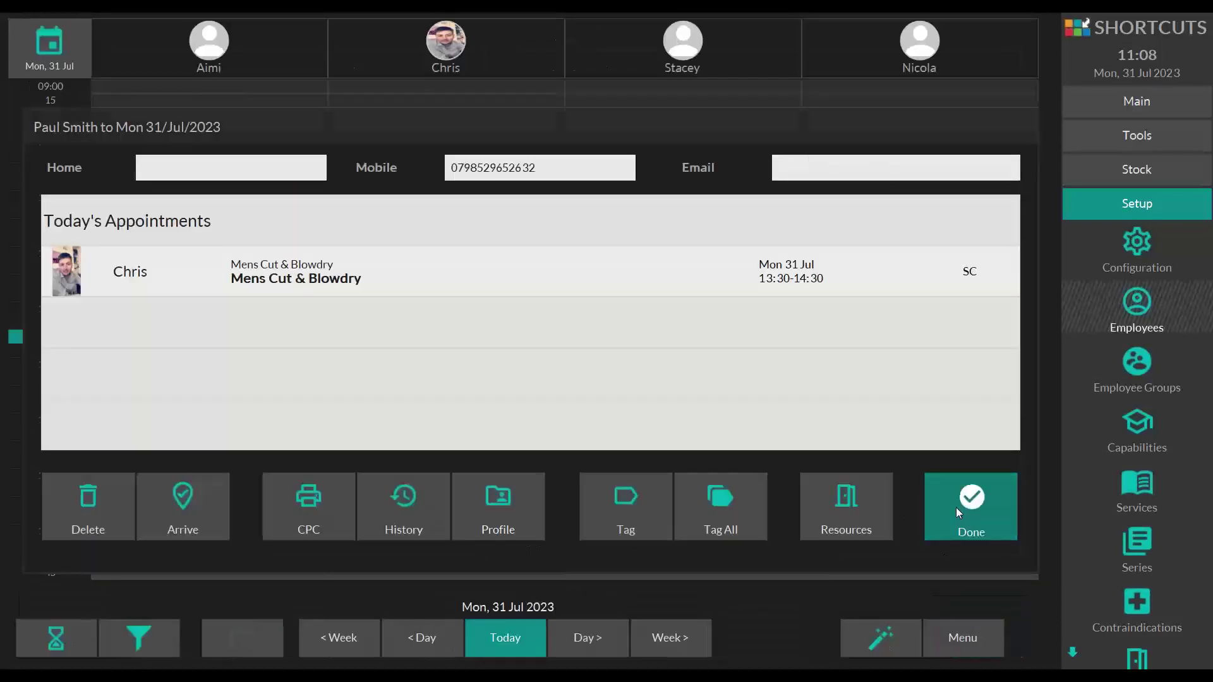
left_click(960, 511)
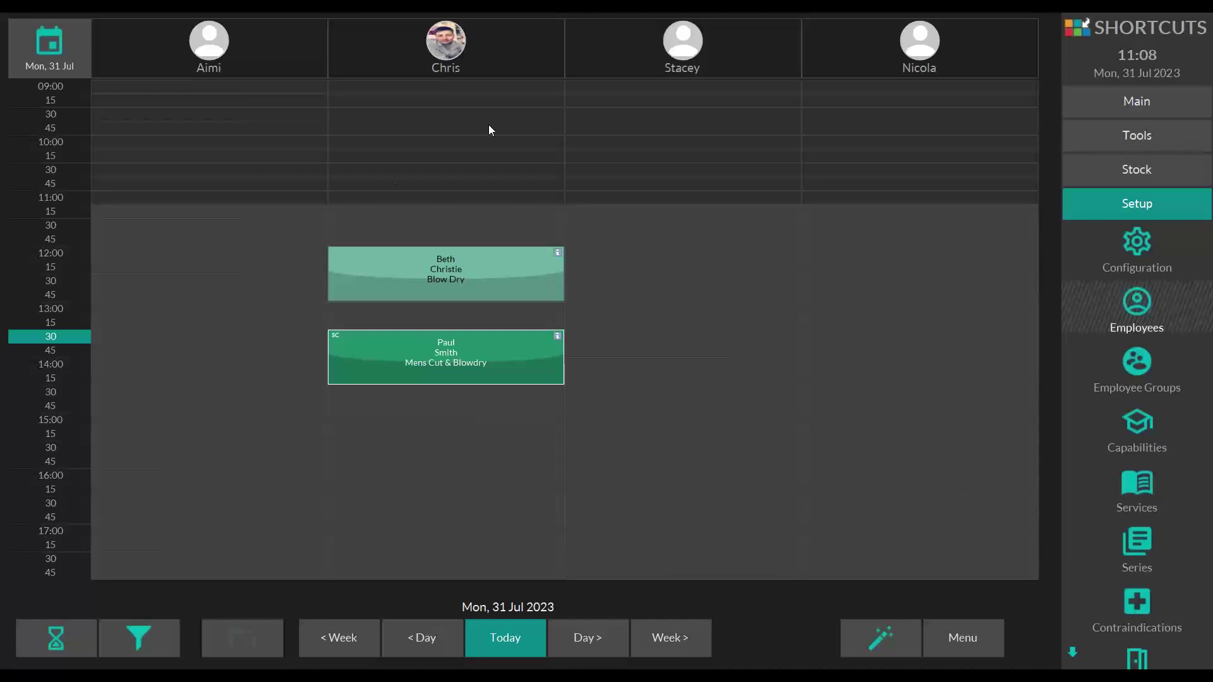
left_click(485, 48)
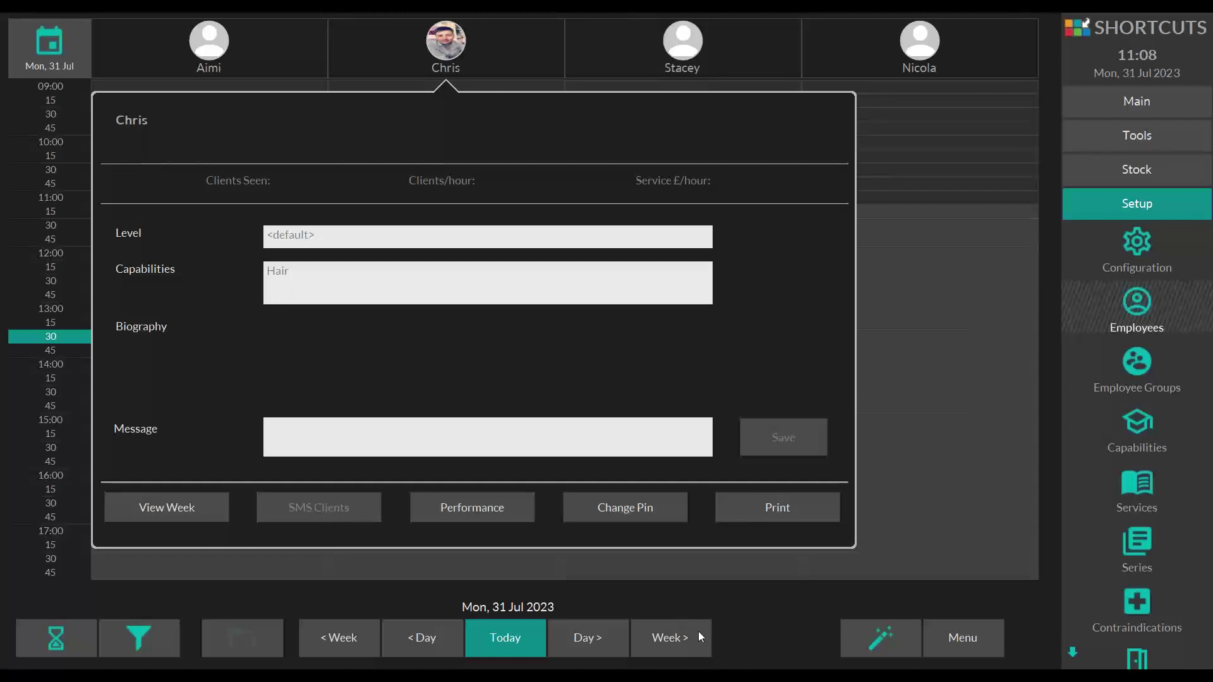
left_click(730, 627)
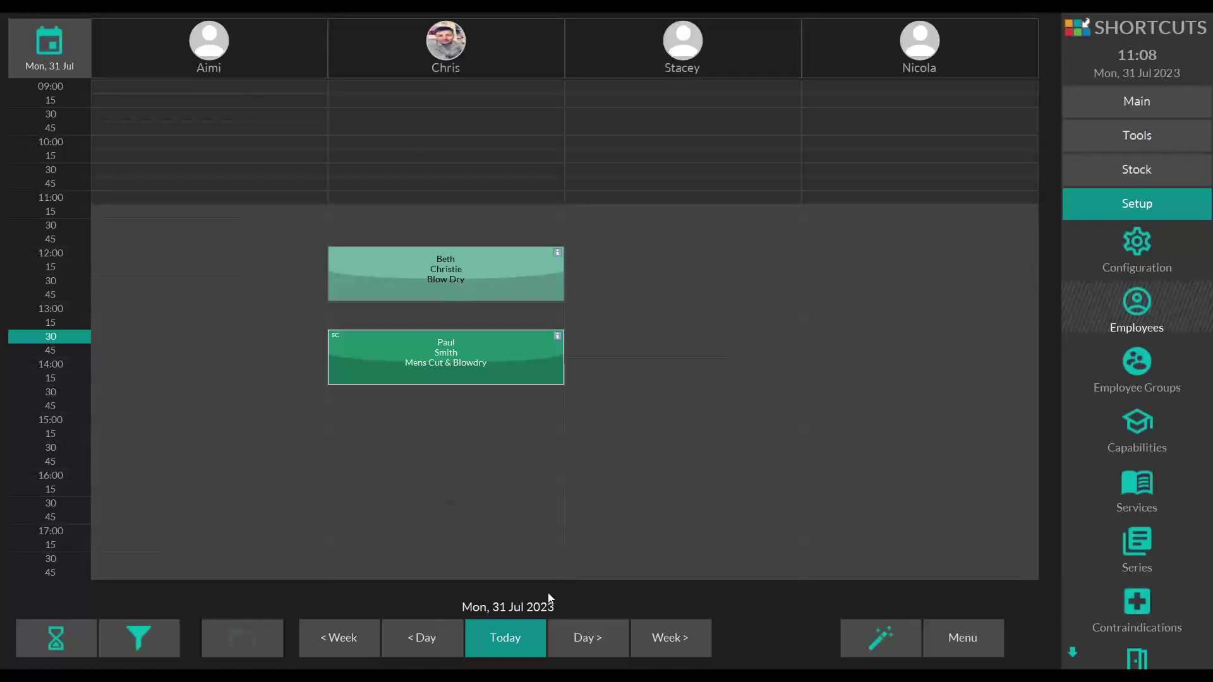
left_click(502, 628)
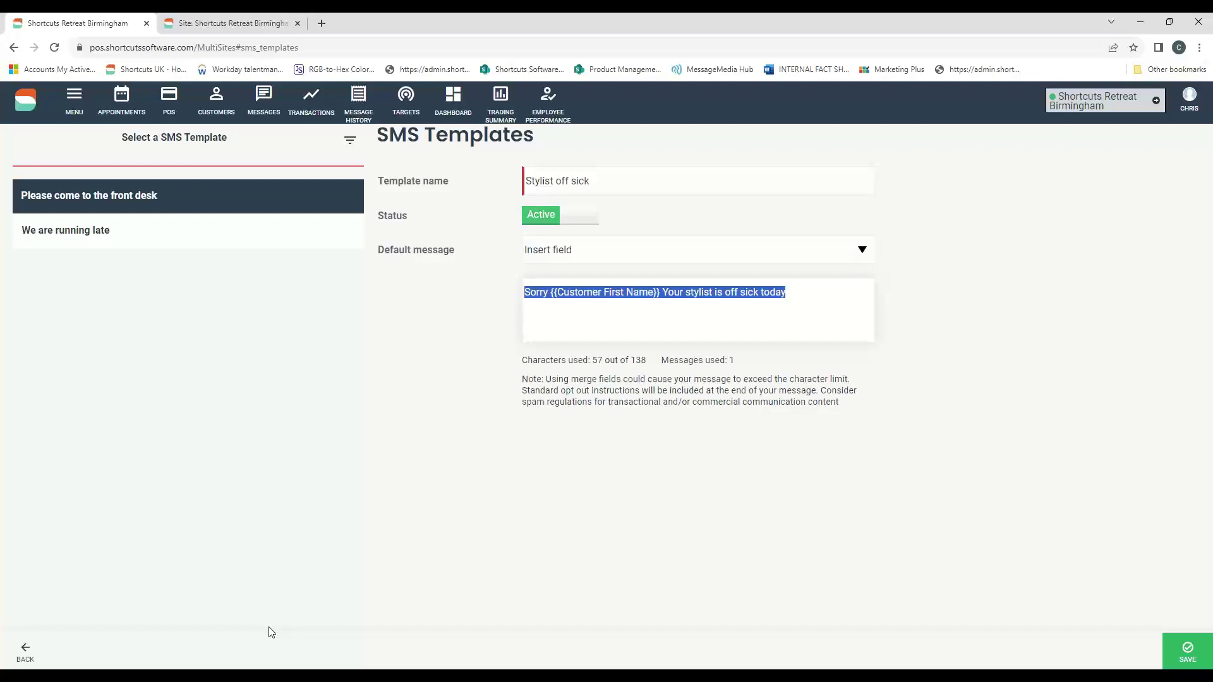
- Leave the SMS templates via MENU and return to the management page's Communication section
left_click(75, 101)
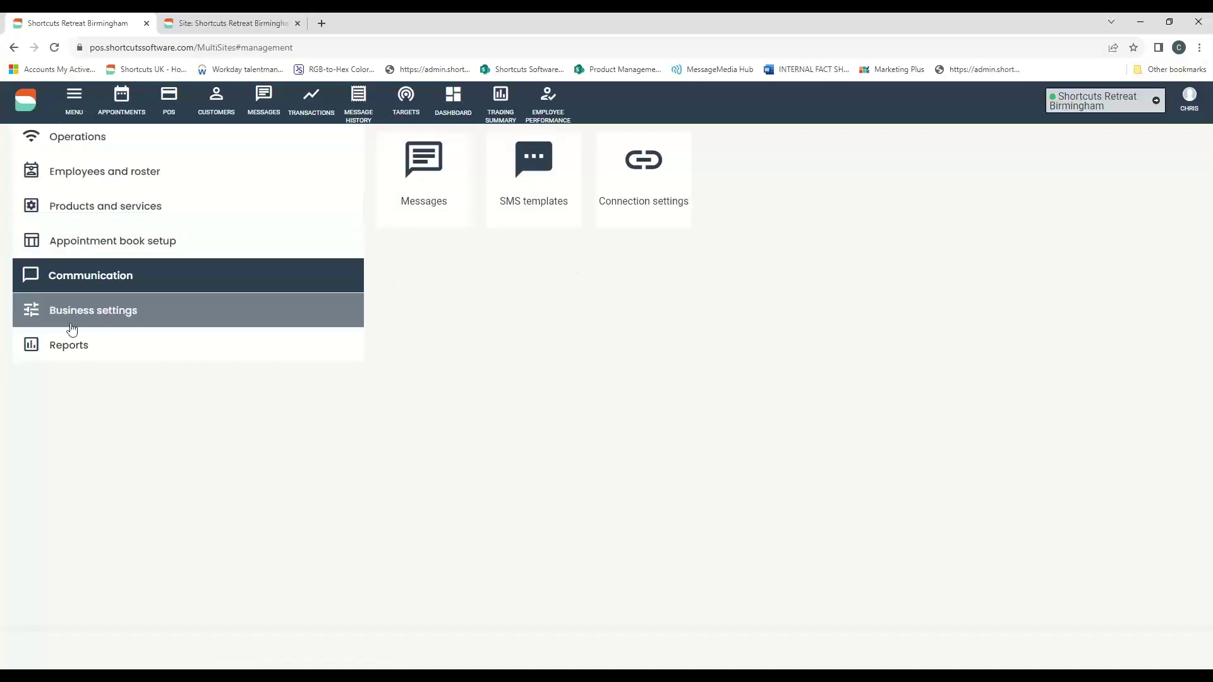
- Open the Campaign summary report from Reports, then switch to the closing 'Want to chat further?' slide
left_click(65, 347)
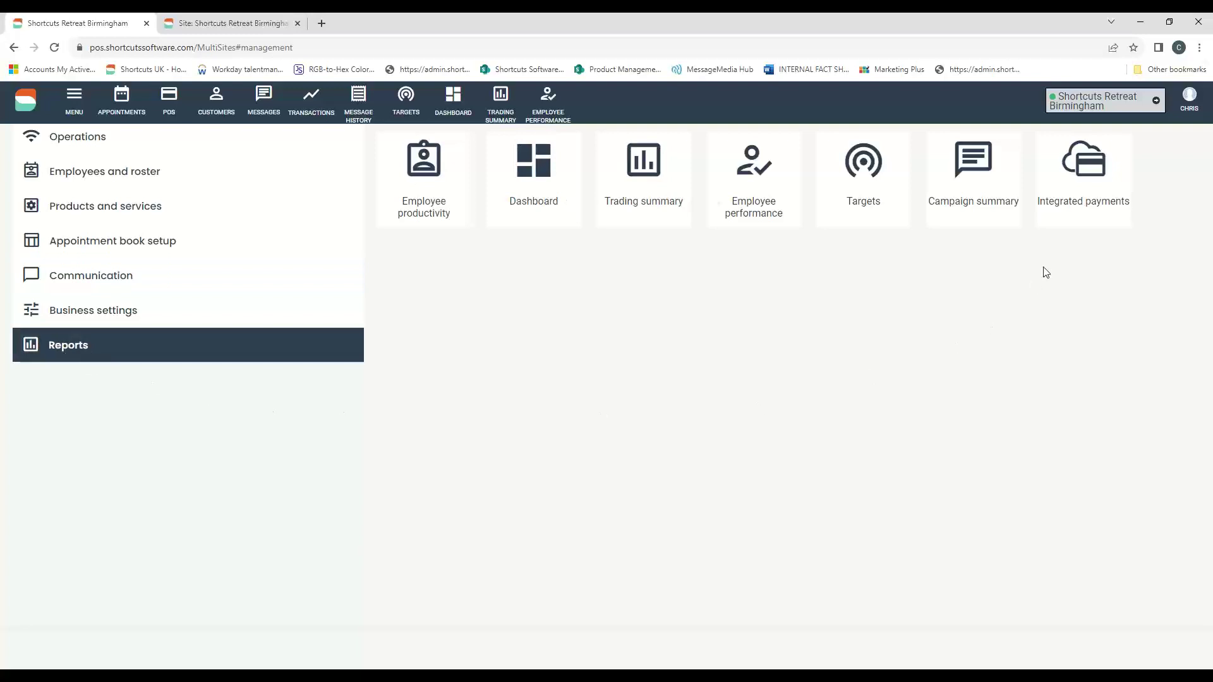
left_click(980, 169)
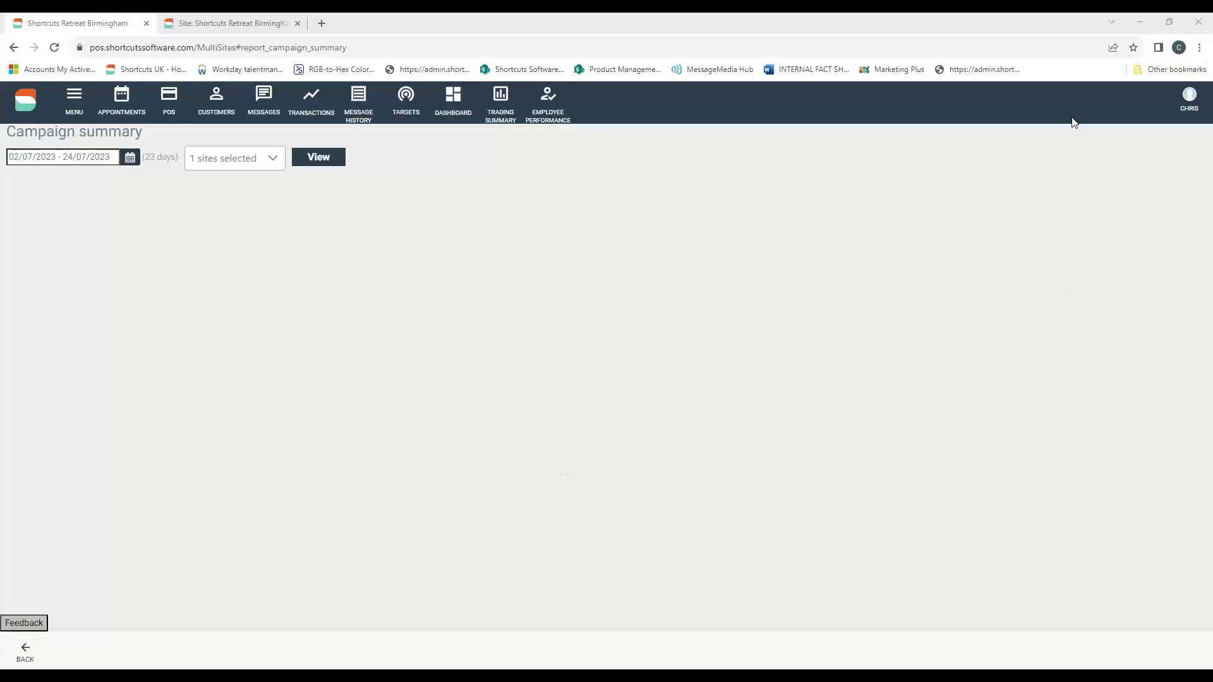
key("alt+Tab")
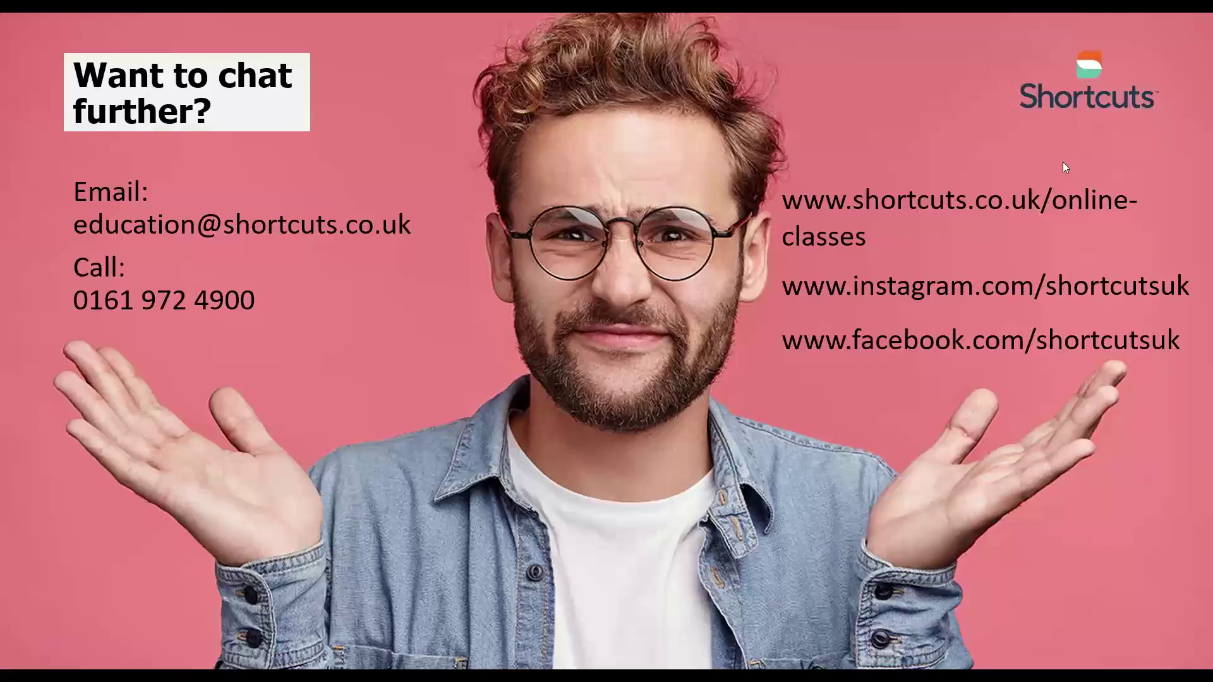